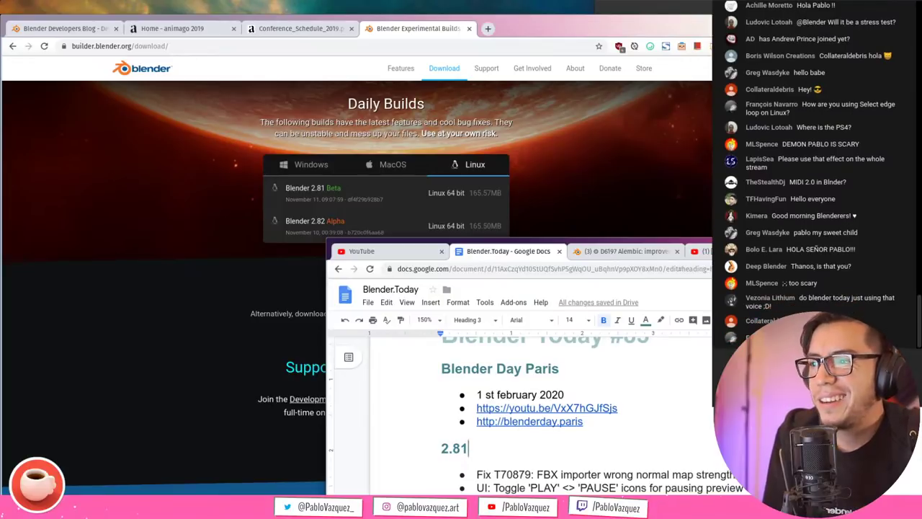
Launch the new Blender build and preview the default cube in Rendered, then Solid shading
{"action": "left_click", "coordinate": [115, 274]}
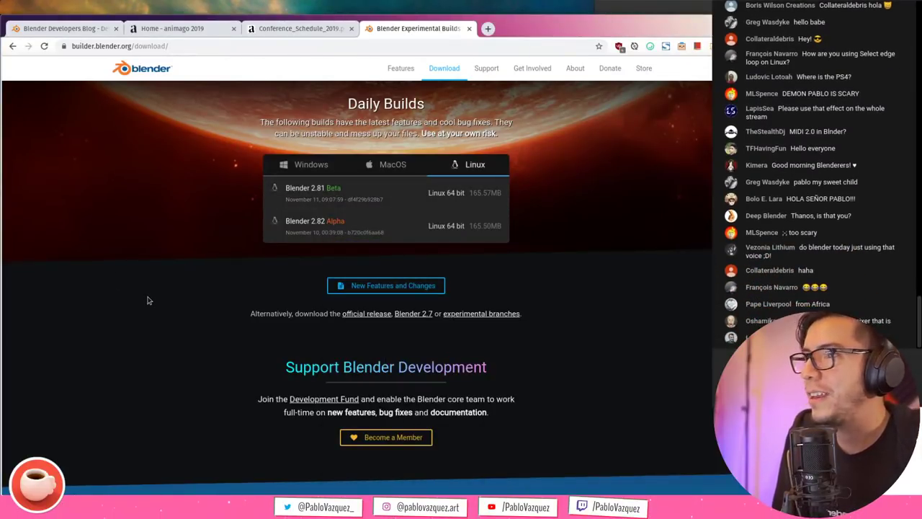
{"action": "key", "text": "Return"}
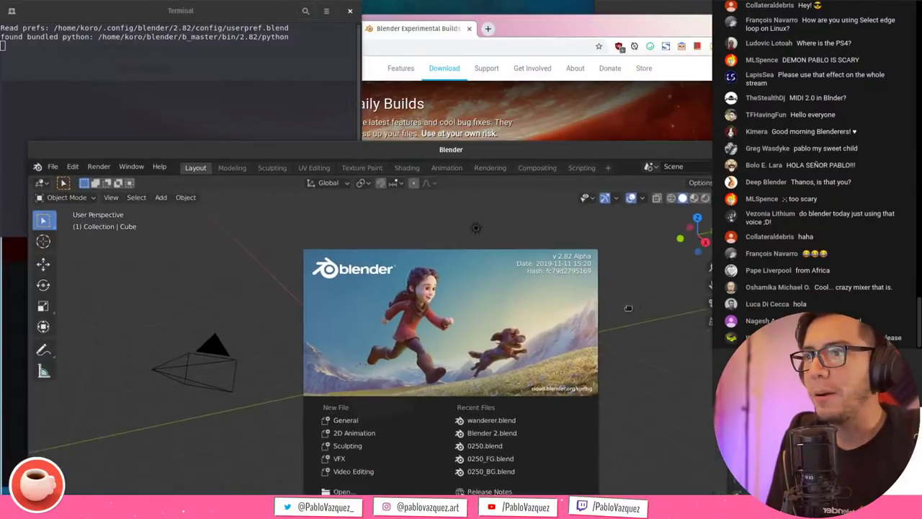
{"action": "left_click", "coordinate": [525, 344]}
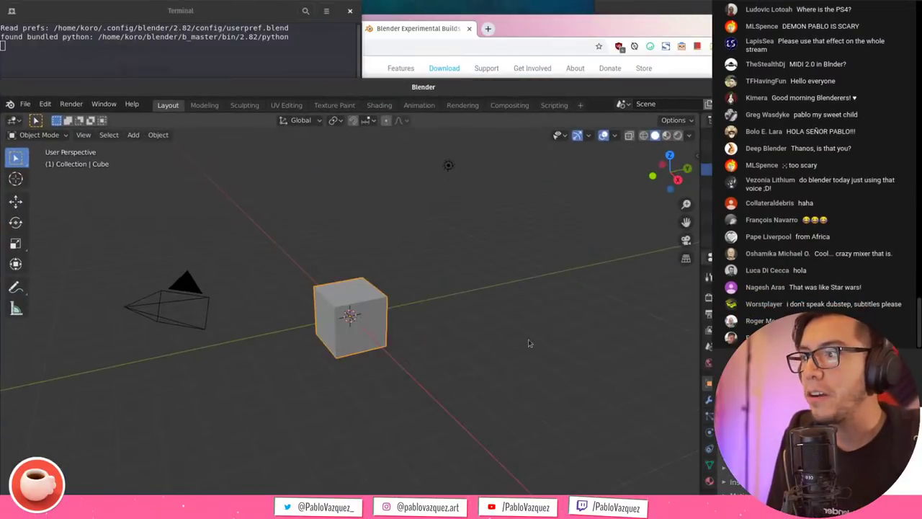
{"action": "key", "text": "z"}
{"action": "left_click", "coordinate": [541, 286]}
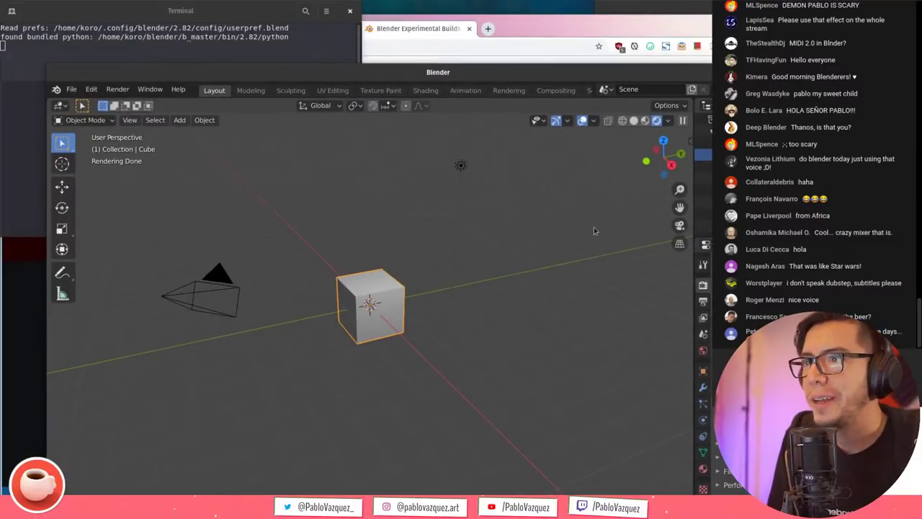
{"action": "key", "text": "z"}
{"action": "left_click", "coordinate": [587, 325]}
{"action": "left_click", "coordinate": [578, 193]}
Scroll through the Blender.Today notes document, then return to Blender
{"action": "key", "text": "alt+Tab"}
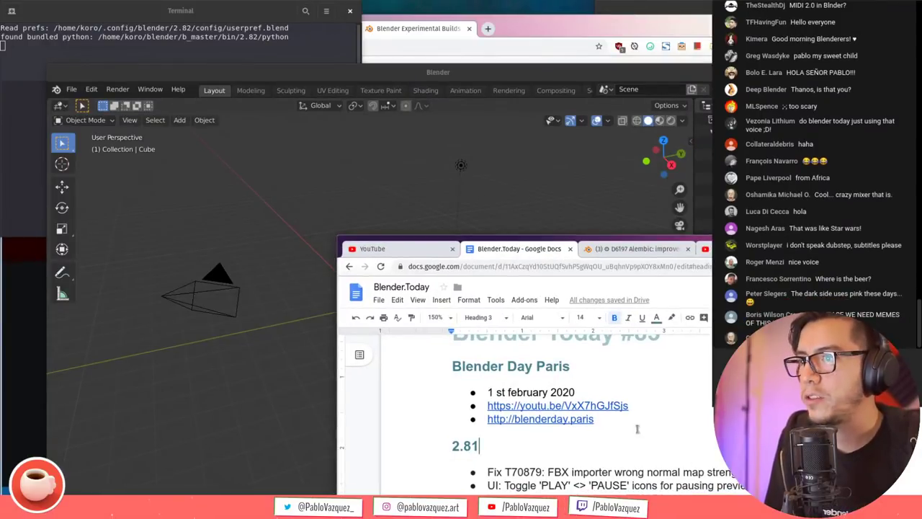
{"action": "scroll", "coordinate": [654, 430], "scroll_direction": "down", "scroll_amount": 2}
{"action": "scroll", "coordinate": [655, 430], "scroll_direction": "down", "scroll_amount": 1}
{"action": "scroll", "coordinate": [651, 454], "scroll_direction": "up", "scroll_amount": 4}
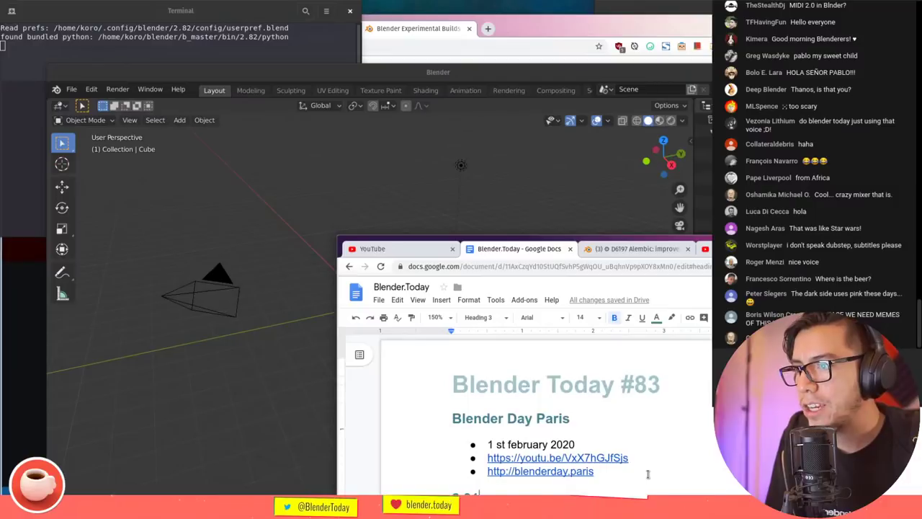
{"action": "scroll", "coordinate": [647, 473], "scroll_direction": "down", "scroll_amount": 3}
{"action": "scroll", "coordinate": [647, 474], "scroll_direction": "up", "scroll_amount": 3}
{"action": "key", "text": "alt+Tab"}
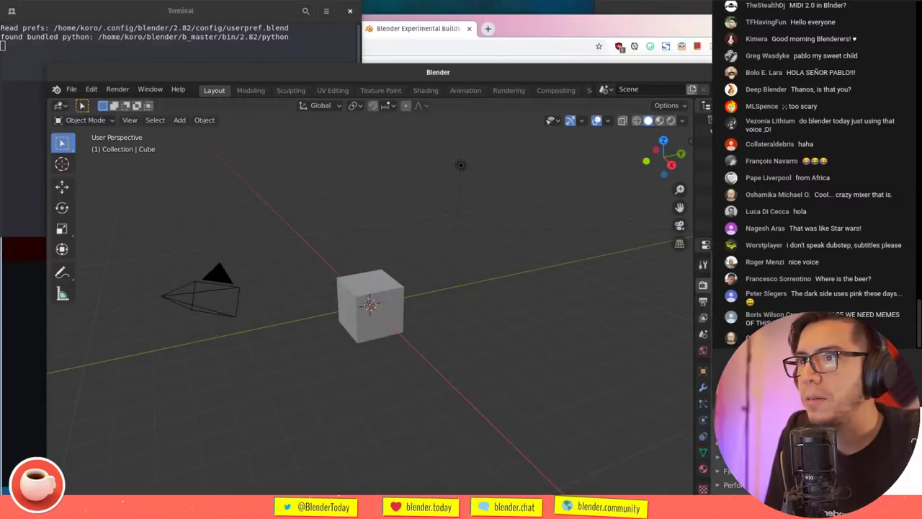
Quit Blender without saving and open a new Chrome tab
{"action": "key", "text": "ctrl+q"}
{"action": "left_click", "coordinate": [331, 325]}
{"action": "left_click", "coordinate": [488, 29]}
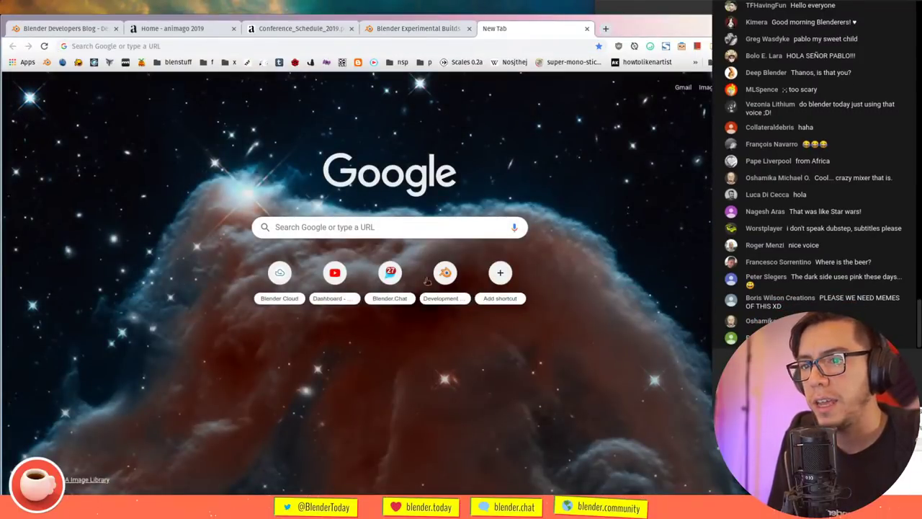
Load blenderday.paris in a new tab and accept its cookie notice
{"action": "key", "text": "ctrl+t"}
{"action": "type", "text": "blenderday.paris"}
{"action": "key", "text": "Return"}
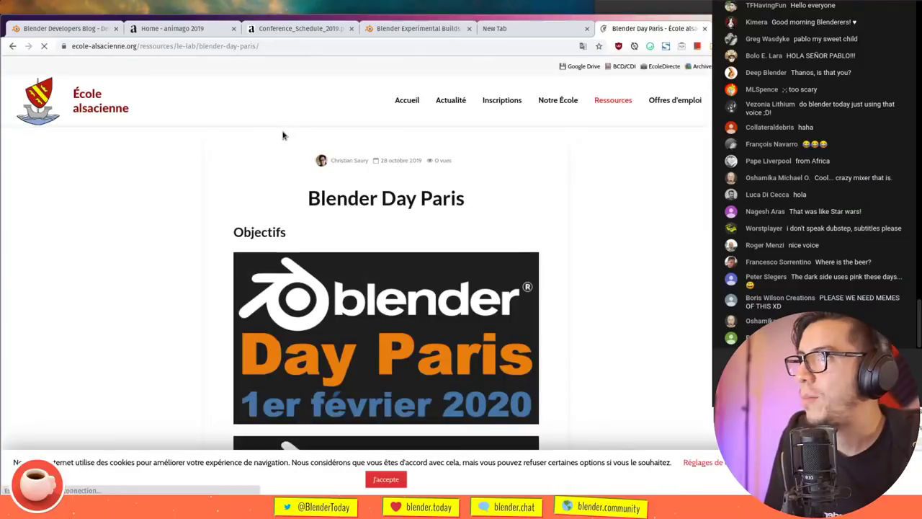
{"action": "left_click", "coordinate": [386, 479]}
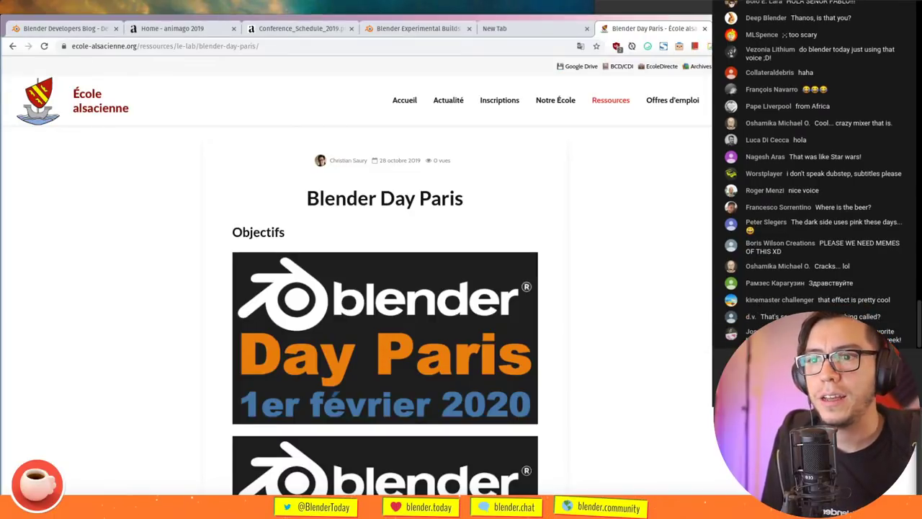
Scroll through the Blender Day Paris page and pause the embedded event video
{"action": "scroll", "coordinate": [621, 368], "scroll_direction": "down", "scroll_amount": 1}
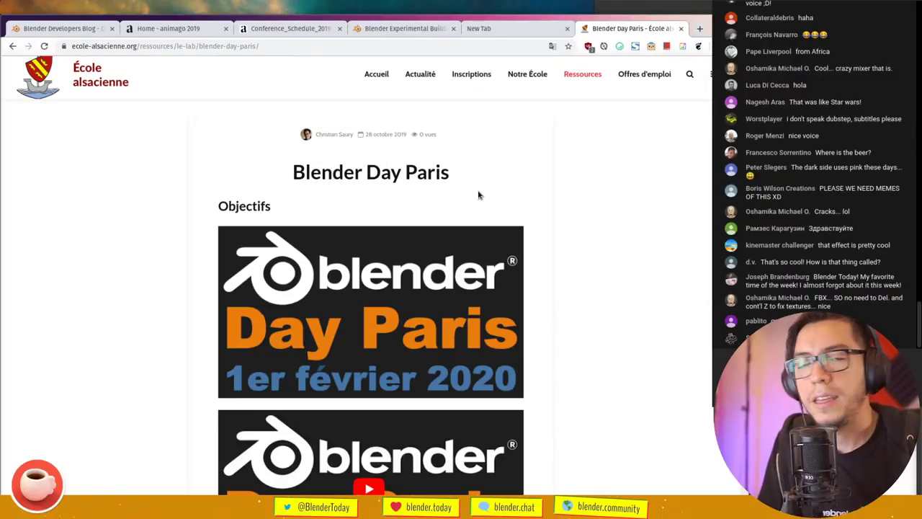
{"action": "scroll", "coordinate": [605, 273], "scroll_direction": "down", "scroll_amount": 2}
{"action": "scroll", "coordinate": [605, 273], "scroll_direction": "down", "scroll_amount": 3}
{"action": "scroll", "coordinate": [606, 273], "scroll_direction": "down", "scroll_amount": 3}
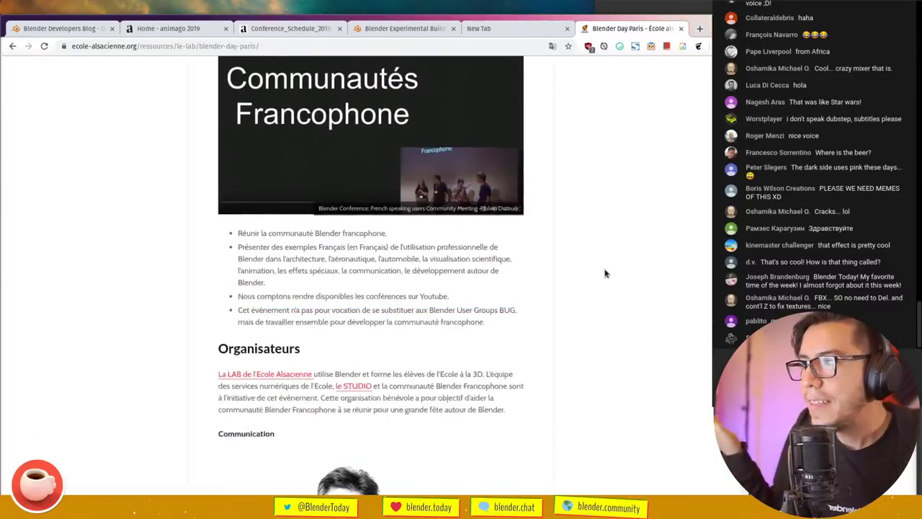
{"action": "scroll", "coordinate": [605, 273], "scroll_direction": "down", "scroll_amount": 1}
{"action": "scroll", "coordinate": [605, 273], "scroll_direction": "down", "scroll_amount": 1}
{"action": "scroll", "coordinate": [605, 273], "scroll_direction": "down", "scroll_amount": 5}
{"action": "scroll", "coordinate": [605, 273], "scroll_direction": "down", "scroll_amount": 3}
{"action": "scroll", "coordinate": [605, 273], "scroll_direction": "down", "scroll_amount": 6}
{"action": "scroll", "coordinate": [605, 273], "scroll_direction": "down", "scroll_amount": 4}
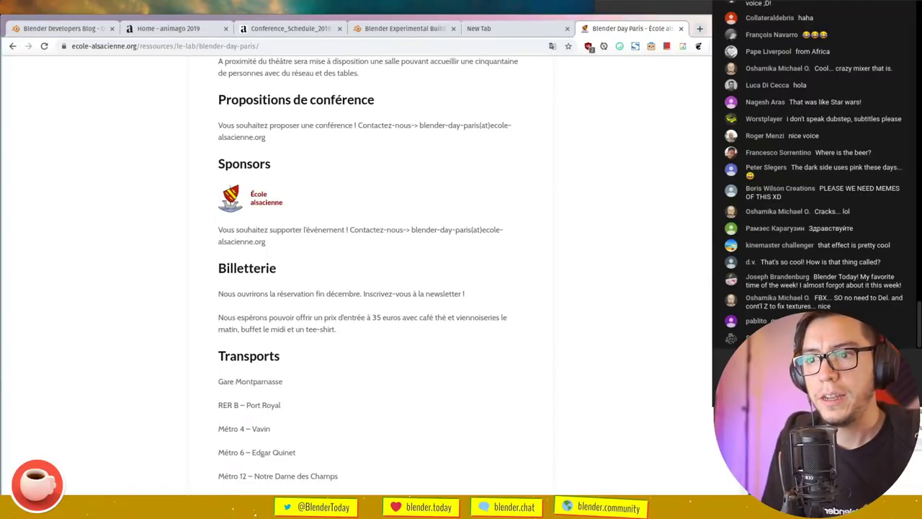
{"action": "scroll", "coordinate": [673, 312], "scroll_direction": "up", "scroll_amount": 9}
{"action": "scroll", "coordinate": [629, 298], "scroll_direction": "up", "scroll_amount": 5}
{"action": "scroll", "coordinate": [628, 289], "scroll_direction": "up", "scroll_amount": 5}
{"action": "scroll", "coordinate": [626, 293], "scroll_direction": "up", "scroll_amount": 4}
{"action": "scroll", "coordinate": [626, 293], "scroll_direction": "up", "scroll_amount": 1}
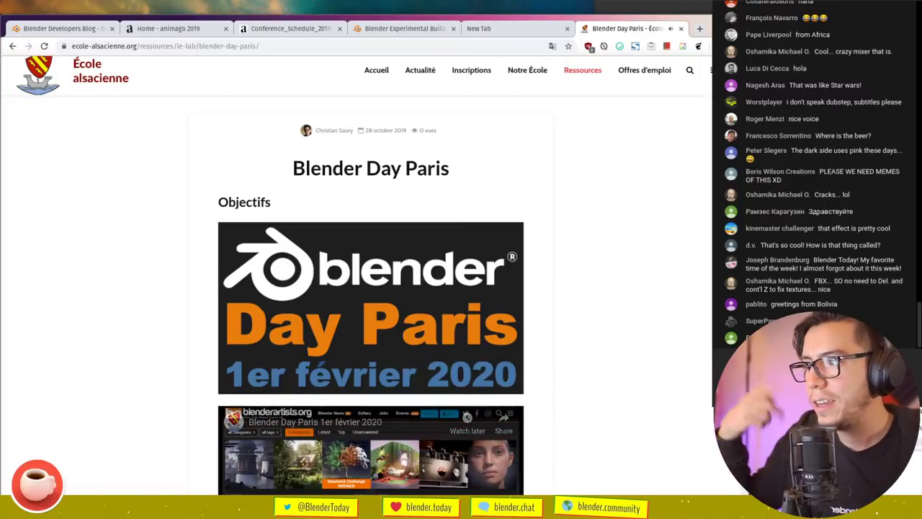
{"action": "left_click", "coordinate": [446, 447]}
Close the Blender Day Paris and empty new tabs, glancing at animago and the Developers Blog
{"action": "key", "text": "ctrl+w"}
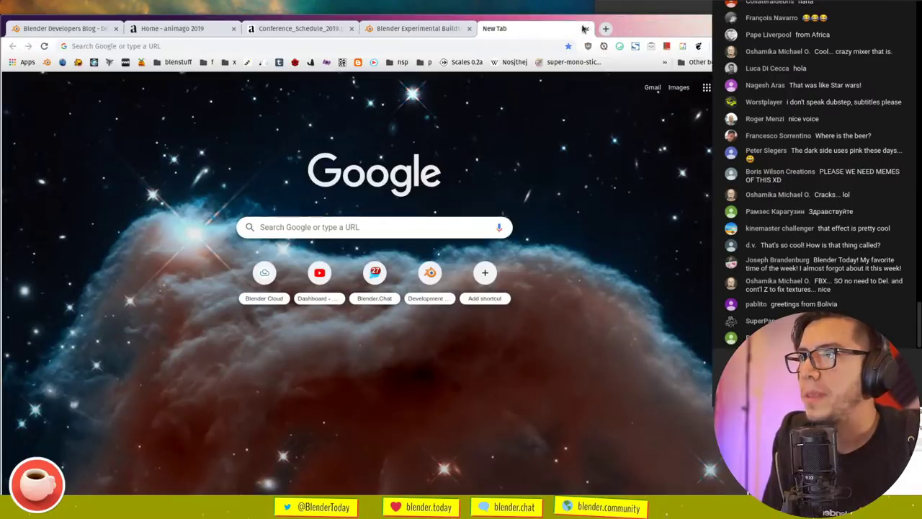
{"action": "key", "text": "ctrl+w"}
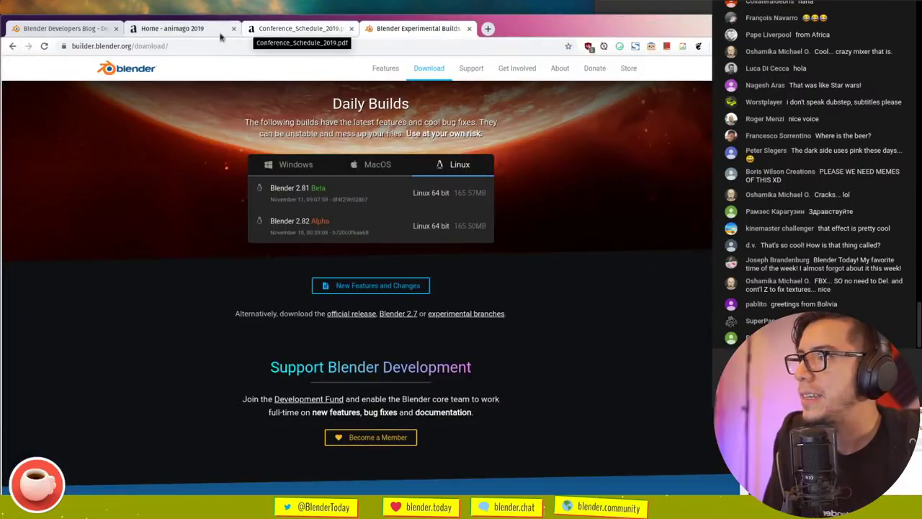
{"action": "left_click", "coordinate": [177, 29]}
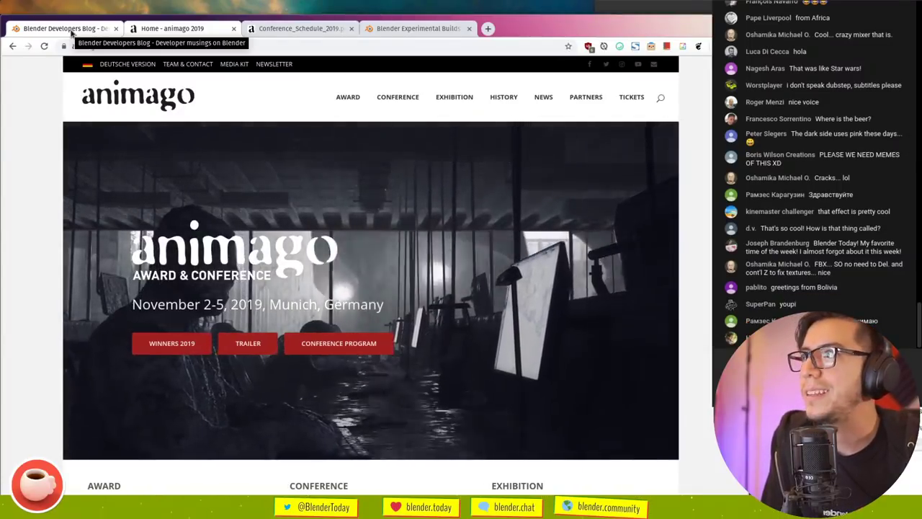
{"action": "left_click", "coordinate": [72, 30]}
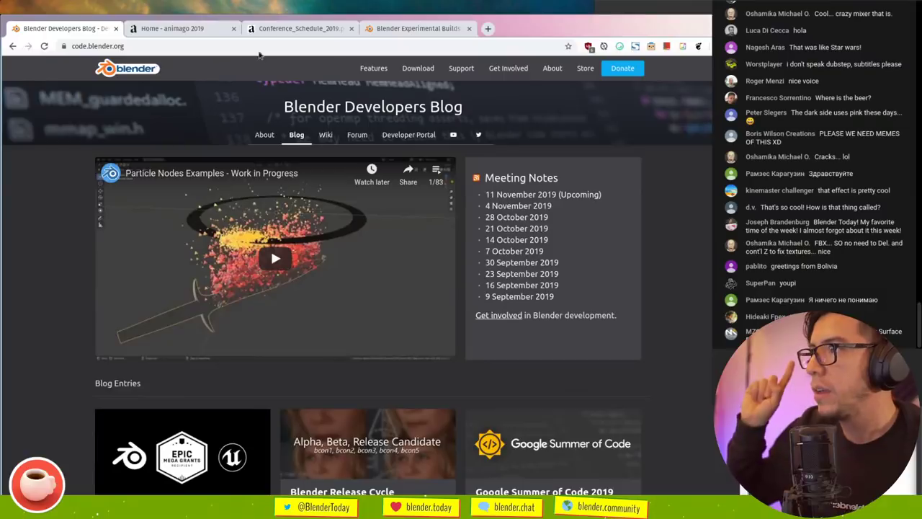
Close the daily builds tab and open the 4 November 2019 meeting notes from the blog
{"action": "left_click", "coordinate": [432, 29]}
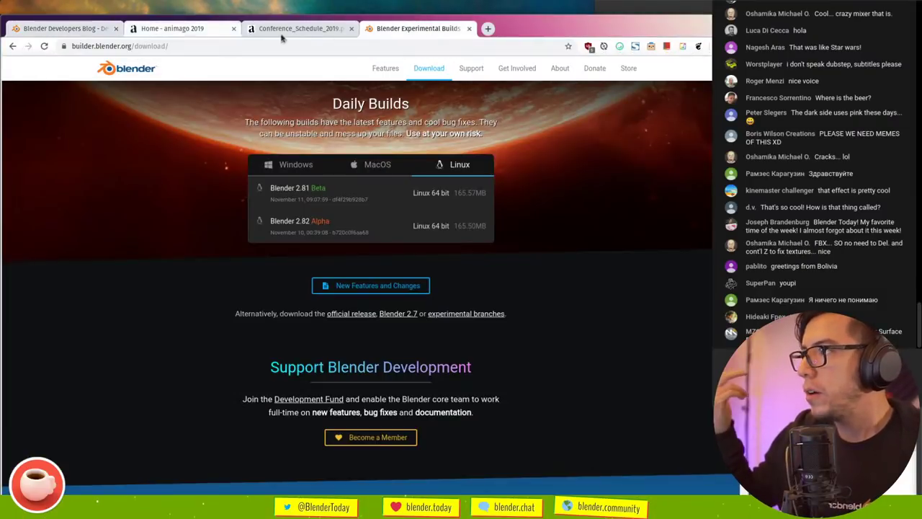
{"action": "left_click", "coordinate": [469, 28]}
{"action": "left_click", "coordinate": [61, 29]}
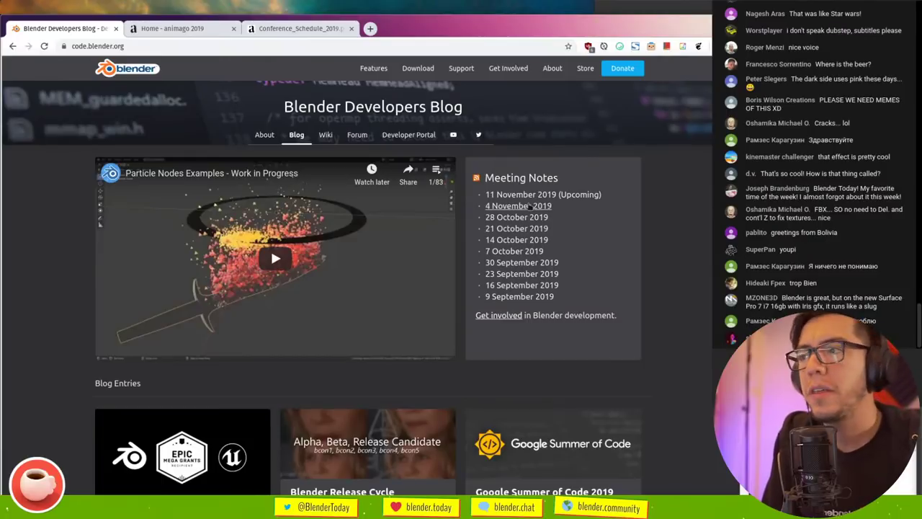
{"action": "left_click", "coordinate": [533, 206]}
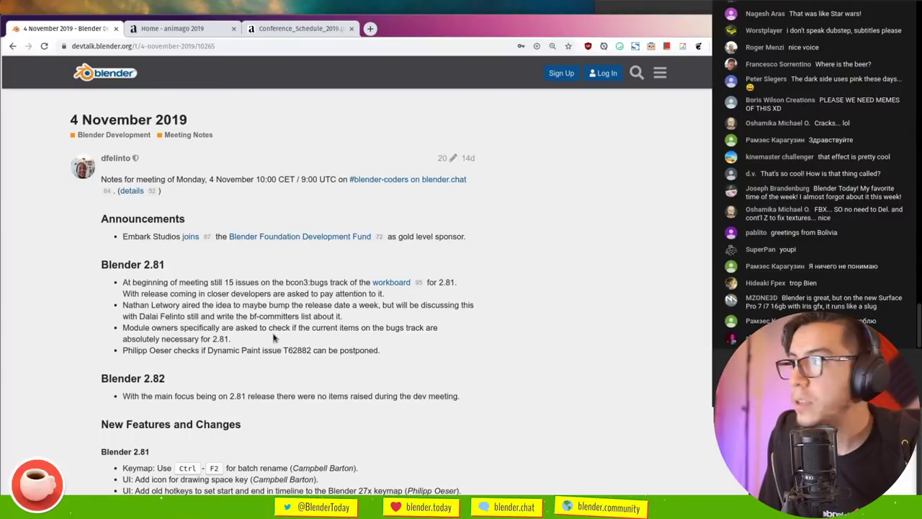
{"action": "left_click", "coordinate": [199, 32]}
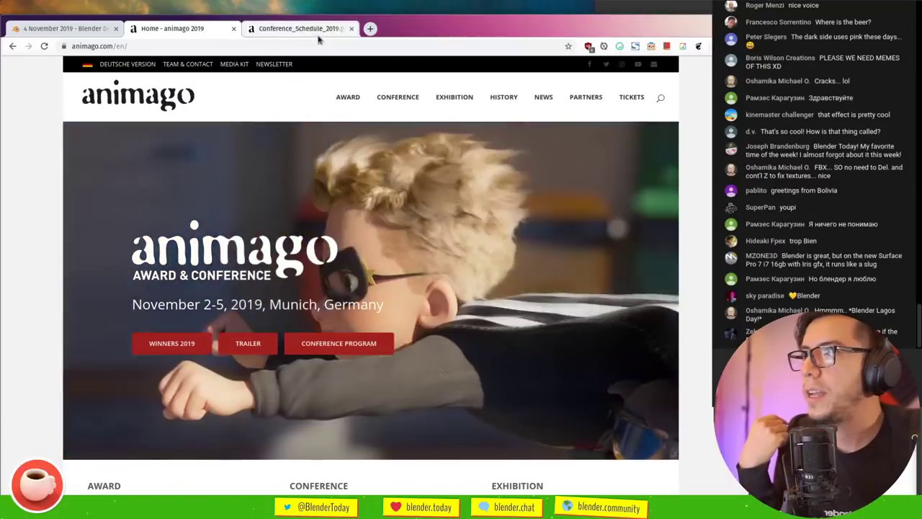
Check the Blender 2.8 (R)Evolution talk in the animago schedule PDF, then return to the meeting notes
{"action": "left_click", "coordinate": [303, 28]}
{"action": "scroll", "coordinate": [408, 324], "scroll_direction": "up", "scroll_amount": 3}
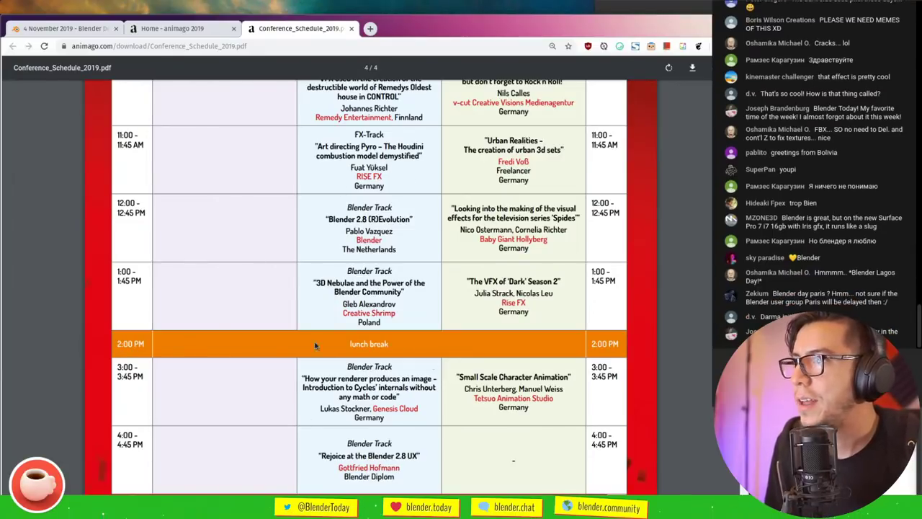
{"action": "left_click_drag", "start_coordinate": [335, 219], "coordinate": [411, 219]}
{"action": "left_click", "coordinate": [409, 221]}
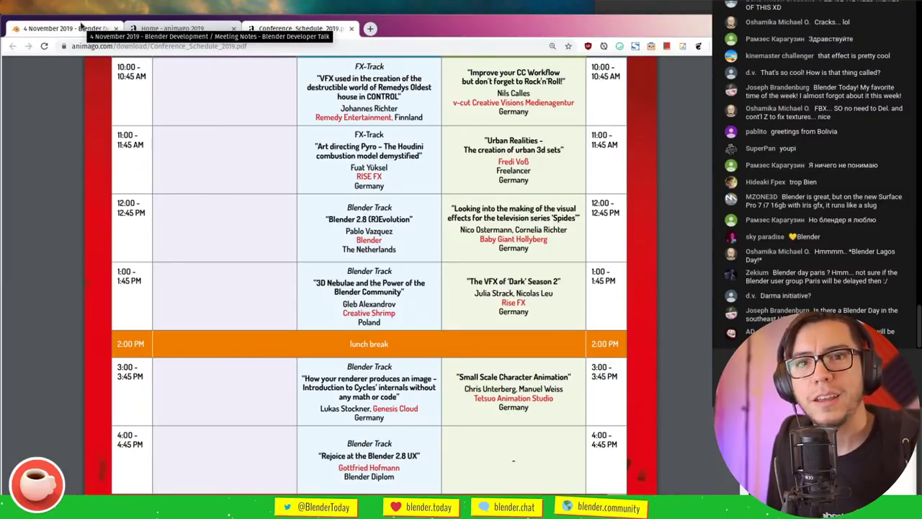
{"action": "left_click", "coordinate": [81, 27]}
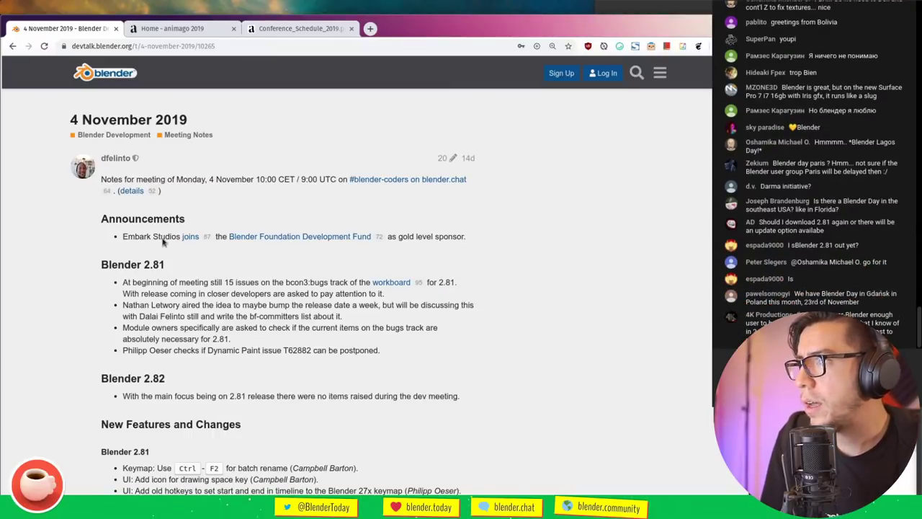
Zoom in on the meeting notes and read through the Blender 2.81 meeting points
{"action": "key", "text": "ctrl+plus"}
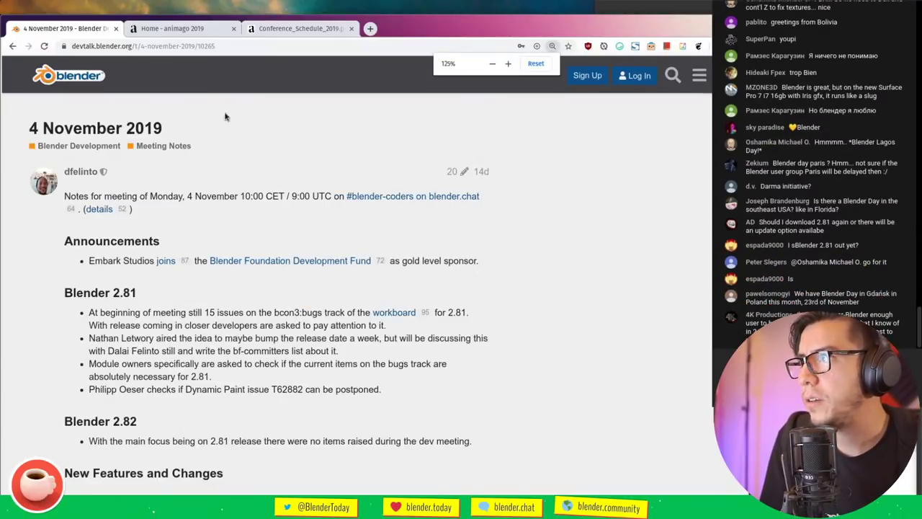
{"action": "scroll", "coordinate": [225, 269], "scroll_direction": "down", "scroll_amount": 1}
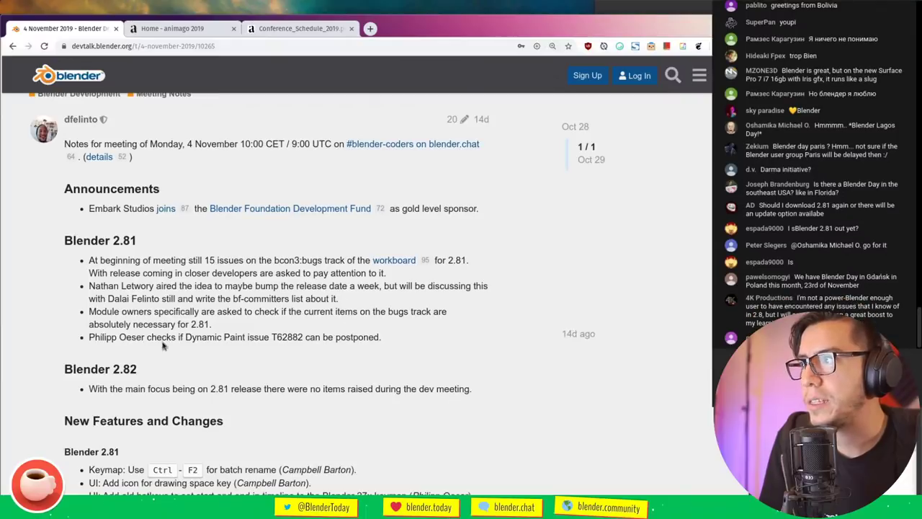
{"action": "left_click_drag", "start_coordinate": [418, 344], "coordinate": [137, 261]}
{"action": "left_click", "coordinate": [146, 272]}
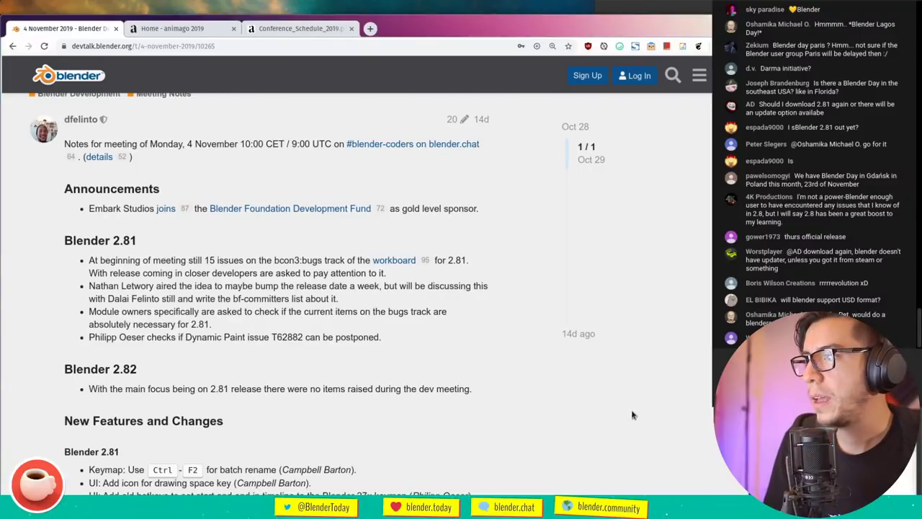
Read the Blender 2.81 feature list, highlighting the Paint antialiasing note, then scroll back up
{"action": "scroll", "coordinate": [632, 415], "scroll_direction": "down", "scroll_amount": 2}
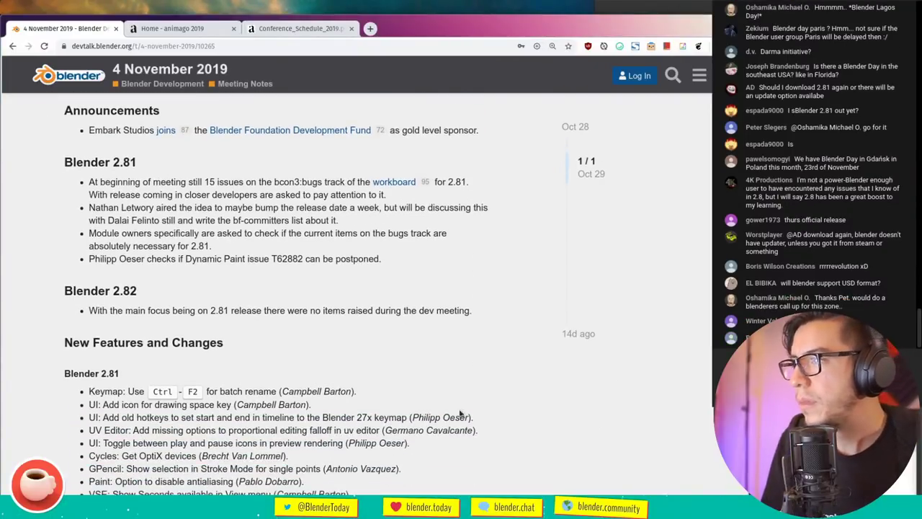
{"action": "left_click_drag", "start_coordinate": [292, 479], "coordinate": [89, 391]}
{"action": "left_click", "coordinate": [165, 446]}
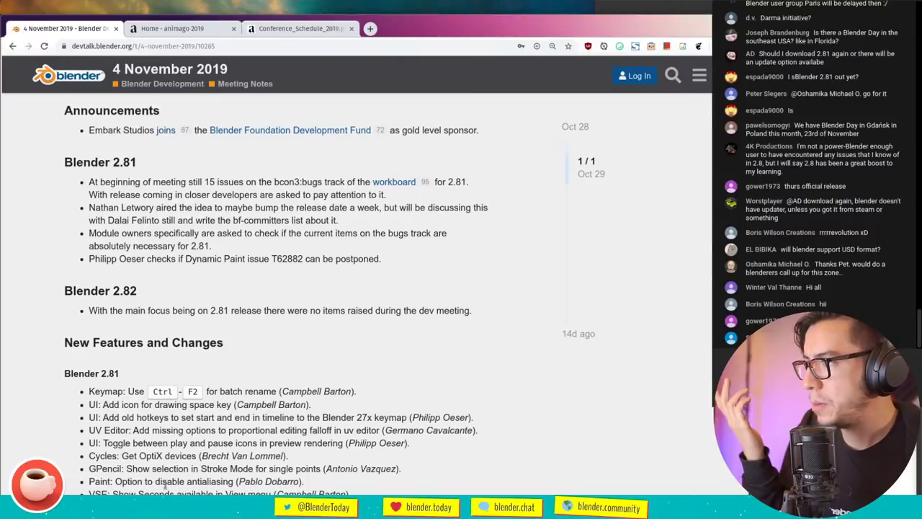
{"action": "triple_click", "coordinate": [228, 483]}
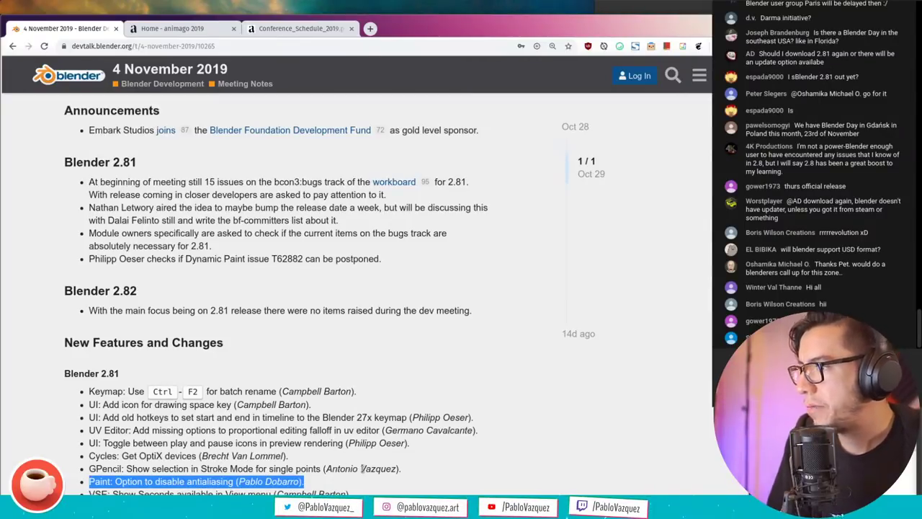
{"action": "scroll", "coordinate": [362, 469], "scroll_direction": "down", "scroll_amount": 1}
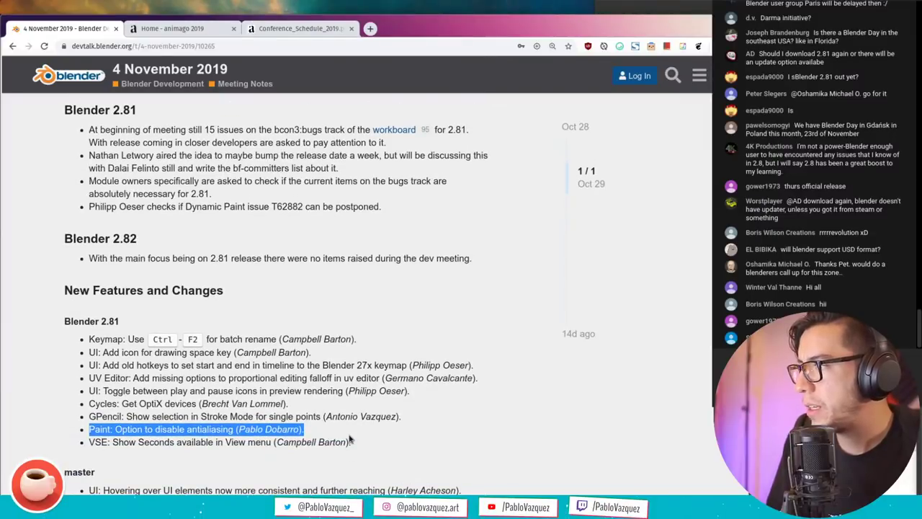
{"action": "left_click_drag", "start_coordinate": [336, 417], "coordinate": [343, 417]}
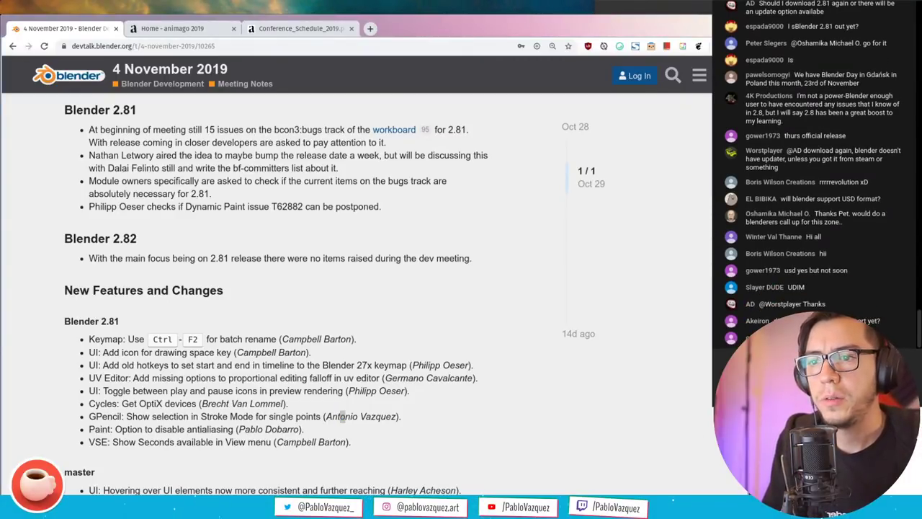
{"action": "scroll", "coordinate": [482, 251], "scroll_direction": "up", "scroll_amount": 2}
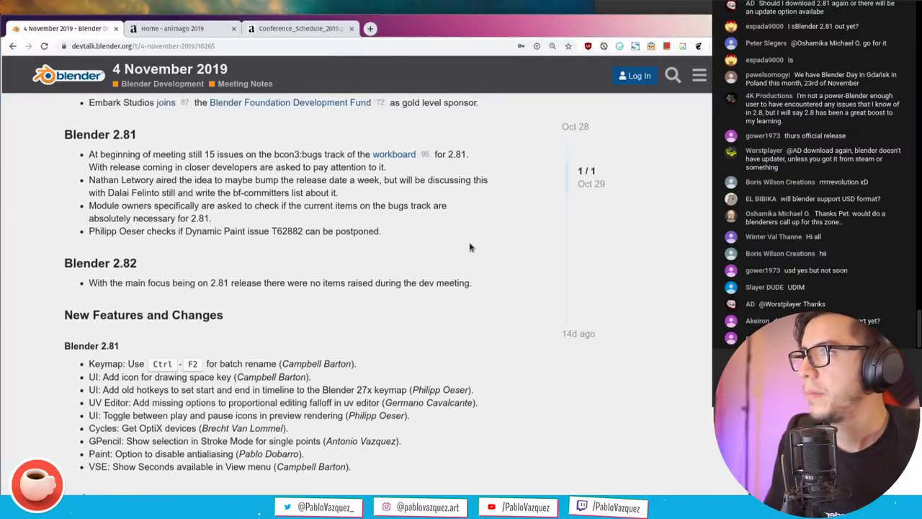
{"action": "scroll", "coordinate": [518, 262], "scroll_direction": "up", "scroll_amount": 3}
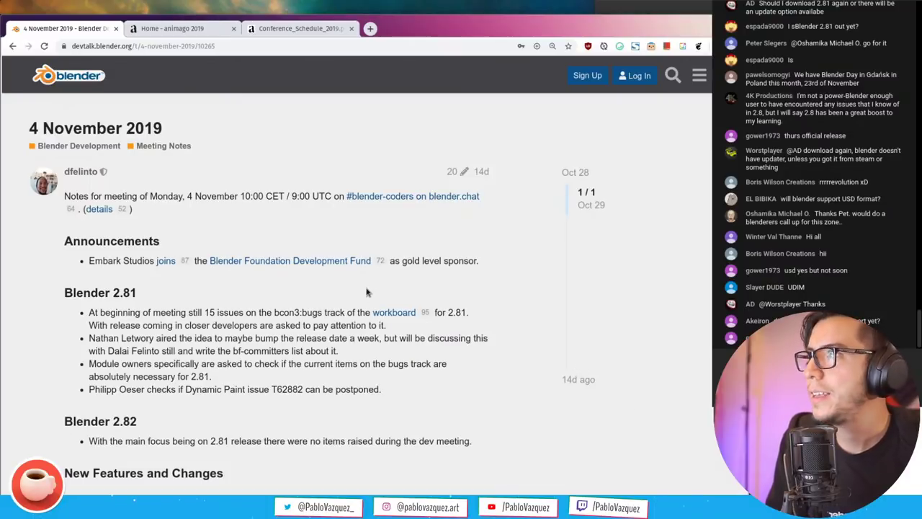
Launch a fresh full-screen Blender session and open its Preferences
{"action": "key", "text": "super+b"}
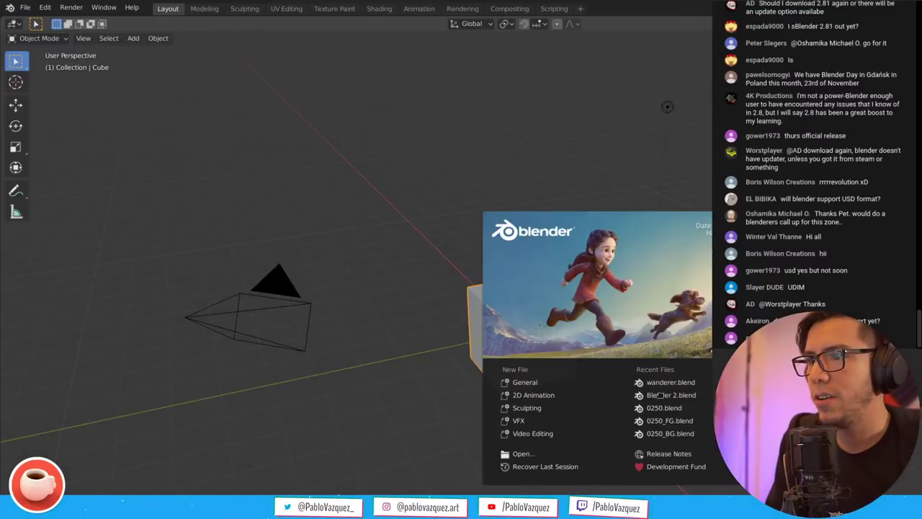
{"action": "key", "text": "Escape"}
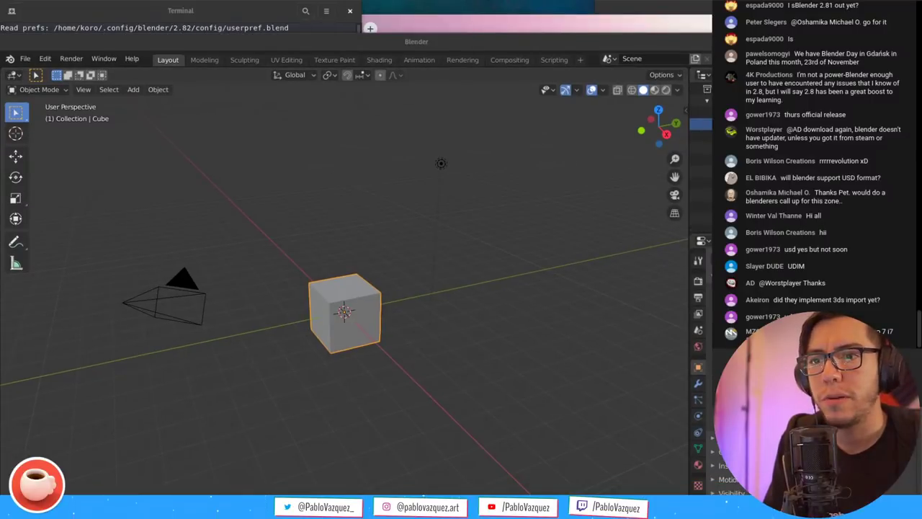
{"action": "key", "text": "F4"}
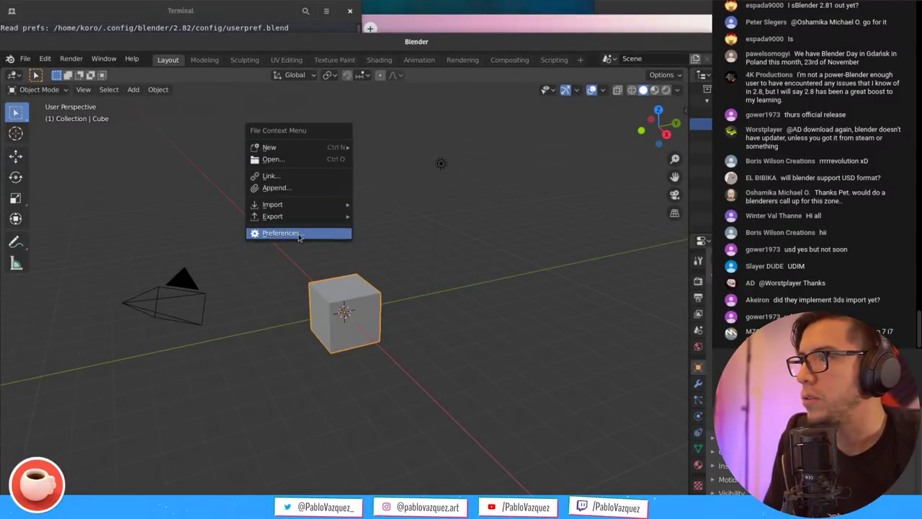
{"action": "left_click", "coordinate": [300, 234]}
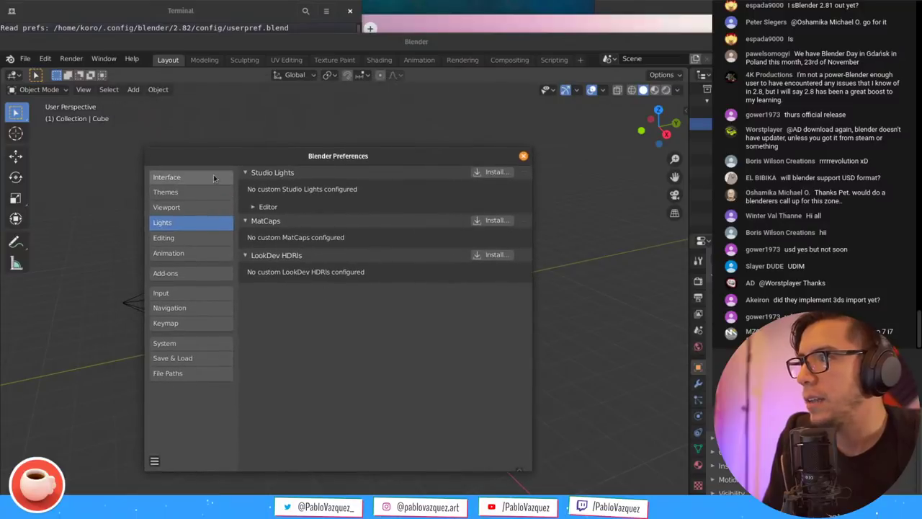
Enable Developer Extras in the Interface preferences, checking the 1.20 resolution scale options
{"action": "left_click", "coordinate": [214, 179]}
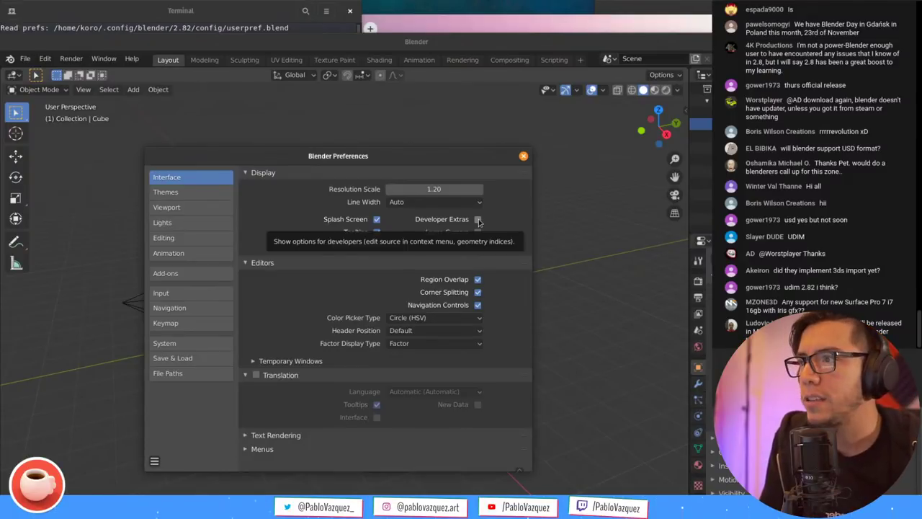
{"action": "left_click", "coordinate": [477, 219]}
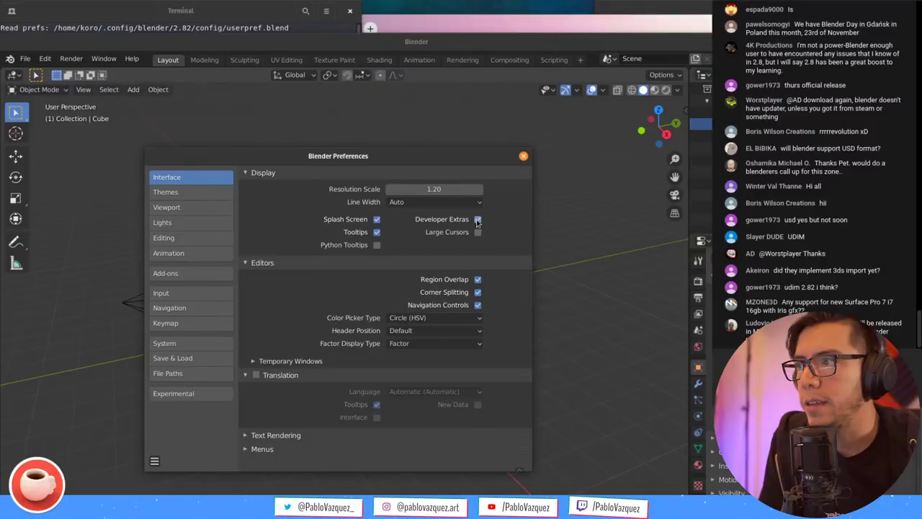
{"action": "right_click", "coordinate": [431, 189]}
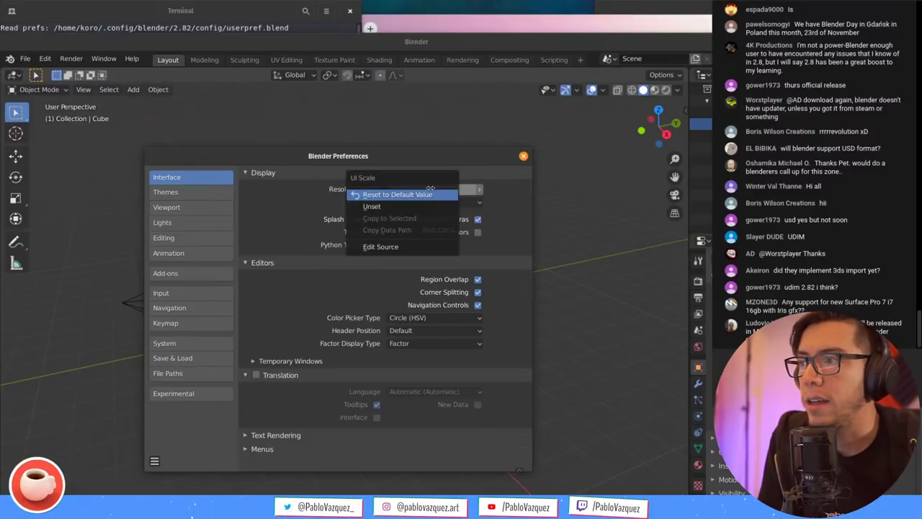
{"action": "left_click", "coordinate": [414, 247]}
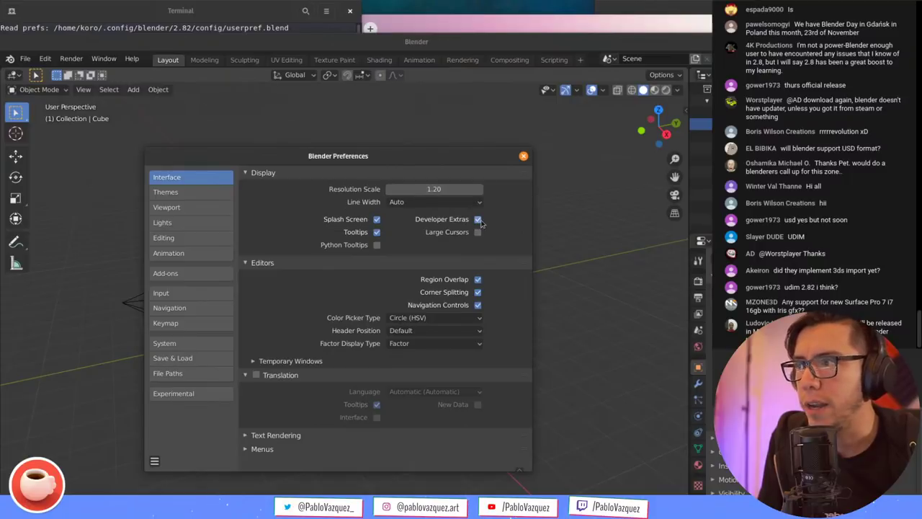
{"action": "left_click", "coordinate": [478, 221]}
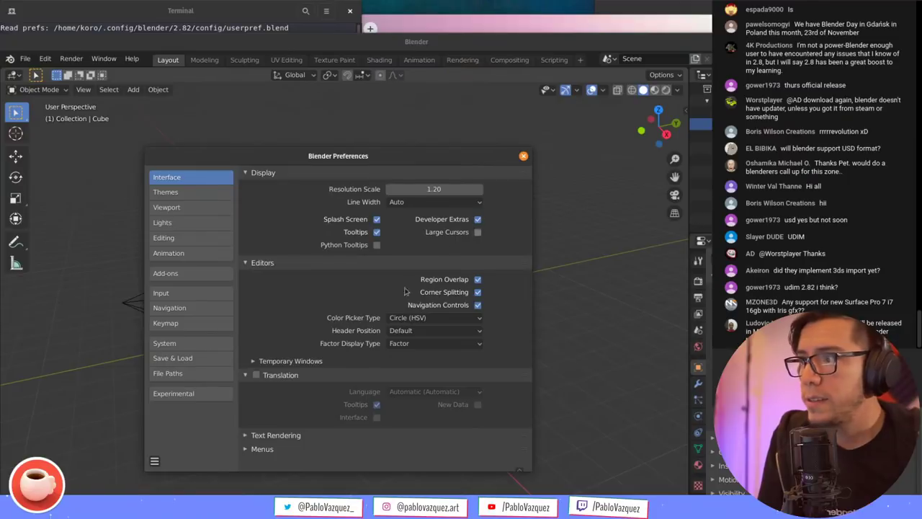
Open the Experimental preferences, then switch to the Blender 2.82 UI release notes in Chrome
{"action": "left_click", "coordinate": [209, 395]}
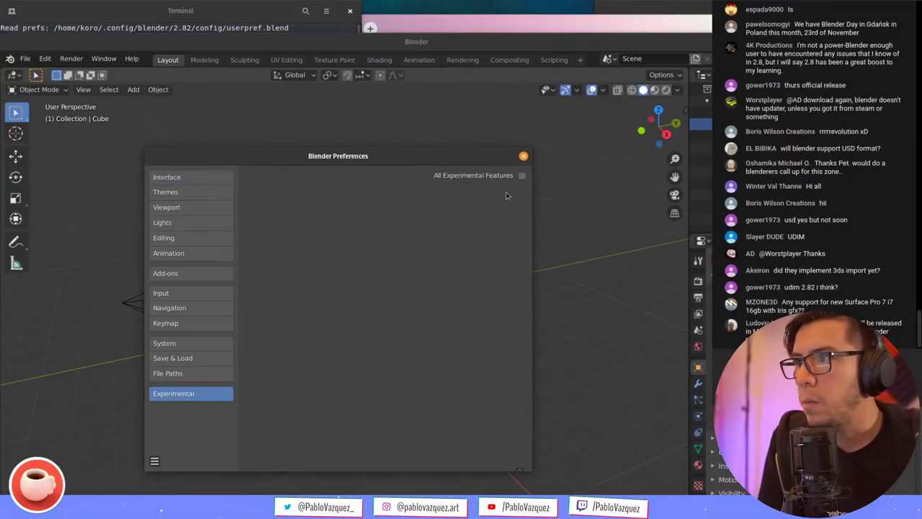
{"action": "left_click", "coordinate": [510, 177]}
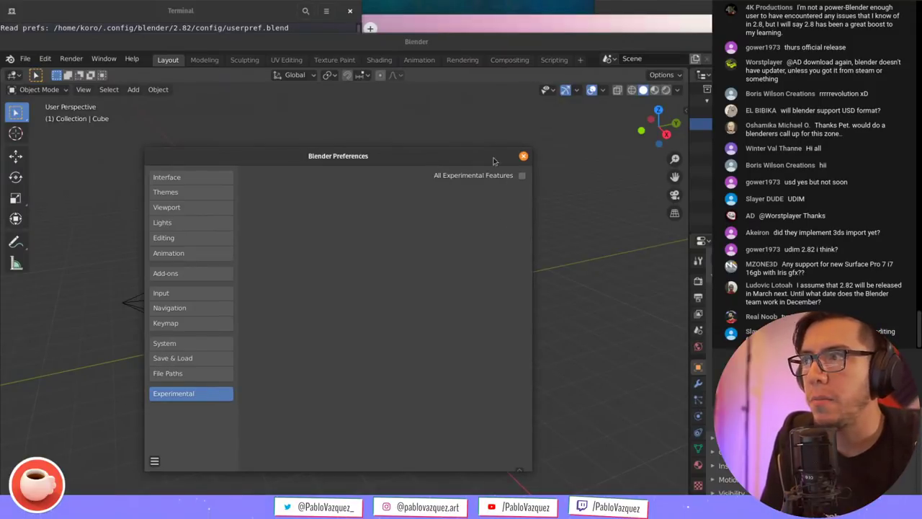
{"action": "key", "text": "super"}
{"action": "key", "text": "super"}
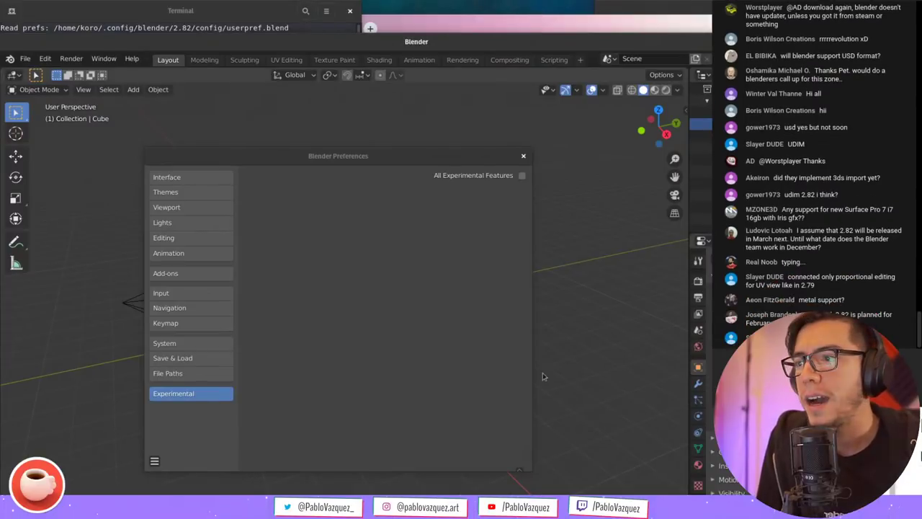
{"action": "key", "text": "alt+Tab"}
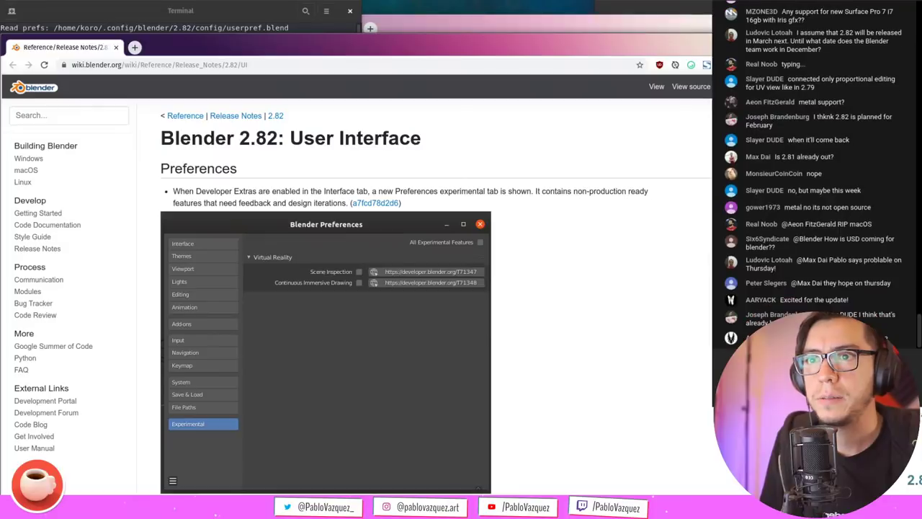
Move the browser aside, tick All Experimental Features, and close Blender's Preferences
{"action": "left_click_drag", "start_coordinate": [577, 130], "coordinate": [571, 285], "text": "alt"}
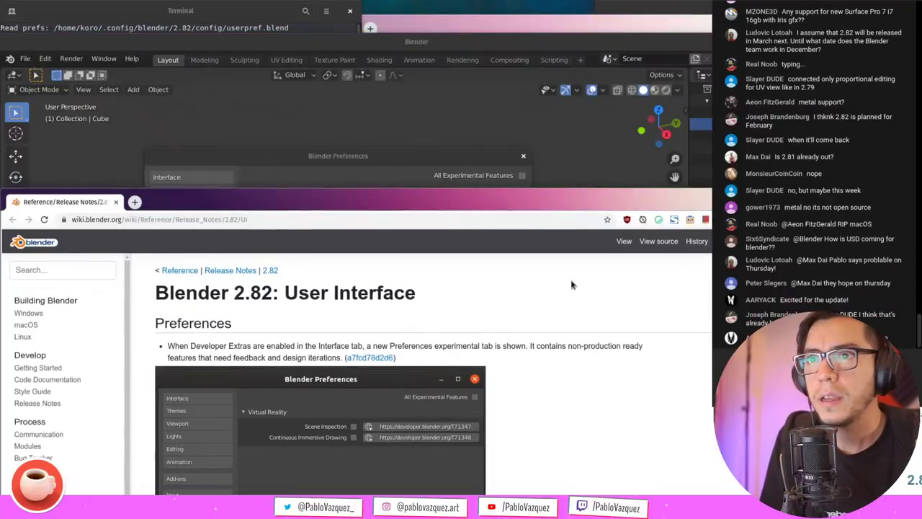
{"action": "left_click", "coordinate": [521, 175]}
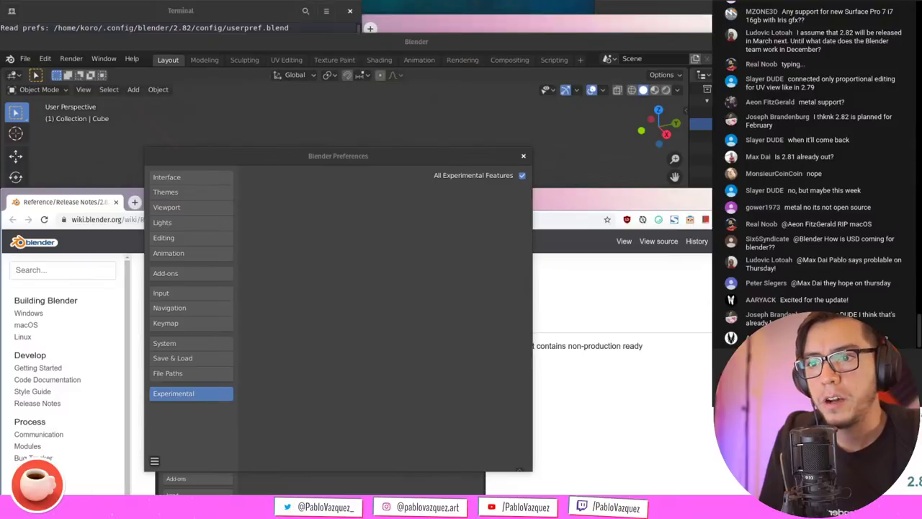
{"action": "left_click", "coordinate": [523, 156]}
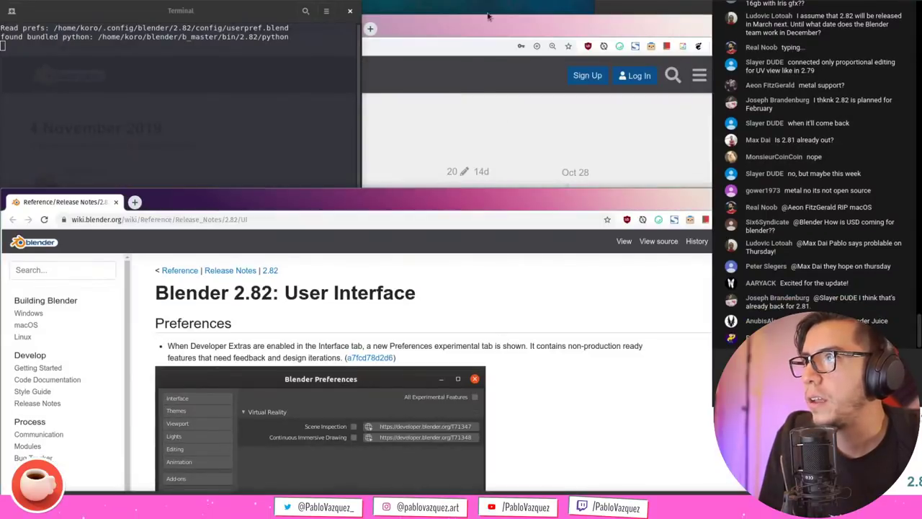
Bring the meeting notes forward and open the D6098 Hover States patch in a maximized window
{"action": "left_click", "coordinate": [483, 3]}
{"action": "scroll", "coordinate": [271, 386], "scroll_direction": "down", "scroll_amount": 1}
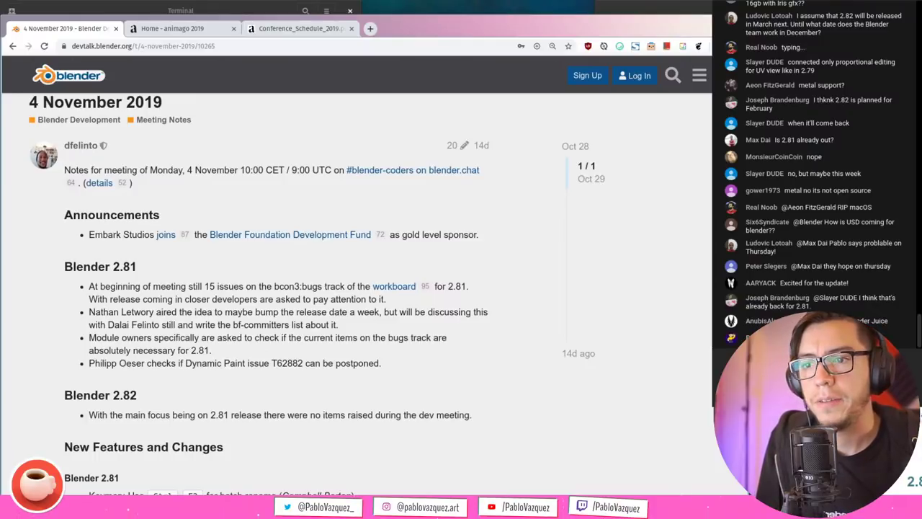
{"action": "key", "text": "alt+Tab"}
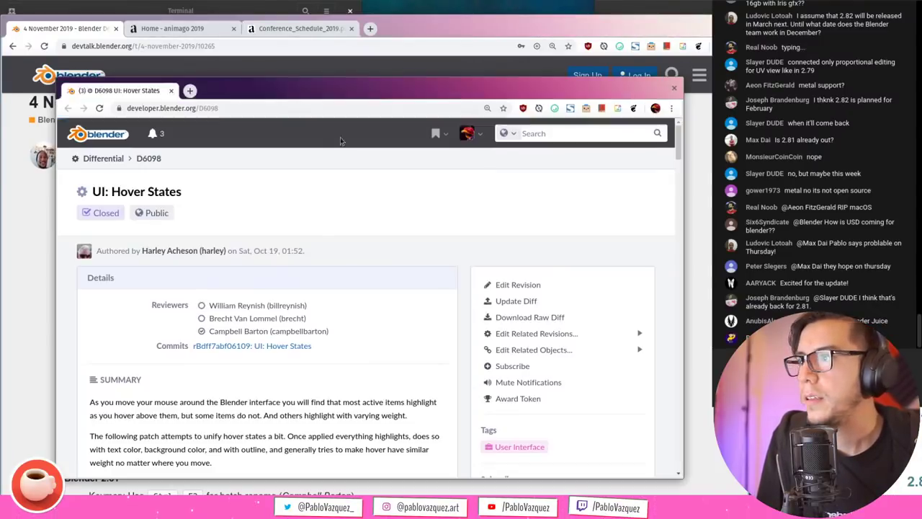
{"action": "key", "text": "super+Up"}
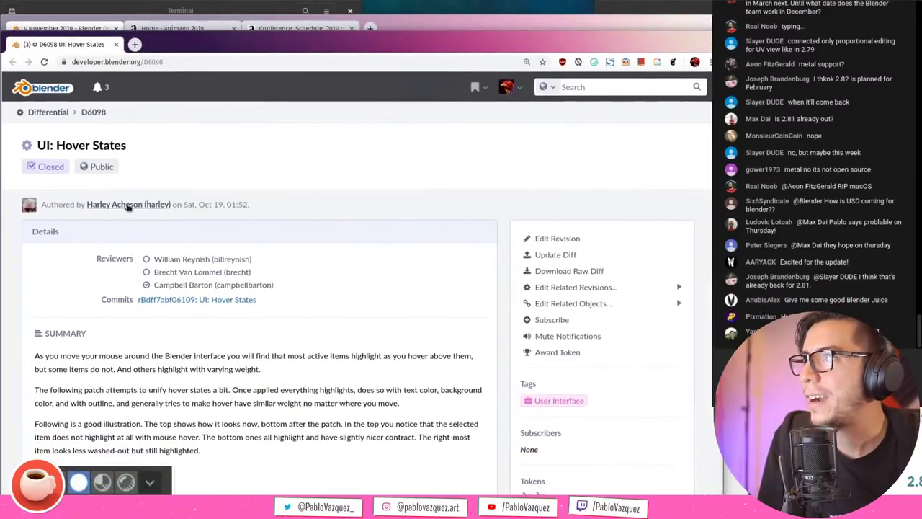
Scroll through the D6098 UI: Hover States patch, then close its window
{"action": "scroll", "coordinate": [301, 366], "scroll_direction": "down", "scroll_amount": 1}
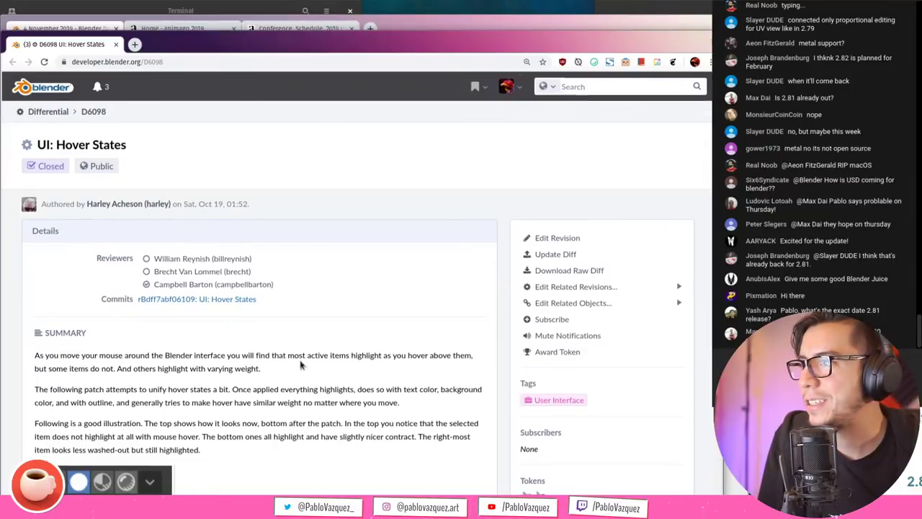
{"action": "scroll", "coordinate": [301, 365], "scroll_direction": "down", "scroll_amount": 3}
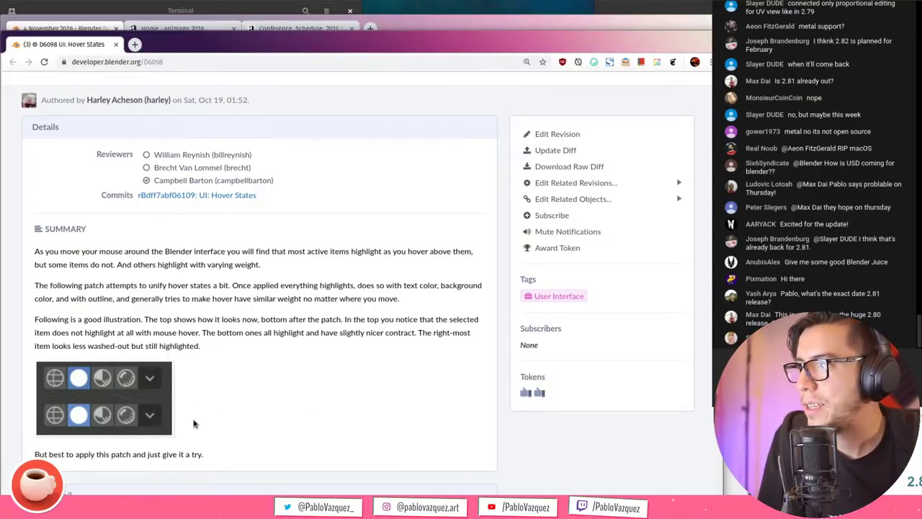
{"action": "scroll", "coordinate": [306, 475], "scroll_direction": "down", "scroll_amount": 3}
{"action": "scroll", "coordinate": [305, 476], "scroll_direction": "down", "scroll_amount": 3}
{"action": "scroll", "coordinate": [306, 475], "scroll_direction": "down", "scroll_amount": 3}
{"action": "scroll", "coordinate": [305, 476], "scroll_direction": "down", "scroll_amount": 5}
{"action": "scroll", "coordinate": [306, 459], "scroll_direction": "up", "scroll_amount": 15}
{"action": "scroll", "coordinate": [307, 459], "scroll_direction": "up", "scroll_amount": 3}
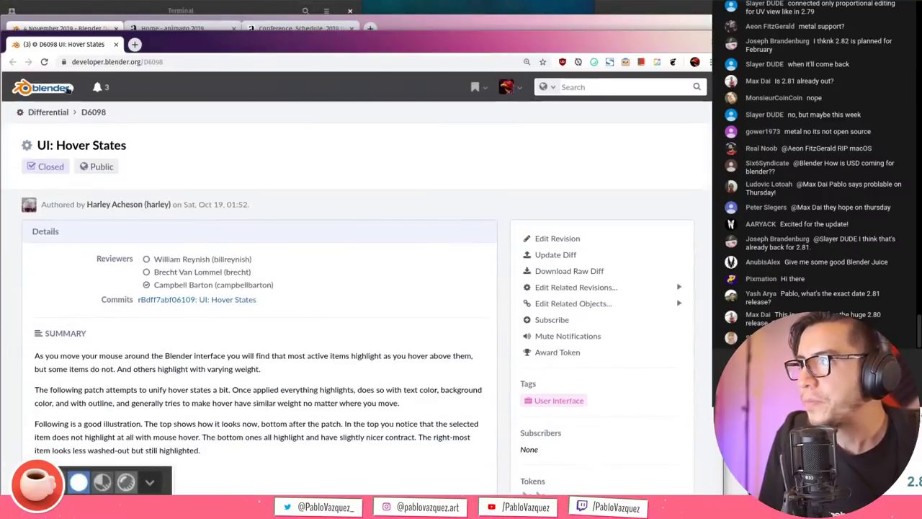
{"action": "key", "text": "ctrl+w"}
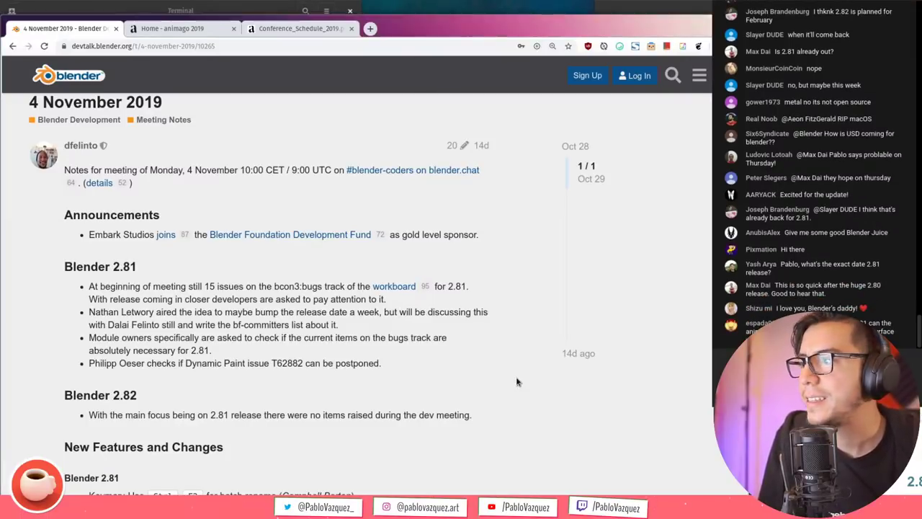
Scroll the meeting notes, then bring up Blender's file options to quit the untitled scene
{"action": "scroll", "coordinate": [516, 382], "scroll_direction": "down", "scroll_amount": 1}
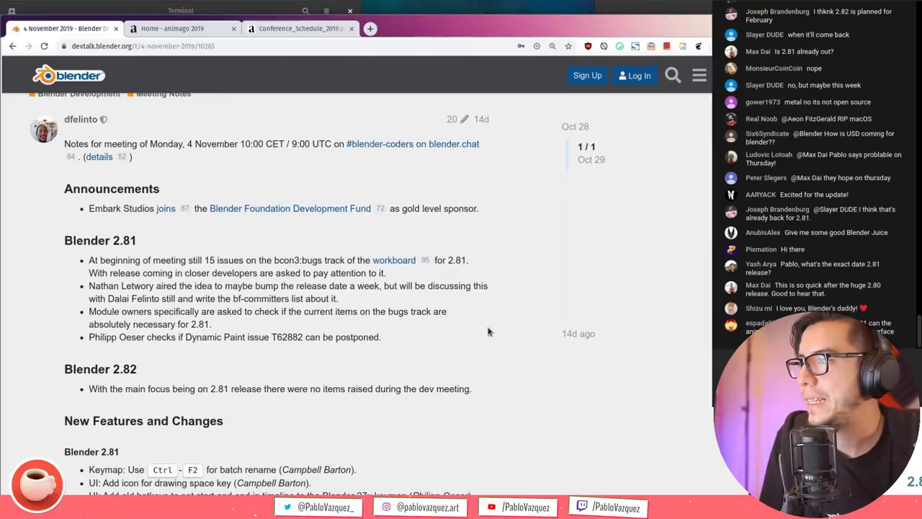
{"action": "scroll", "coordinate": [214, 478], "scroll_direction": "down", "scroll_amount": 1}
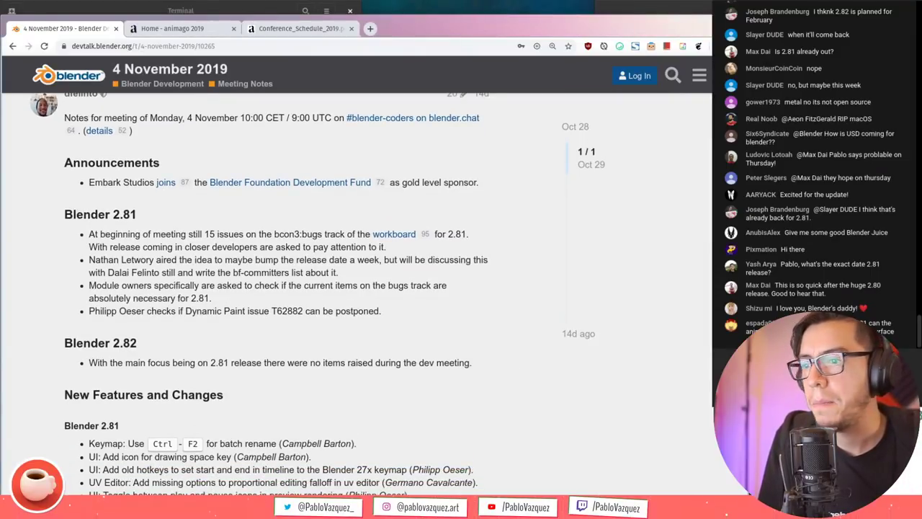
{"action": "key", "text": "F4"}
Quit the untitled scene, browsing the save dialog's Recents and System lists before cancelling the save
{"action": "key", "text": "ctrl+q"}
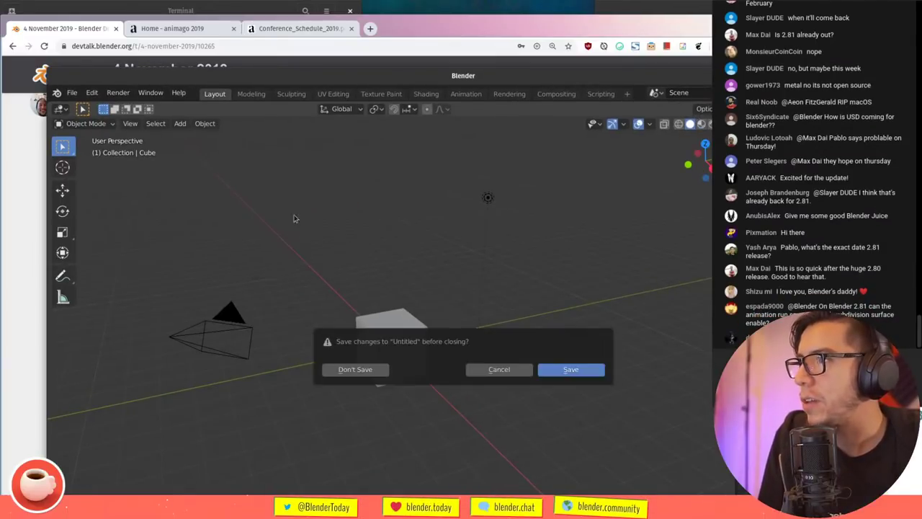
{"action": "left_click", "coordinate": [351, 369]}
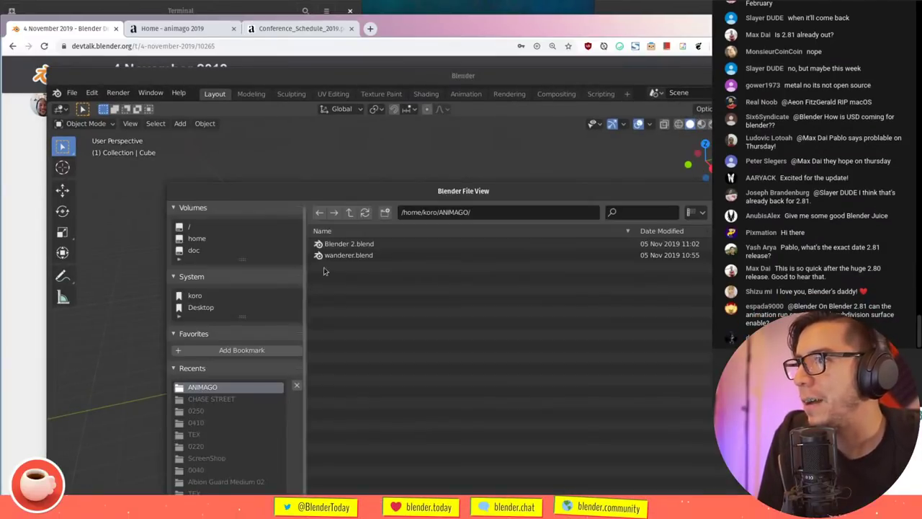
{"action": "left_click", "coordinate": [191, 368]}
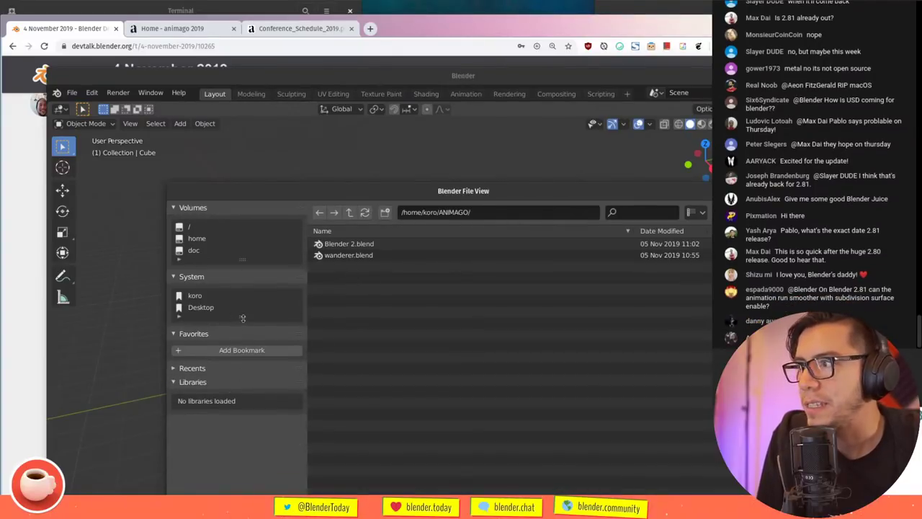
{"action": "left_click_drag", "start_coordinate": [242, 320], "coordinate": [240, 348]}
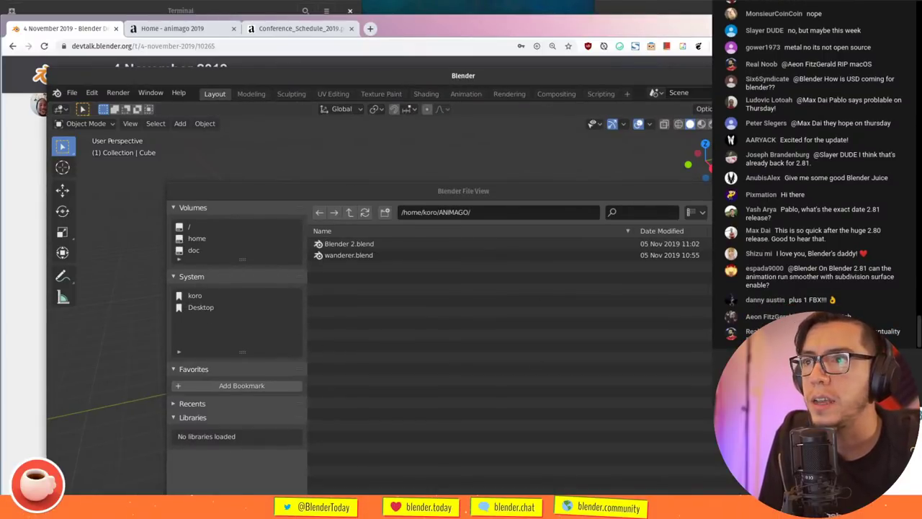
{"action": "key", "text": "Escape"}
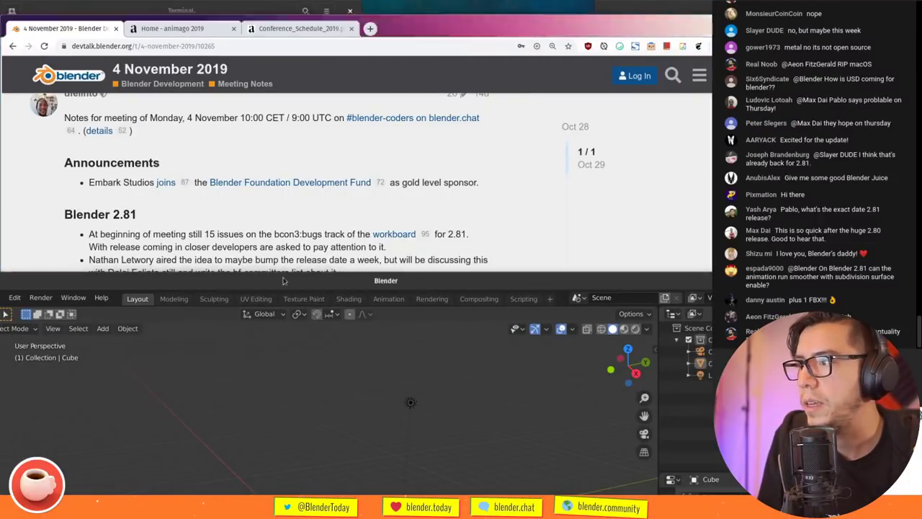
{"action": "key", "text": "alt+Tab"}
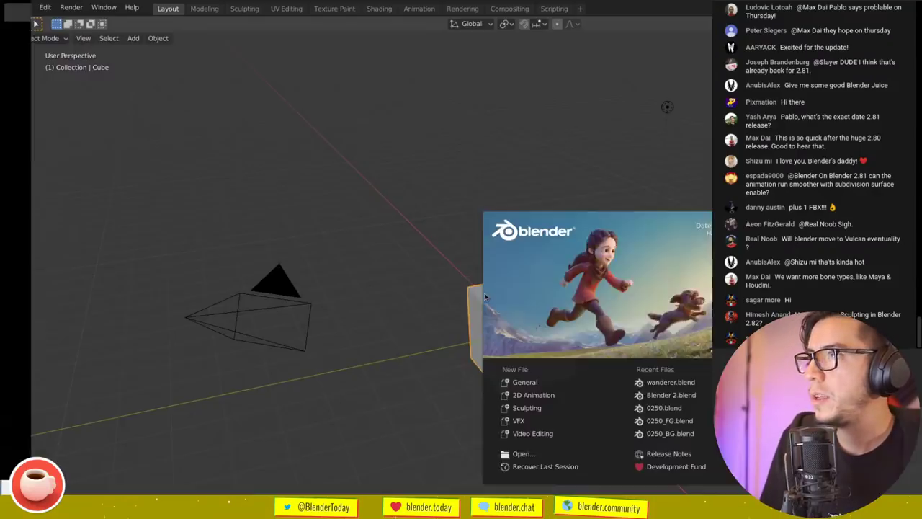
Launch Blender 2.82 Alpha and show its splash screen from the Blender logo menu
{"action": "left_click", "coordinate": [485, 247]}
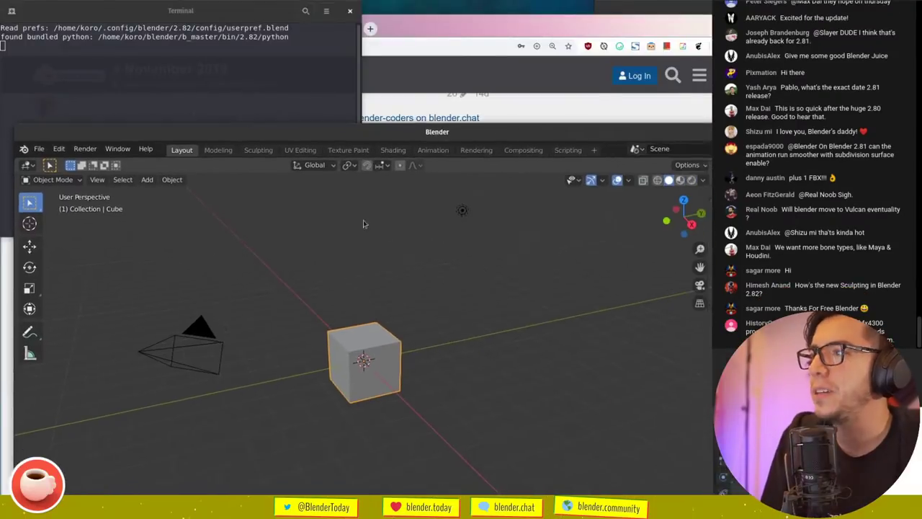
{"action": "left_click", "coordinate": [23, 149]}
{"action": "left_click", "coordinate": [32, 164]}
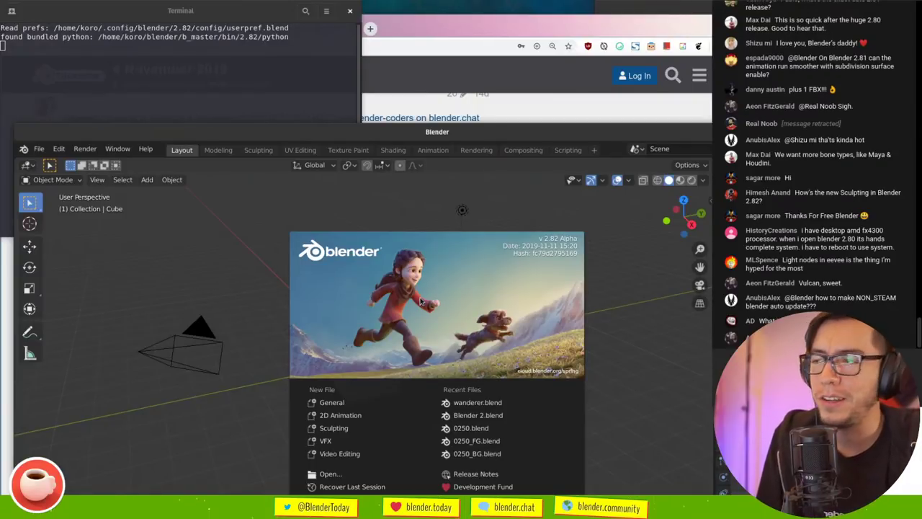
{"action": "left_click", "coordinate": [327, 249]}
Move the Blender window up and left, then reopen and close the splash screen
{"action": "left_click_drag", "start_coordinate": [328, 131], "coordinate": [314, 94]}
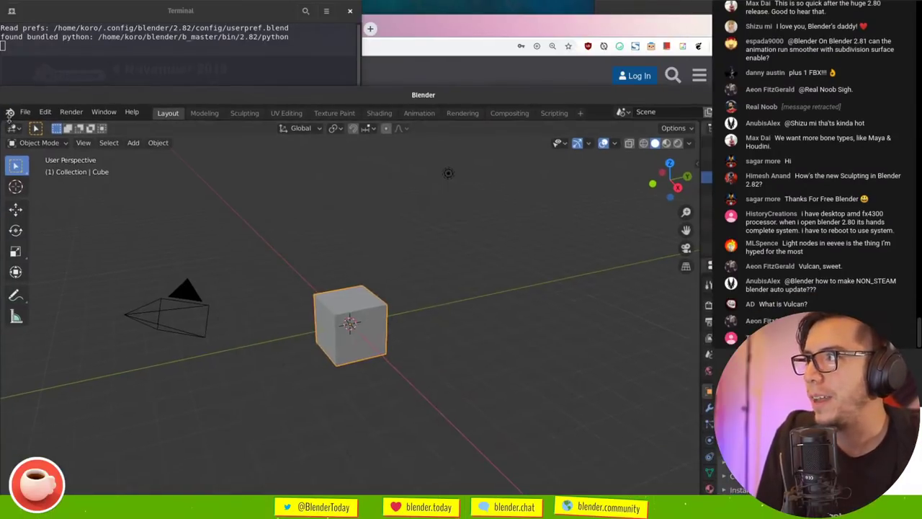
{"action": "left_click", "coordinate": [10, 113]}
{"action": "left_click", "coordinate": [33, 122]}
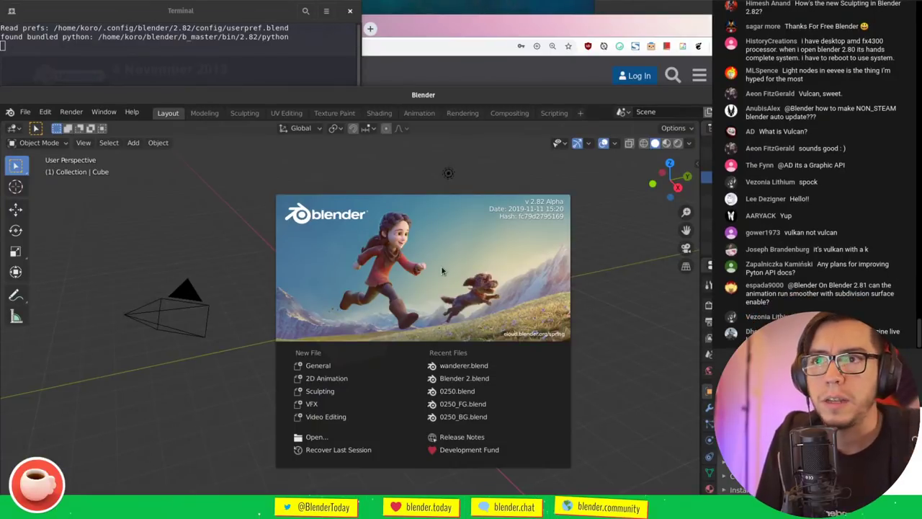
{"action": "left_click", "coordinate": [257, 305]}
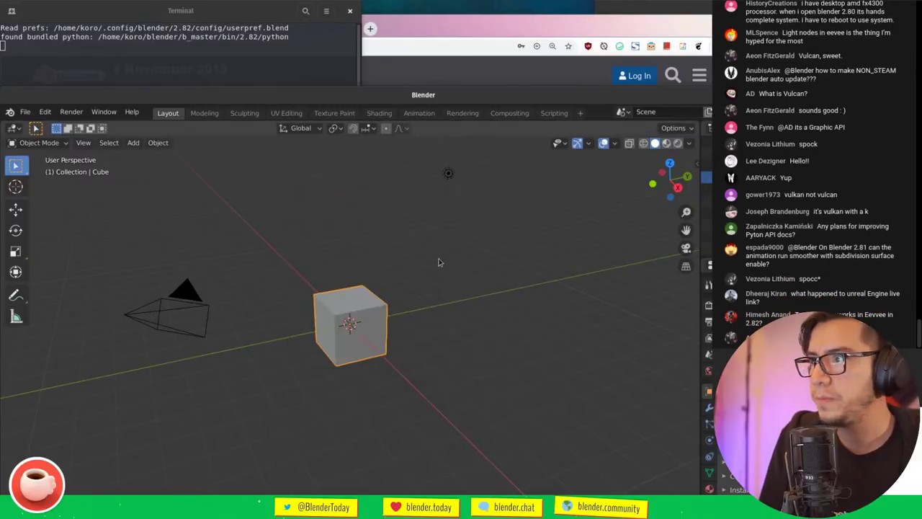
Hide Blender and go to blender.today in a new browser tab
{"action": "key", "text": "super+h"}
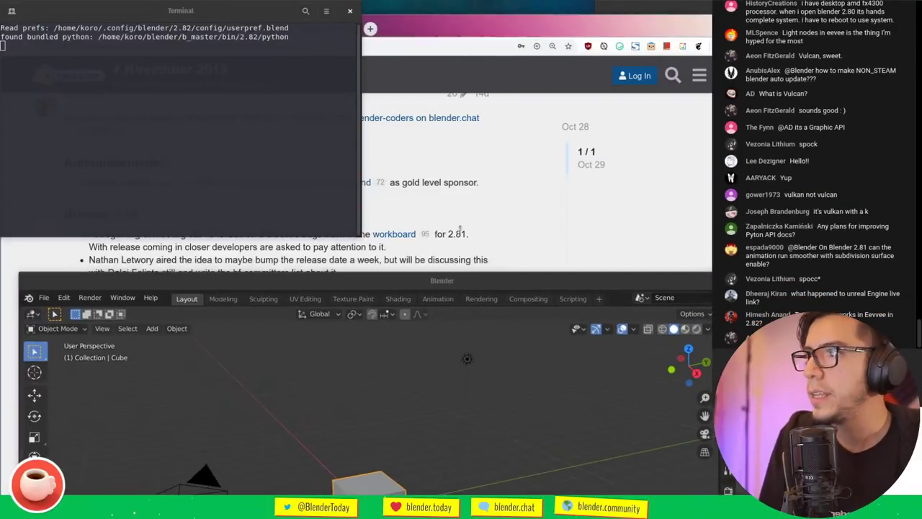
{"action": "key", "text": "ctrl+t"}
{"action": "type", "text": "blen"}
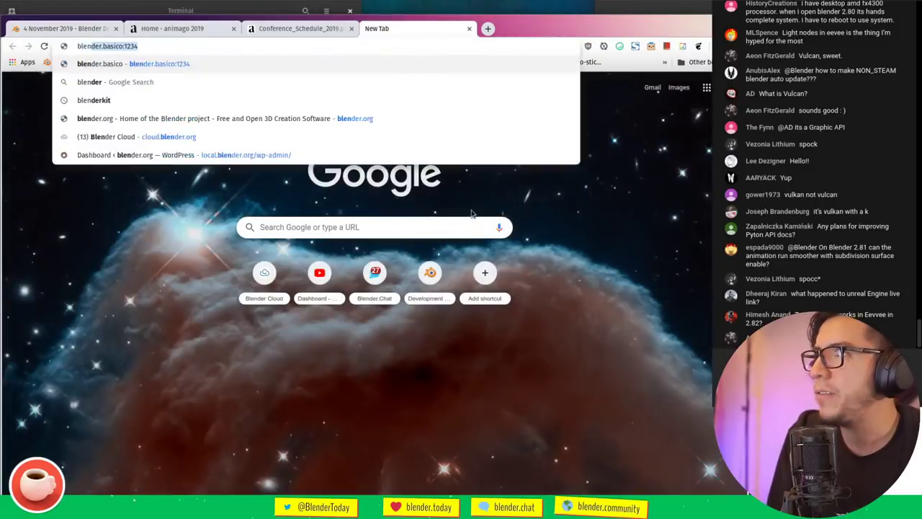
{"action": "type", "text": "der.tod"}
{"action": "key", "text": "Return"}
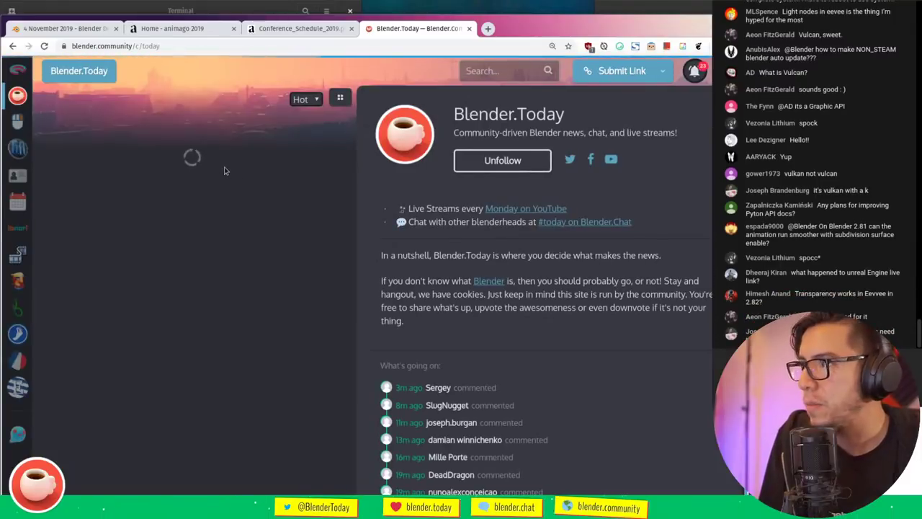
Read the Entering BCON4 and Blender Live Today posts and their questions
{"action": "left_click", "coordinate": [199, 151]}
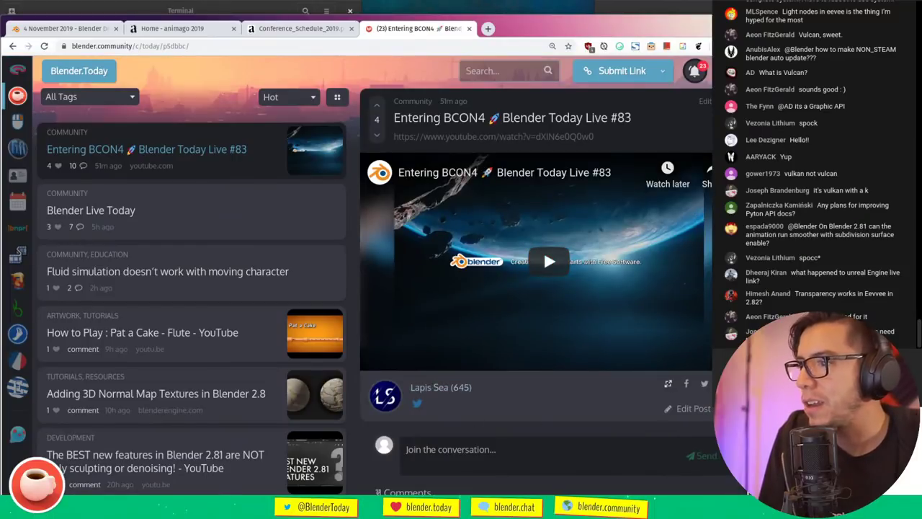
{"action": "left_click", "coordinate": [199, 227]}
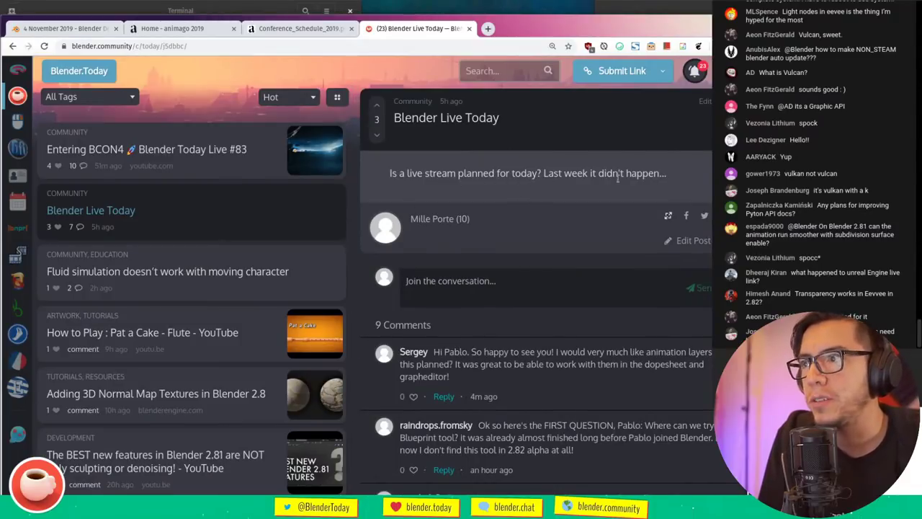
{"action": "triple_click", "coordinate": [643, 176]}
{"action": "left_click", "coordinate": [595, 185]}
{"action": "scroll", "coordinate": [594, 289], "scroll_direction": "down", "scroll_amount": 4}
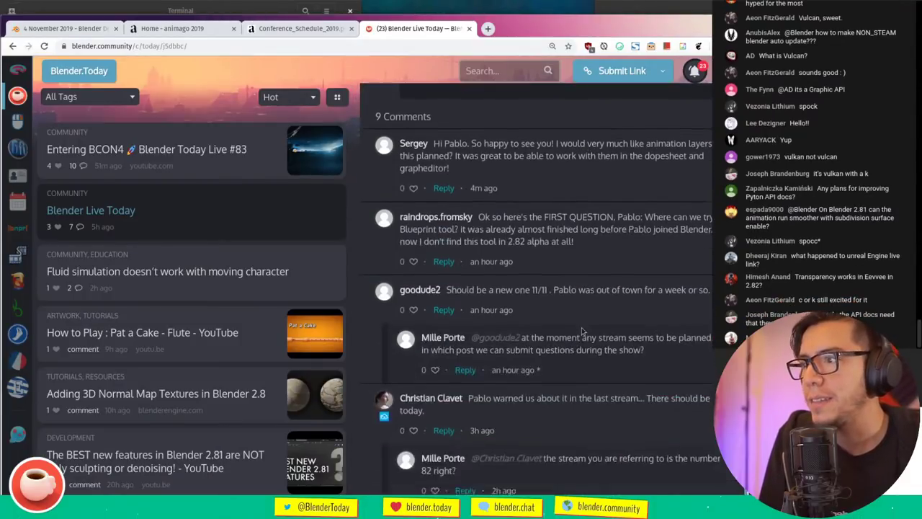
{"action": "scroll", "coordinate": [581, 327], "scroll_direction": "up", "scroll_amount": 3}
{"action": "scroll", "coordinate": [505, 187], "scroll_direction": "up", "scroll_amount": 1}
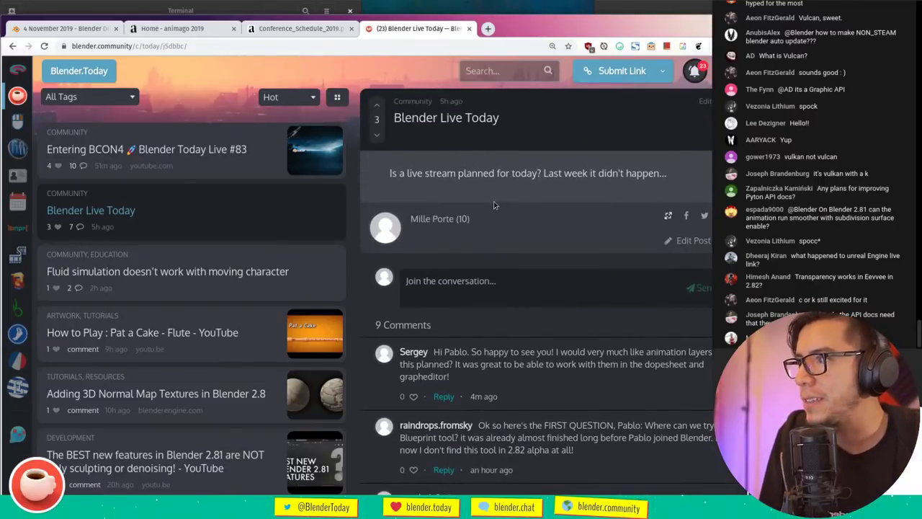
Revisit the Entering BCON4 post's comments, then return to the meeting notes tab
{"action": "left_click", "coordinate": [224, 149]}
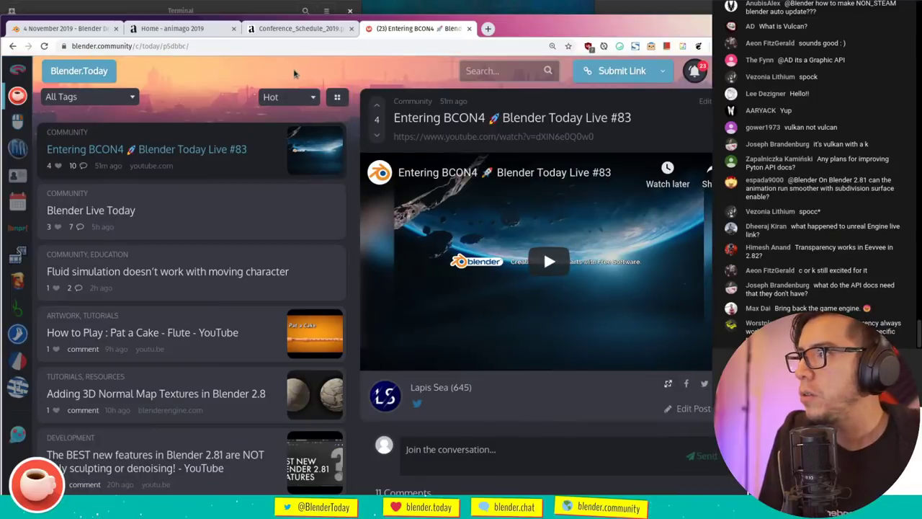
{"action": "scroll", "coordinate": [463, 240], "scroll_direction": "down", "scroll_amount": 4}
{"action": "scroll", "coordinate": [538, 422], "scroll_direction": "down", "scroll_amount": 1}
{"action": "scroll", "coordinate": [538, 422], "scroll_direction": "up", "scroll_amount": 5}
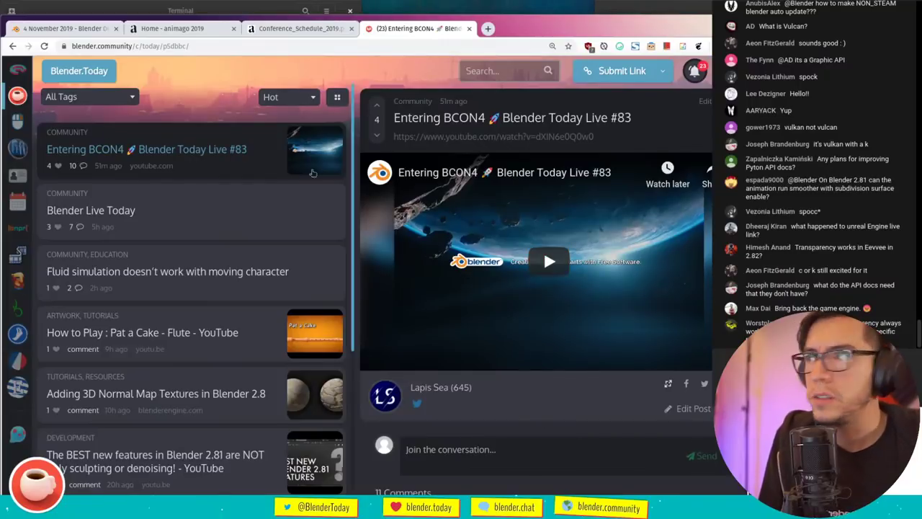
{"action": "left_click", "coordinate": [51, 29]}
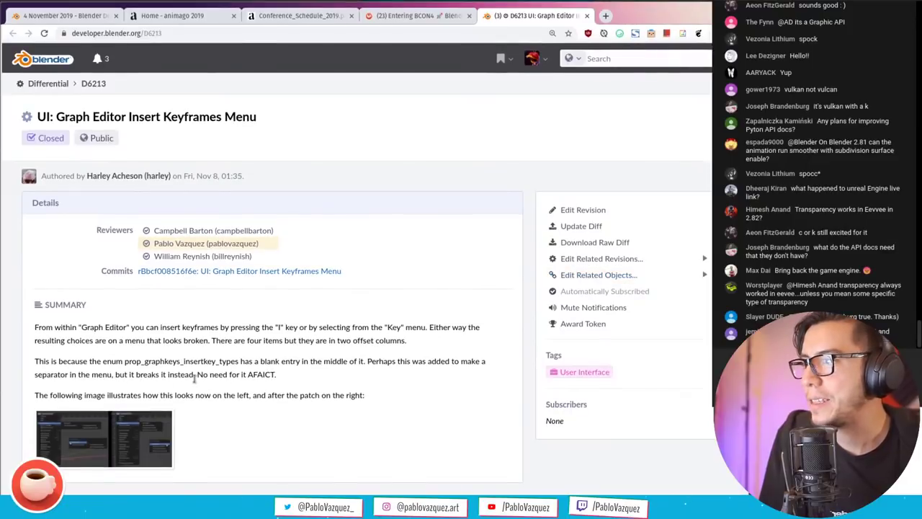
View the D6213 before/after menu screenshot full-size, then bring Blender forward with the timeline showing
{"action": "left_click", "coordinate": [139, 455]}
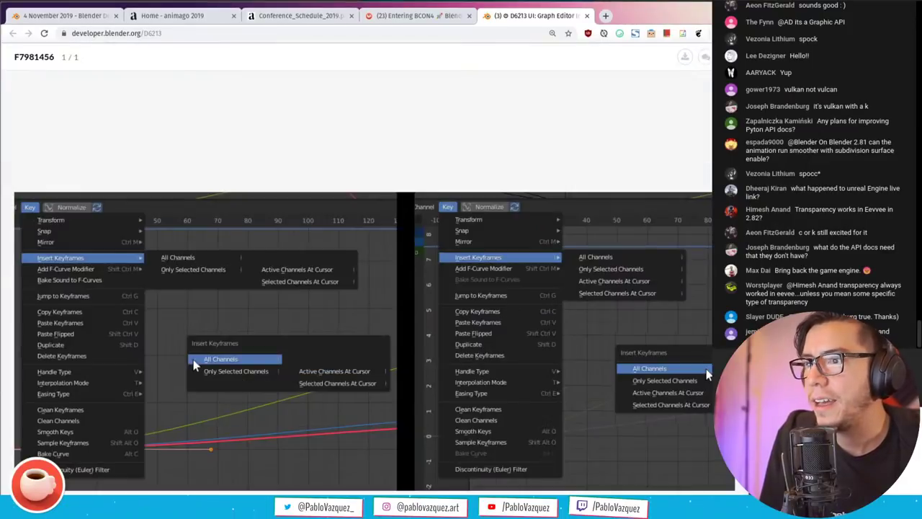
{"action": "key", "text": "alt+Tab"}
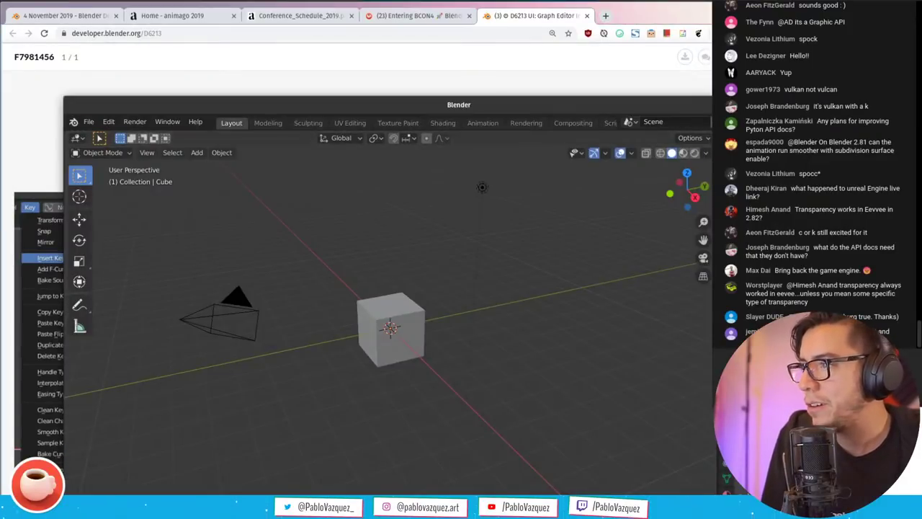
{"action": "key", "text": "ctrl+space"}
Insert keyframes on All Channels from the timeline's I menu, then switch to the Graph Editor
{"action": "key", "text": "i"}
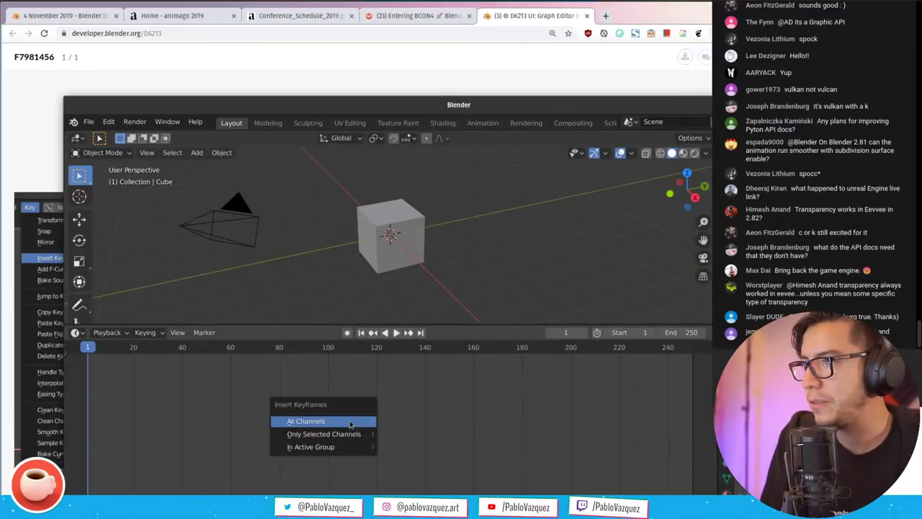
{"action": "key", "text": "Escape"}
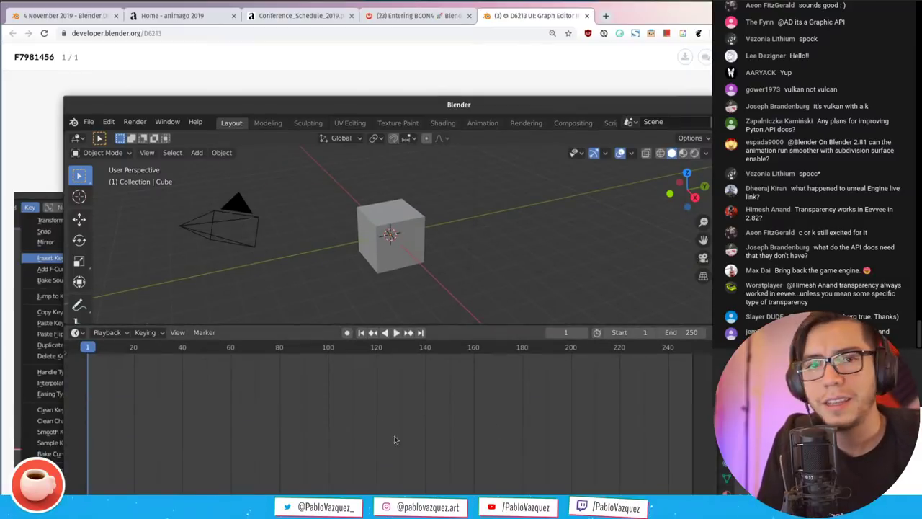
{"action": "key", "text": "i"}
{"action": "left_click", "coordinate": [395, 436]}
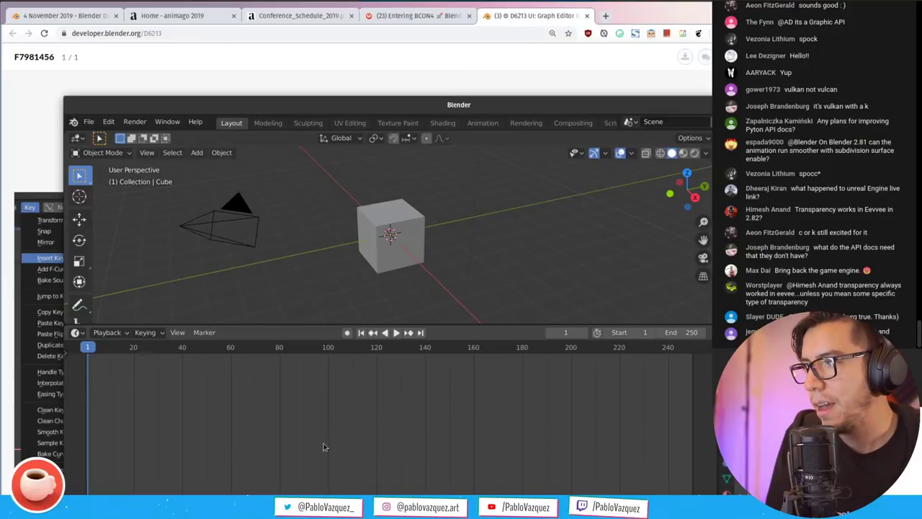
{"action": "key", "text": "ctrl+Tab"}
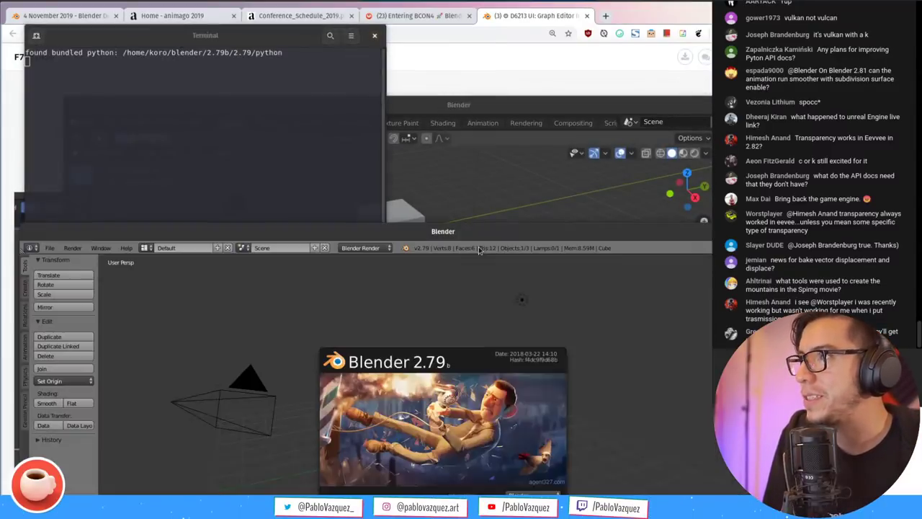
In Blender 2.79, dismiss the splash and switch areas among dope sheet, 3D view and graph editor
{"action": "left_click", "coordinate": [373, 188]}
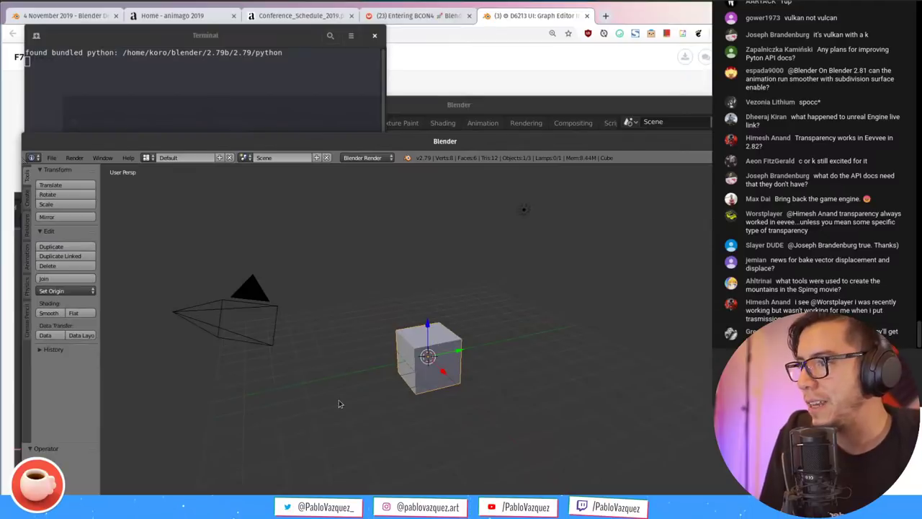
{"action": "key", "text": "ctrl+Tab"}
{"action": "key", "text": "ctrl+Tab"}
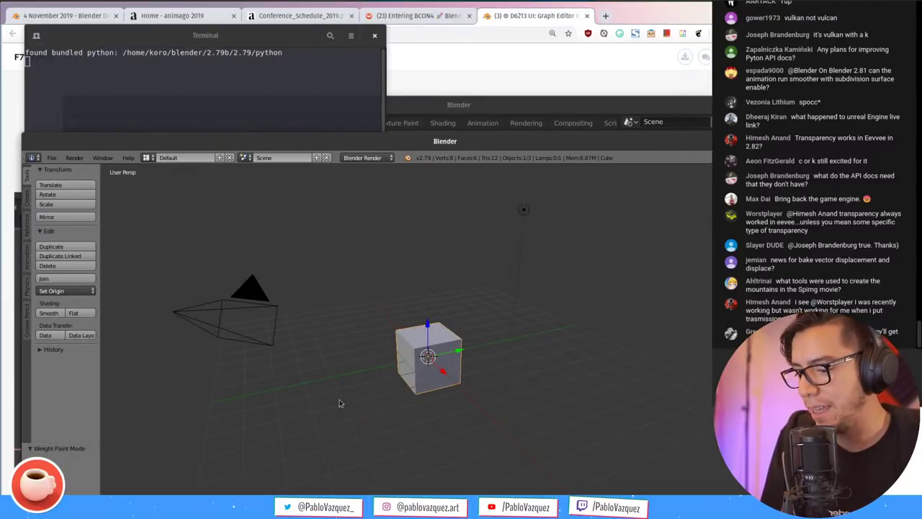
{"action": "key", "text": "shift+F12"}
{"action": "key", "text": "i"}
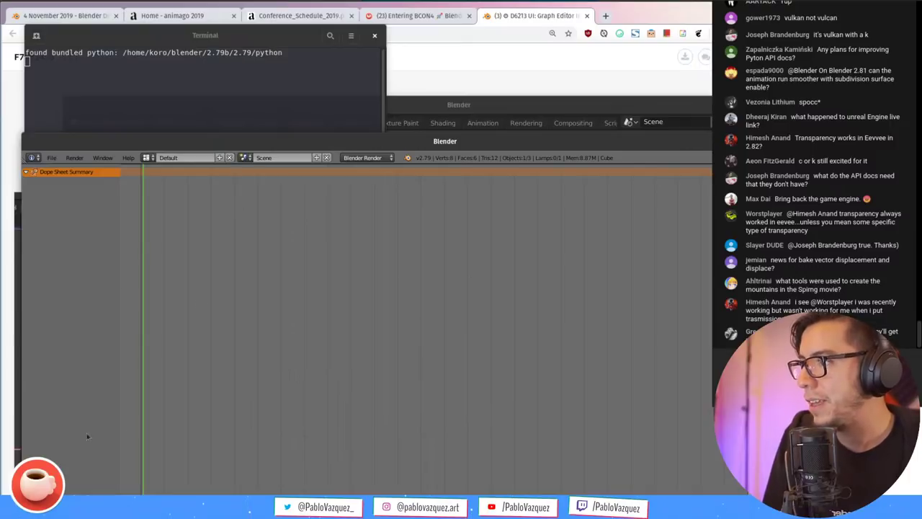
{"action": "left_click", "coordinate": [29, 490]}
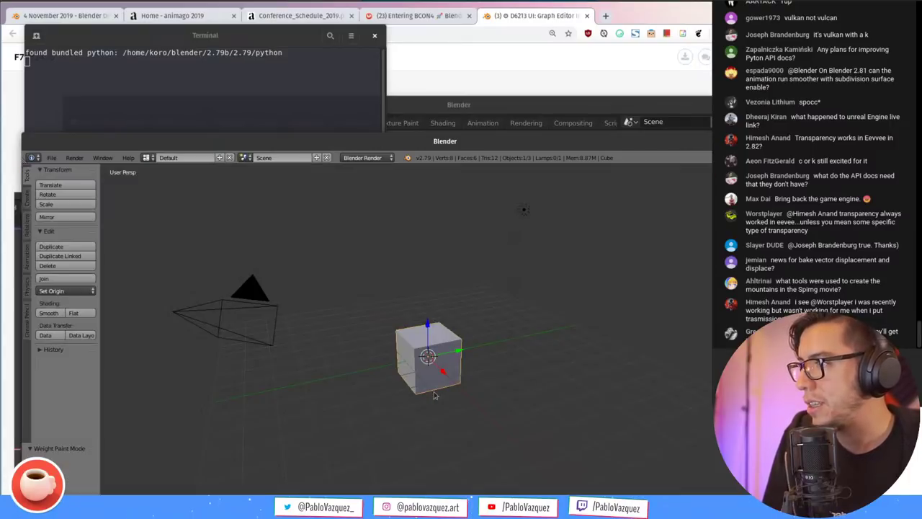
{"action": "key", "text": "shift+F6"}
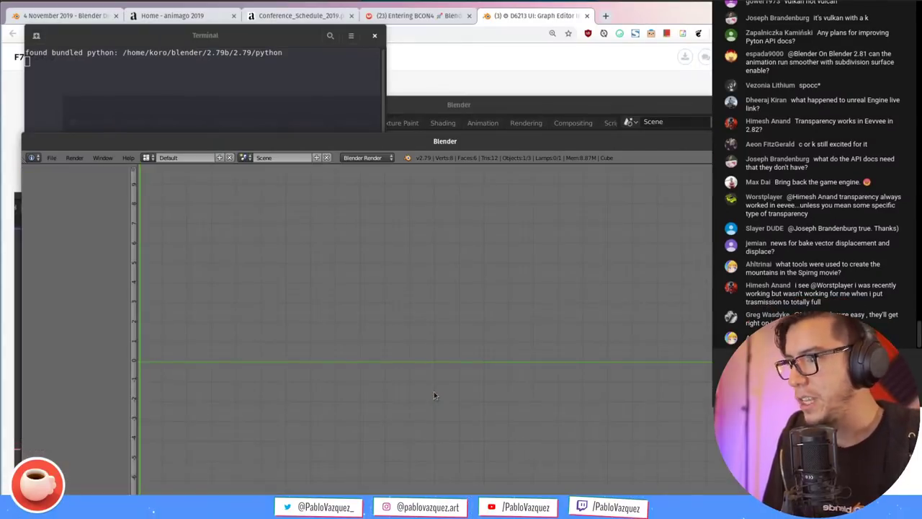
Key the cube's location and show 2.79's Graph Editor Insert Keyframes menu for comparison
{"action": "left_click", "coordinate": [250, 284]}
{"action": "key", "text": "ctrl+Up"}
{"action": "key", "text": "shift+F5"}
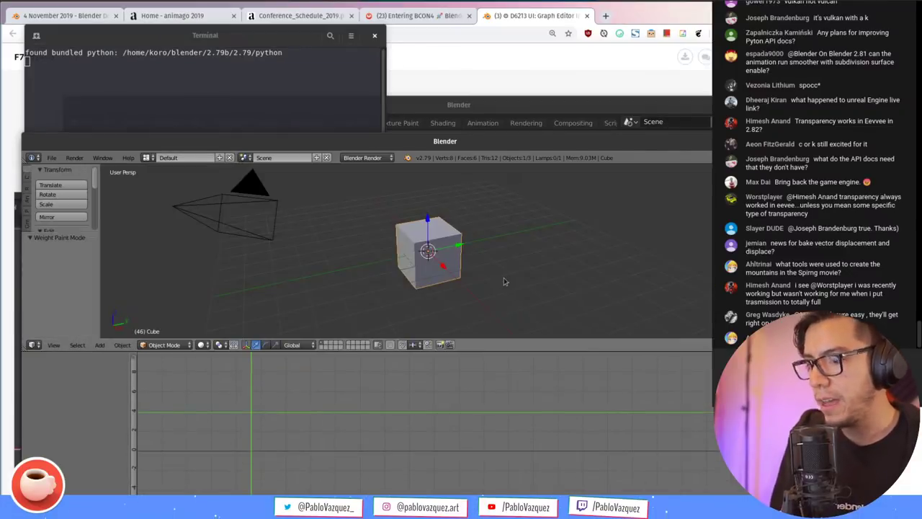
{"action": "key", "text": "i"}
{"action": "left_click", "coordinate": [504, 281]}
{"action": "key", "text": "i"}
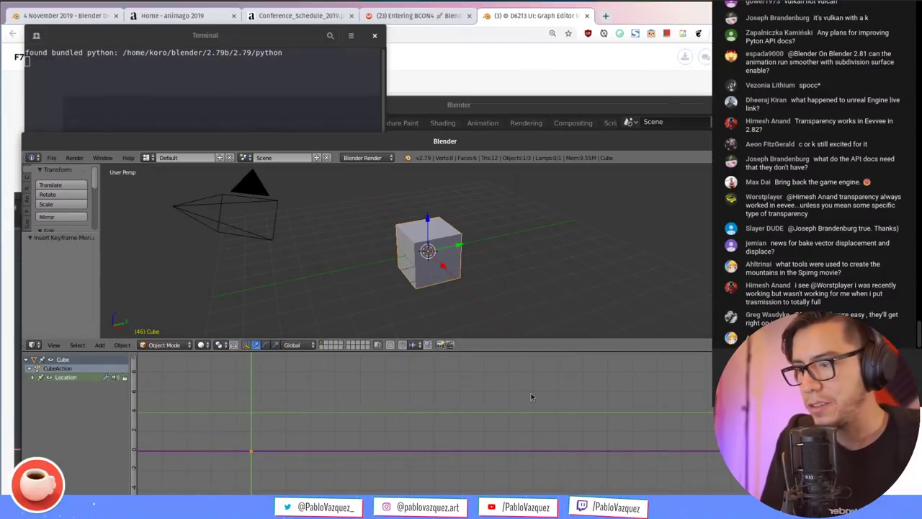
{"action": "key", "text": "i"}
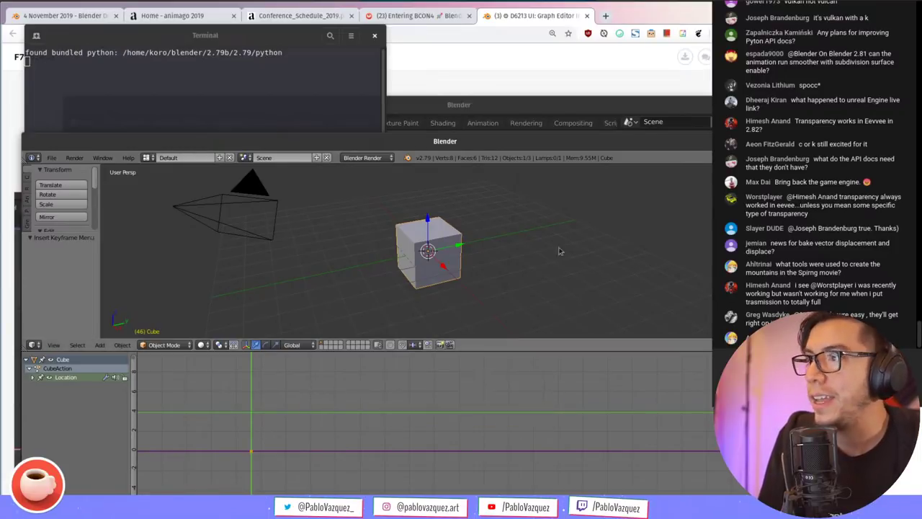
{"action": "key", "text": "alt+Tab"}
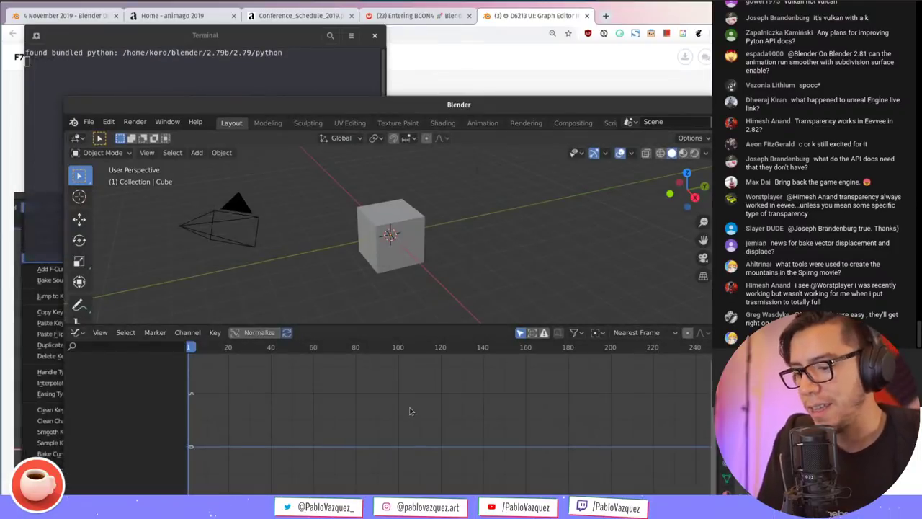
Select the cube in Blender 2.8 and show its Insert Keyframe menu
{"action": "left_click", "coordinate": [407, 261]}
{"action": "key", "text": "i"}
{"action": "key", "text": "i"}
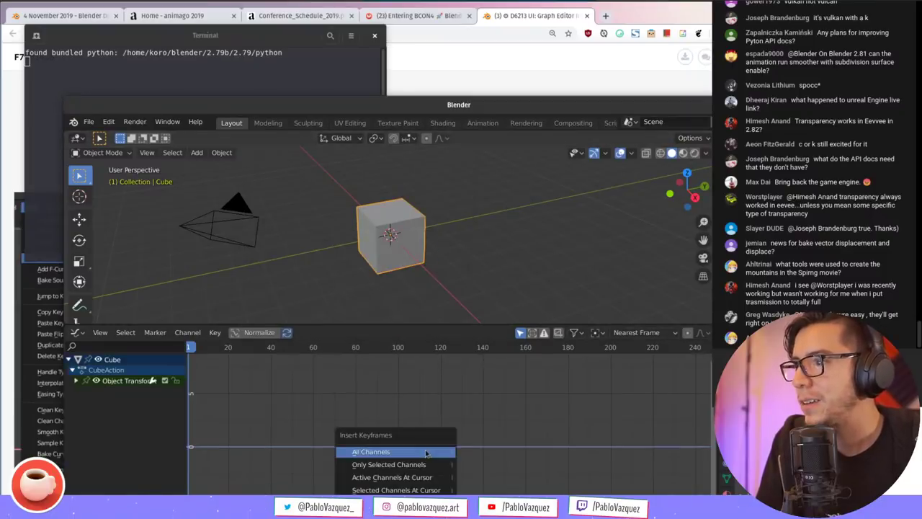
{"action": "left_click", "coordinate": [431, 476]}
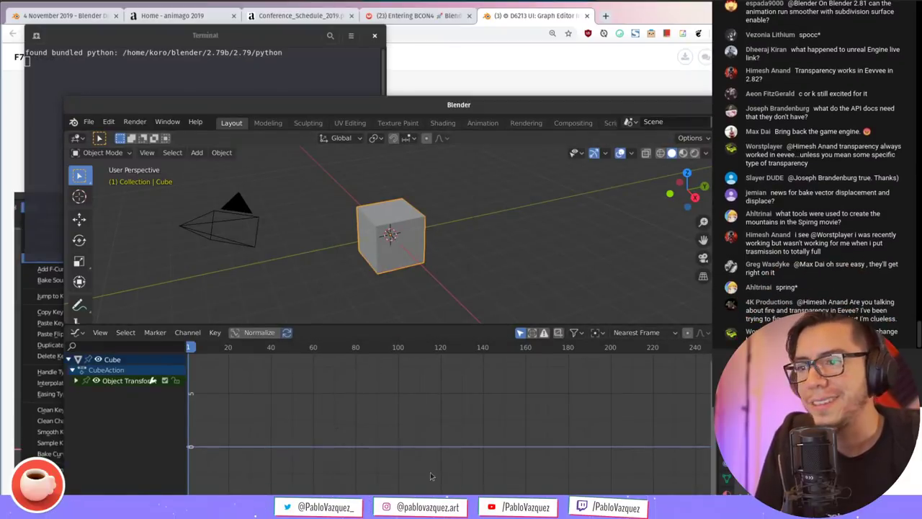
Close the full-size screenshot in the browser and return to the 4 November 2019 notes tab
{"action": "key", "text": "alt+Tab"}
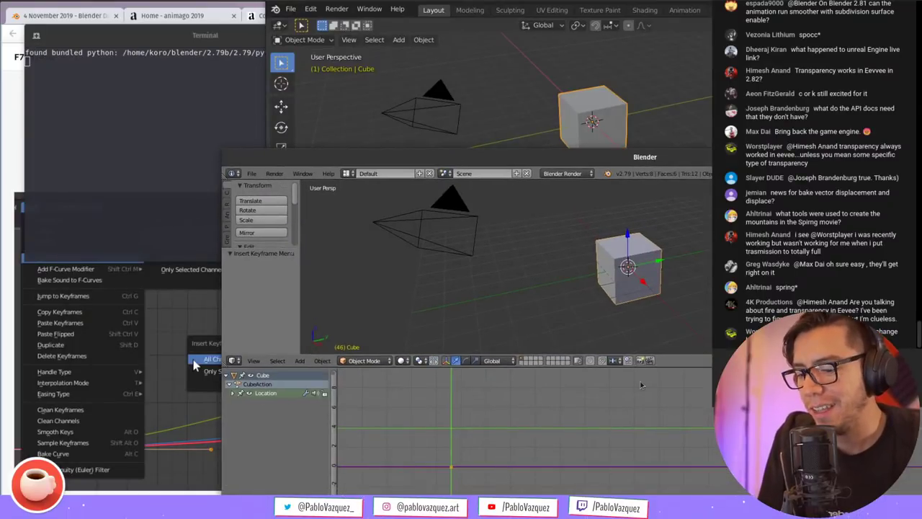
{"action": "key", "text": "alt+Tab"}
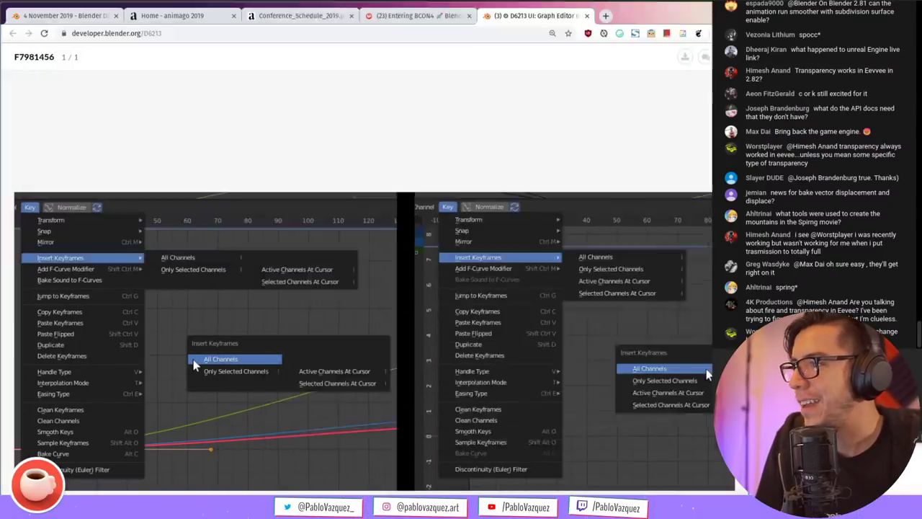
{"action": "left_click", "coordinate": [120, 70]}
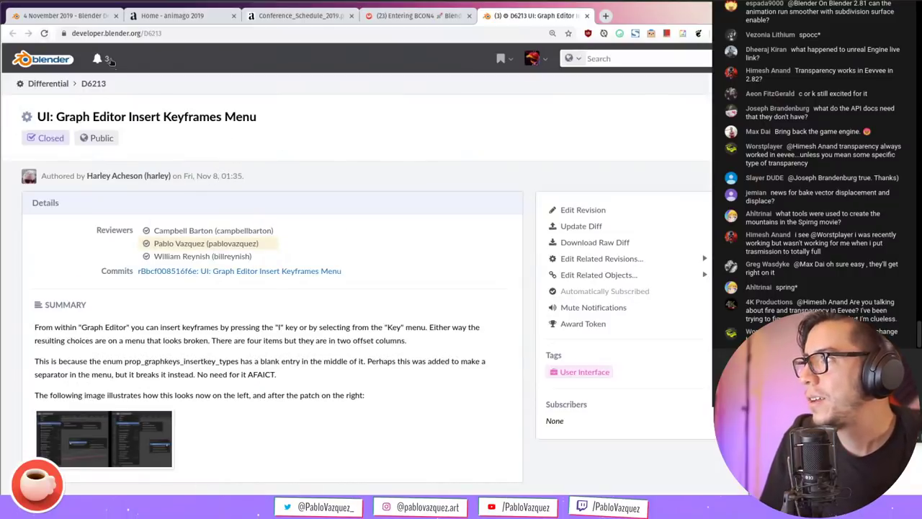
{"action": "left_click", "coordinate": [65, 15]}
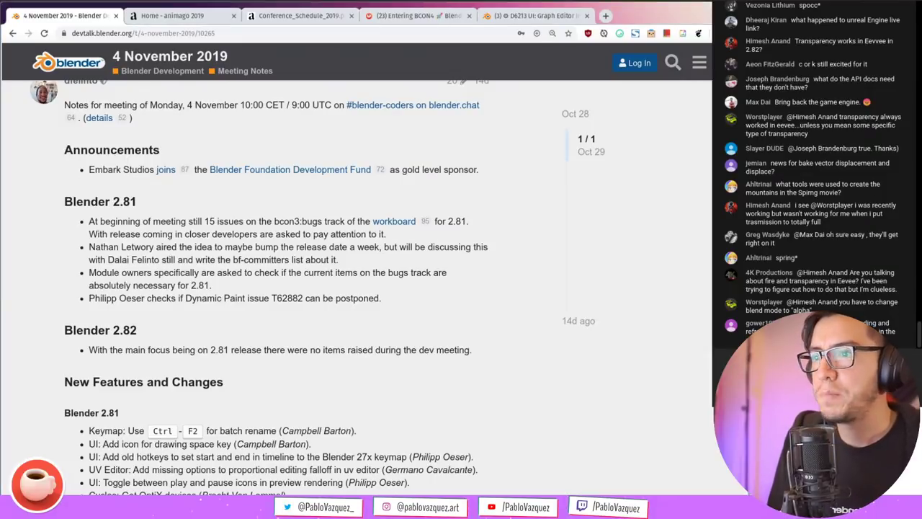
Bring Blender over the notes, deselect the cube, maximize the viewport and move the window up-left
{"action": "key", "text": "alt+Tab"}
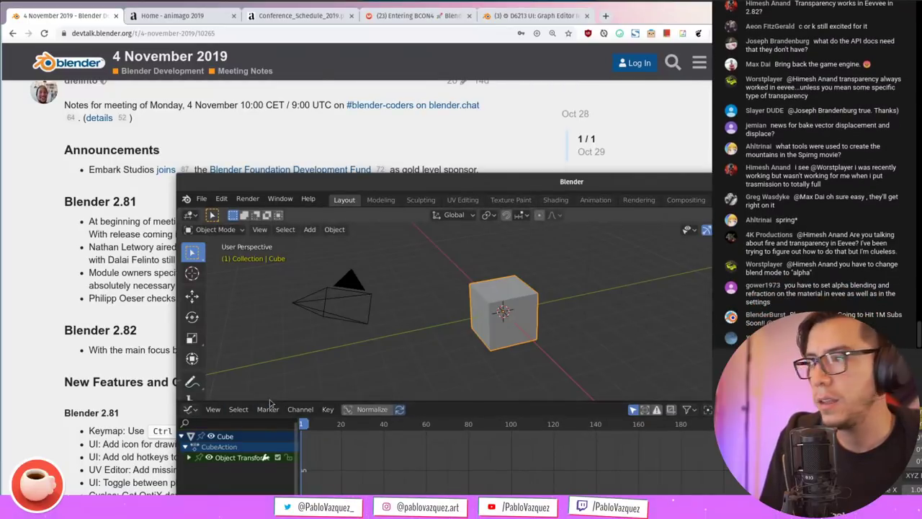
{"action": "left_click", "coordinate": [270, 401]}
{"action": "key", "text": "ctrl+space"}
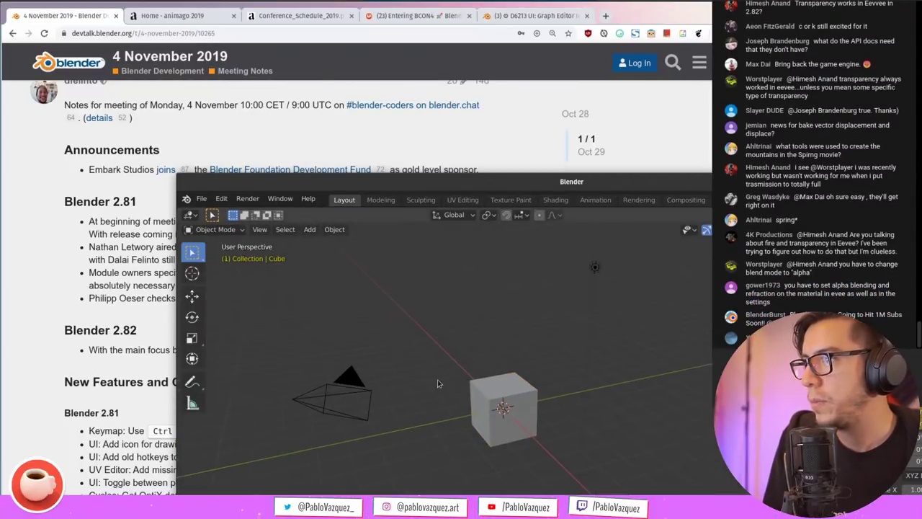
{"action": "key", "text": "alt+space"}
{"action": "key", "text": "m"}
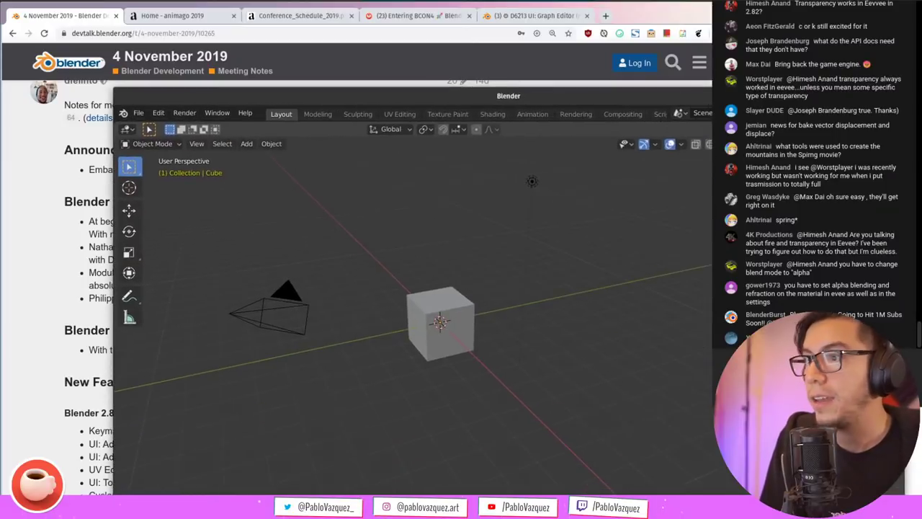
{"action": "left_click", "coordinate": [409, 268]}
{"action": "key", "text": "alt+space"}
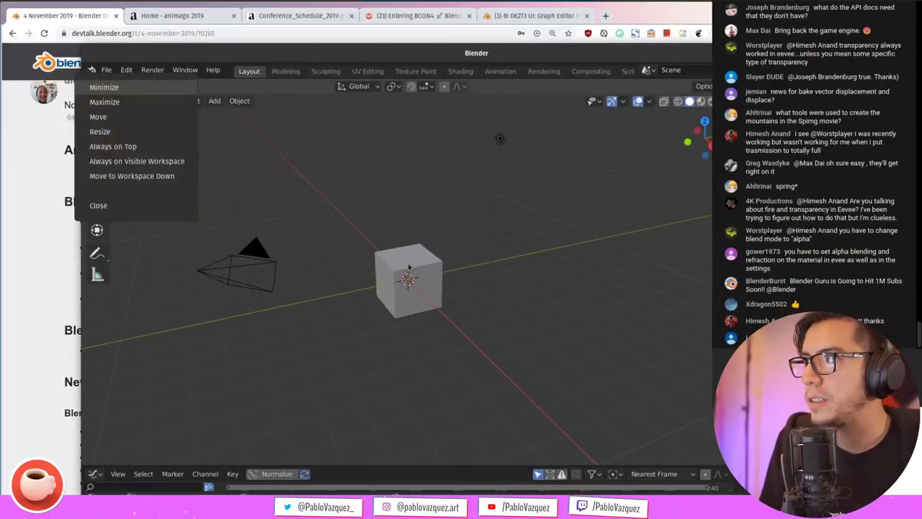
{"action": "key", "text": "Escape"}
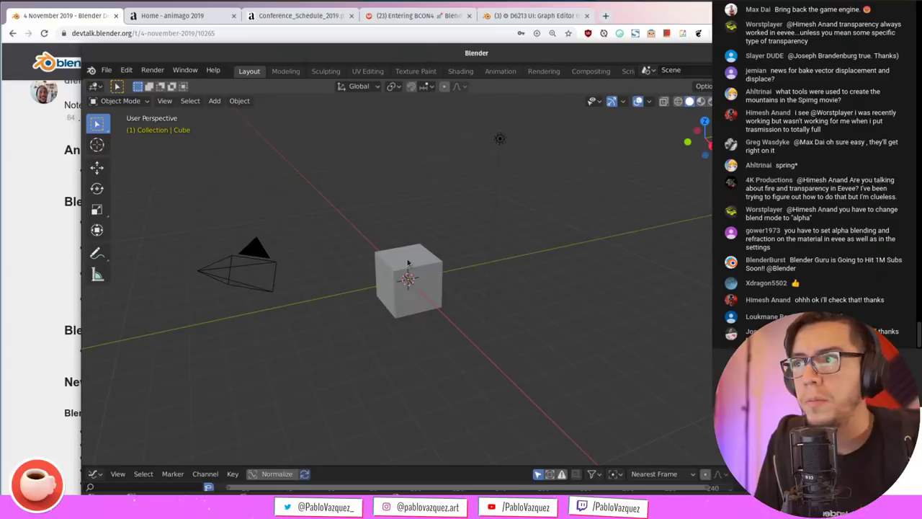
Bring up the cube's context menu, then search 'trends' in the desktop launcher
{"action": "right_click", "coordinate": [409, 263]}
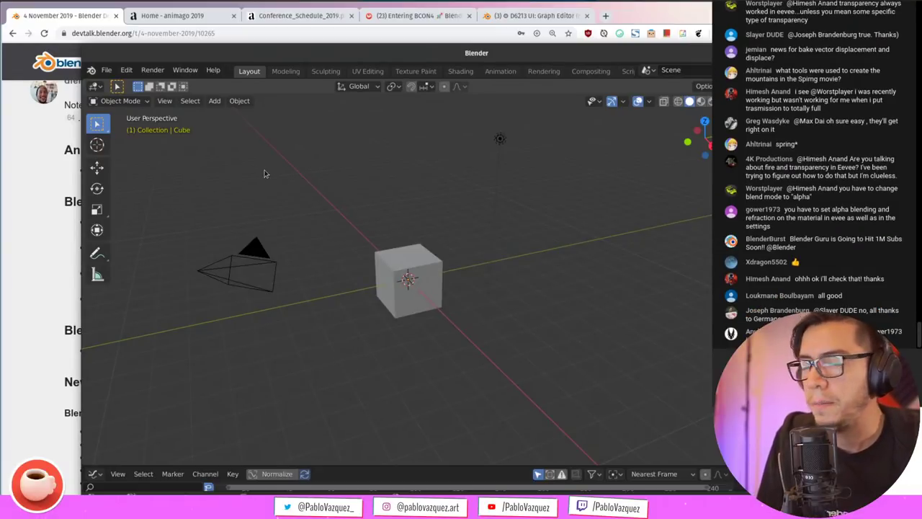
{"action": "key", "text": "super"}
{"action": "type", "text": "trends"}
{"action": "key", "text": "Return"}
{"action": "key", "text": "ctrl+q"}
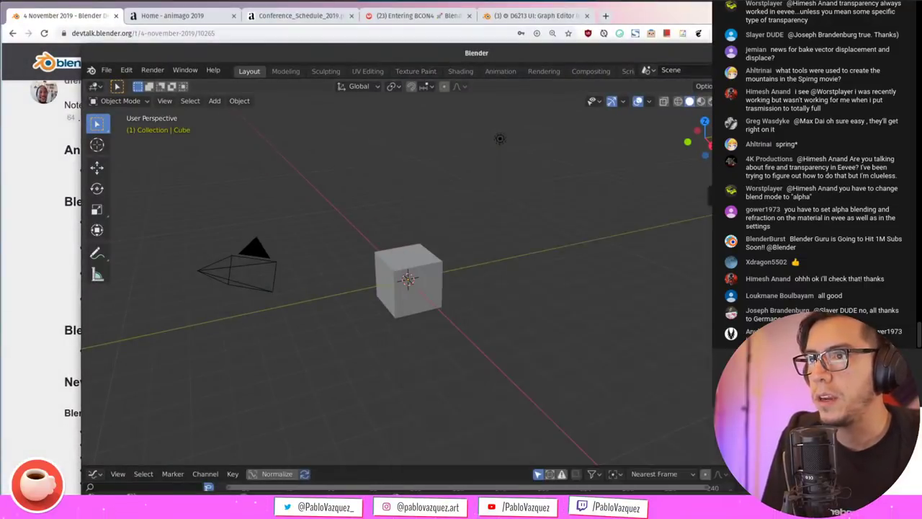
Open GNOME Keyboard Shortcuts settings by searching 'short' and scroll to the Windows section
{"action": "key", "text": "super"}
{"action": "type", "text": "short"}
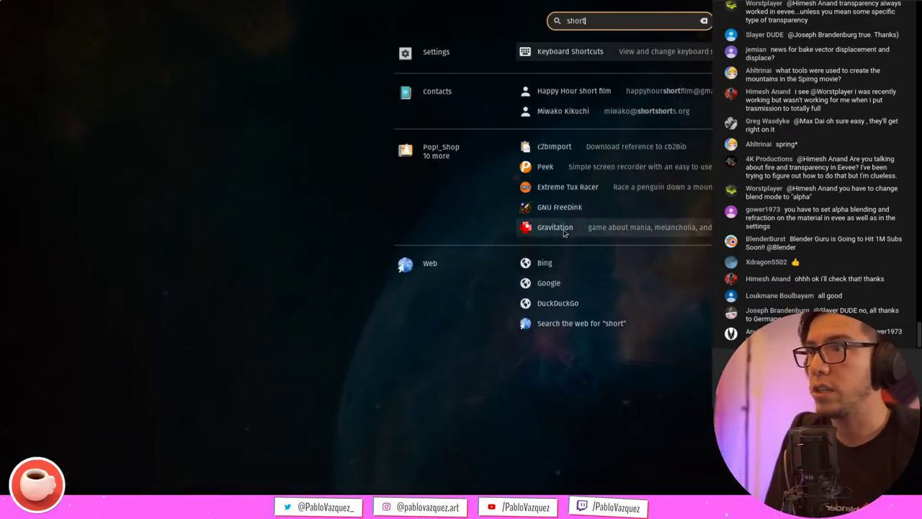
{"action": "key", "text": "Escape"}
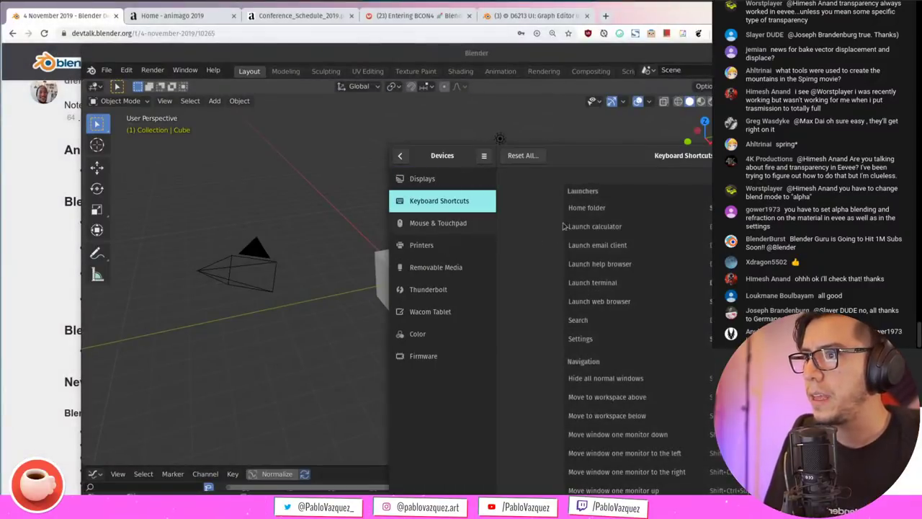
{"action": "scroll", "coordinate": [667, 396], "scroll_direction": "down", "scroll_amount": 5}
{"action": "scroll", "coordinate": [667, 396], "scroll_direction": "down", "scroll_amount": 5}
{"action": "scroll", "coordinate": [668, 396], "scroll_direction": "down", "scroll_amount": 5}
{"action": "scroll", "coordinate": [667, 402], "scroll_direction": "down", "scroll_amount": 5}
{"action": "scroll", "coordinate": [668, 401], "scroll_direction": "down", "scroll_amount": 5}
{"action": "scroll", "coordinate": [665, 402], "scroll_direction": "down", "scroll_amount": 2}
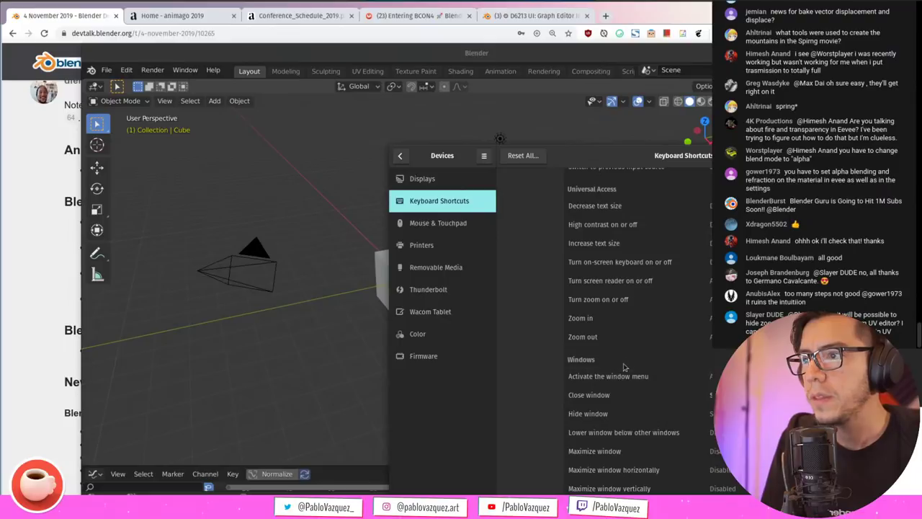
Disable the 'Activate the window menu' shortcut and move the Settings window aside
{"action": "left_click", "coordinate": [677, 376]}
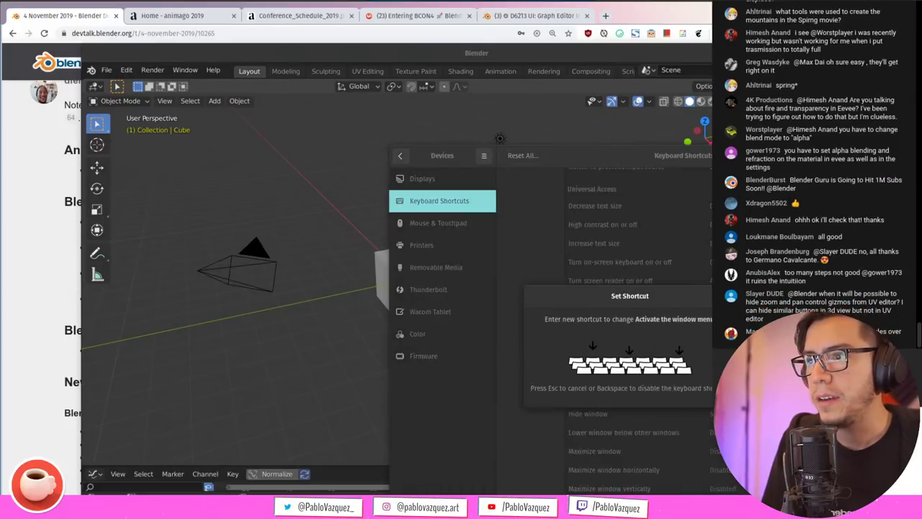
{"action": "key", "text": "BackSpace"}
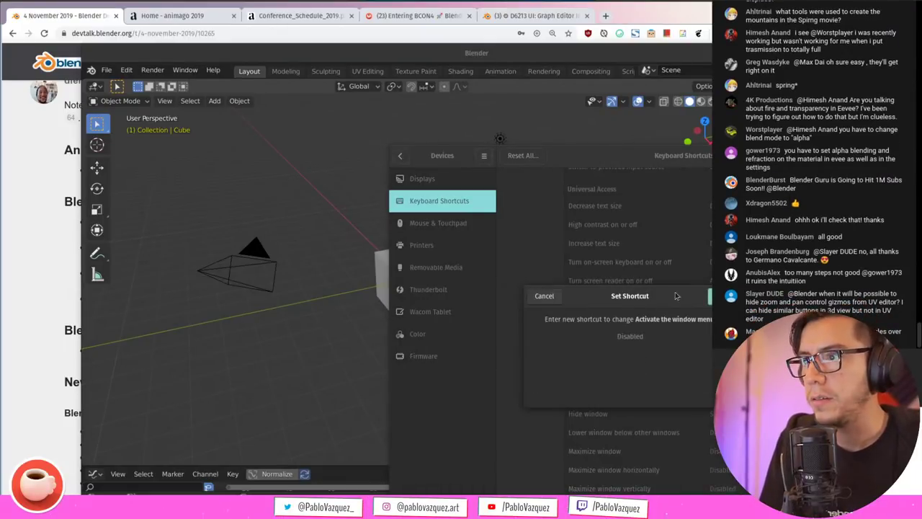
{"action": "key", "text": "Return"}
{"action": "left_click_drag", "start_coordinate": [446, 155], "coordinate": [500, 382]}
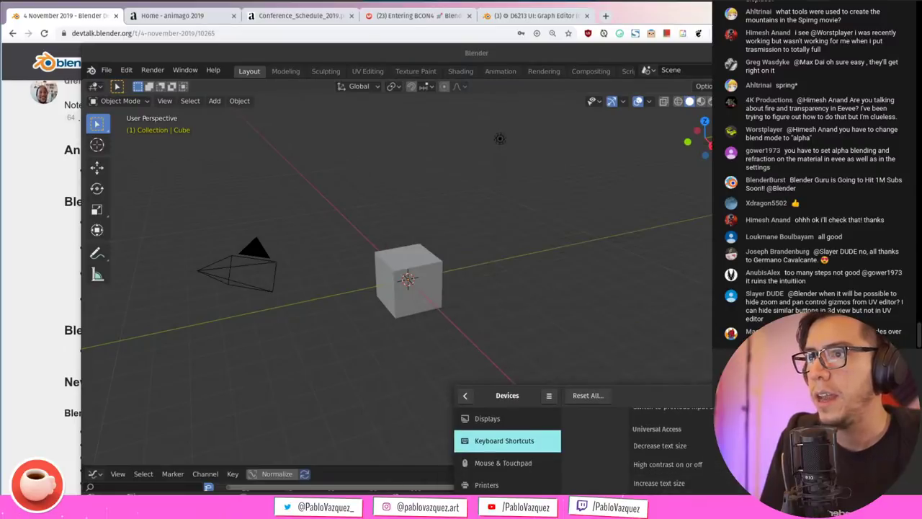
Bring Blender to the front and cycle through the Cursor, Move and Select Box tools
{"action": "left_click", "coordinate": [452, 273]}
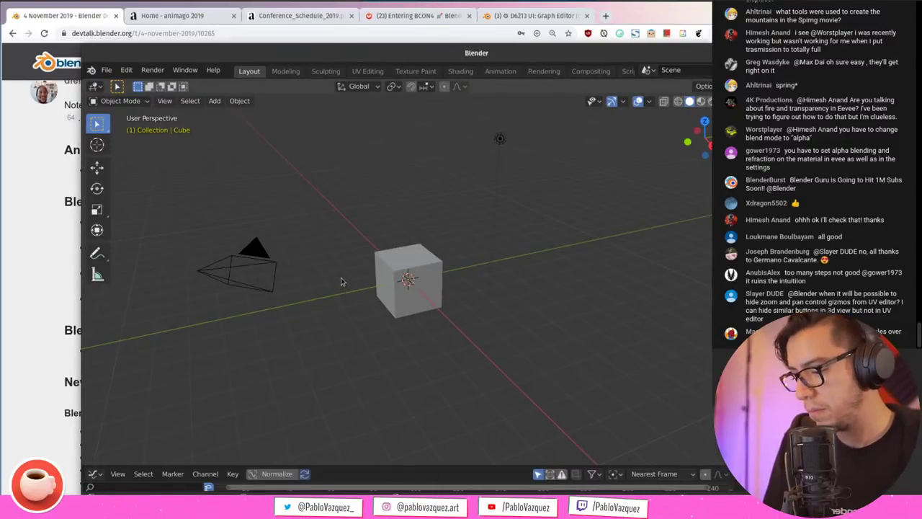
{"action": "left_click", "coordinate": [97, 144]}
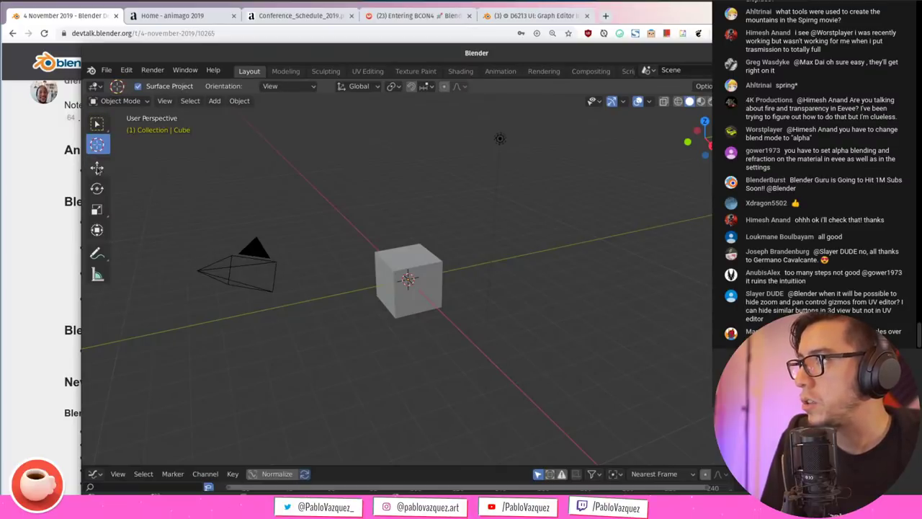
{"action": "left_click", "coordinate": [98, 169]}
{"action": "right_click", "coordinate": [372, 178]}
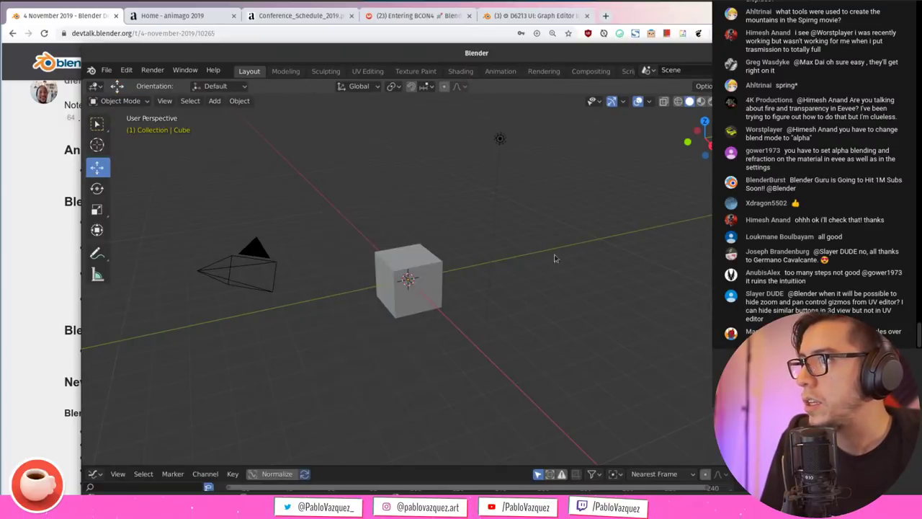
{"action": "left_click", "coordinate": [96, 124]}
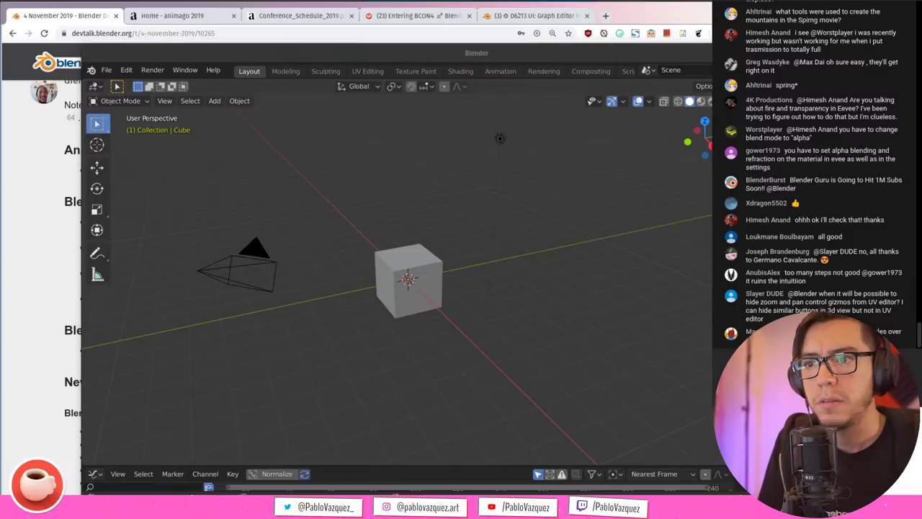
Quit Blender with Don't Save, relaunch it, deselect the cube and enlarge the window
{"action": "key", "text": "ctrl+q"}
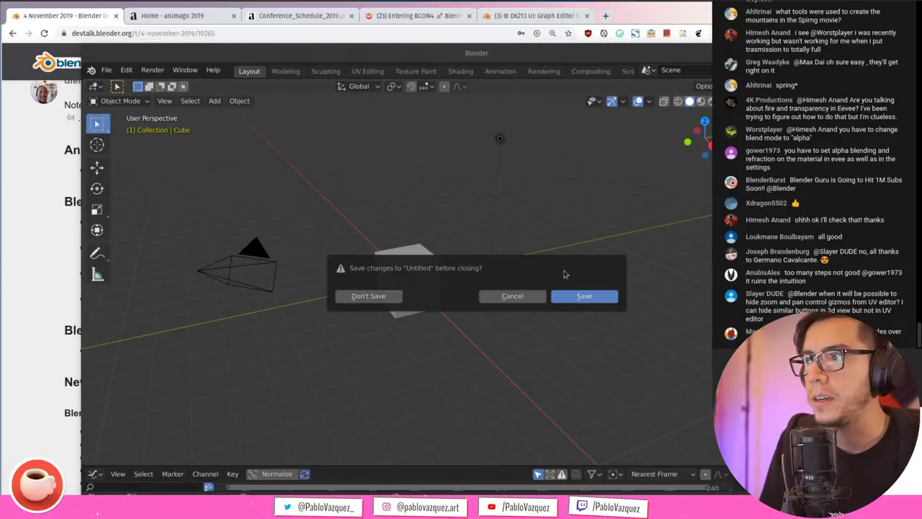
{"action": "left_click", "coordinate": [382, 296]}
{"action": "key", "text": "super+b"}
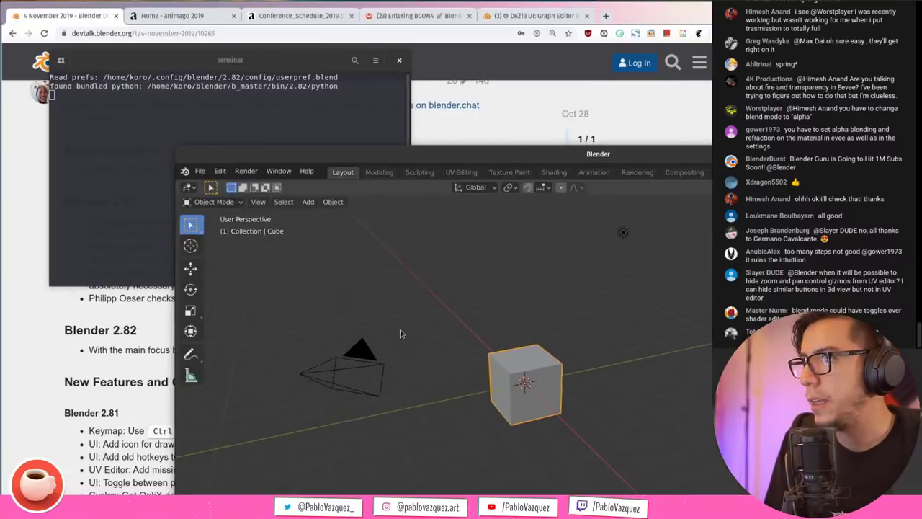
{"action": "left_click", "coordinate": [397, 309]}
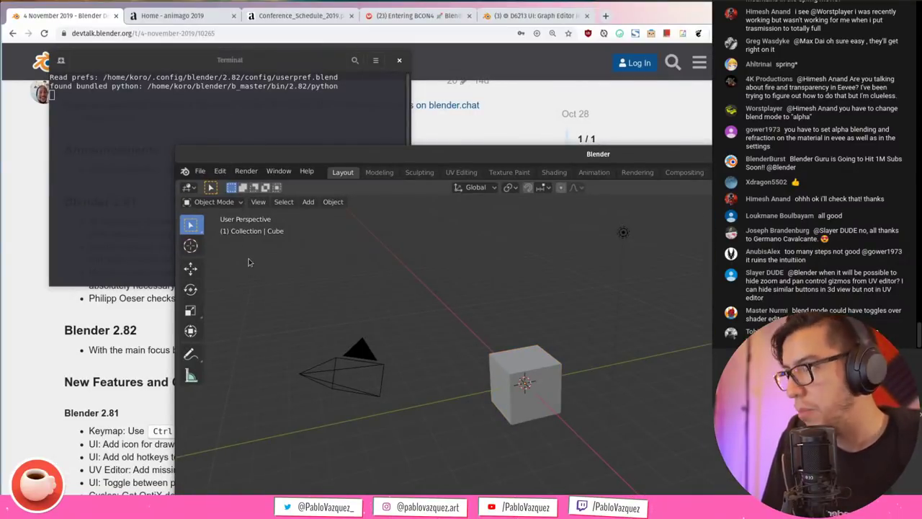
{"action": "left_click_drag", "start_coordinate": [176, 146], "coordinate": [33, 105]}
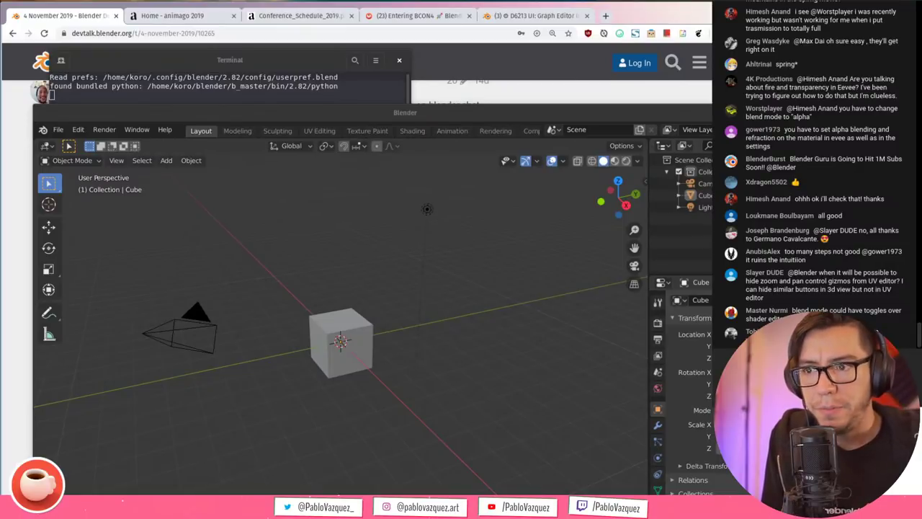
Delete the default cube and add a plane scaled up large in its place
{"action": "left_click", "coordinate": [360, 357]}
{"action": "key", "text": "x"}
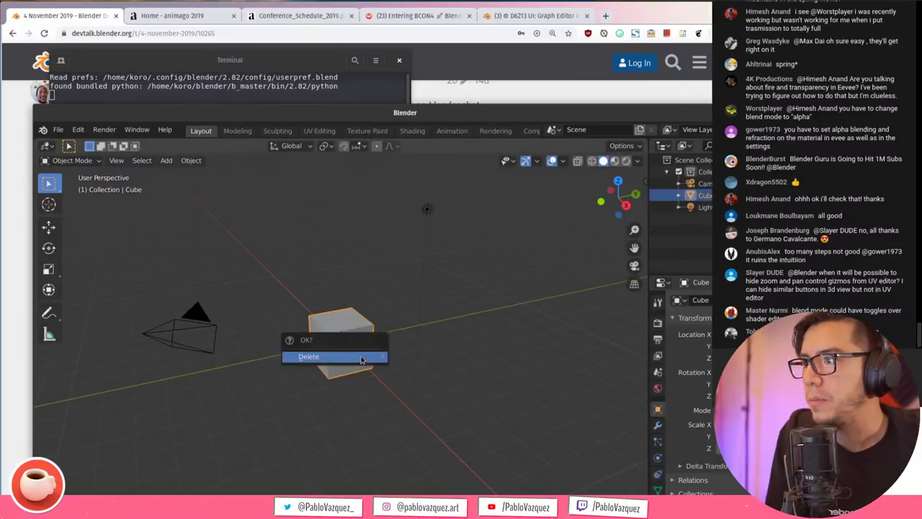
{"action": "left_click", "coordinate": [357, 354]}
{"action": "key", "text": "shift+a"}
{"action": "left_click", "coordinate": [412, 350]}
{"action": "key", "text": "s"}
{"action": "left_click", "coordinate": [49, 424]}
Draw a blue annotation stroke across the plane
{"action": "middle_click_drag", "start_coordinate": [49, 424], "coordinate": [316, 315]}
{"action": "left_click_drag", "start_coordinate": [404, 420], "coordinate": [518, 442]}
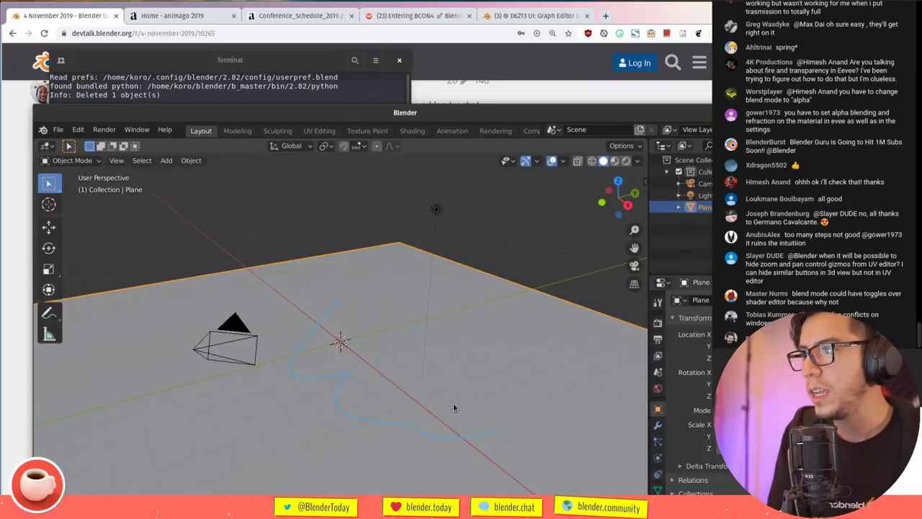
{"action": "mouse_move", "coordinate": [453, 405]}
{"action": "middle_mouse_down"}
{"action": "mouse_move", "coordinate": [415, 342]}
{"action": "mouse_move", "coordinate": [433, 337]}
{"action": "middle_mouse_up"}
Enable the Scatter Objects add-on in Preferences by filtering the add-ons for 'obje'
{"action": "key", "text": "F4"}
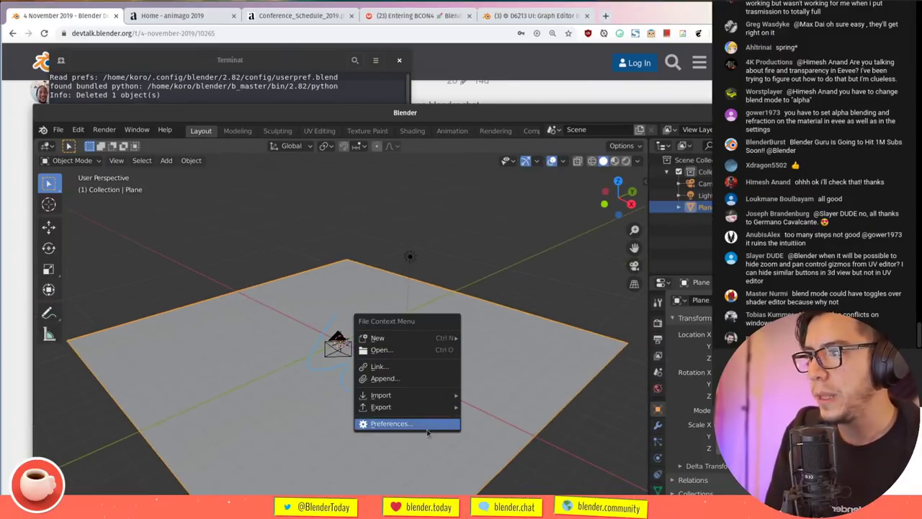
{"action": "left_click", "coordinate": [427, 431]}
{"action": "left_click", "coordinate": [277, 403]}
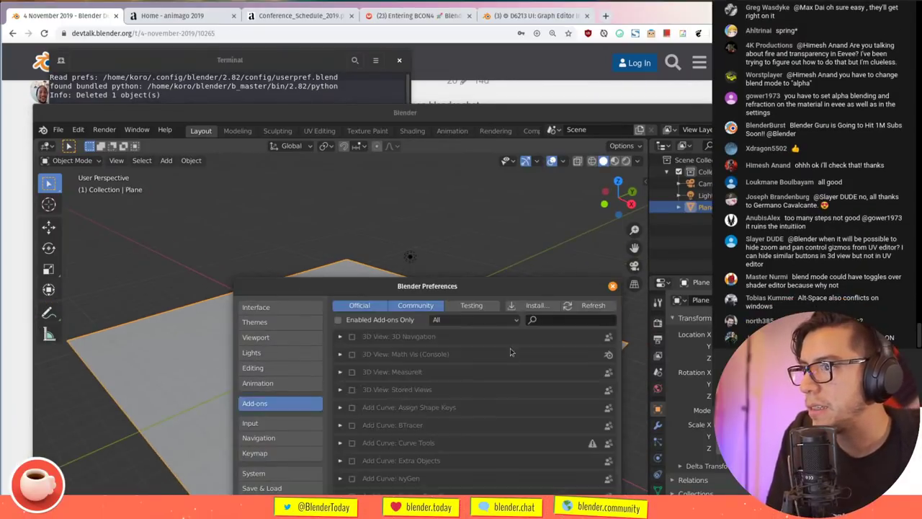
{"action": "left_click", "coordinate": [550, 319]}
{"action": "type", "text": "obj"}
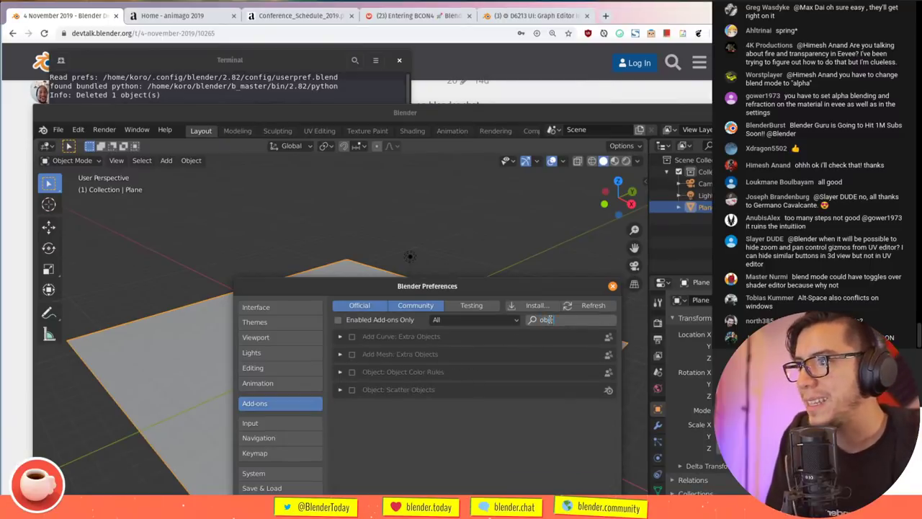
{"action": "type", "text": "e"}
{"action": "key", "text": "Return"}
{"action": "left_click", "coordinate": [352, 391]}
{"action": "left_click", "coordinate": [340, 390]}
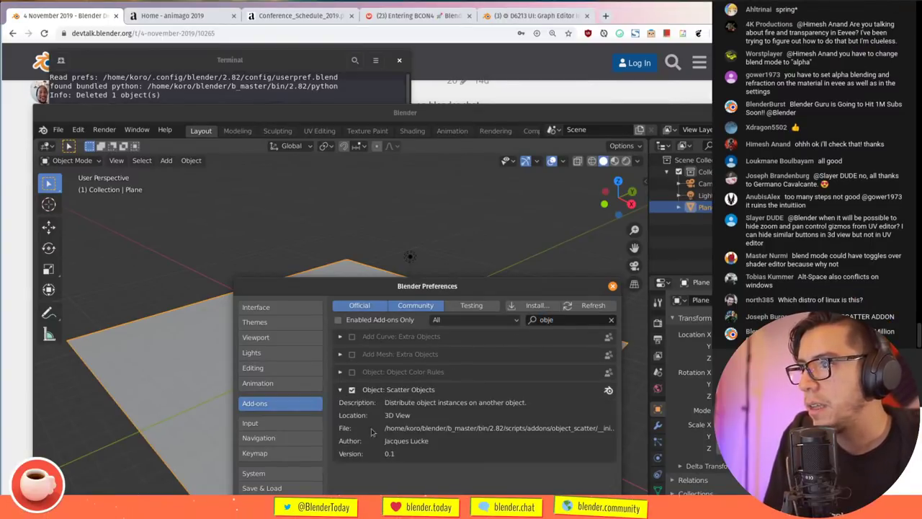
{"action": "left_click", "coordinate": [613, 286]}
Show the sidebar's Tool tab and try 'ob scatter' from F3, which returns a selection error
{"action": "key", "text": "n"}
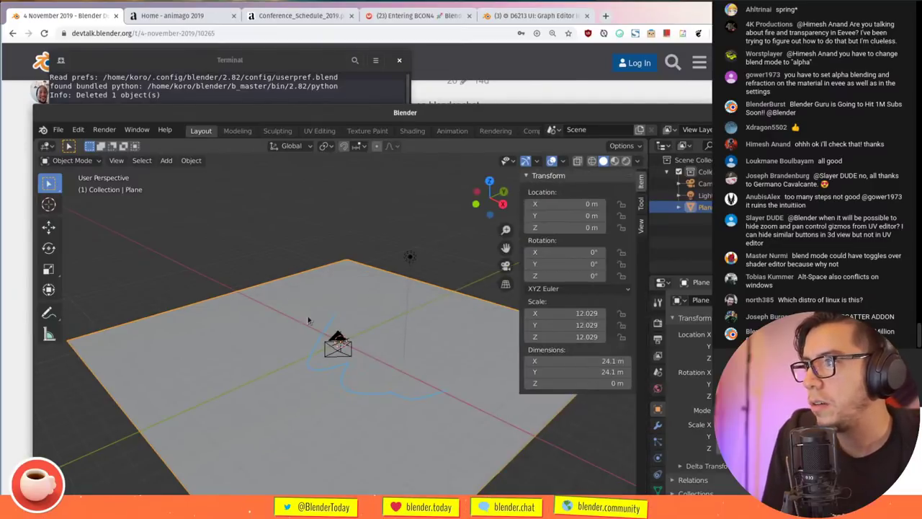
{"action": "left_click", "coordinate": [640, 225]}
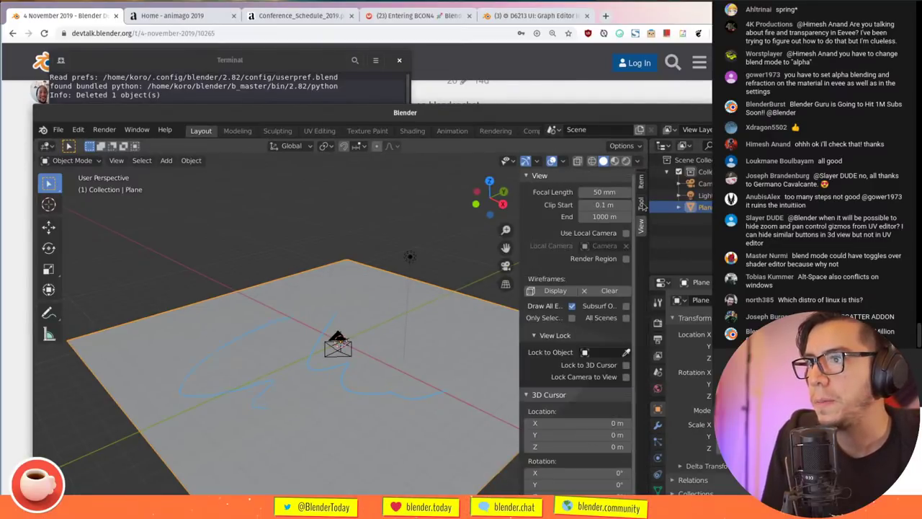
{"action": "key", "text": "a"}
{"action": "left_click", "coordinate": [641, 204]}
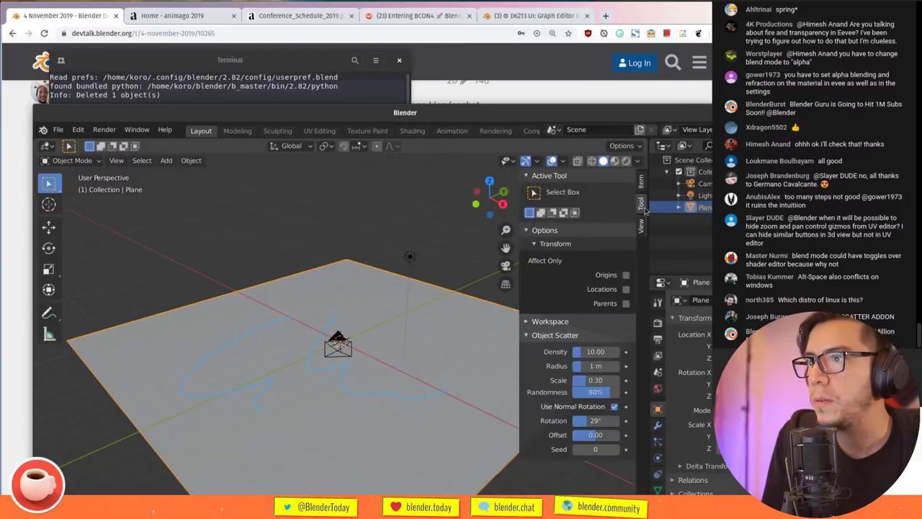
{"action": "left_click", "coordinate": [591, 230]}
{"action": "middle_click_drag", "start_coordinate": [551, 296], "coordinate": [428, 336]}
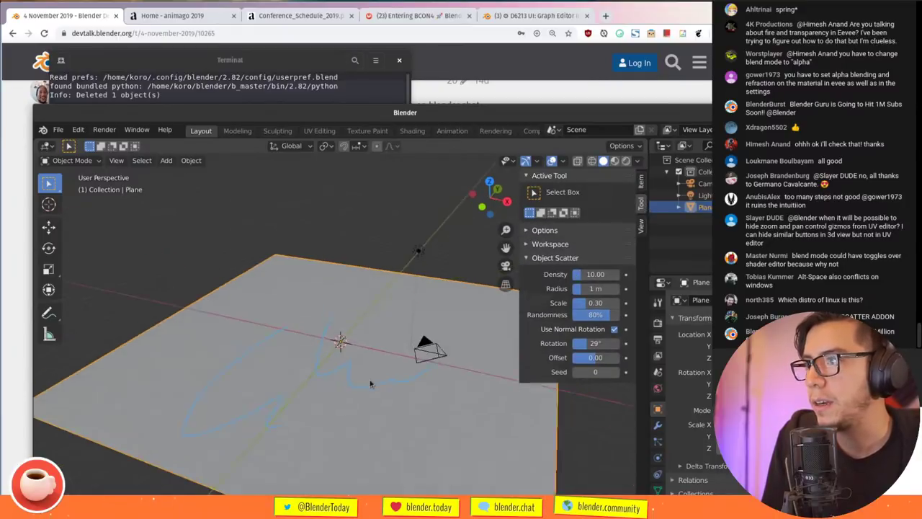
{"action": "key", "text": "F3"}
{"action": "type", "text": "object"}
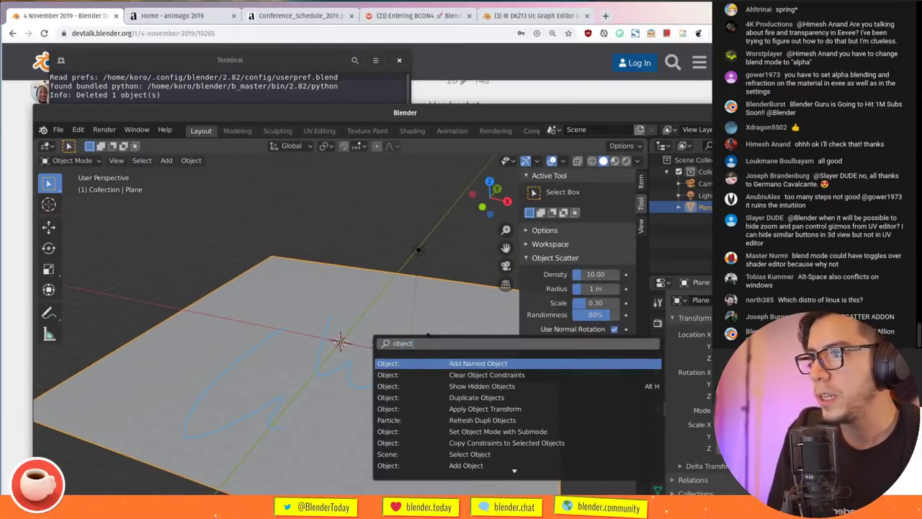
{"action": "type", "text": " scatter"}
{"action": "key", "text": "Return"}
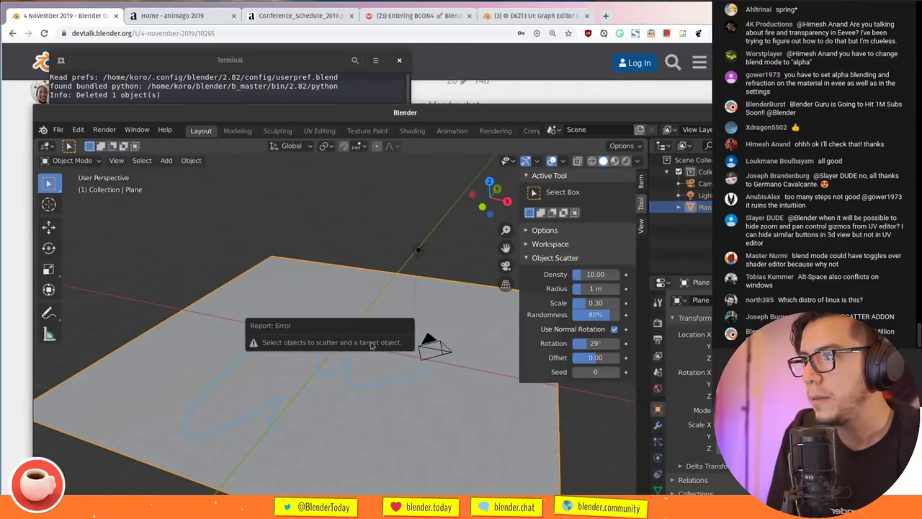
Add a new cube at the 3D cursor and scale it up on the plane
{"action": "key", "text": "shift+a"}
{"action": "left_click", "coordinate": [403, 320]}
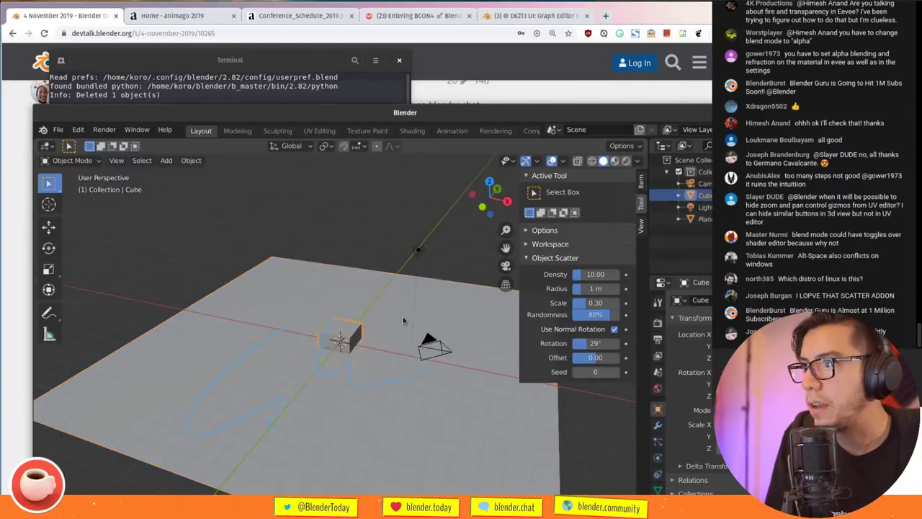
{"action": "key", "text": "s"}
{"action": "left_click", "coordinate": [422, 365]}
{"action": "right_click", "coordinate": [422, 365]}
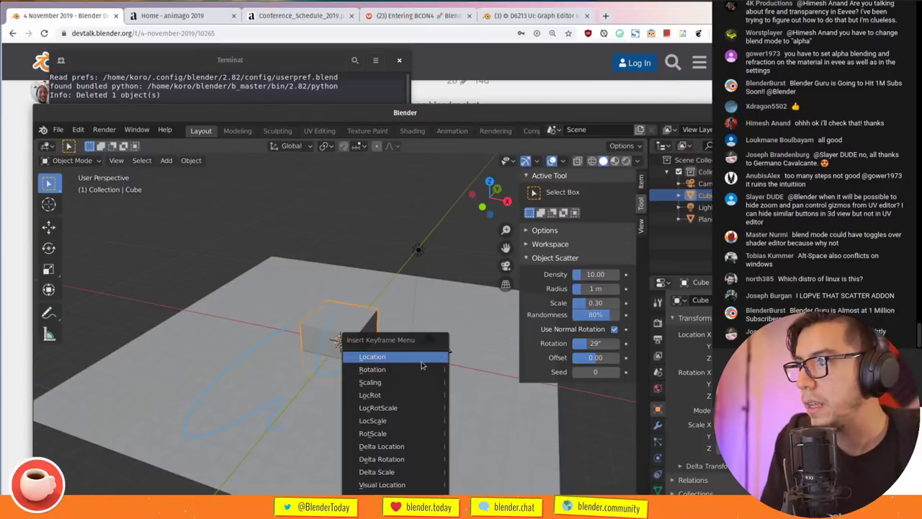
{"action": "key", "text": "Escape"}
Retry Scatter Objects and add the plane to the selection with the cube
{"action": "key", "text": "F3"}
{"action": "key", "text": "Return"}
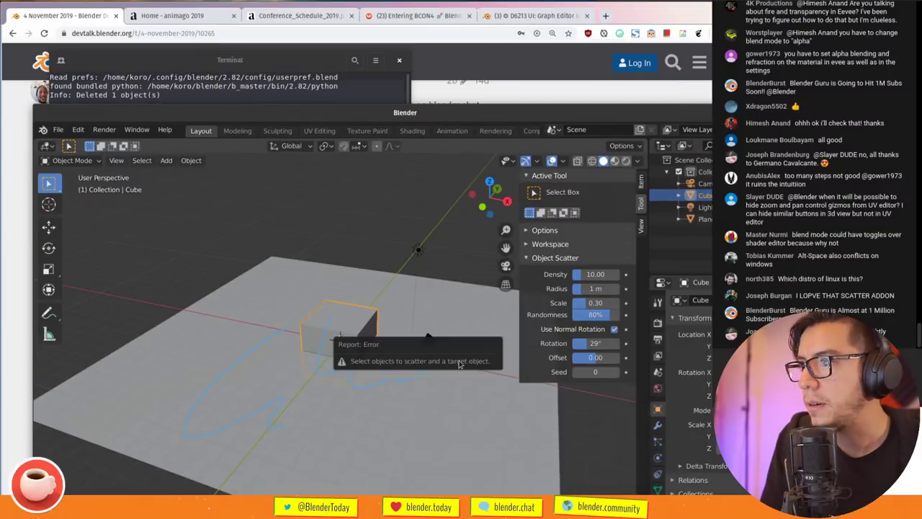
{"action": "left_click", "coordinate": [439, 448], "text": "shift"}
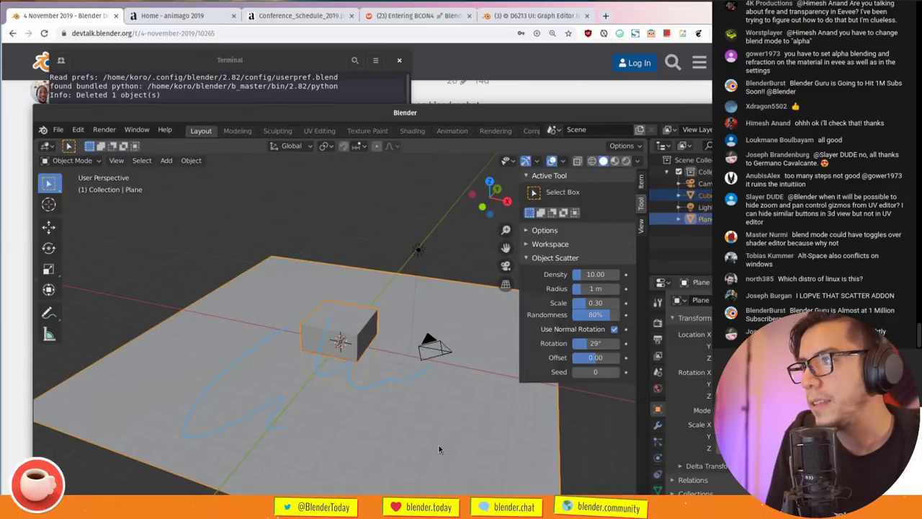
{"action": "key", "text": "ctrl+a"}
{"action": "key", "text": "Escape"}
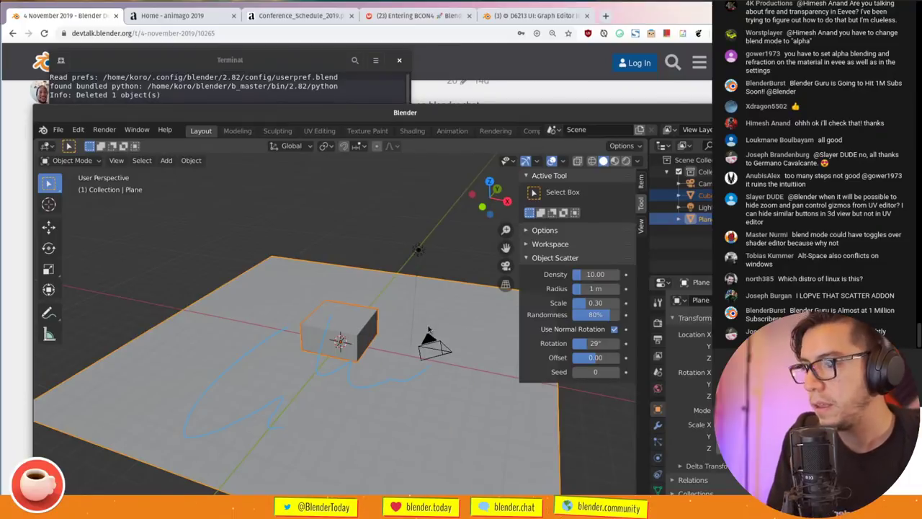
{"action": "key", "text": "F3"}
{"action": "key", "text": "Escape"}
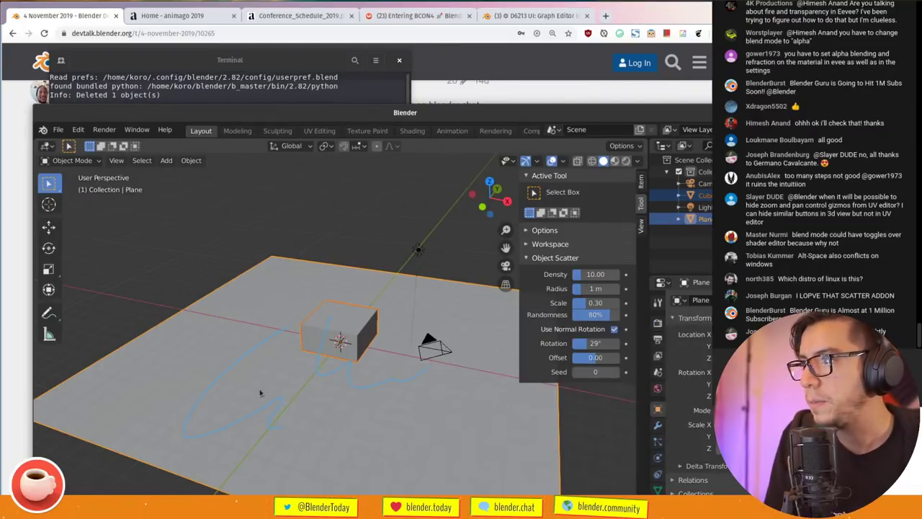
Paint a looping scatter stroke around the cube across the plane and orbit to inspect it
{"action": "middle_click_drag", "start_coordinate": [222, 396], "coordinate": [392, 362]}
{"action": "mouse_move", "coordinate": [451, 421]}
{"action": "left_mouse_down"}
{"action": "mouse_move", "coordinate": [425, 382]}
{"action": "mouse_move", "coordinate": [432, 325]}
{"action": "mouse_move", "coordinate": [327, 302]}
{"action": "mouse_move", "coordinate": [215, 355]}
{"action": "mouse_move", "coordinate": [243, 424]}
{"action": "left_mouse_up"}
{"action": "middle_click_drag", "start_coordinate": [296, 413], "coordinate": [339, 417]}
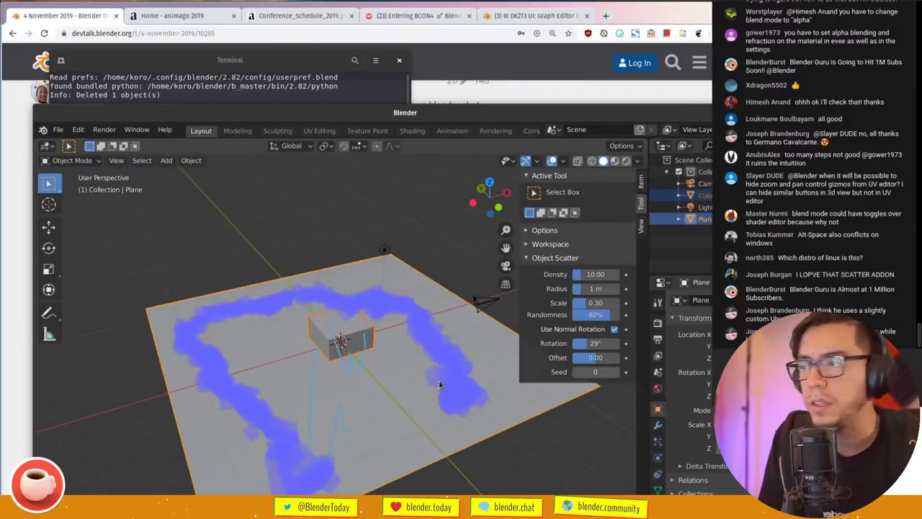
{"action": "middle_click_drag", "start_coordinate": [439, 384], "coordinate": [428, 411]}
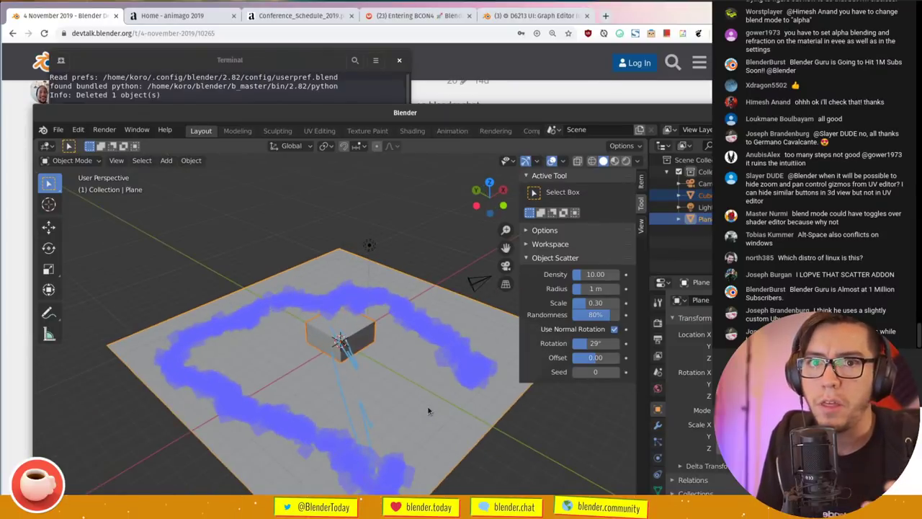
{"action": "middle_click_drag", "start_coordinate": [428, 411], "coordinate": [432, 433]}
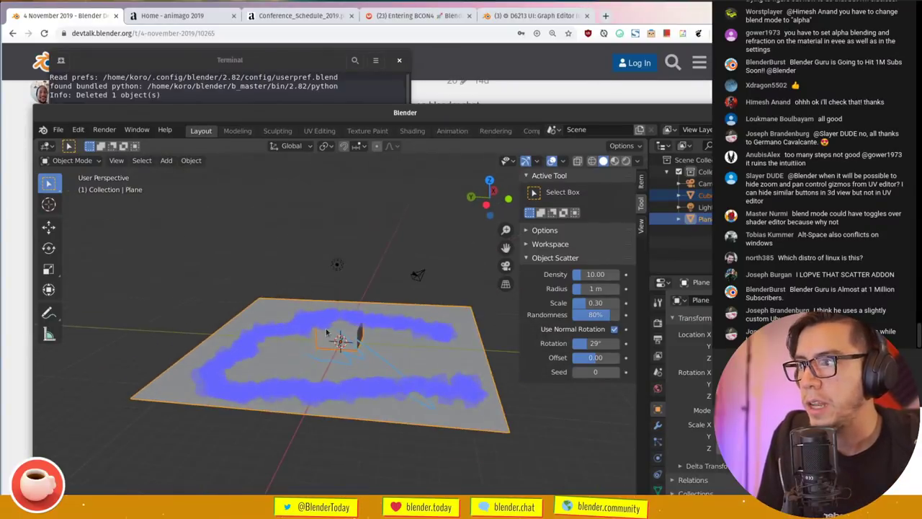
{"action": "middle_click_drag", "start_coordinate": [443, 386], "coordinate": [439, 369]}
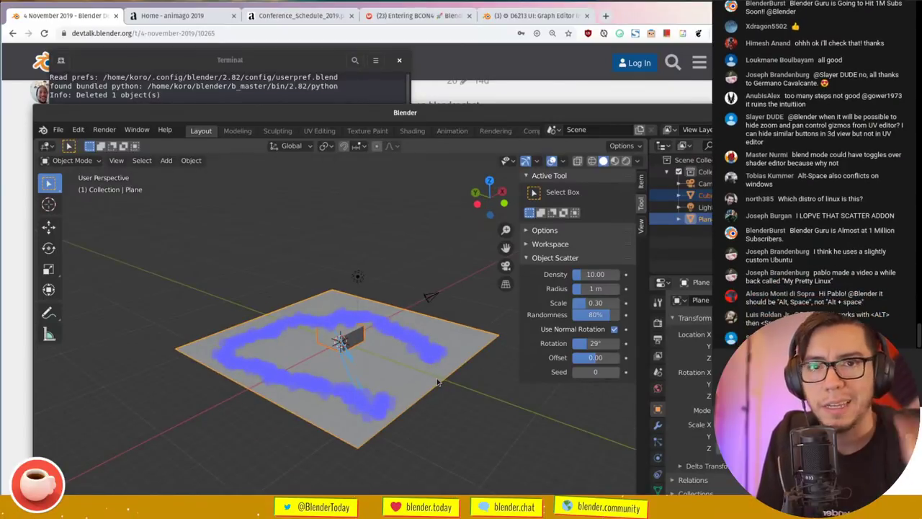
Rerun Scatter Objects from the F3 search
{"action": "key", "text": "F3"}
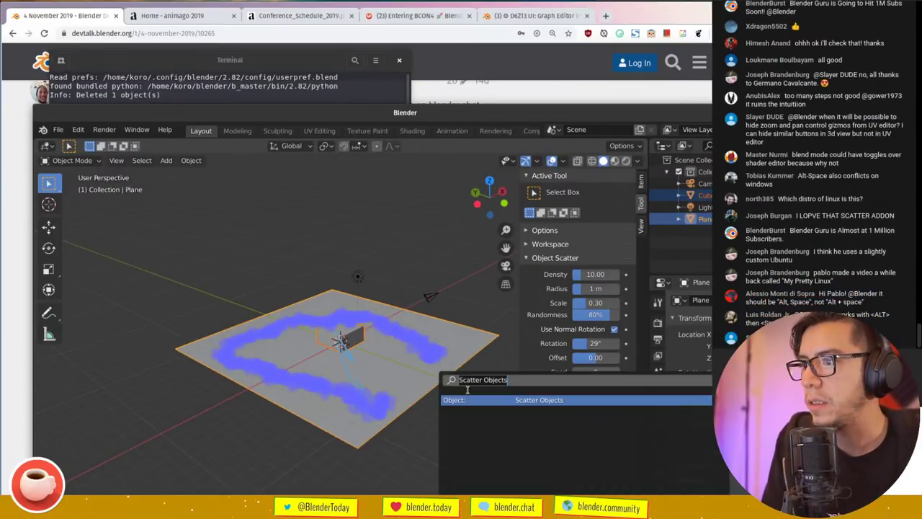
{"action": "key", "text": "Return"}
{"action": "middle_click_drag", "start_coordinate": [406, 358], "coordinate": [439, 356]}
Start a new General scene without saving and show the sidebar's Tool tab
{"action": "key", "text": "ctrl+n"}
{"action": "left_click", "coordinate": [432, 354]}
{"action": "left_click", "coordinate": [298, 362]}
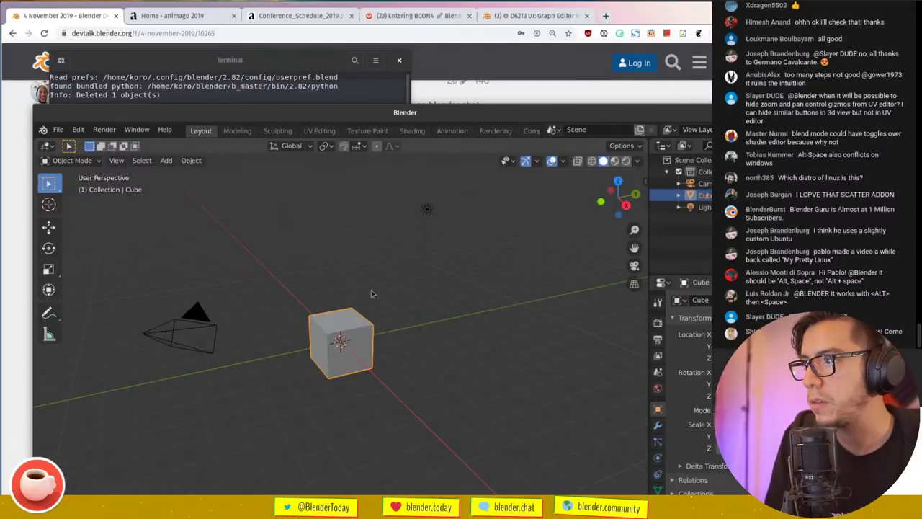
{"action": "key", "text": "n"}
{"action": "left_click", "coordinate": [642, 203]}
{"action": "left_click", "coordinate": [427, 209]}
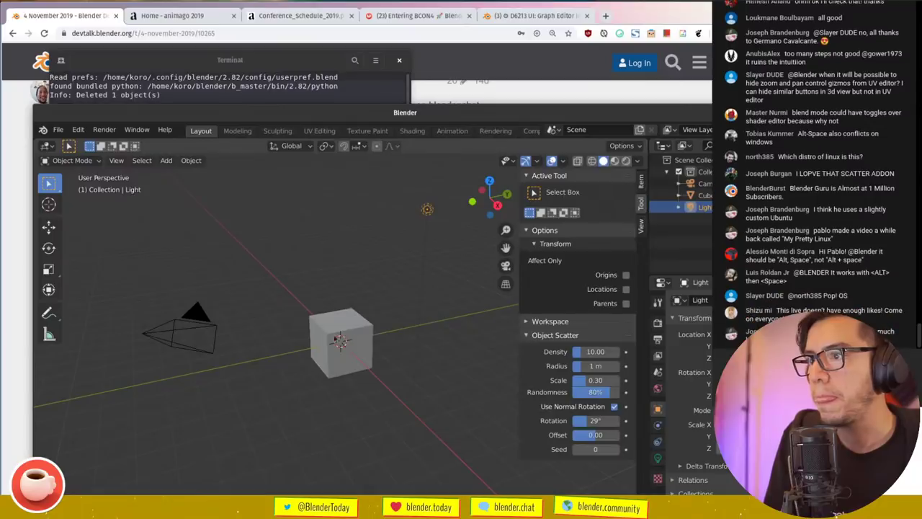
Add a plane and scale it up large
{"action": "key", "text": "shift+a"}
{"action": "left_click", "coordinate": [376, 337]}
{"action": "key", "text": "s"}
{"action": "left_click", "coordinate": [206, 433]}
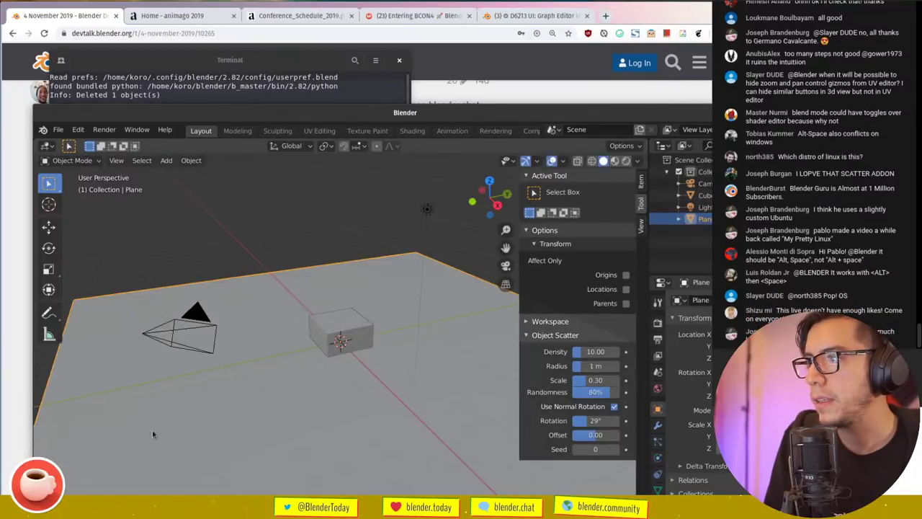
{"action": "mouse_move", "coordinate": [206, 433]}
{"action": "middle_mouse_down"}
{"action": "mouse_move", "coordinate": [331, 390]}
{"action": "mouse_move", "coordinate": [335, 338]}
{"action": "mouse_move", "coordinate": [278, 344]}
{"action": "mouse_move", "coordinate": [214, 306]}
{"action": "mouse_move", "coordinate": [283, 411]}
{"action": "middle_mouse_up"}
Extrude the plane's selected edges upward into a backdrop wall in Edit Mode
{"action": "key", "text": "Tab"}
{"action": "left_click", "coordinate": [199, 306]}
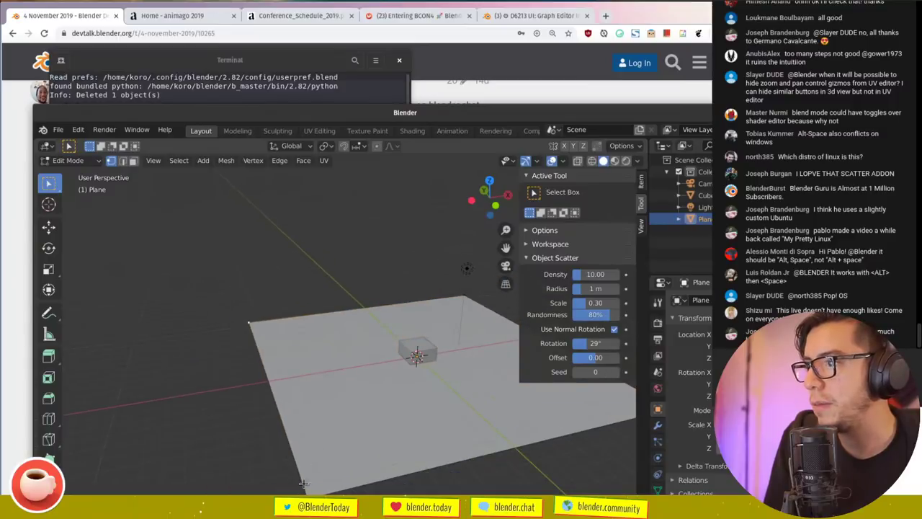
{"action": "key", "text": "e"}
{"action": "left_click", "coordinate": [385, 358]}
{"action": "key", "text": "Tab"}
{"action": "mouse_move", "coordinate": [385, 358]}
{"action": "middle_mouse_down"}
{"action": "mouse_move", "coordinate": [342, 326]}
{"action": "mouse_move", "coordinate": [252, 320]}
{"action": "middle_mouse_up"}
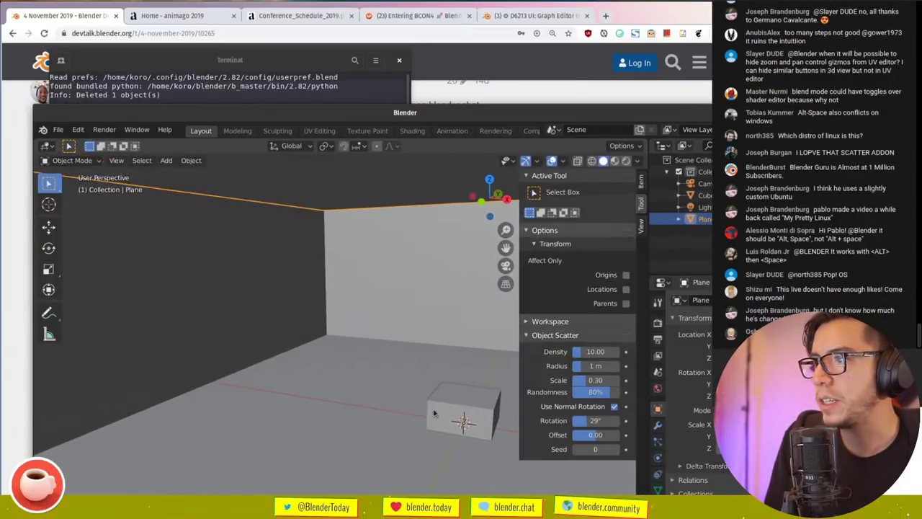
{"action": "mouse_move", "coordinate": [438, 414]}
{"action": "middle_mouse_down"}
{"action": "mouse_move", "coordinate": [381, 389]}
{"action": "mouse_move", "coordinate": [436, 380]}
{"action": "middle_mouse_up"}
Select the cube and then the walled plane, and call up the F3 command search
{"action": "left_click", "coordinate": [437, 380]}
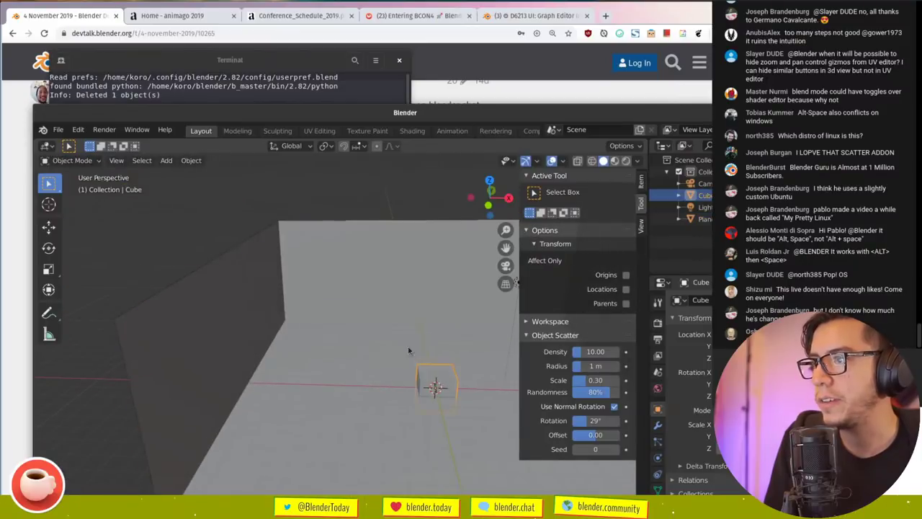
{"action": "left_click", "coordinate": [346, 360]}
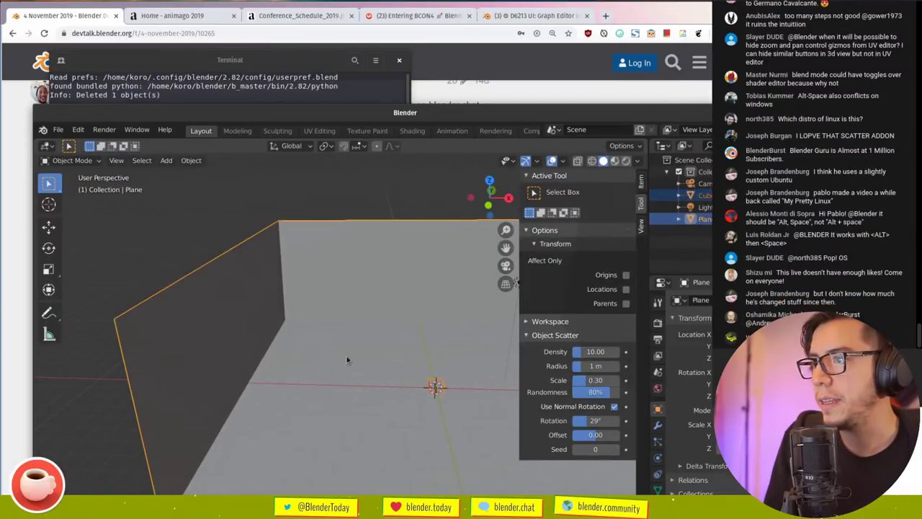
{"action": "key", "text": "F3"}
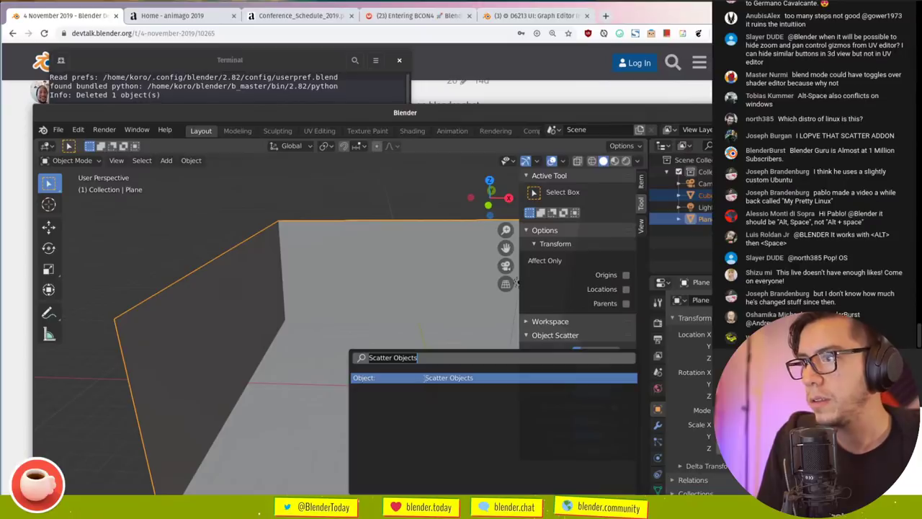
Start Scatter Objects and paint two strokes across the plane, turning them into small cubes
{"action": "key", "text": "Return"}
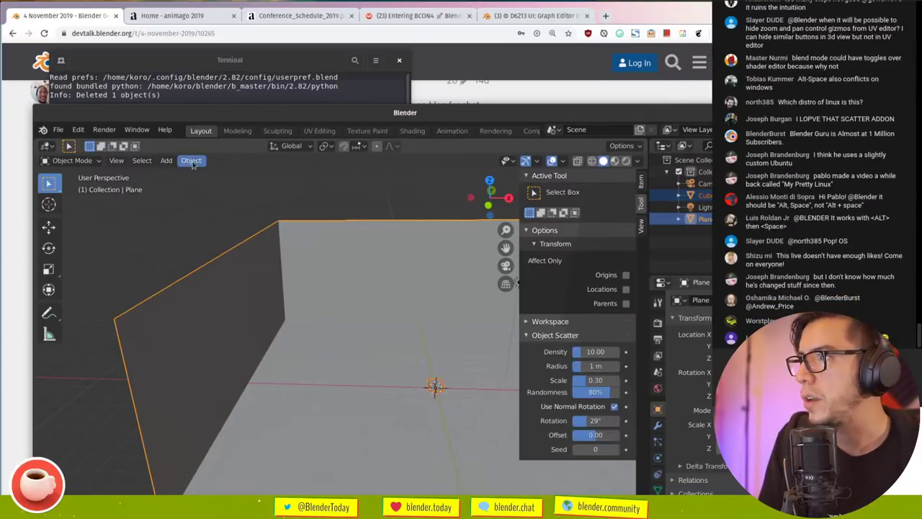
{"action": "left_click", "coordinate": [191, 161]}
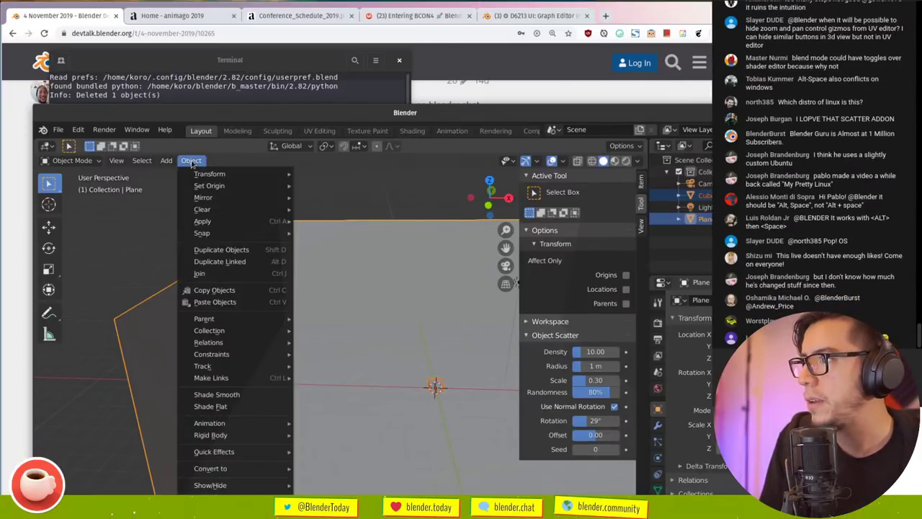
{"action": "key", "text": "Escape"}
{"action": "key", "text": "shift+a"}
{"action": "key", "text": "Escape"}
{"action": "key", "text": "F3"}
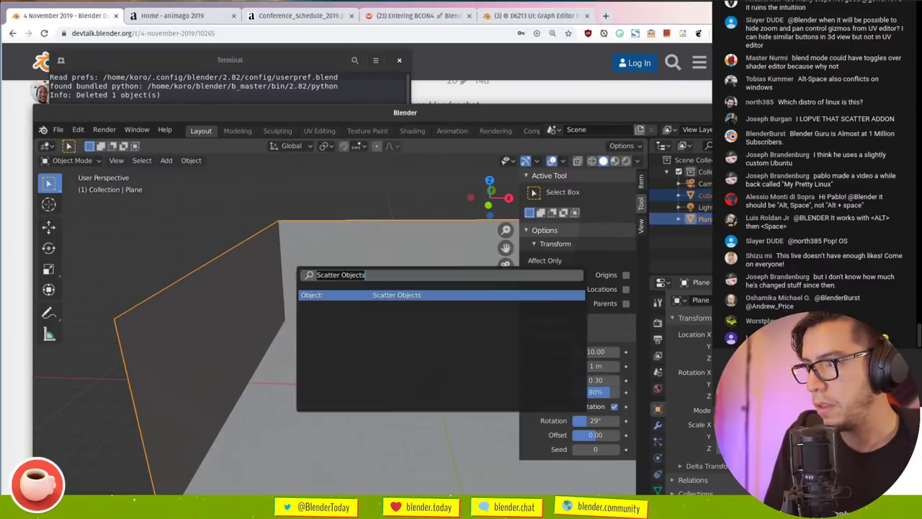
{"action": "key", "text": "Return"}
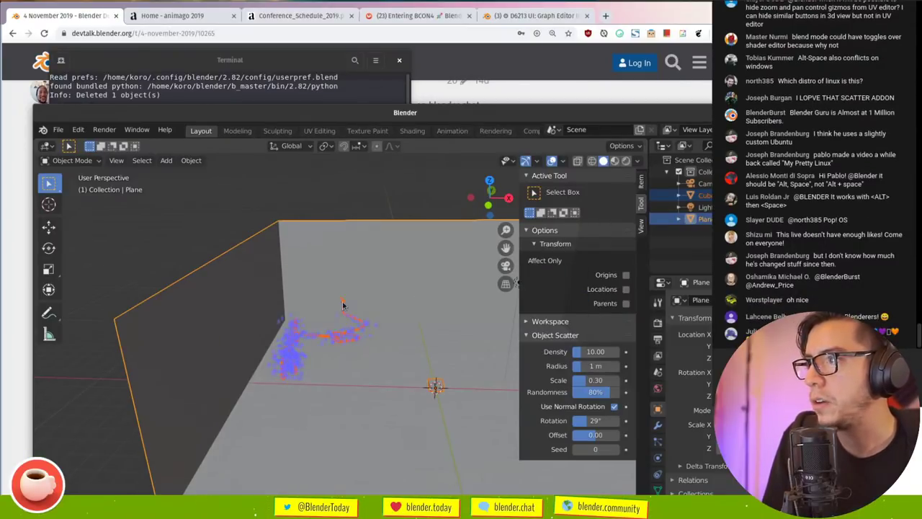
{"action": "left_click_drag", "start_coordinate": [235, 353], "coordinate": [252, 371]}
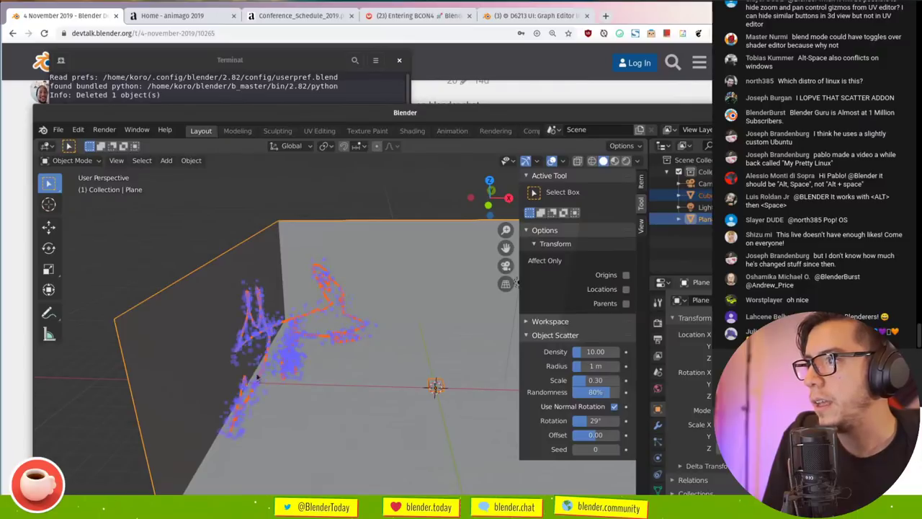
{"action": "mouse_move", "coordinate": [252, 371]}
{"action": "middle_mouse_down"}
{"action": "mouse_move", "coordinate": [349, 364]}
{"action": "mouse_move", "coordinate": [323, 339]}
{"action": "middle_mouse_up"}
{"action": "key", "text": "Return"}
Zoom and orbit to inspect the scattered cubes and the wall corner
{"action": "scroll", "coordinate": [323, 339], "scroll_direction": "up", "scroll_amount": 3}
{"action": "scroll", "coordinate": [338, 397], "scroll_direction": "up", "scroll_amount": 2}
{"action": "scroll", "coordinate": [324, 400], "scroll_direction": "up", "scroll_amount": 1}
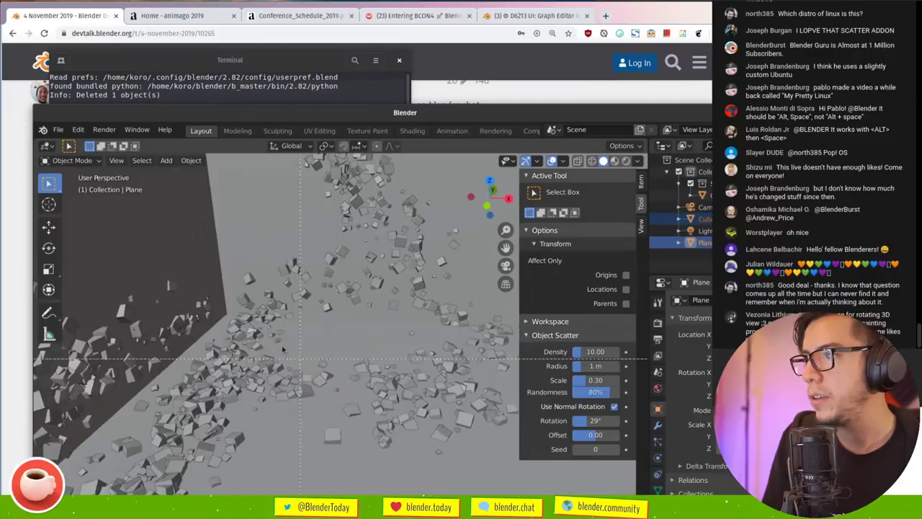
{"action": "scroll", "coordinate": [305, 402], "scroll_direction": "up", "scroll_amount": 3}
{"action": "scroll", "coordinate": [305, 403], "scroll_direction": "up", "scroll_amount": 1}
{"action": "scroll", "coordinate": [305, 406], "scroll_direction": "down", "scroll_amount": 3}
{"action": "middle_click_drag", "start_coordinate": [363, 404], "coordinate": [362, 401]}
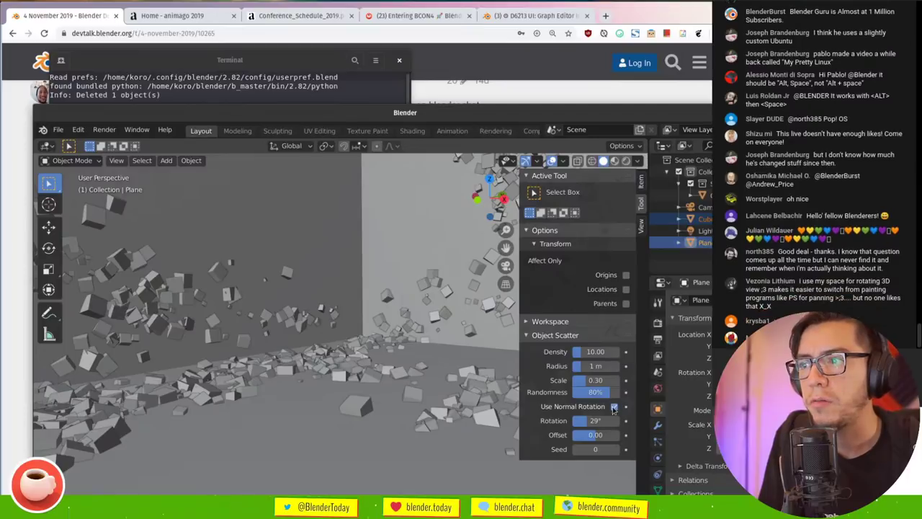
{"action": "mouse_move", "coordinate": [614, 406]}
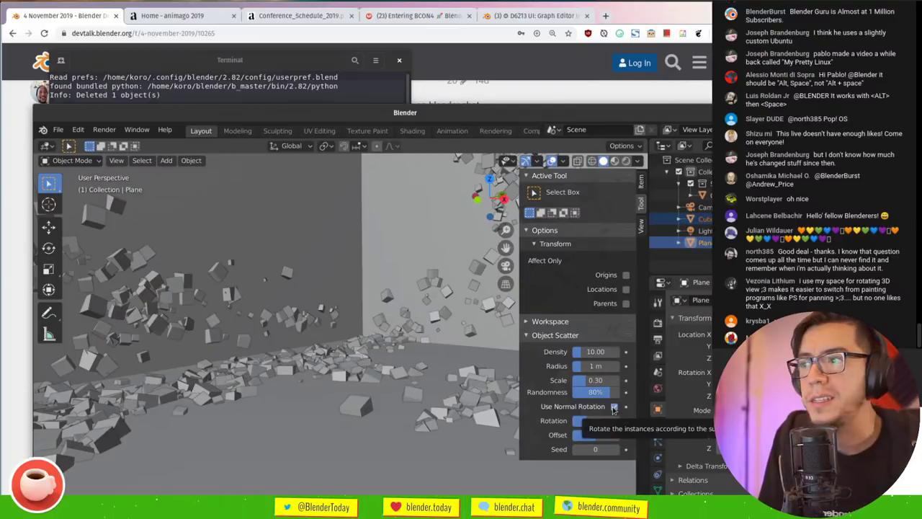
{"action": "middle_click_drag", "start_coordinate": [264, 417], "coordinate": [338, 344]}
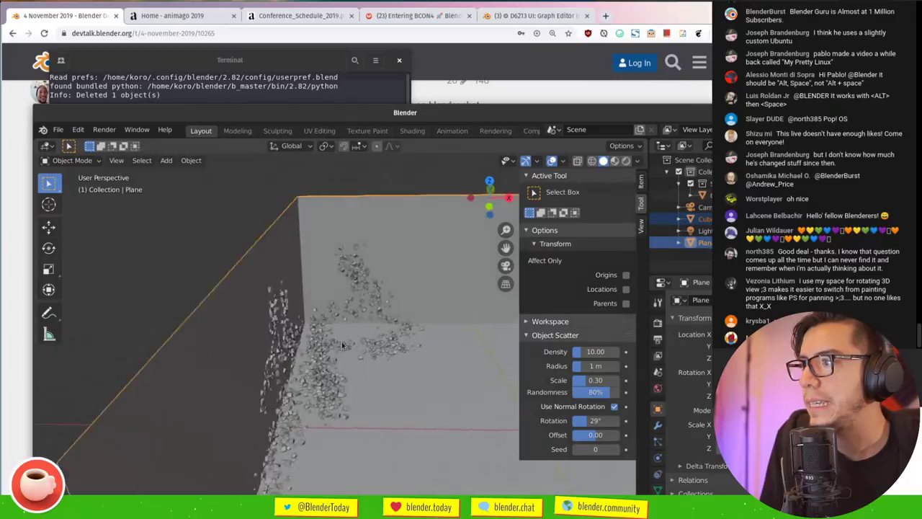
{"action": "scroll", "coordinate": [342, 353], "scroll_direction": "up", "scroll_amount": 6}
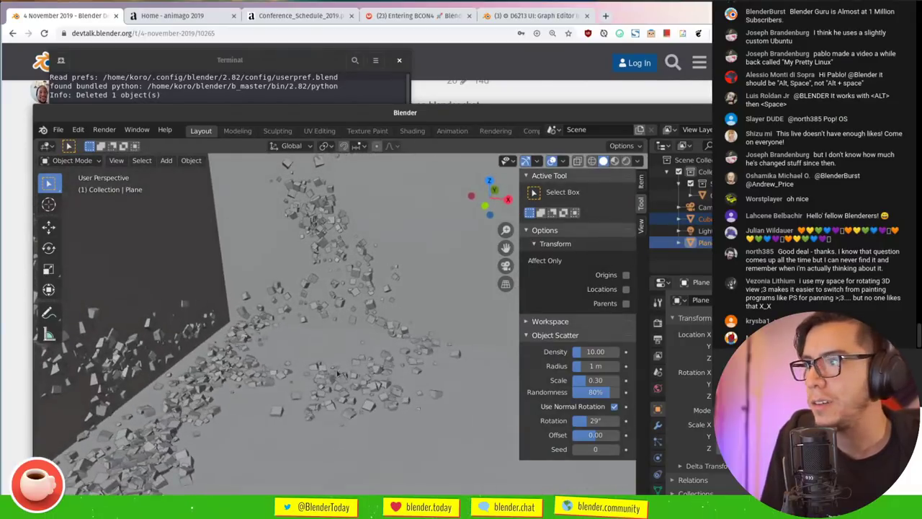
{"action": "scroll", "coordinate": [355, 375], "scroll_direction": "down", "scroll_amount": 3}
{"action": "scroll", "coordinate": [367, 367], "scroll_direction": "down", "scroll_amount": 3}
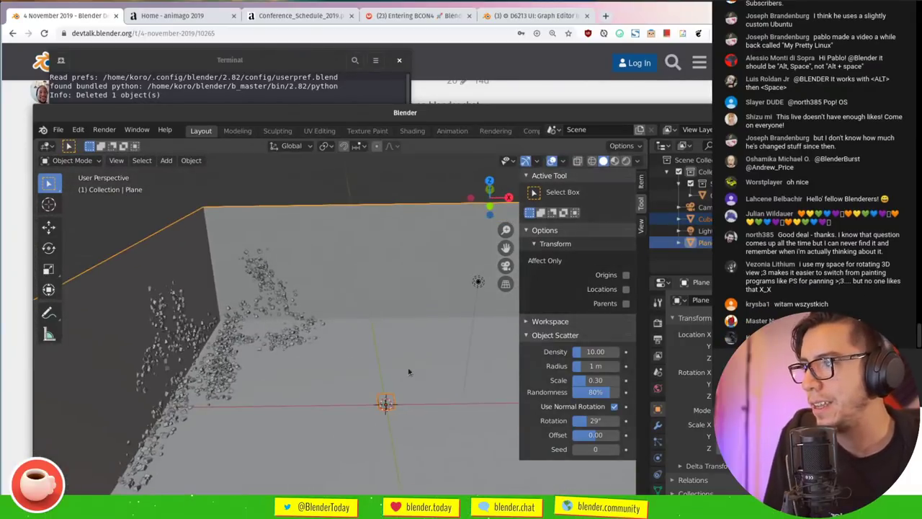
{"action": "middle_click_drag", "start_coordinate": [410, 373], "coordinate": [346, 372]}
Paint a second scatter stroke up the far wall corner and along the floor
{"action": "key", "text": "F3"}
{"action": "key", "text": "Escape"}
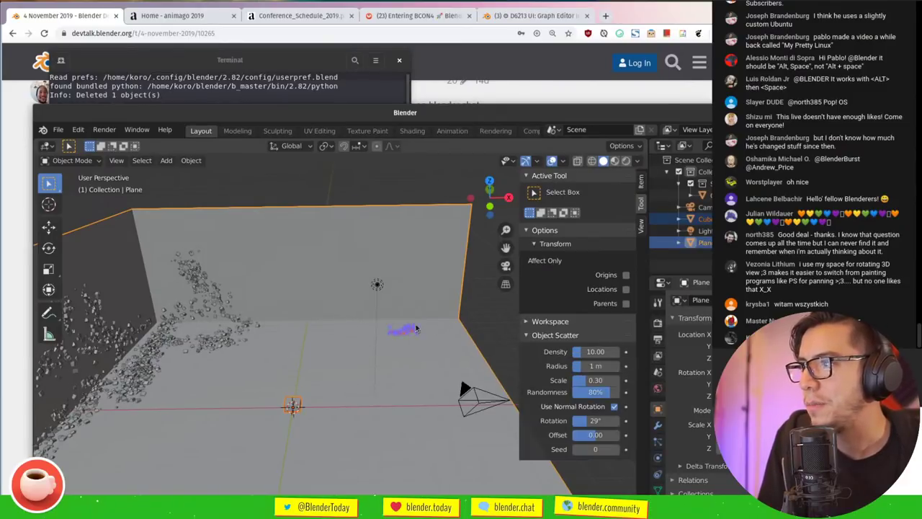
{"action": "left_click_drag", "start_coordinate": [443, 322], "coordinate": [430, 272]}
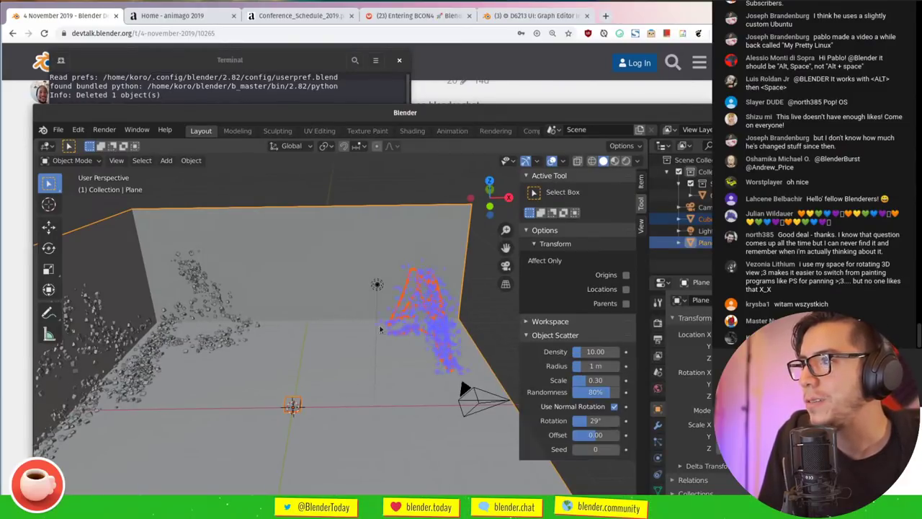
{"action": "mouse_move", "coordinate": [386, 330]}
{"action": "left_mouse_down"}
{"action": "mouse_move", "coordinate": [448, 346]}
{"action": "mouse_move", "coordinate": [433, 346]}
{"action": "left_mouse_up"}
{"action": "mouse_move", "coordinate": [433, 345]}
{"action": "middle_mouse_down"}
{"action": "mouse_move", "coordinate": [281, 366]}
{"action": "mouse_move", "coordinate": [346, 385]}
{"action": "mouse_move", "coordinate": [421, 337]}
{"action": "middle_mouse_up"}
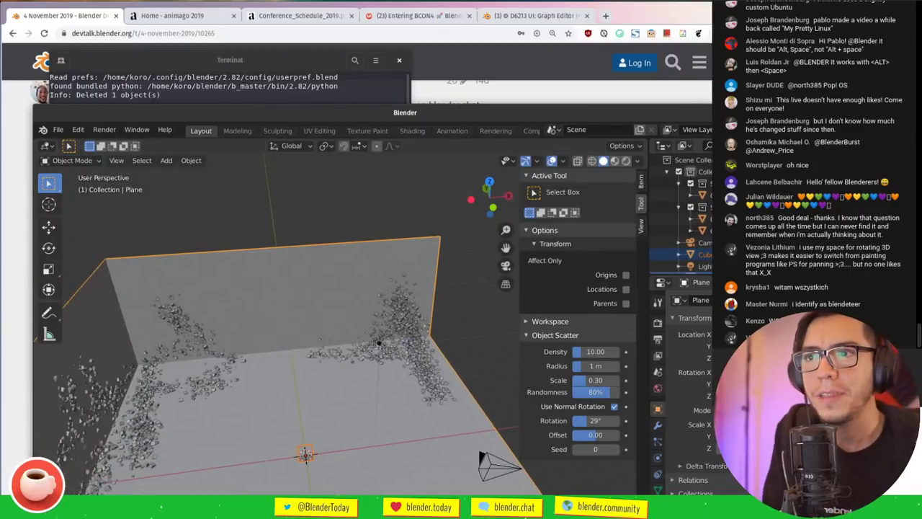
Open Blender's Preferences to glance over the add-ons list, then close it
{"action": "key", "text": "F4"}
{"action": "left_click", "coordinate": [420, 336]}
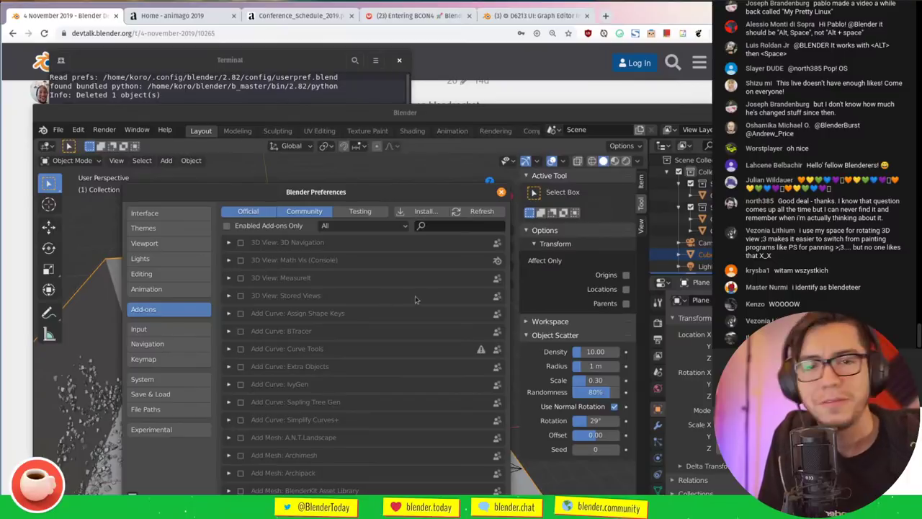
{"action": "left_click", "coordinate": [501, 191]}
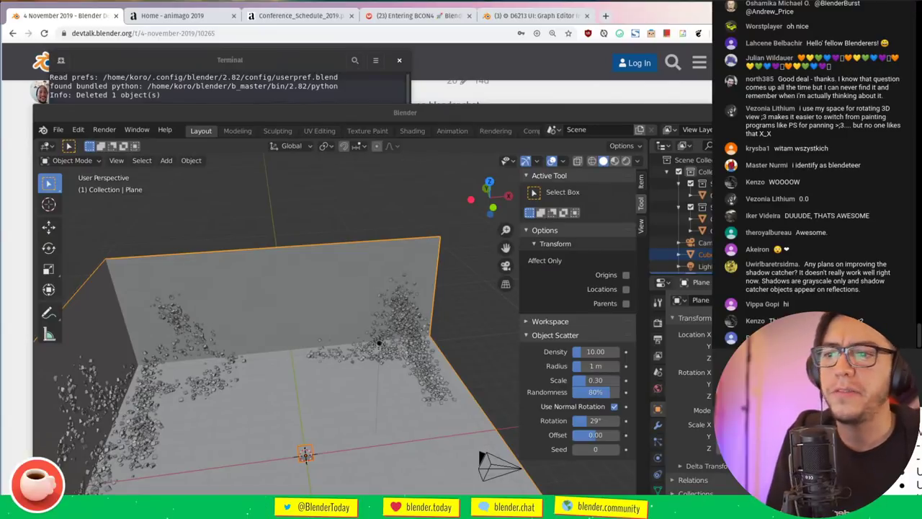
Minimise Blender and load review D6212 in a new browser tab
{"action": "key", "text": "super+h"}
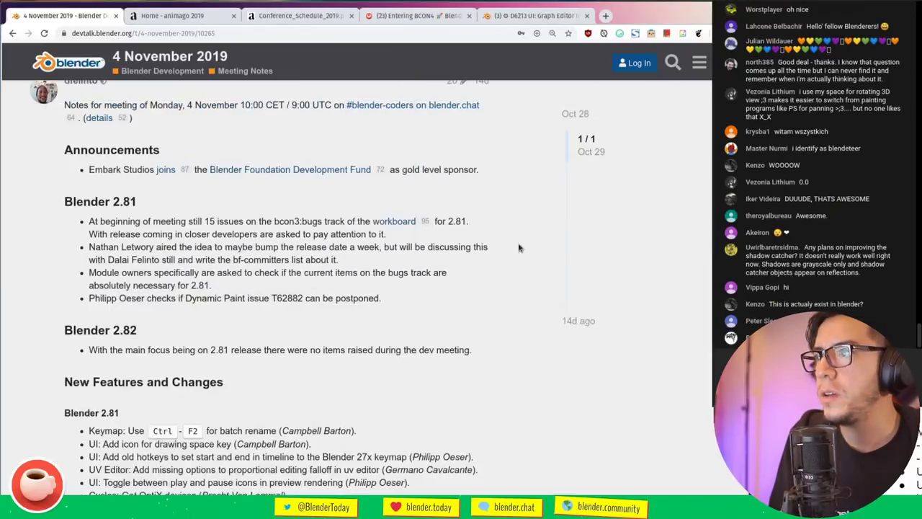
{"action": "key", "text": "ctrl+t"}
{"action": "type", "text": "https://developer.blender.org/D6212"}
{"action": "key", "text": "Return"}
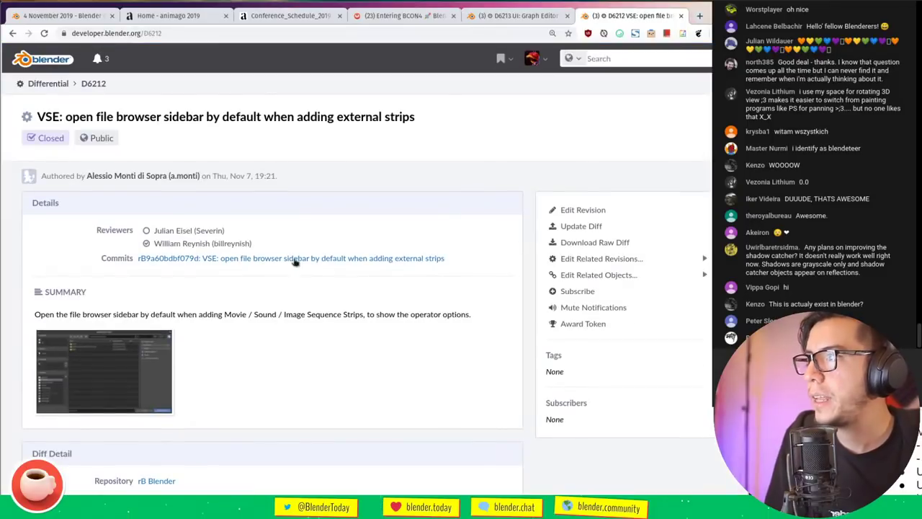
View the D6212 summary screenshot full size, then close it
{"action": "left_click", "coordinate": [103, 396]}
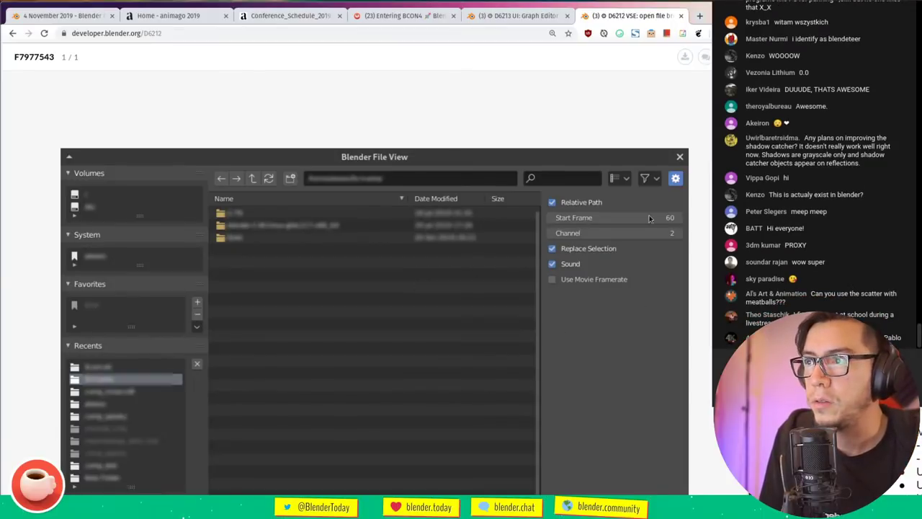
{"action": "left_click", "coordinate": [642, 350]}
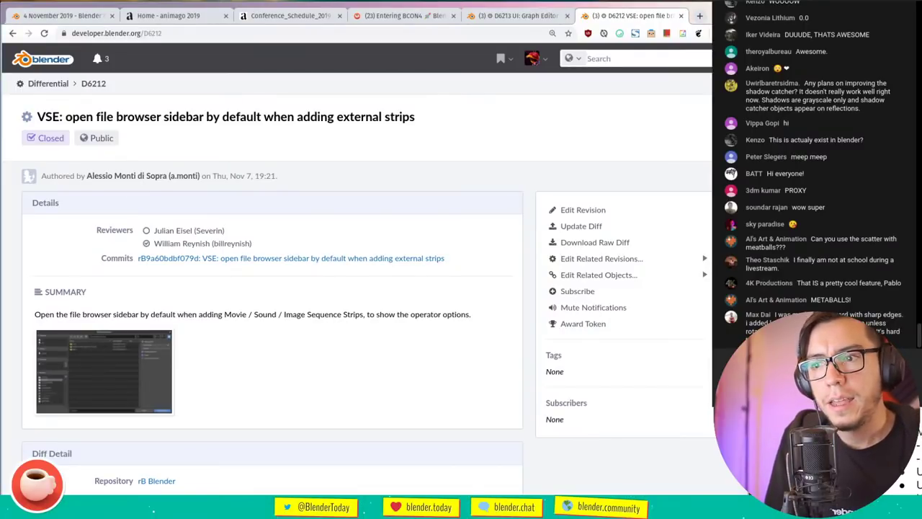
{"action": "key", "text": "ctrl+t"}
{"action": "type", "text": "developer.blender.org/D6134"}
{"action": "key", "text": "Return"}
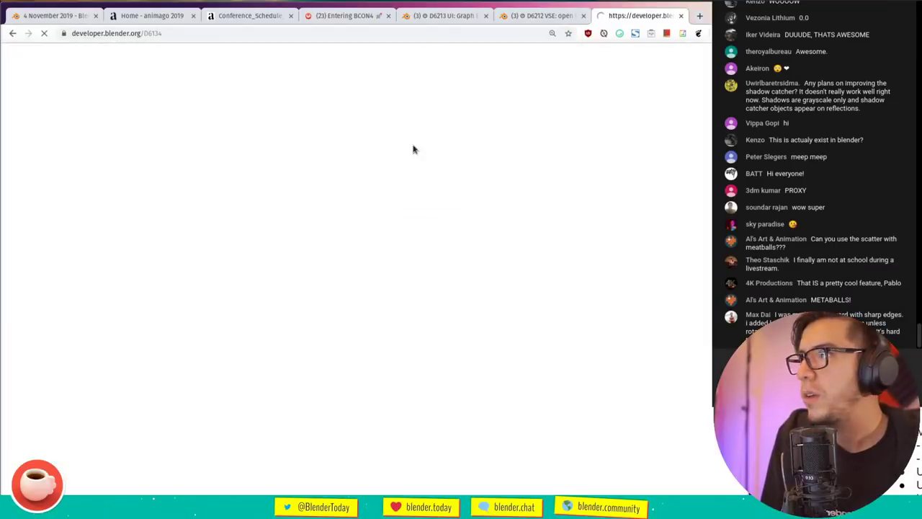
{"action": "key", "text": "ctrl+plus"}
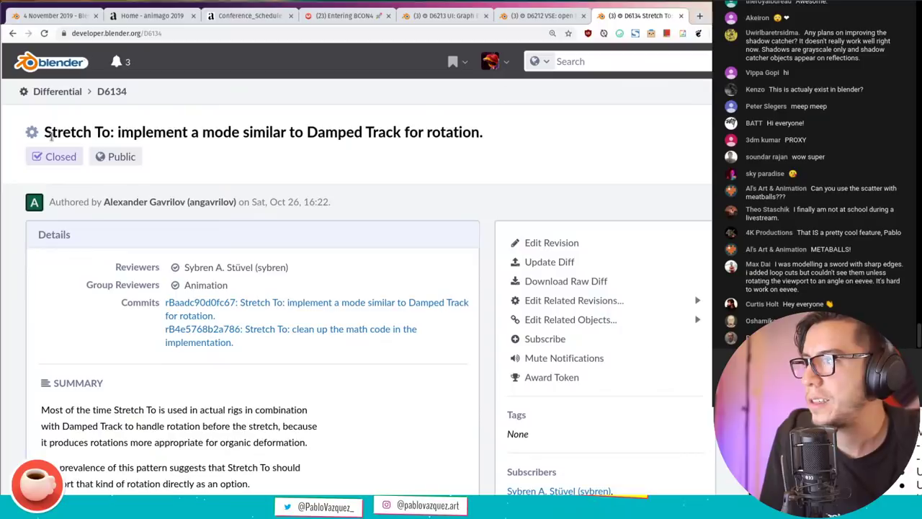
{"action": "left_click_drag", "start_coordinate": [46, 132], "coordinate": [103, 133]}
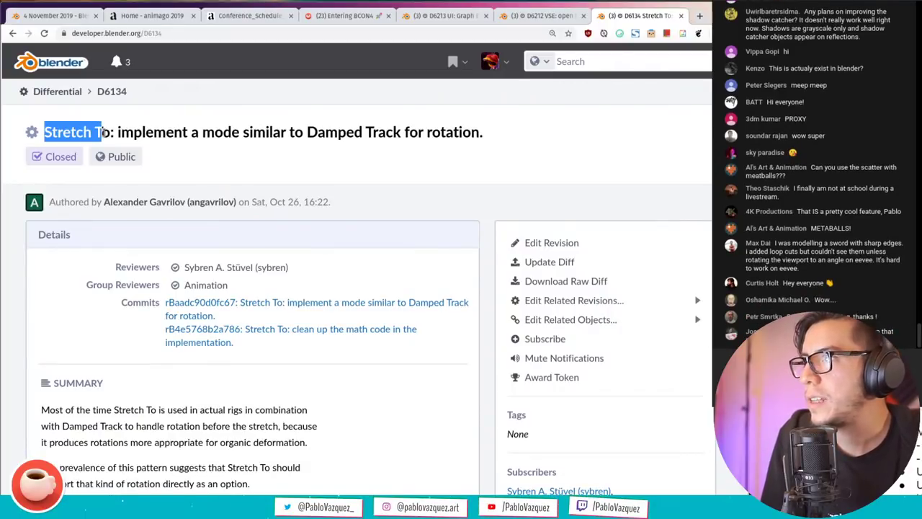
{"action": "left_click", "coordinate": [112, 132]}
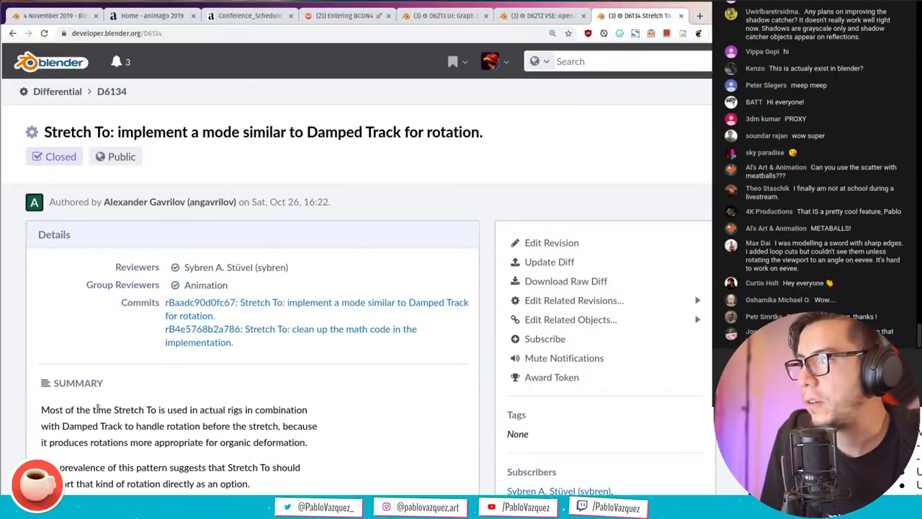
{"action": "scroll", "coordinate": [365, 461], "scroll_direction": "down", "scroll_amount": 2}
{"action": "scroll", "coordinate": [397, 454], "scroll_direction": "down", "scroll_amount": 1}
{"action": "scroll", "coordinate": [403, 440], "scroll_direction": "down", "scroll_amount": 1}
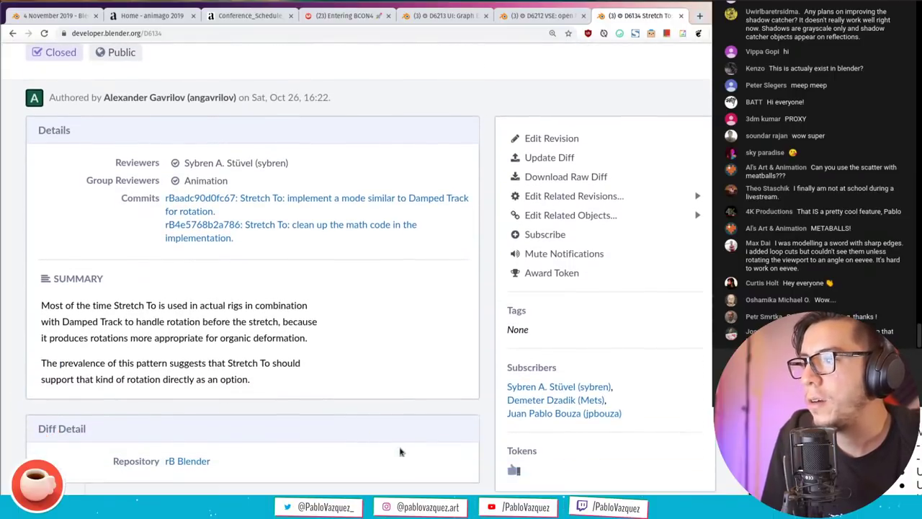
{"action": "scroll", "coordinate": [409, 409], "scroll_direction": "down", "scroll_amount": 1}
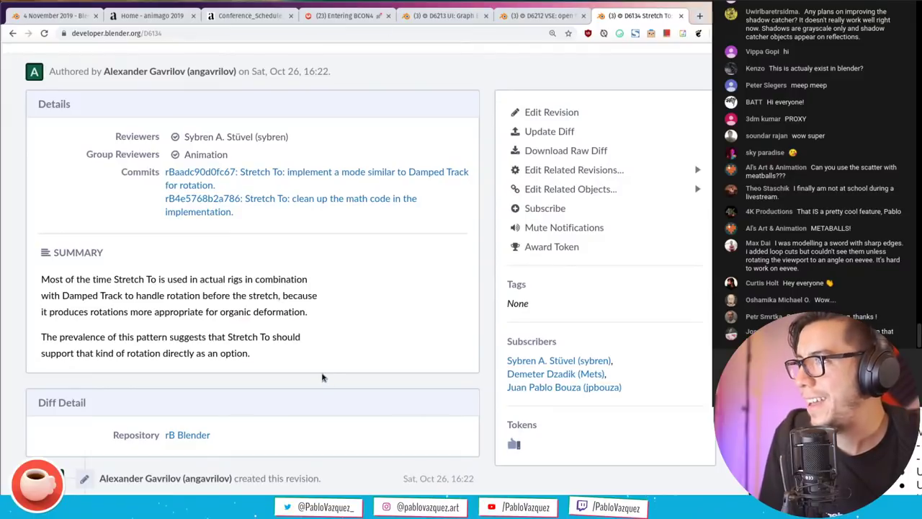
{"action": "scroll", "coordinate": [335, 358], "scroll_direction": "up", "scroll_amount": 2}
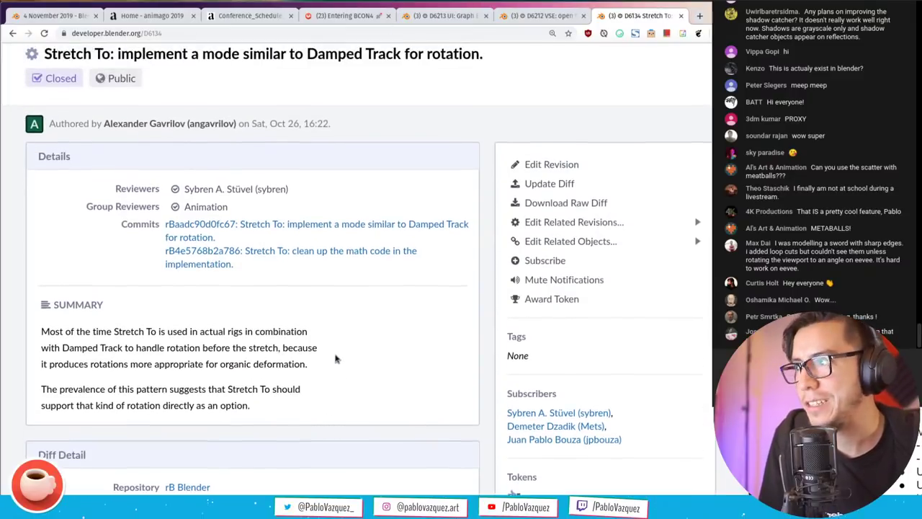
{"action": "scroll", "coordinate": [425, 342], "scroll_direction": "up", "scroll_amount": 2}
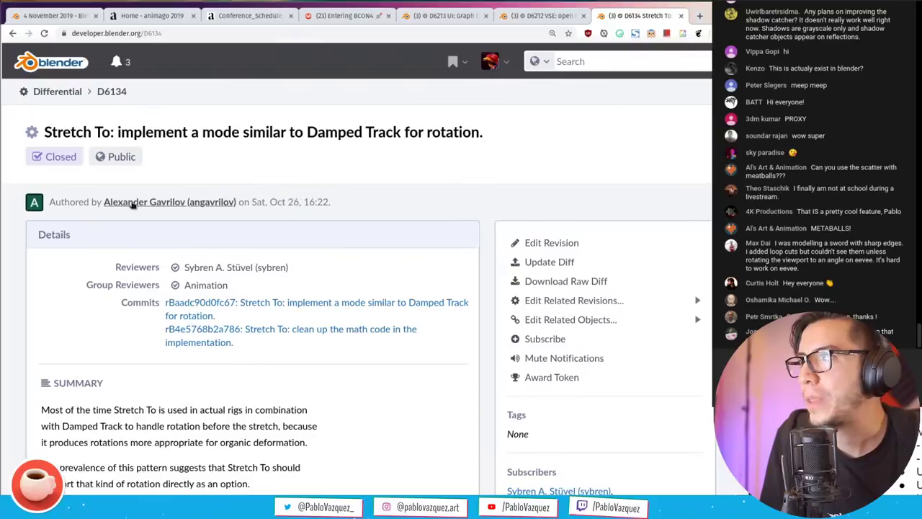
Open the D6134 author's profile, widen the window, and scroll through his recent commits
{"action": "left_click", "coordinate": [132, 204]}
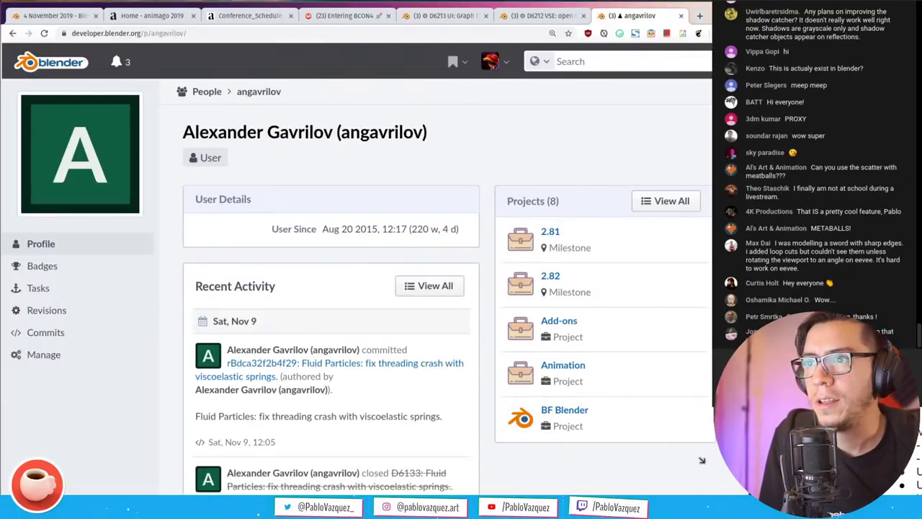
{"action": "left_click_drag", "start_coordinate": [702, 460], "coordinate": [850, 462]}
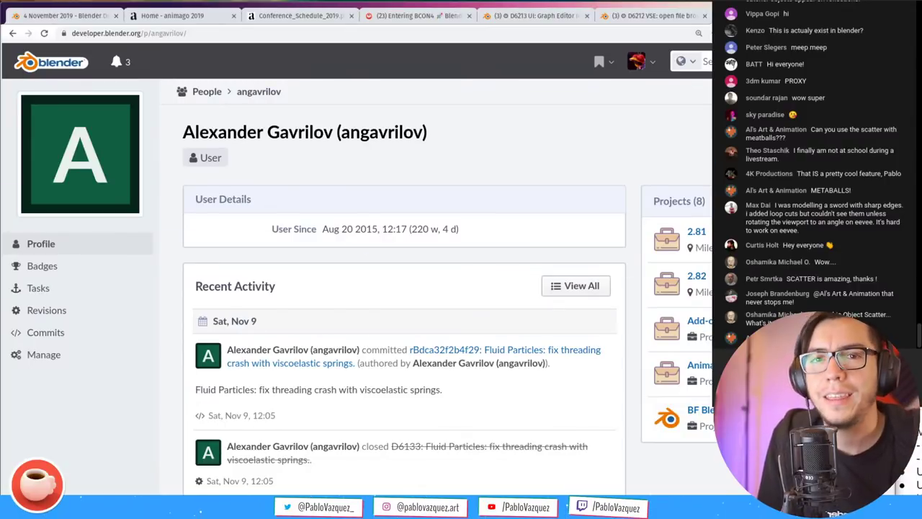
{"action": "scroll", "coordinate": [644, 426], "scroll_direction": "down", "scroll_amount": 3}
{"action": "scroll", "coordinate": [688, 409], "scroll_direction": "down", "scroll_amount": 4}
{"action": "scroll", "coordinate": [688, 409], "scroll_direction": "down", "scroll_amount": 4}
{"action": "scroll", "coordinate": [688, 409], "scroll_direction": "down", "scroll_amount": 3}
{"action": "scroll", "coordinate": [688, 409], "scroll_direction": "down", "scroll_amount": 4}
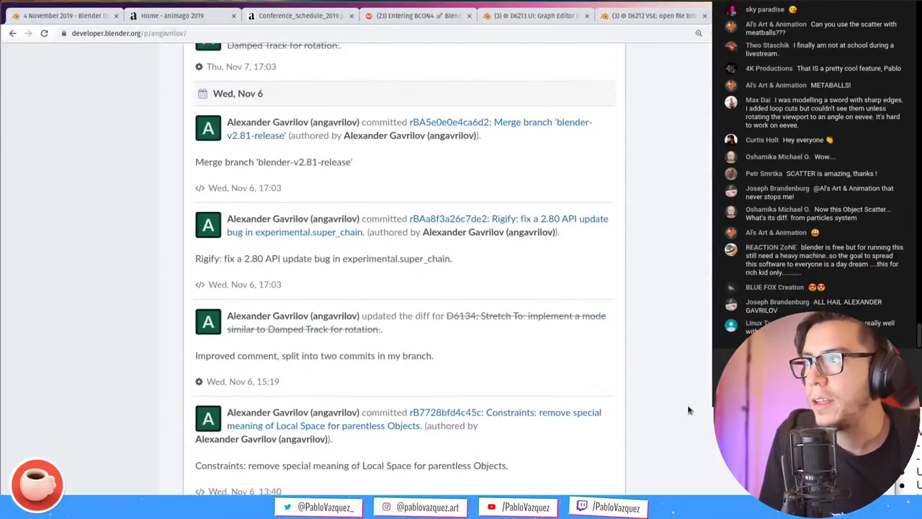
{"action": "scroll", "coordinate": [688, 409], "scroll_direction": "down", "scroll_amount": 2}
{"action": "scroll", "coordinate": [688, 409], "scroll_direction": "down", "scroll_amount": 3}
{"action": "scroll", "coordinate": [688, 409], "scroll_direction": "down", "scroll_amount": 1}
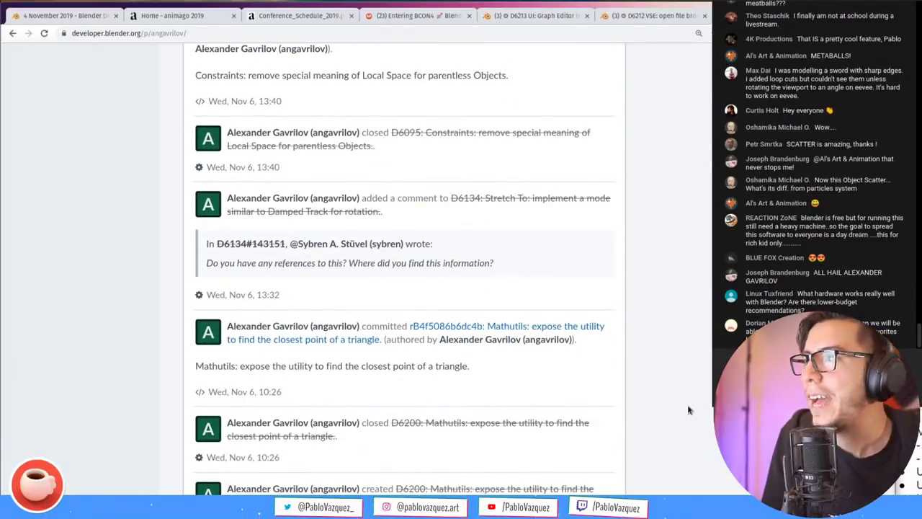
{"action": "scroll", "coordinate": [642, 409], "scroll_direction": "down", "scroll_amount": 2}
{"action": "scroll", "coordinate": [648, 409], "scroll_direction": "down", "scroll_amount": 2}
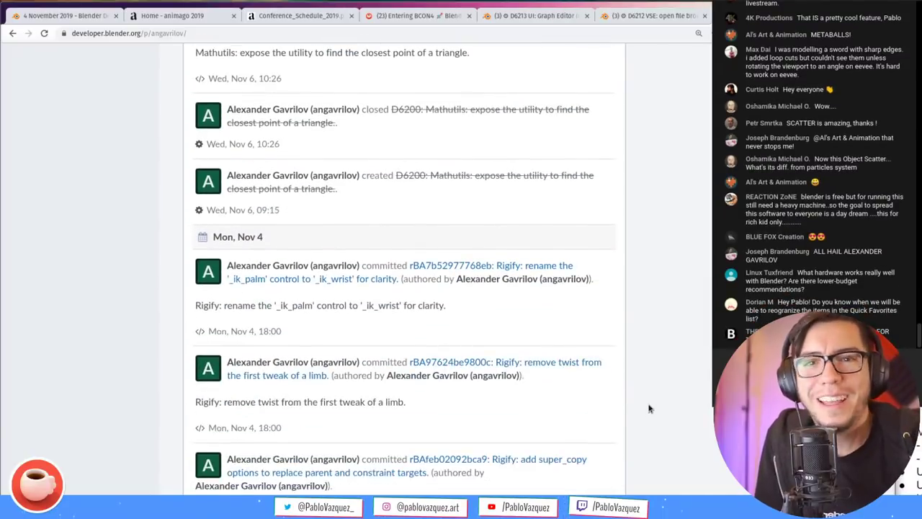
{"action": "scroll", "coordinate": [649, 408], "scroll_direction": "down", "scroll_amount": 1}
{"action": "scroll", "coordinate": [649, 408], "scroll_direction": "down", "scroll_amount": 1}
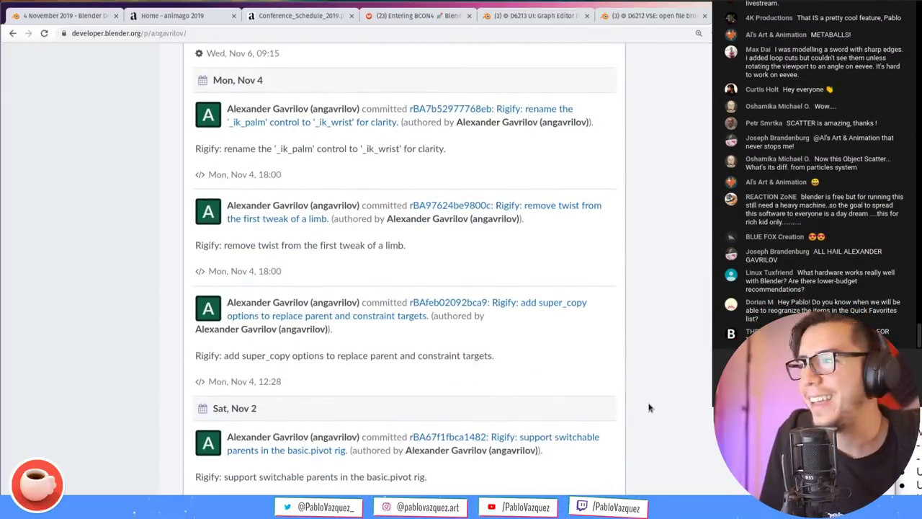
{"action": "scroll", "coordinate": [648, 409], "scroll_direction": "down", "scroll_amount": 3}
{"action": "scroll", "coordinate": [685, 346], "scroll_direction": "down", "scroll_amount": 2}
{"action": "scroll", "coordinate": [404, 267], "scroll_direction": "down", "scroll_amount": 3}
Scroll back to the top of the profile and clear the stray text selection
{"action": "scroll", "coordinate": [637, 393], "scroll_direction": "up", "scroll_amount": 15}
{"action": "scroll", "coordinate": [636, 393], "scroll_direction": "up", "scroll_amount": 5}
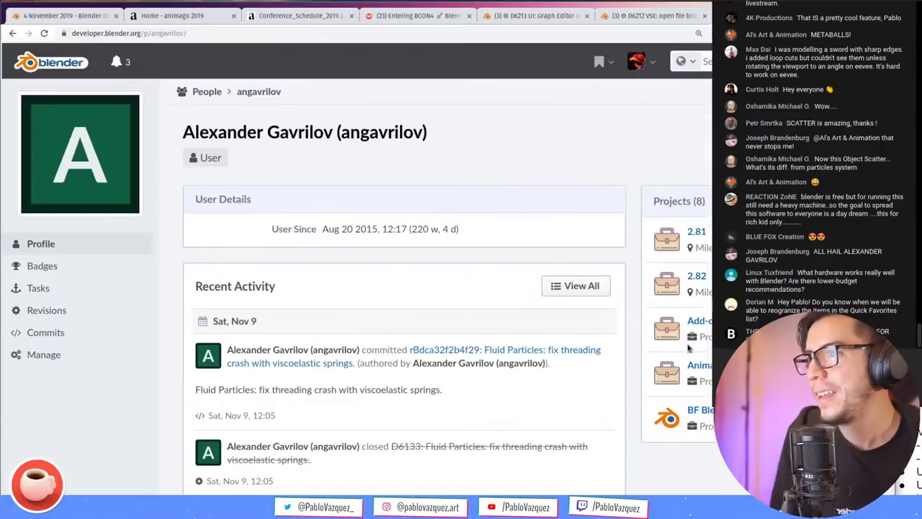
{"action": "left_click_drag", "start_coordinate": [634, 372], "coordinate": [627, 191]}
{"action": "left_click", "coordinate": [633, 371]}
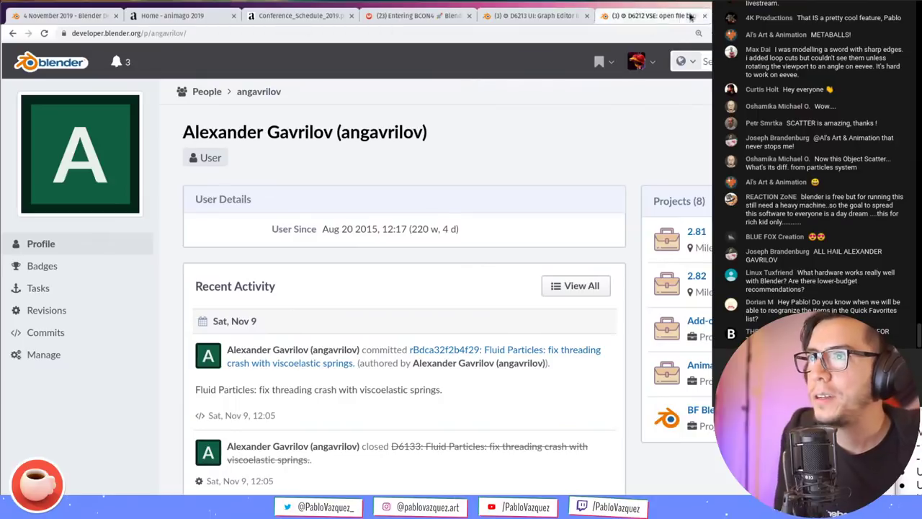
Revisit the D6212 VSE sidebar revision, then open developer.blender.org/D6197 in a new tab
{"action": "left_click", "coordinate": [648, 15]}
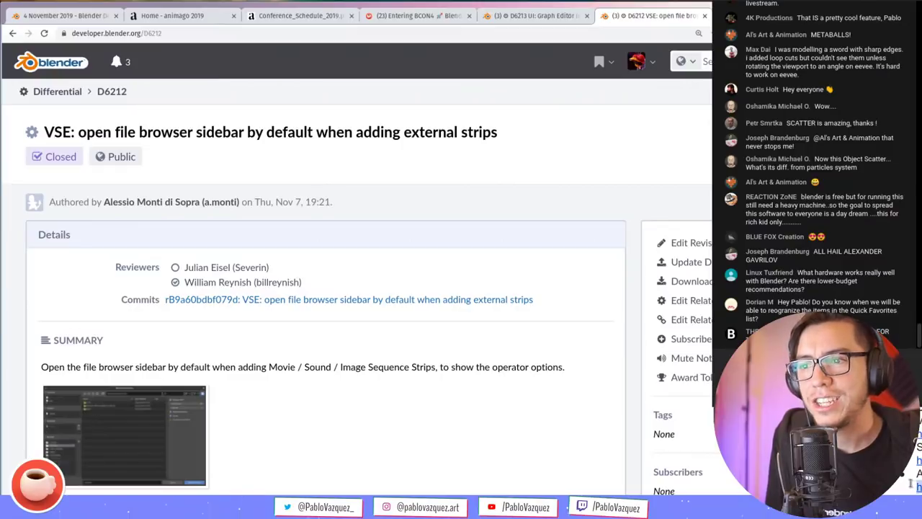
{"action": "key", "text": "ctrl+t"}
{"action": "type", "text": "https://developer.blender.org/D6197"}
{"action": "key", "text": "Return"}
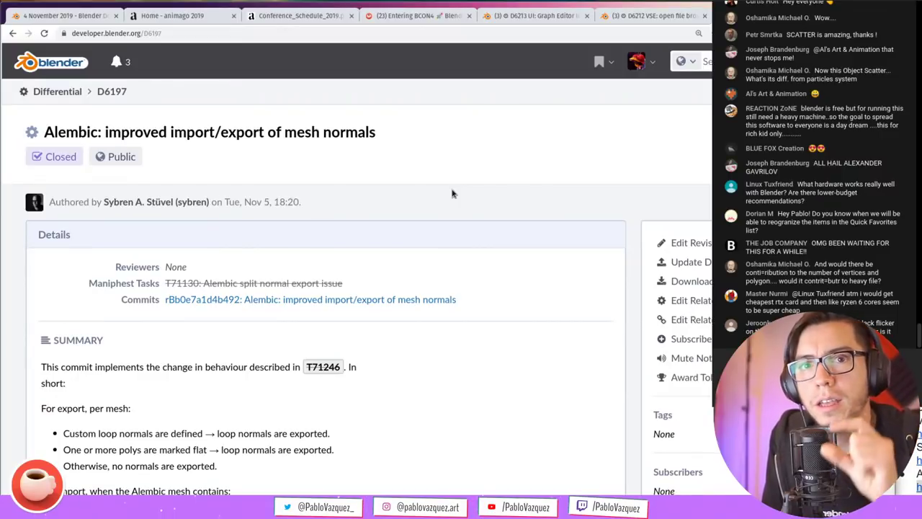
Add a Mesh Sequence Cache modifier to the walled plane in Blender
{"action": "key", "text": "alt+Tab"}
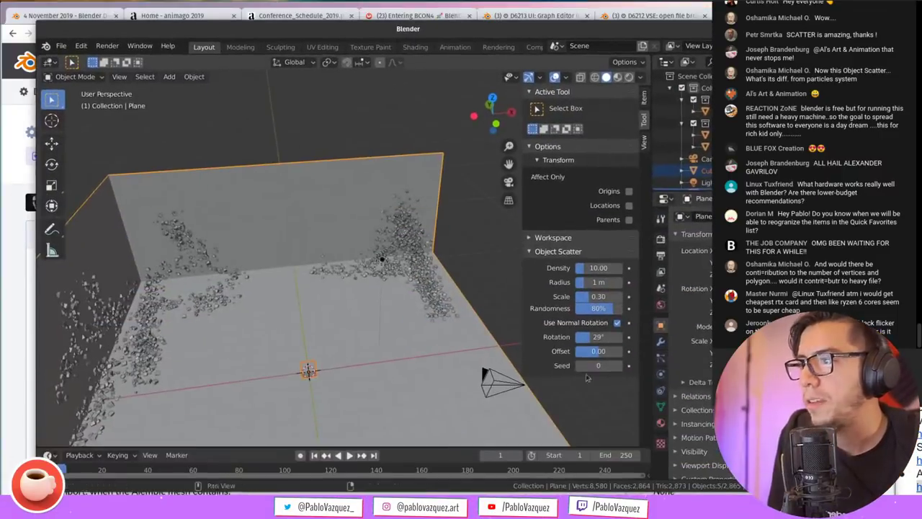
{"action": "scroll", "coordinate": [385, 364], "scroll_direction": "down", "scroll_amount": 5}
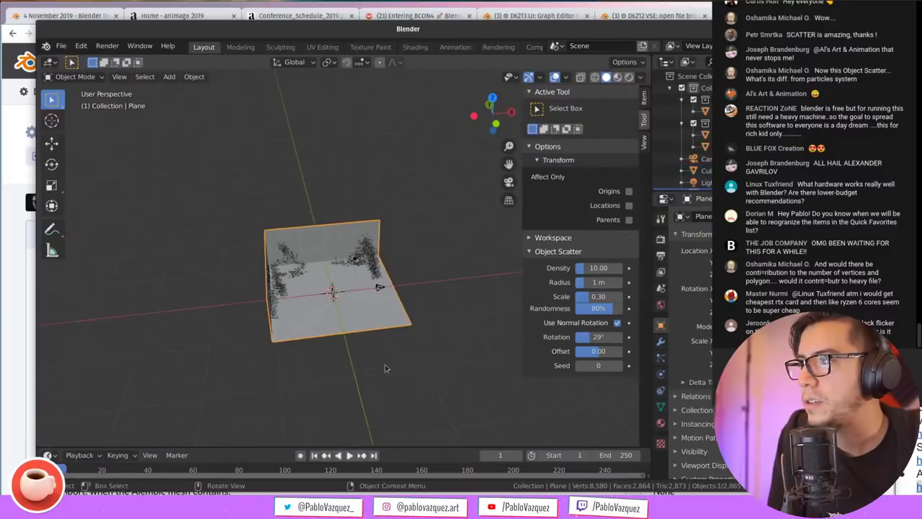
{"action": "left_click", "coordinate": [661, 341]}
{"action": "left_click", "coordinate": [694, 216]}
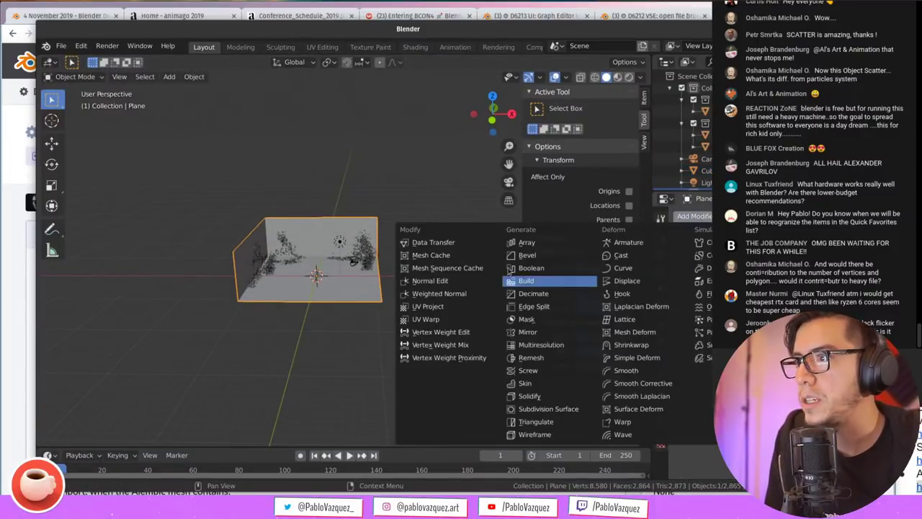
{"action": "left_click", "coordinate": [447, 267]}
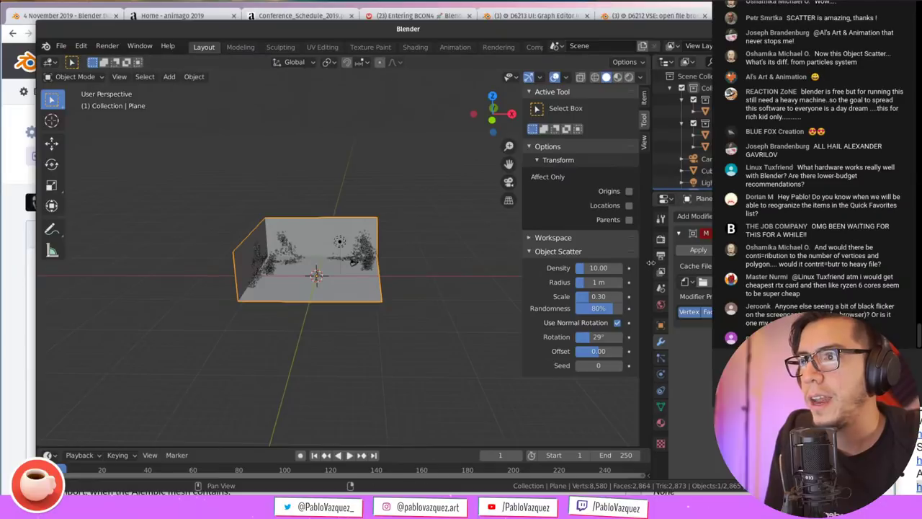
Widen the Properties and Outliner area so the modifier settings show
{"action": "left_click_drag", "start_coordinate": [649, 266], "coordinate": [461, 267]}
{"action": "left_click_drag", "start_coordinate": [505, 28], "coordinate": [370, 18]}
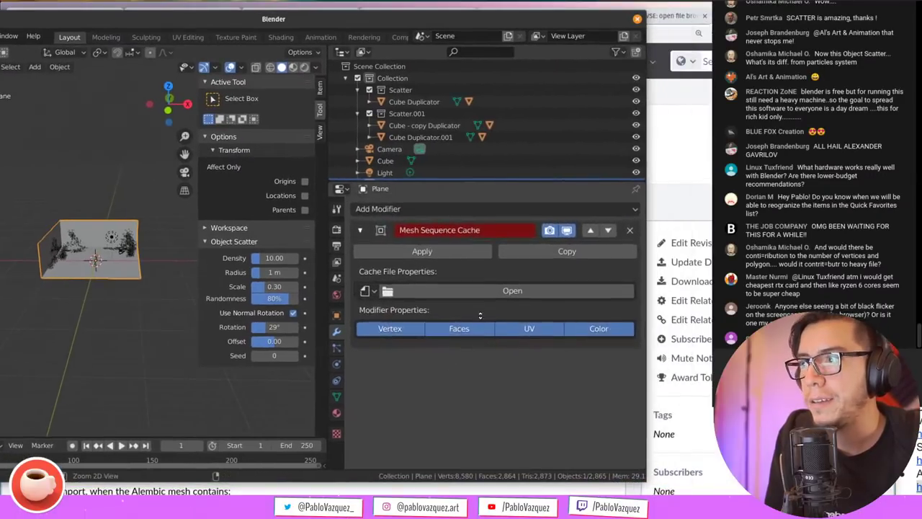
{"action": "scroll", "coordinate": [463, 333], "scroll_direction": "down", "scroll_amount": 1, "text": "ctrl"}
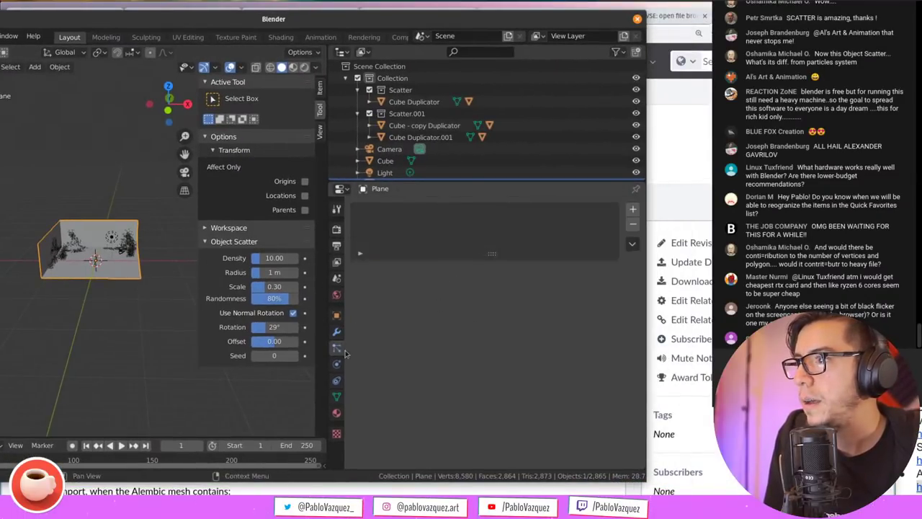
{"action": "left_click", "coordinate": [336, 331]}
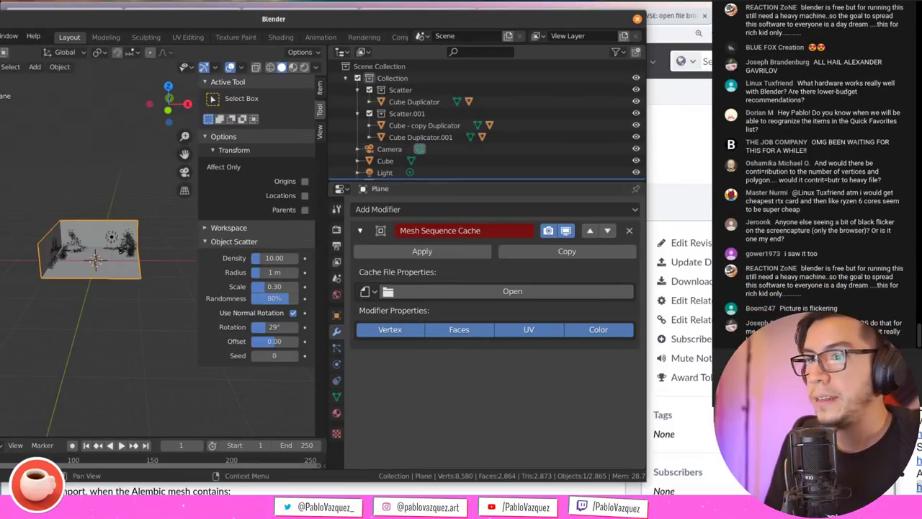
Open and read the T71246 Mesh normals handling in Alembic task
{"action": "key", "text": "alt+Tab"}
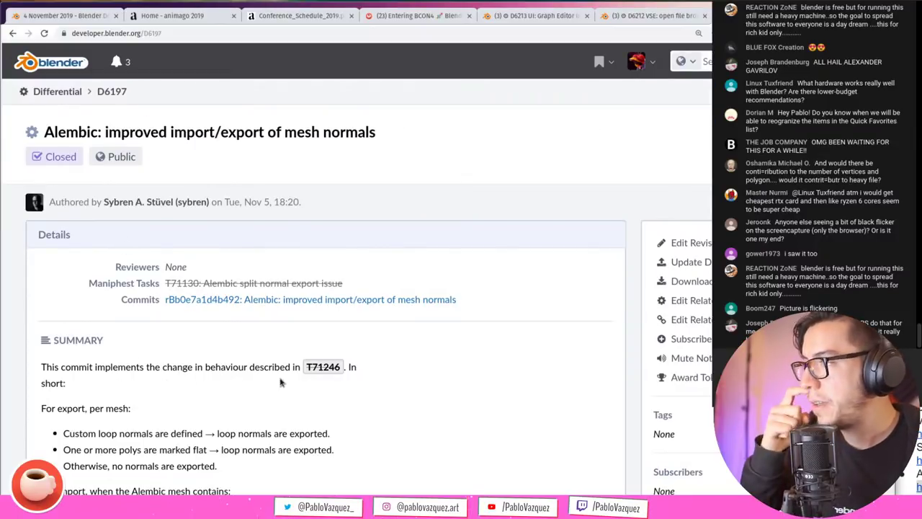
{"action": "middle_click", "coordinate": [322, 369]}
{"action": "key", "text": "ctrl+Tab"}
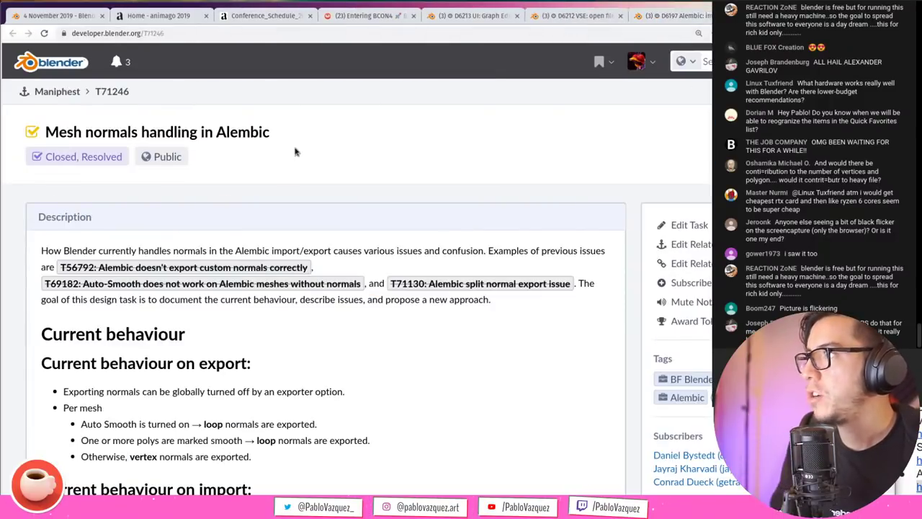
{"action": "scroll", "coordinate": [450, 373], "scroll_direction": "down", "scroll_amount": 2}
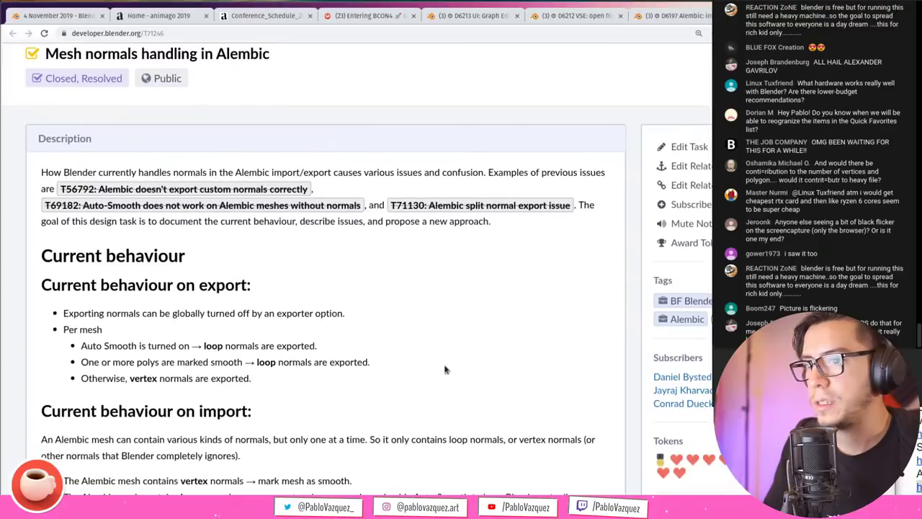
Return to the D6197 Alembic revision and reread its summary from the top
{"action": "left_click", "coordinate": [668, 24]}
{"action": "scroll", "coordinate": [73, 402], "scroll_direction": "down", "scroll_amount": 2}
{"action": "scroll", "coordinate": [97, 408], "scroll_direction": "down", "scroll_amount": 3}
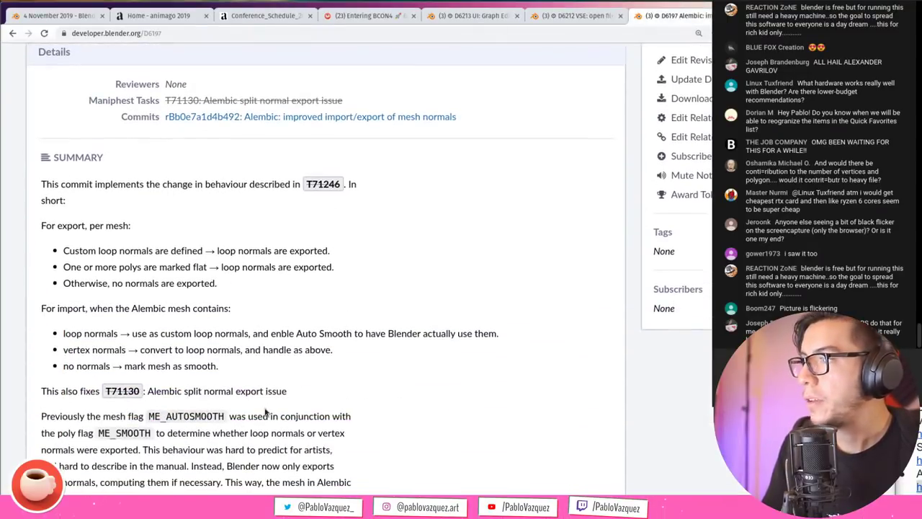
{"action": "scroll", "coordinate": [280, 370], "scroll_direction": "up", "scroll_amount": 1}
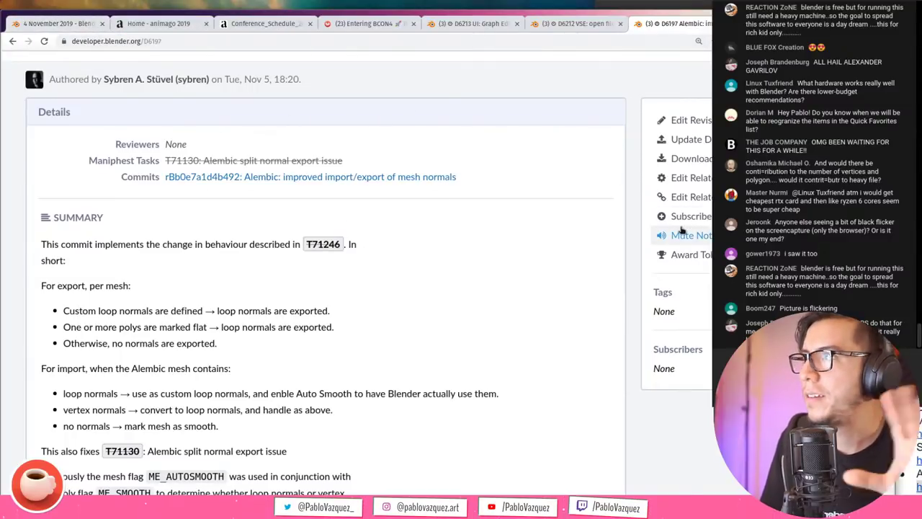
{"action": "scroll", "coordinate": [432, 209], "scroll_direction": "up", "scroll_amount": 3}
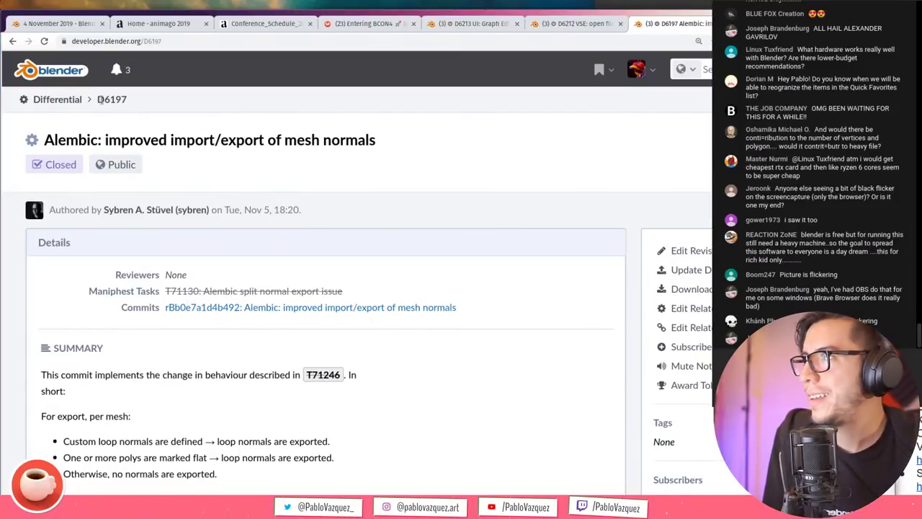
Navigate Diffusion repositories to the Blender master branch commit history
{"action": "left_click", "coordinate": [64, 69]}
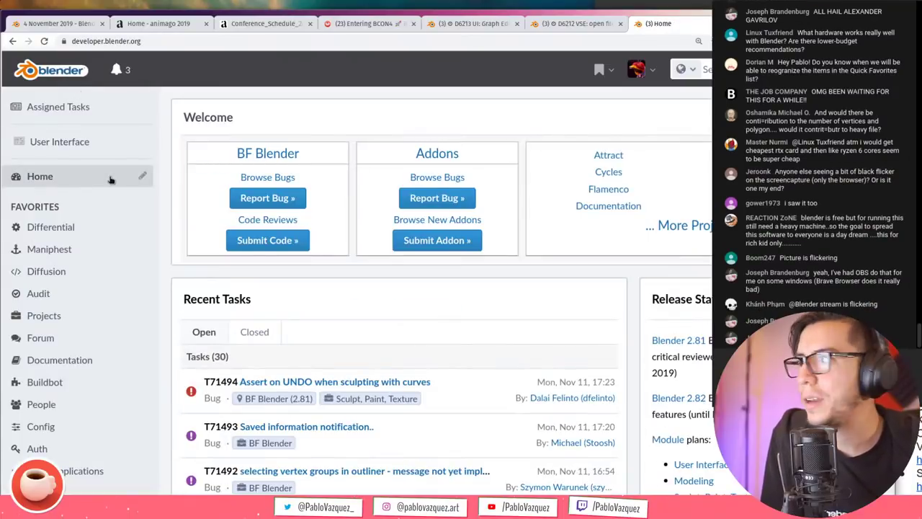
{"action": "left_click", "coordinate": [65, 274]}
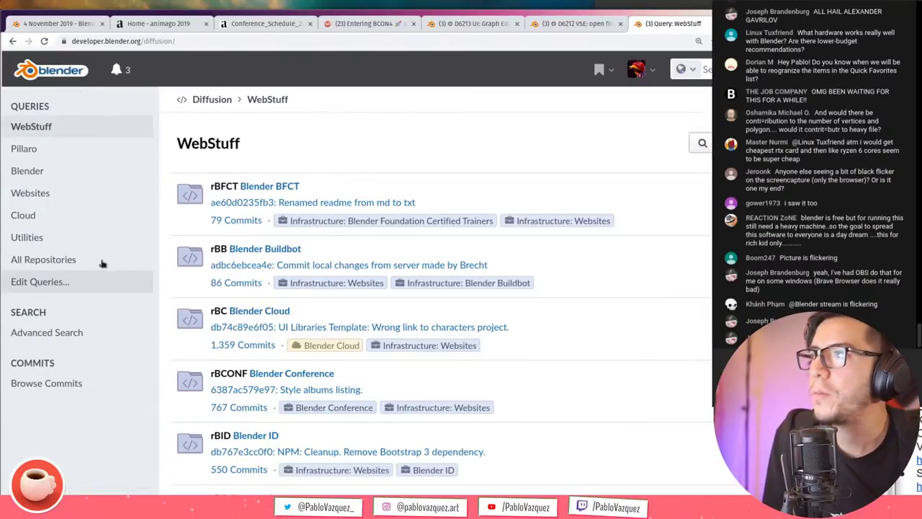
{"action": "scroll", "coordinate": [308, 426], "scroll_direction": "down", "scroll_amount": 1}
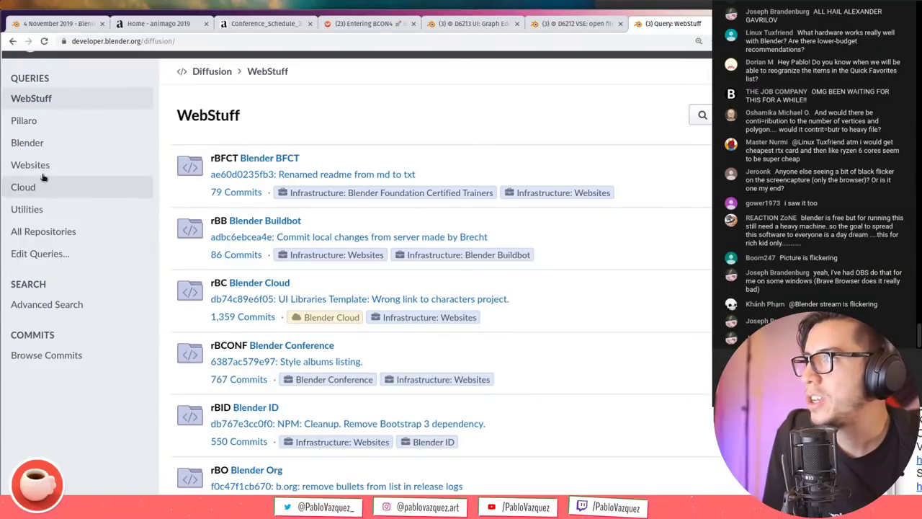
{"action": "left_click", "coordinate": [43, 146]}
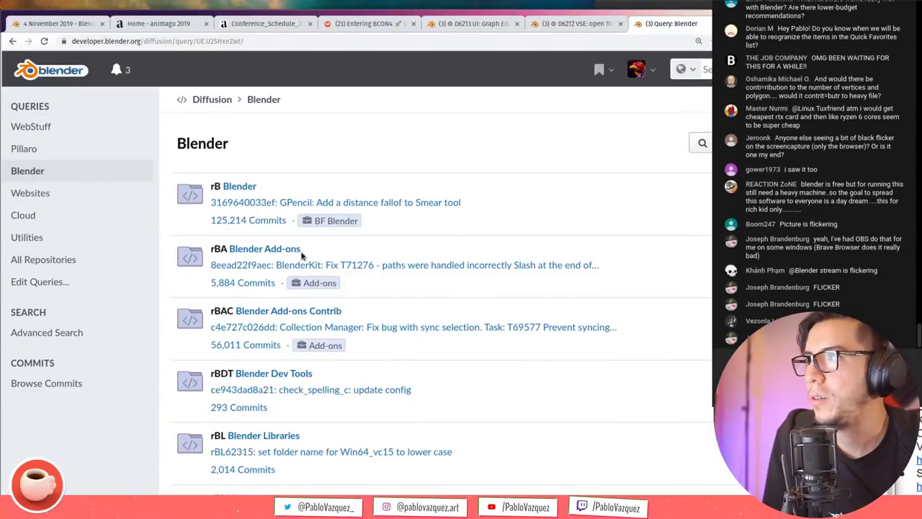
{"action": "left_click", "coordinate": [242, 219]}
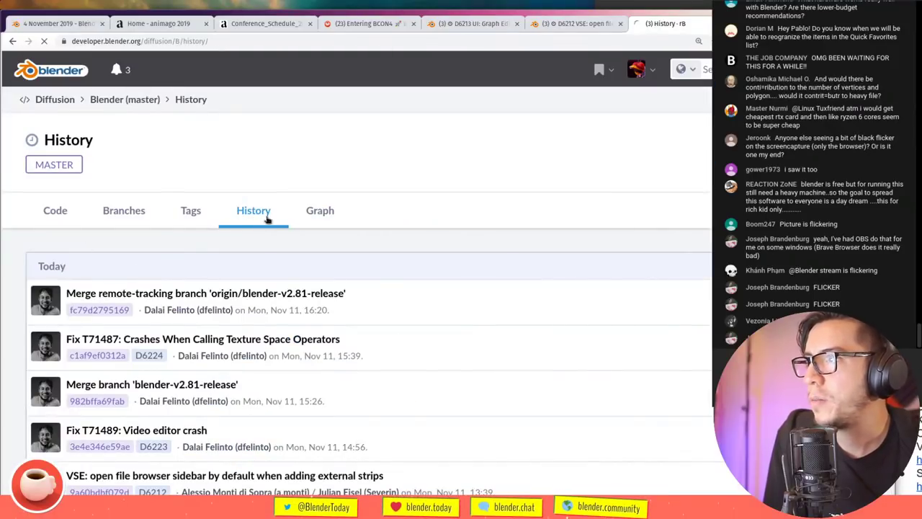
Scroll through today's master commits, including the T71487 texture space fix
{"action": "scroll", "coordinate": [291, 478], "scroll_direction": "down", "scroll_amount": 3}
{"action": "scroll", "coordinate": [302, 468], "scroll_direction": "down", "scroll_amount": 2}
{"action": "scroll", "coordinate": [315, 459], "scroll_direction": "down", "scroll_amount": 2}
{"action": "scroll", "coordinate": [316, 459], "scroll_direction": "down", "scroll_amount": 3}
{"action": "scroll", "coordinate": [319, 463], "scroll_direction": "down", "scroll_amount": 2}
{"action": "scroll", "coordinate": [319, 463], "scroll_direction": "down", "scroll_amount": 3}
{"action": "scroll", "coordinate": [339, 449], "scroll_direction": "down", "scroll_amount": 1}
{"action": "scroll", "coordinate": [373, 440], "scroll_direction": "up", "scroll_amount": 1}
{"action": "scroll", "coordinate": [396, 438], "scroll_direction": "up", "scroll_amount": 10}
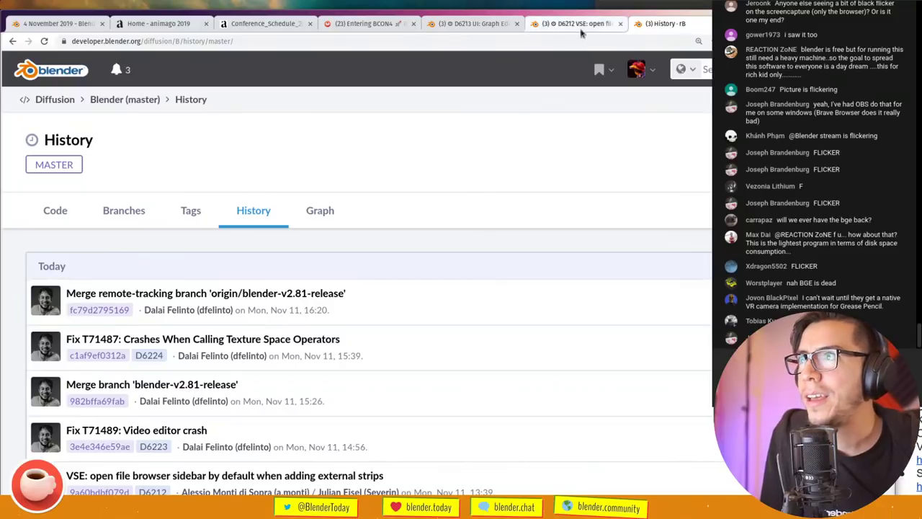
Search YouTube in a new tab for 'blender conference grease pencil'
{"action": "key", "text": "ctrl+t"}
{"action": "type", "text": "ut"}
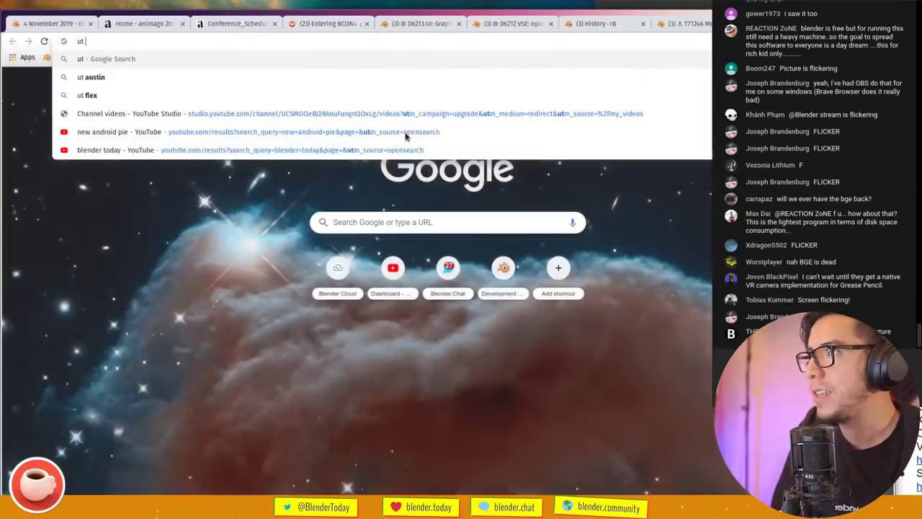
{"action": "key", "text": "BackSpace"}
{"action": "key", "text": "BackSpace"}
{"action": "type", "text": "you"}
{"action": "key", "text": "Tab"}
{"action": "type", "text": "blender d"}
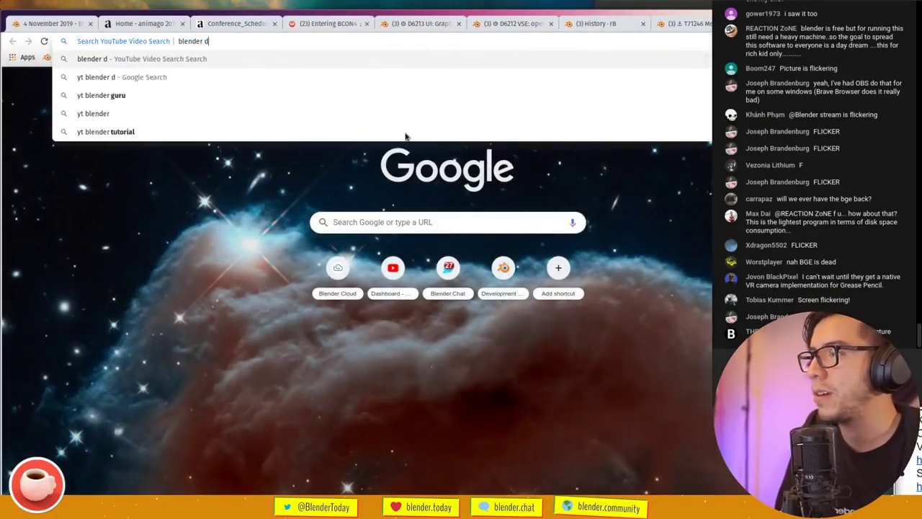
{"action": "key", "text": "BackSpace"}
{"action": "type", "text": "conference grease pencil"}
{"action": "key", "text": "Return"}
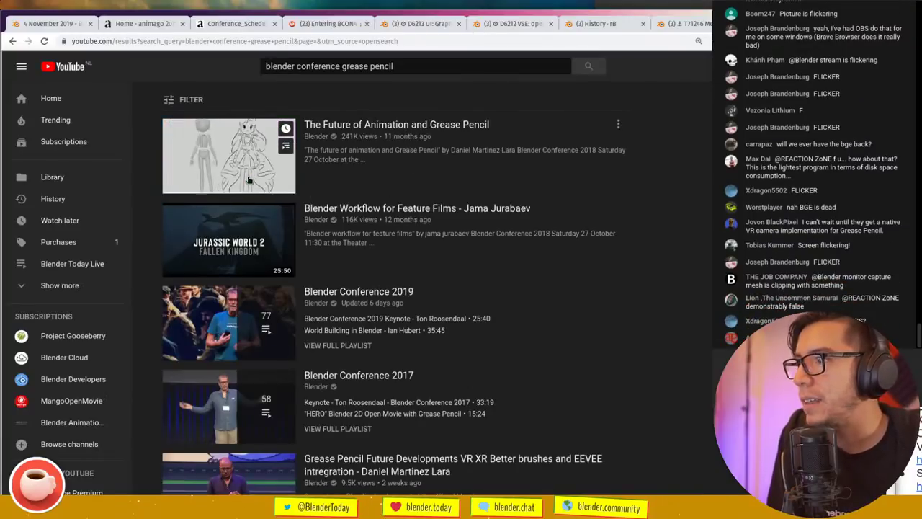
Play the Grease Pencil Future Developments talk, then load graphicall.org
{"action": "mouse_move", "coordinate": [228, 477]}
{"action": "left_click", "coordinate": [315, 459]}
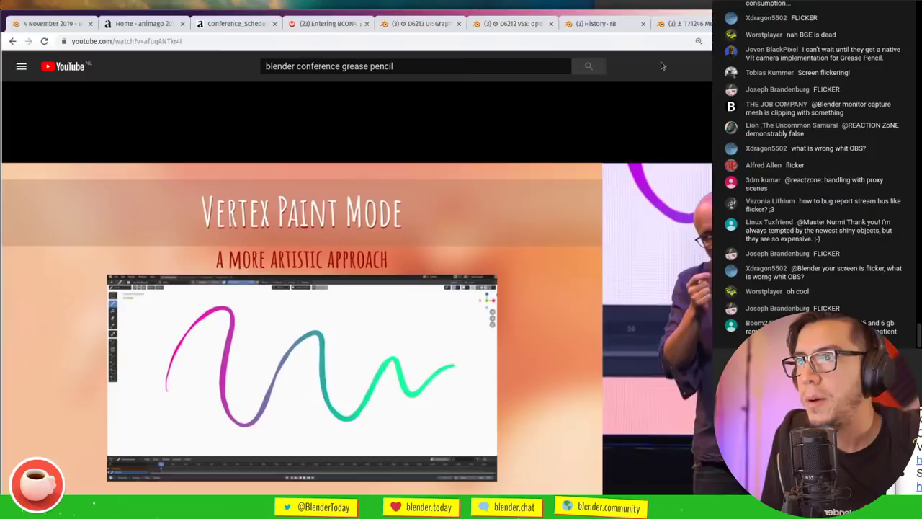
{"action": "type", "text": "graphicall.org"}
{"action": "key", "text": "Return"}
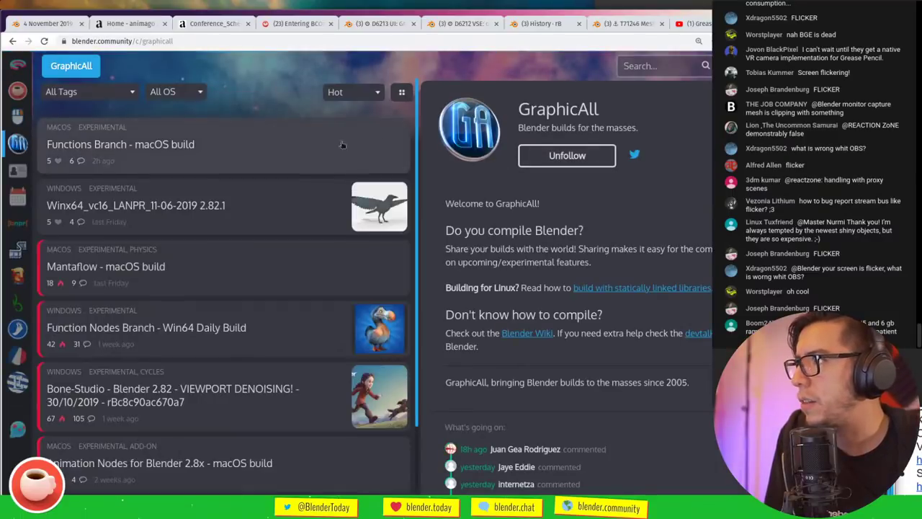
Search GraphicAll posts for 'grease pencil', narrowing it to 'grease'
{"action": "left_click", "coordinate": [669, 65]}
{"action": "type", "text": "grease pe"}
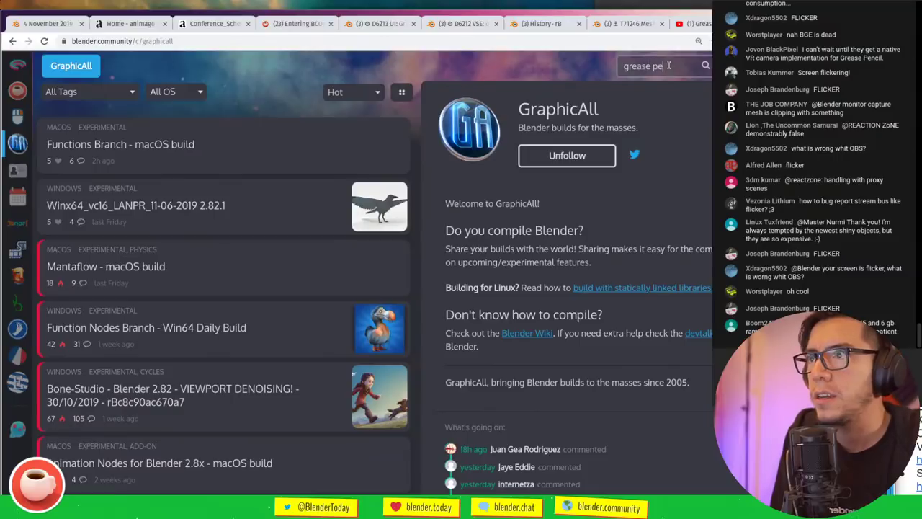
{"action": "type", "text": "ncil"}
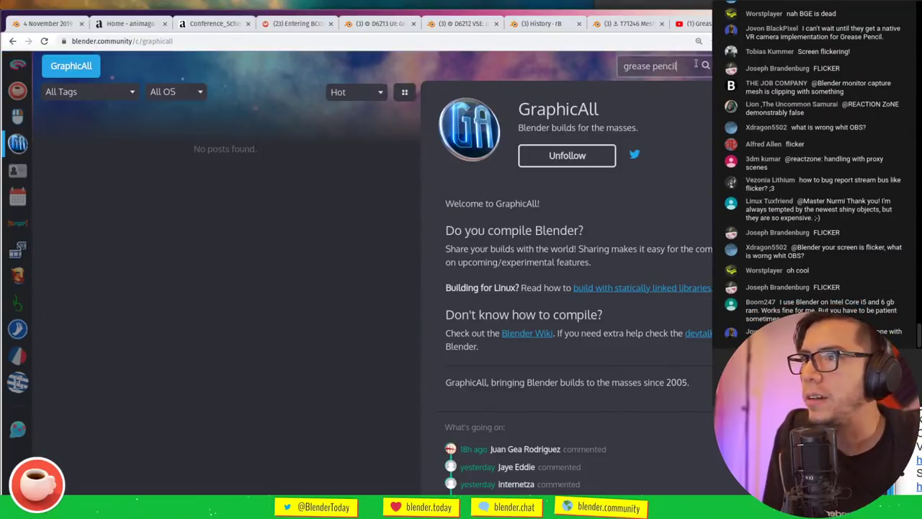
{"action": "key", "text": "ctrl+shift+Left"}
{"action": "key", "text": "BackSpace"}
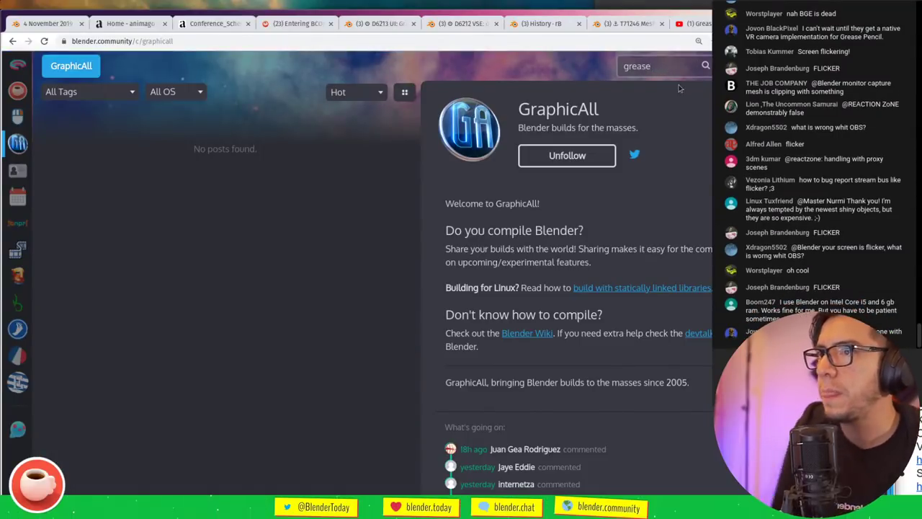
{"action": "left_click", "coordinate": [693, 23]}
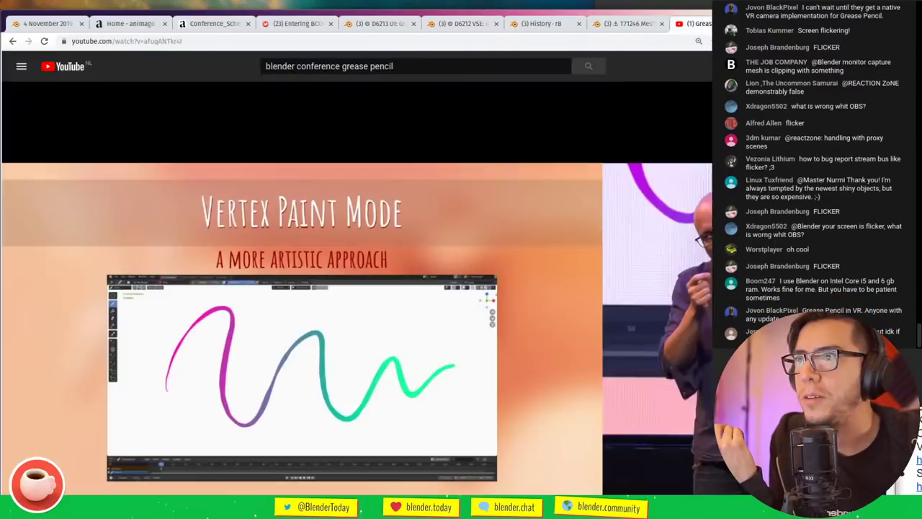
Check Blender's experimental branch builds on builder.blender.org, then return to the talk
{"action": "key", "text": "ctrl+t"}
{"action": "type", "text": "build"}
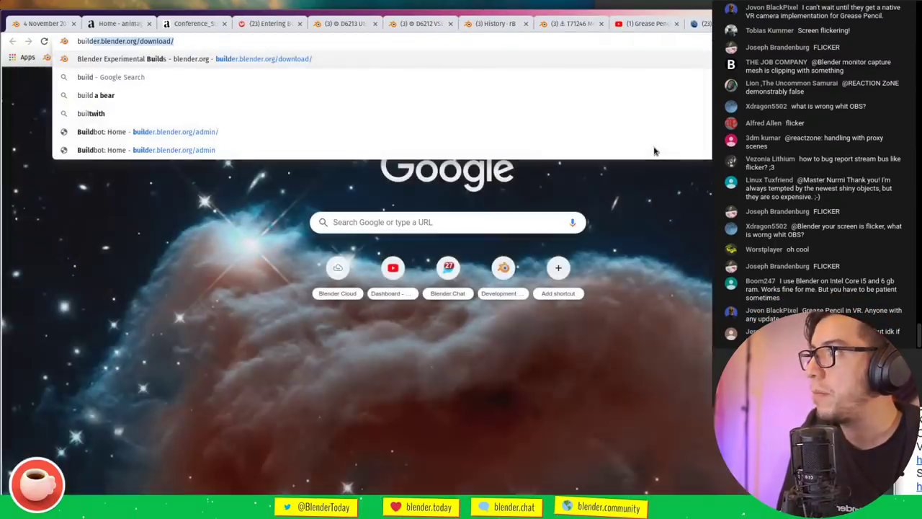
{"action": "type", "text": "er.blender.org/download/"}
{"action": "key", "text": "Return"}
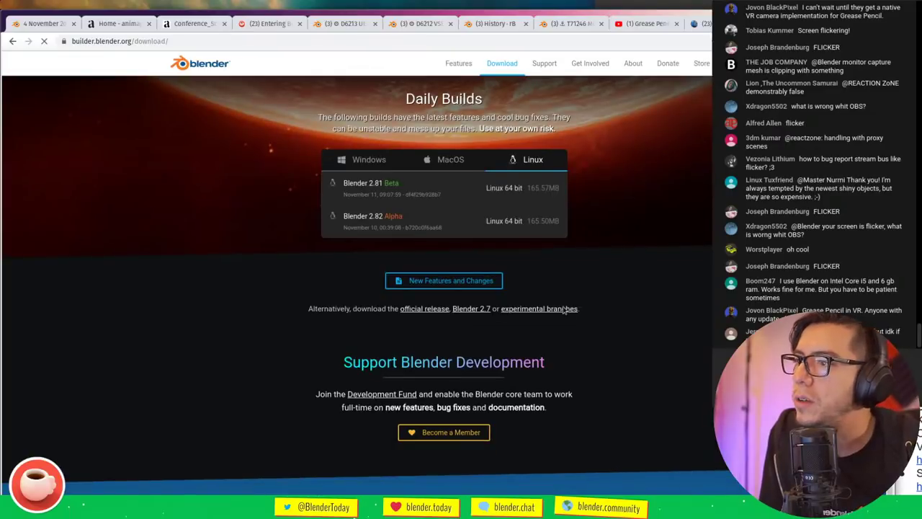
{"action": "scroll", "coordinate": [681, 338], "scroll_direction": "up", "scroll_amount": 2, "text": "ctrl"}
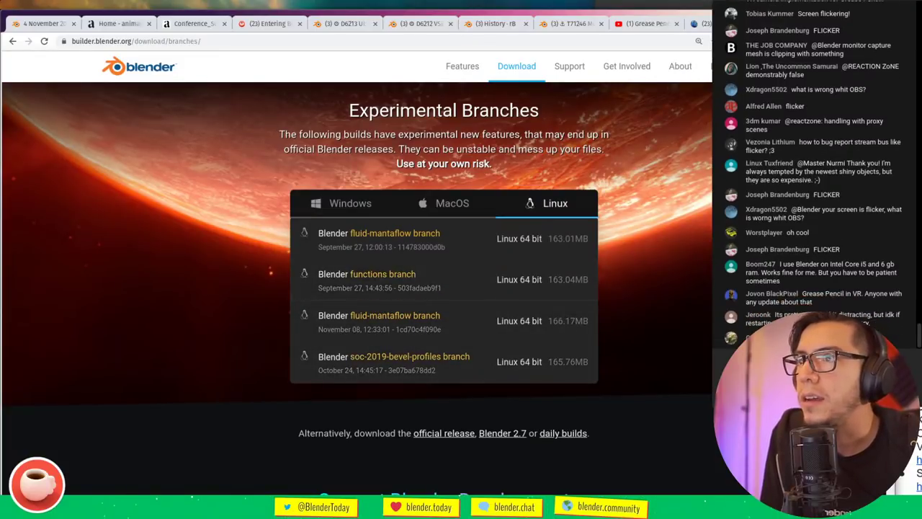
{"action": "left_click", "coordinate": [643, 29]}
{"action": "left_click", "coordinate": [642, 29]}
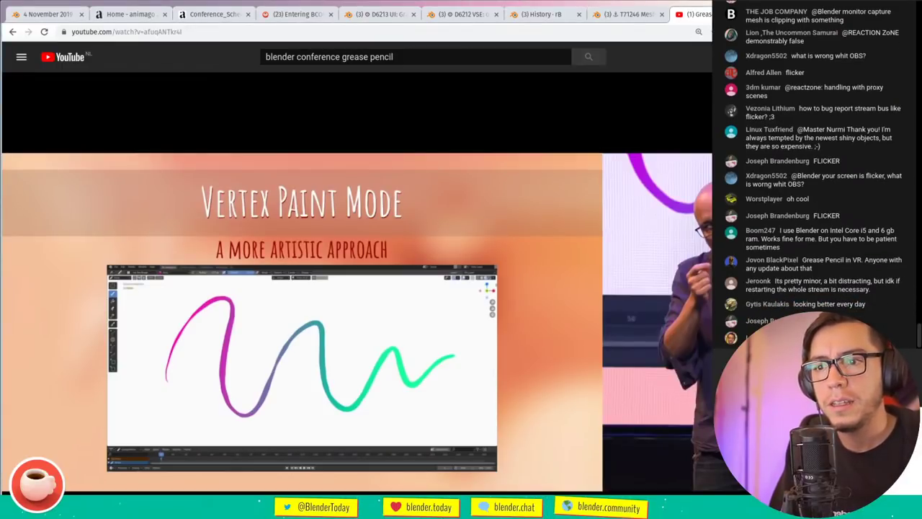
Bring the Rigify super_copy commit window forward and maximise it
{"action": "key", "text": "alt+Tab"}
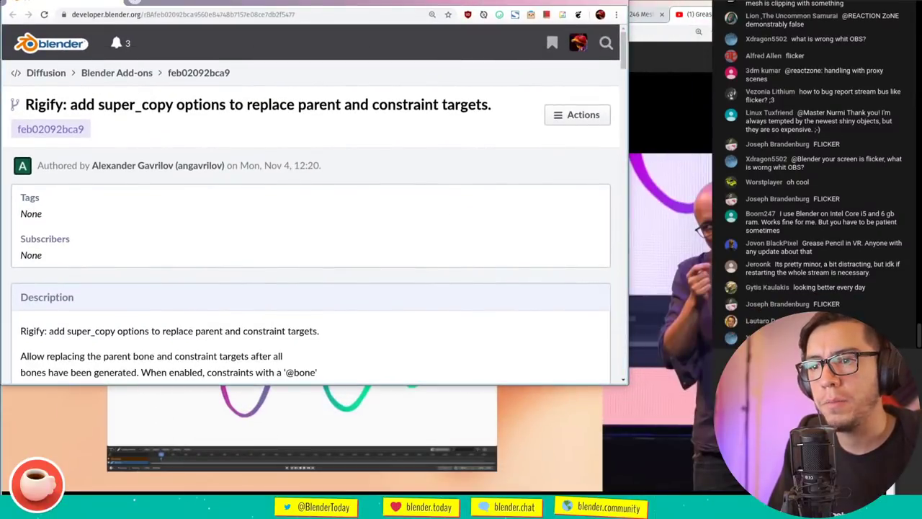
{"action": "left_click", "coordinate": [658, 360]}
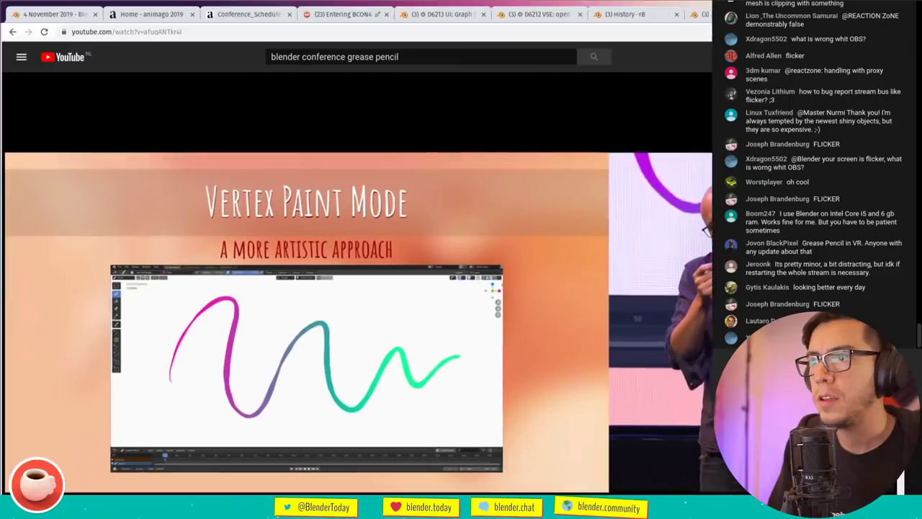
{"action": "key", "text": "alt+Tab"}
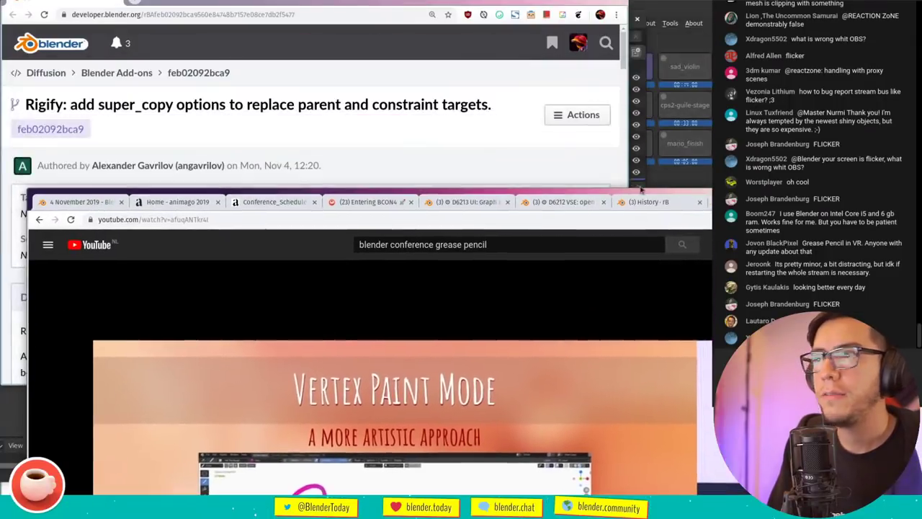
{"action": "key", "text": "super+Up"}
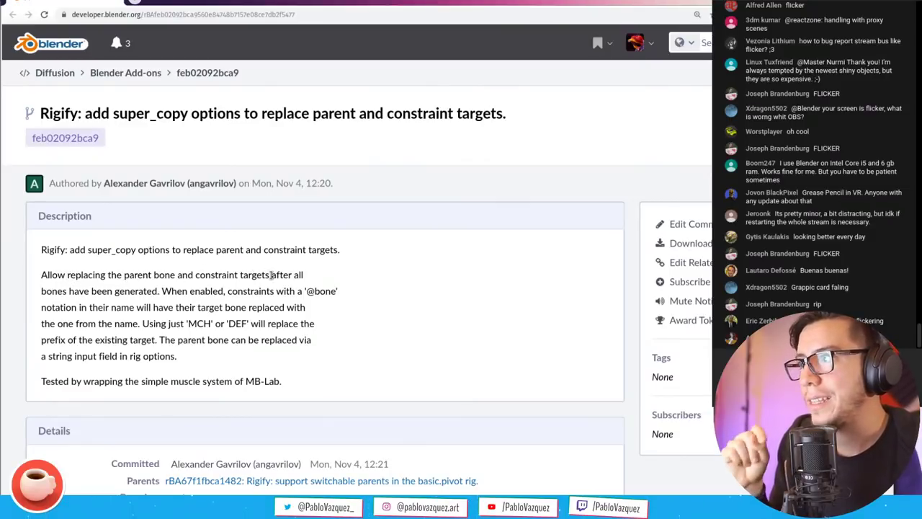
{"action": "left_click_drag", "start_coordinate": [159, 291], "coordinate": [4, 278]}
{"action": "left_click", "coordinate": [101, 286]}
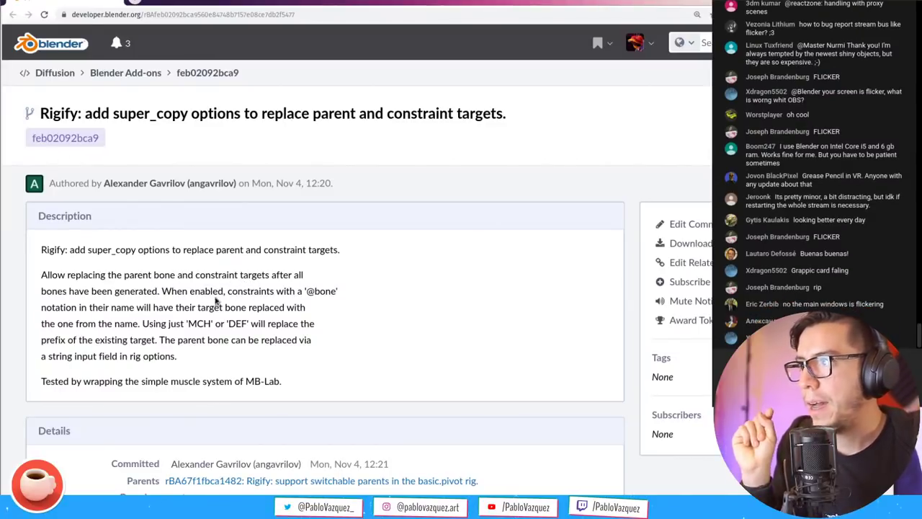
{"action": "double_click", "coordinate": [324, 291]}
{"action": "left_click", "coordinate": [317, 293]}
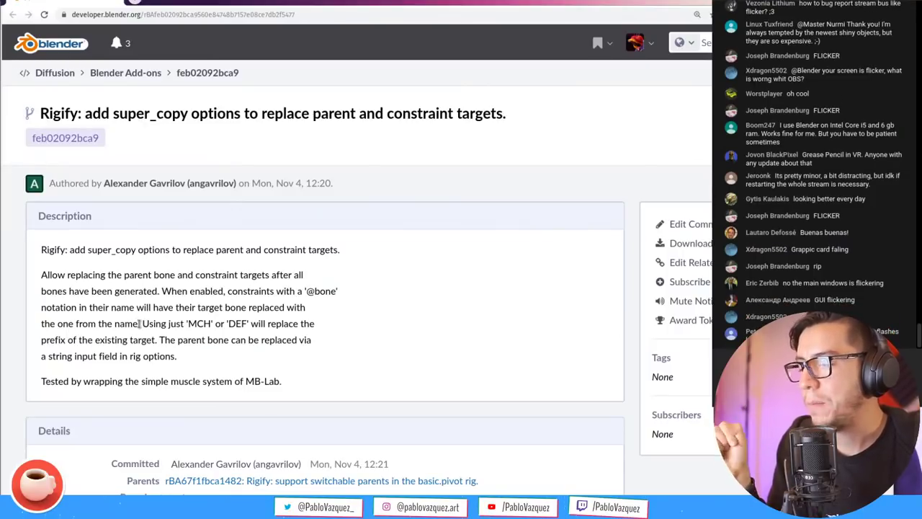
{"action": "left_click_drag", "start_coordinate": [142, 323], "coordinate": [210, 324]}
{"action": "left_click", "coordinate": [165, 336]}
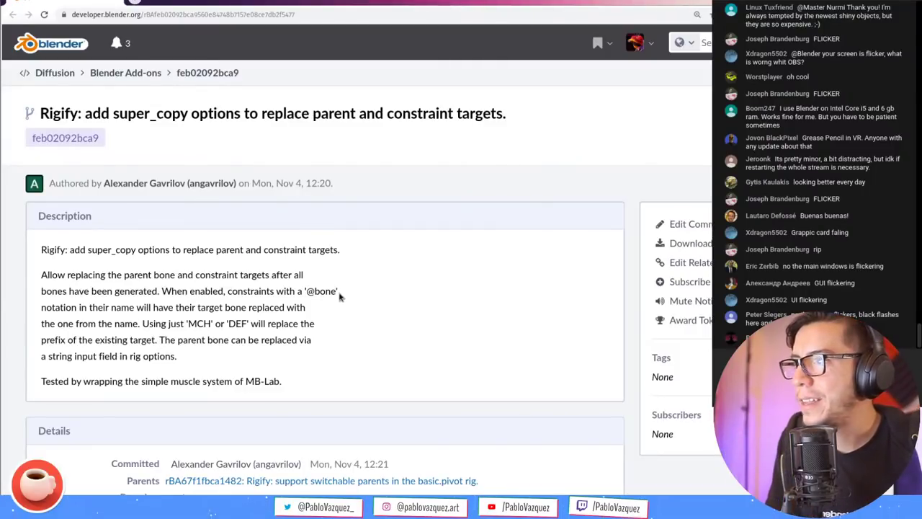
{"action": "left_click_drag", "start_coordinate": [342, 296], "coordinate": [168, 277]}
{"action": "left_click", "coordinate": [158, 291]}
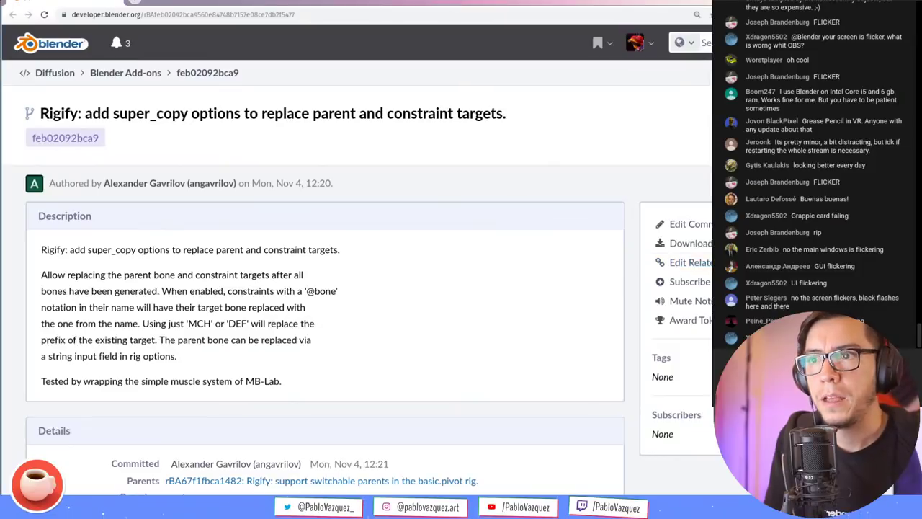
{"action": "key", "text": "alt+Tab"}
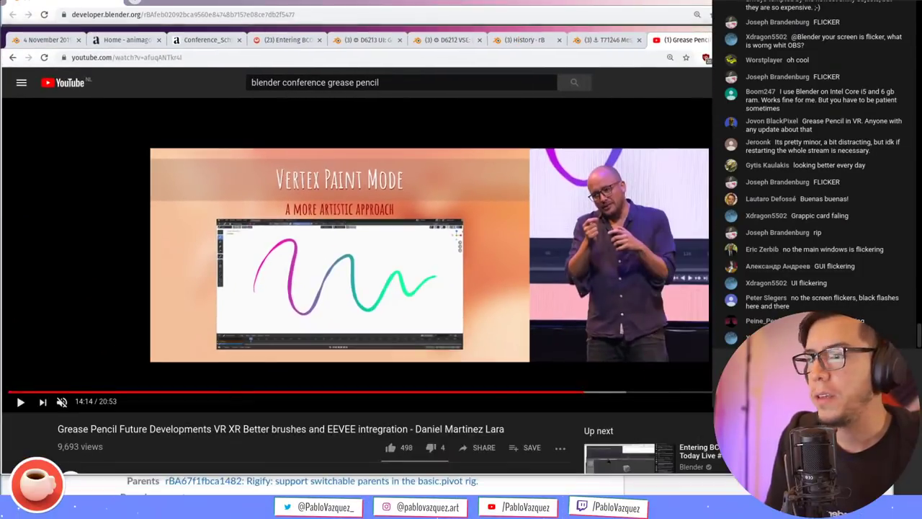
Enlarge Blender's 3D view, hide the sidebar and orbit into the scattered room scene
{"action": "key", "text": "super"}
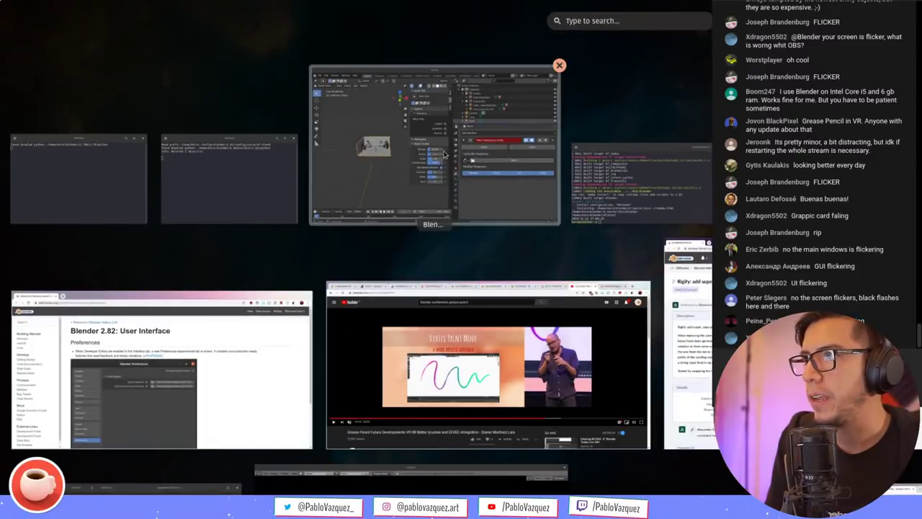
{"action": "left_click", "coordinate": [436, 144]}
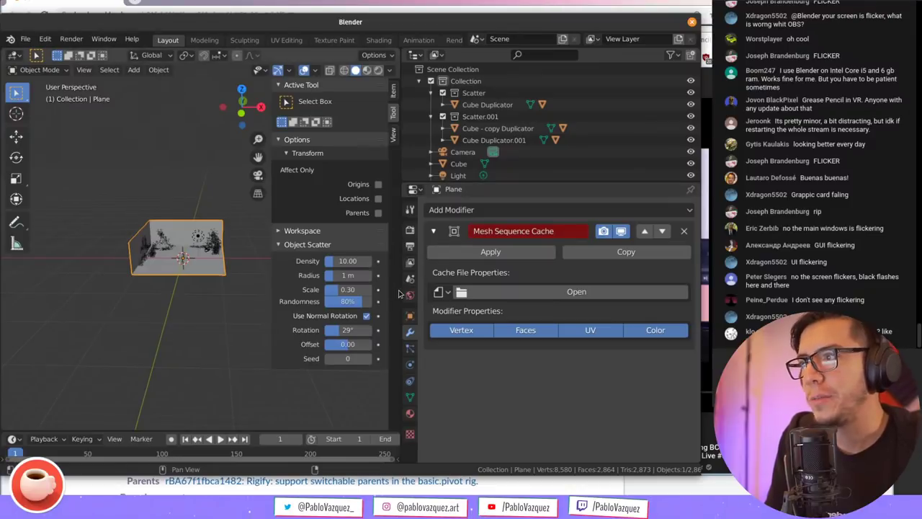
{"action": "left_click_drag", "start_coordinate": [401, 294], "coordinate": [463, 289]}
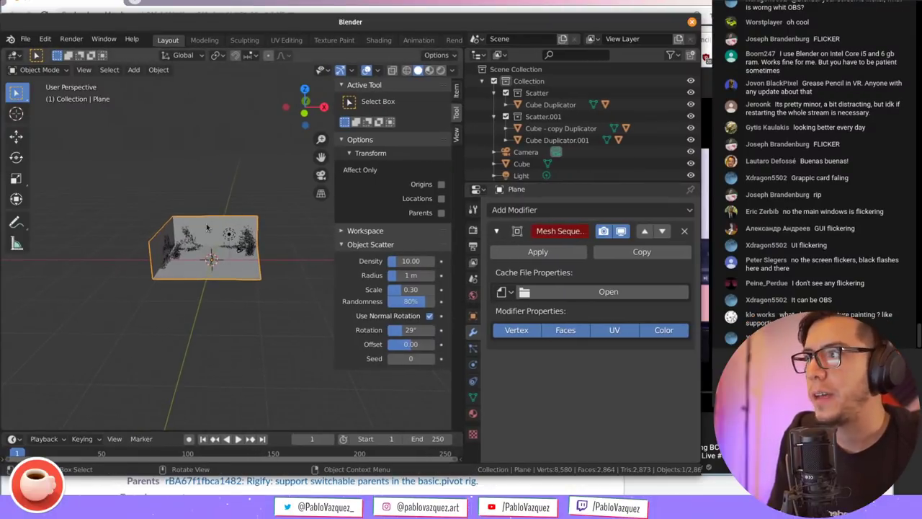
{"action": "key", "text": "n"}
{"action": "scroll", "coordinate": [274, 277], "scroll_direction": "up", "scroll_amount": 5}
{"action": "scroll", "coordinate": [288, 280], "scroll_direction": "down", "scroll_amount": 5}
{"action": "middle_click_drag", "start_coordinate": [295, 280], "coordinate": [305, 281]}
{"action": "scroll", "coordinate": [306, 281], "scroll_direction": "up", "scroll_amount": 4}
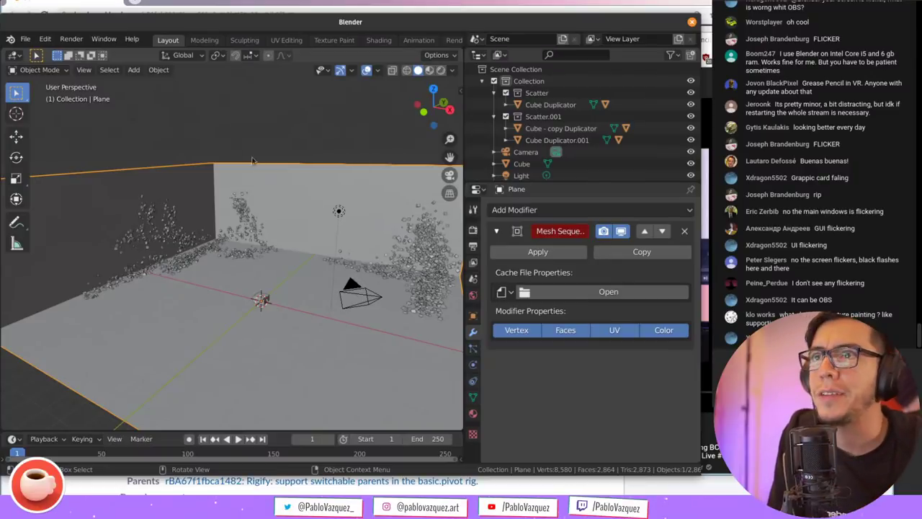
Close Blender without saving and bring the Rigify commit window back
{"action": "left_click_drag", "start_coordinate": [696, 26], "coordinate": [696, 231]}
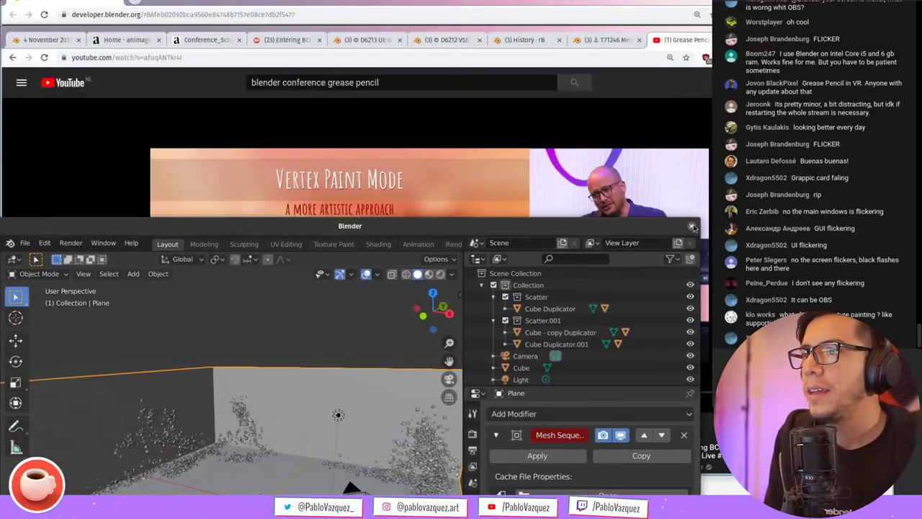
{"action": "left_click", "coordinate": [691, 227]}
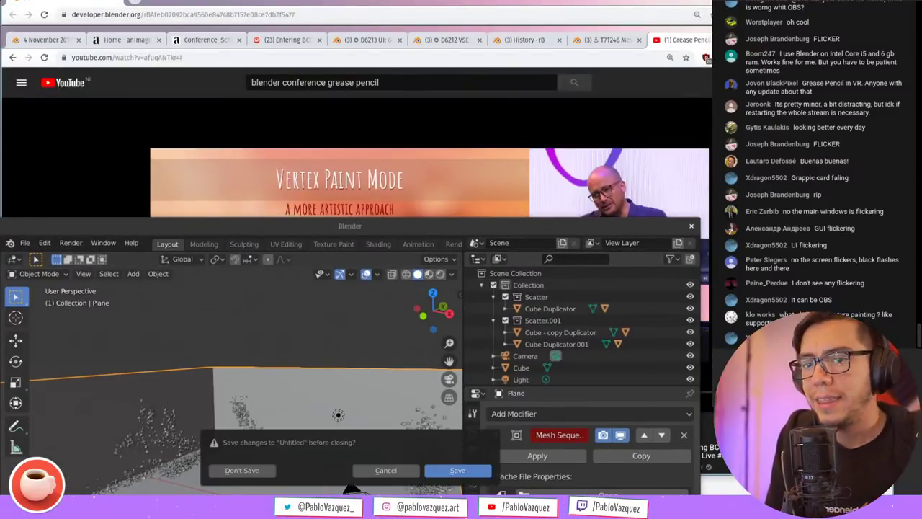
{"action": "left_click", "coordinate": [242, 469]}
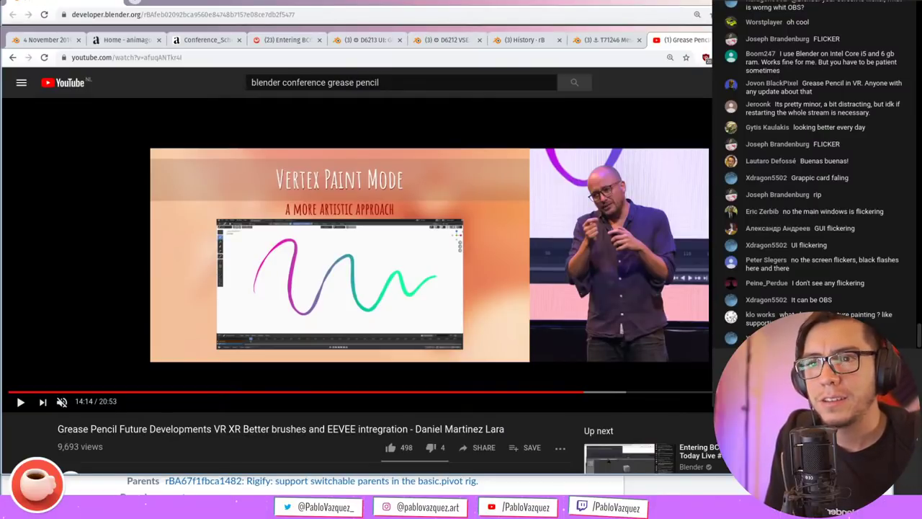
{"action": "key", "text": "alt+Tab"}
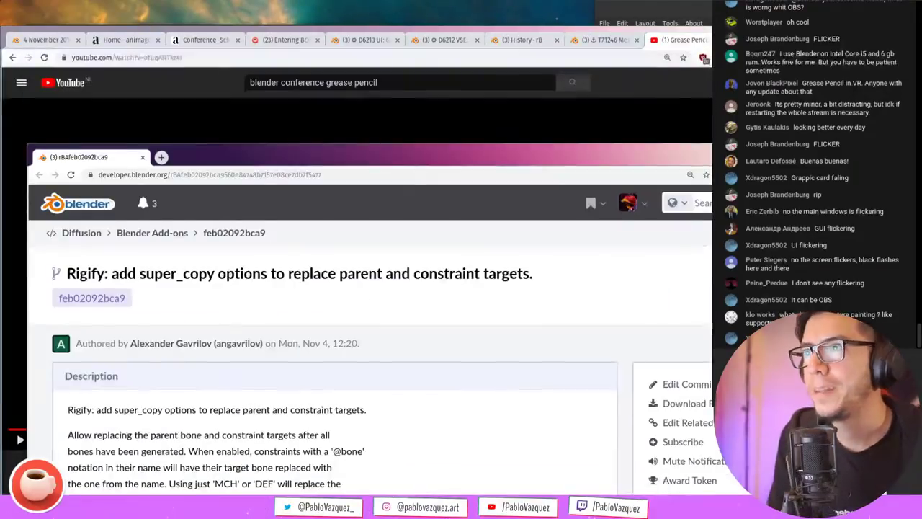
Load blender.today in a new tab and open the Entering BCON4 Blender Today Live #83 post
{"action": "key", "text": "alt+Tab"}
{"action": "key", "text": "ctrl+Tab"}
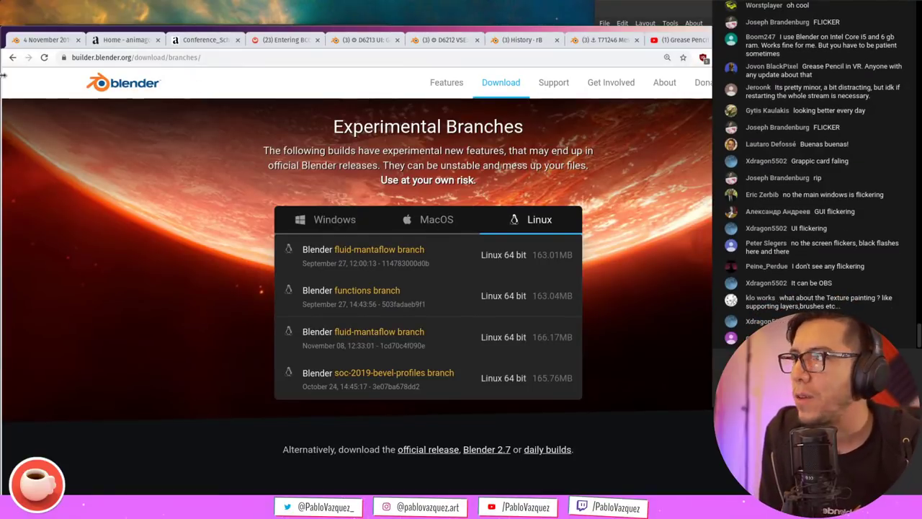
{"action": "key", "text": "ctrl+t"}
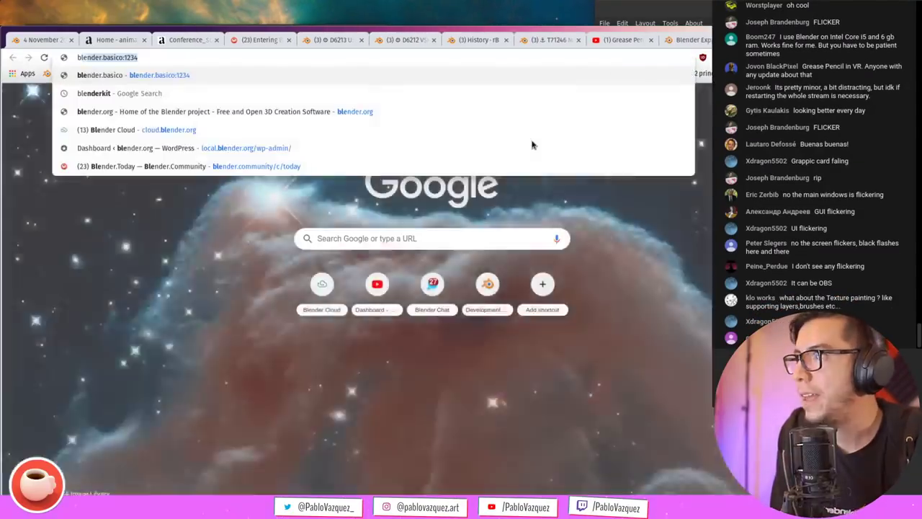
{"action": "type", "text": "blender.tody"}
{"action": "key", "text": "BackSpace"}
{"action": "key", "text": "BackSpace"}
{"action": "type", "text": "day"}
{"action": "key", "text": "Return"}
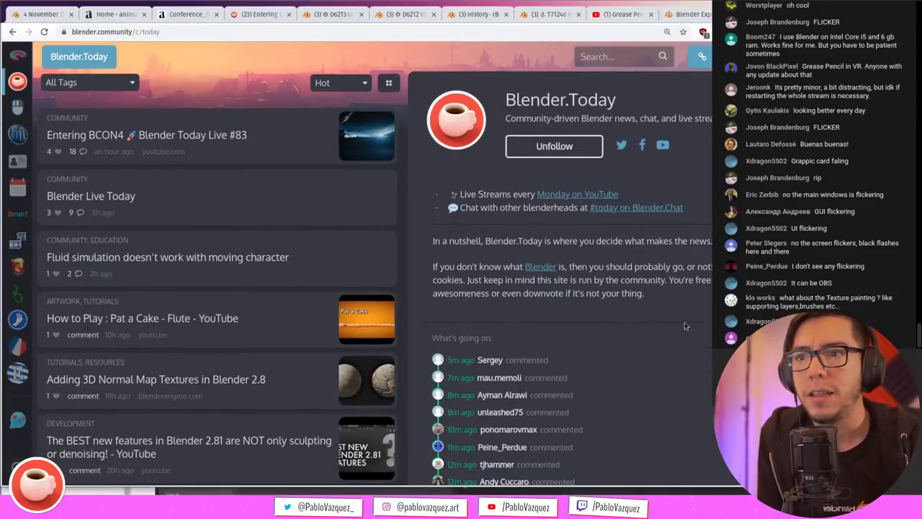
{"action": "left_click_drag", "start_coordinate": [689, 312], "coordinate": [618, 312]}
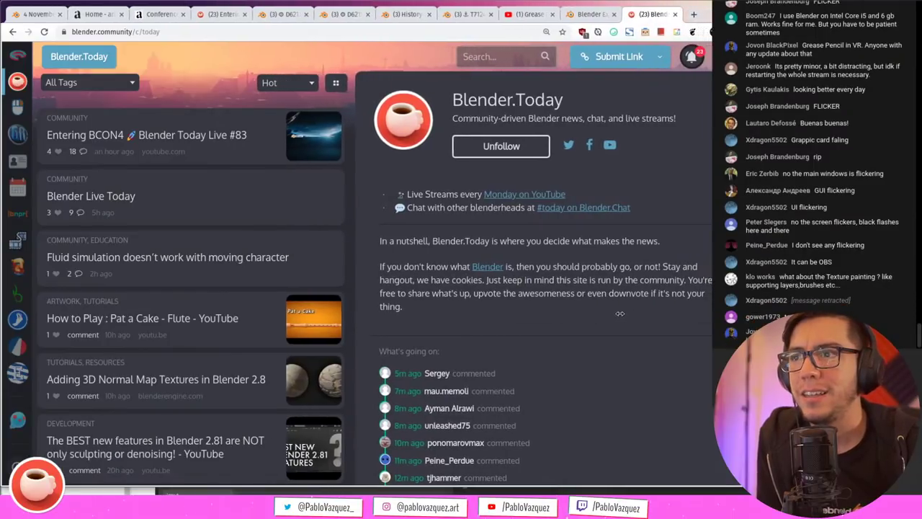
{"action": "left_click", "coordinate": [160, 139]}
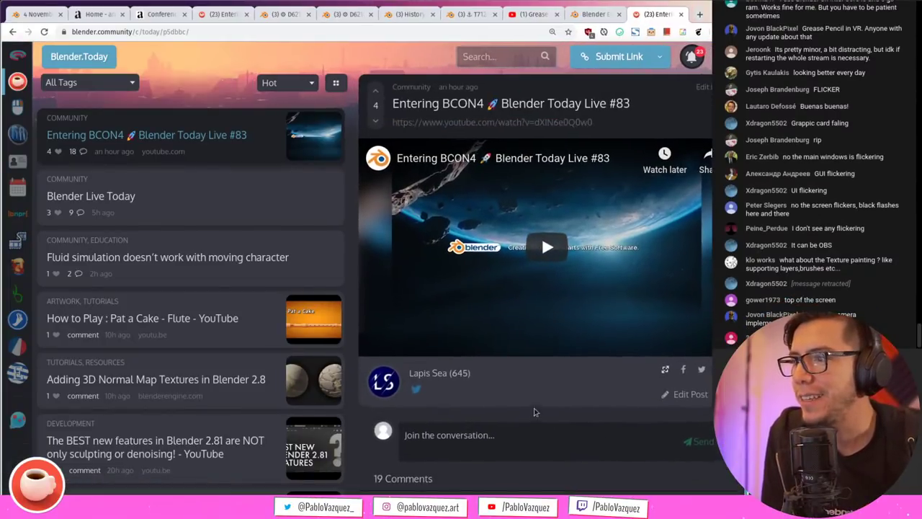
Read the BCON4 post's comments on UV tools and AO baking, then switch to Experimental Branches
{"action": "scroll", "coordinate": [361, 392], "scroll_direction": "down", "scroll_amount": 3}
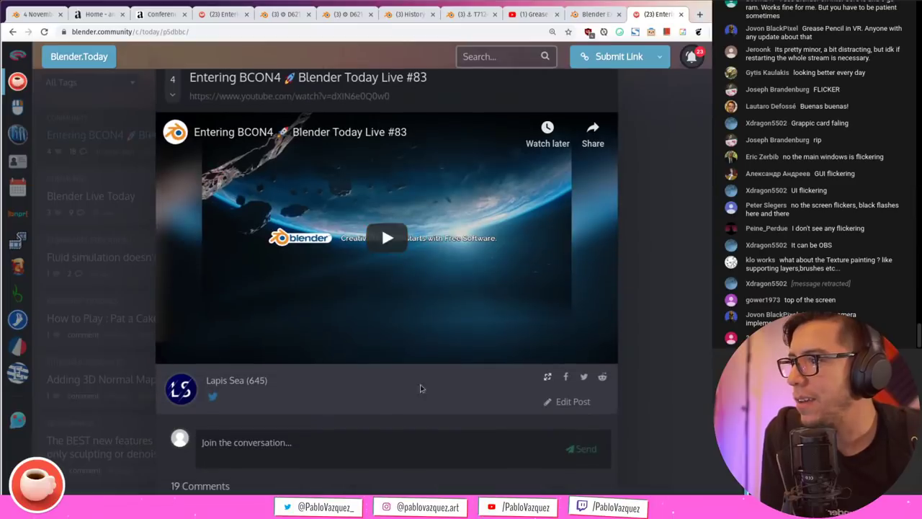
{"action": "scroll", "coordinate": [422, 380], "scroll_direction": "down", "scroll_amount": 2}
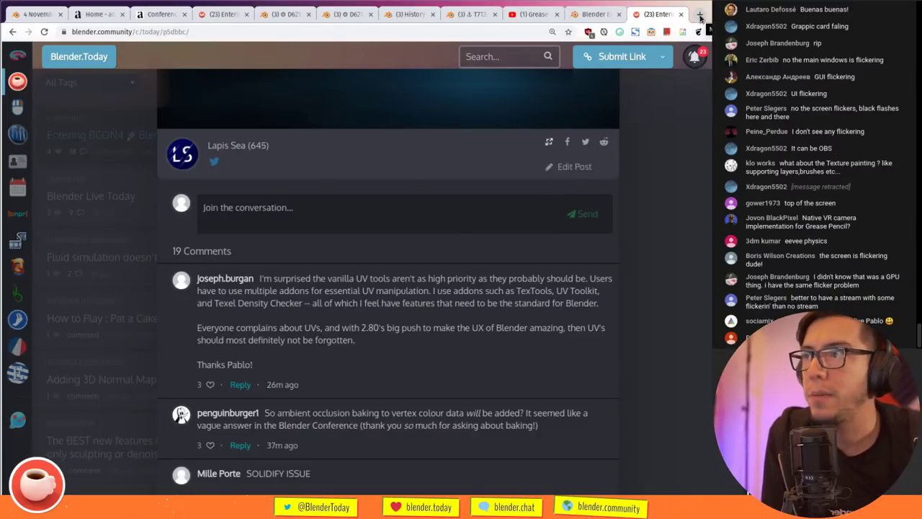
{"action": "left_click", "coordinate": [595, 13]}
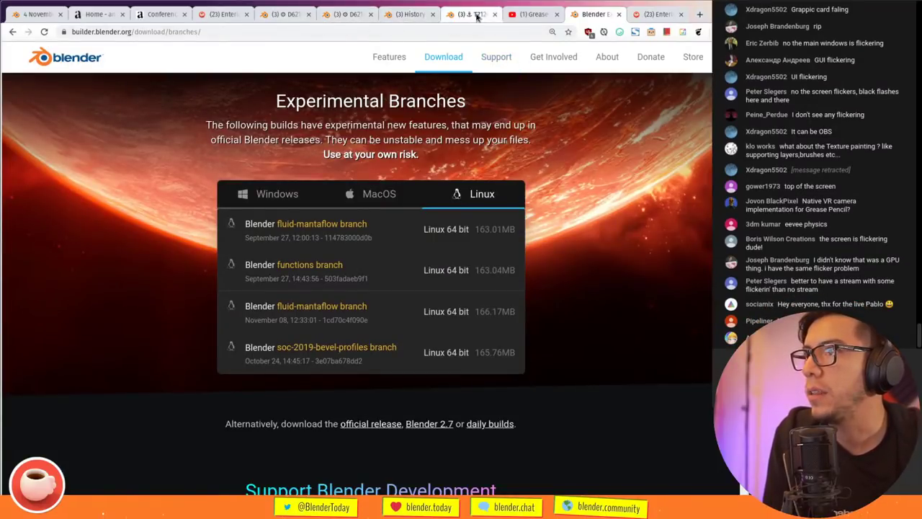
Read the 4 November 2019 devtalk meeting notes, then return to the Blender.Today comments
{"action": "key", "text": "ctrl+t"}
{"action": "type", "text": "deve"}
{"action": "key", "text": "Down"}
{"action": "key", "text": "Return"}
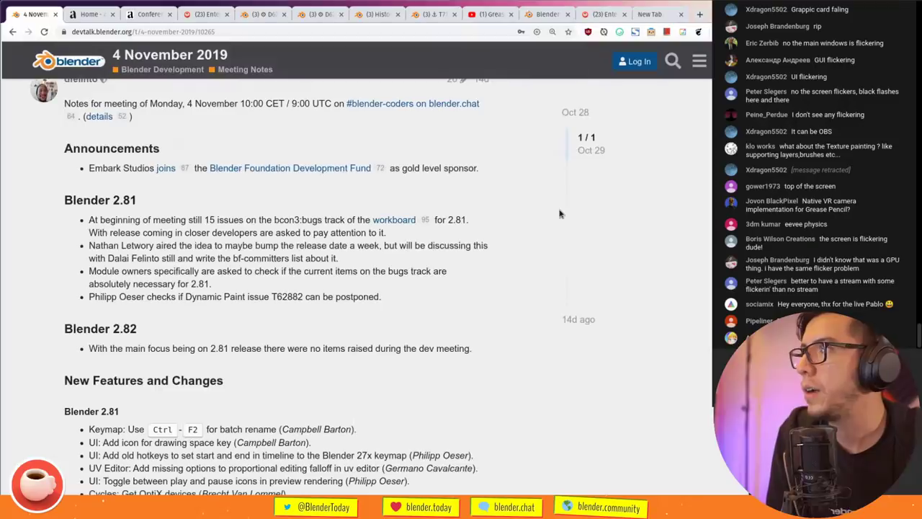
{"action": "scroll", "coordinate": [233, 462], "scroll_direction": "down", "scroll_amount": 3}
{"action": "scroll", "coordinate": [233, 461], "scroll_direction": "down", "scroll_amount": 2}
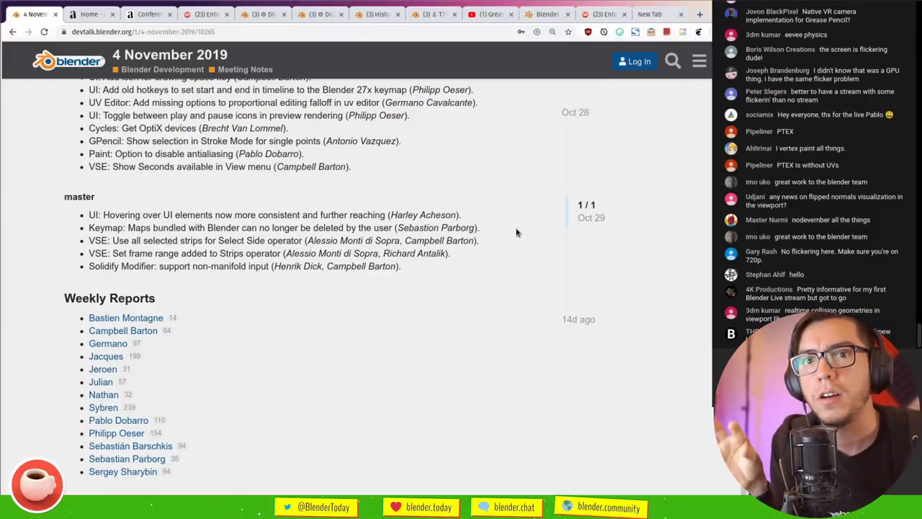
{"action": "left_click", "coordinate": [681, 14]}
{"action": "left_click", "coordinate": [652, 14]}
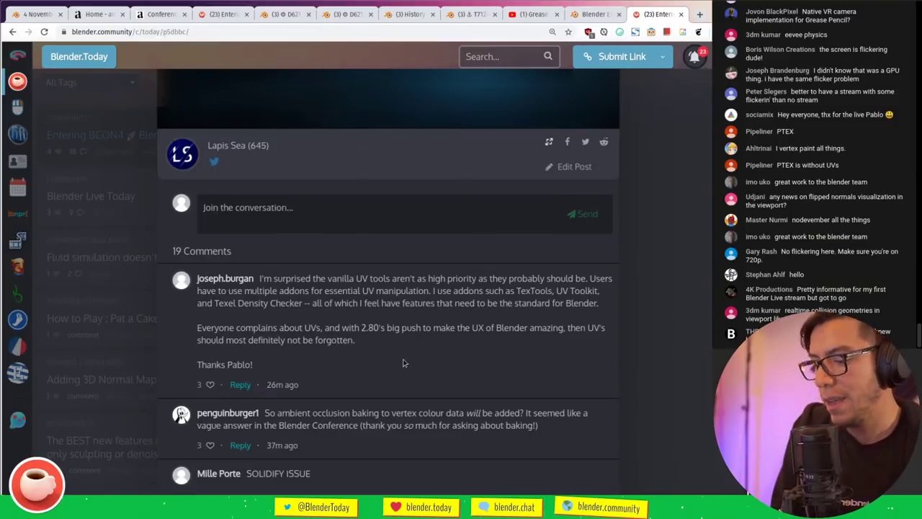
Load fund.blender.org showing €93,915 monthly from 3417 individuals, then return to the BCON4 comments
{"action": "key", "text": "ctrl+t"}
{"action": "type", "text": "fund"}
{"action": "key", "text": "Return"}
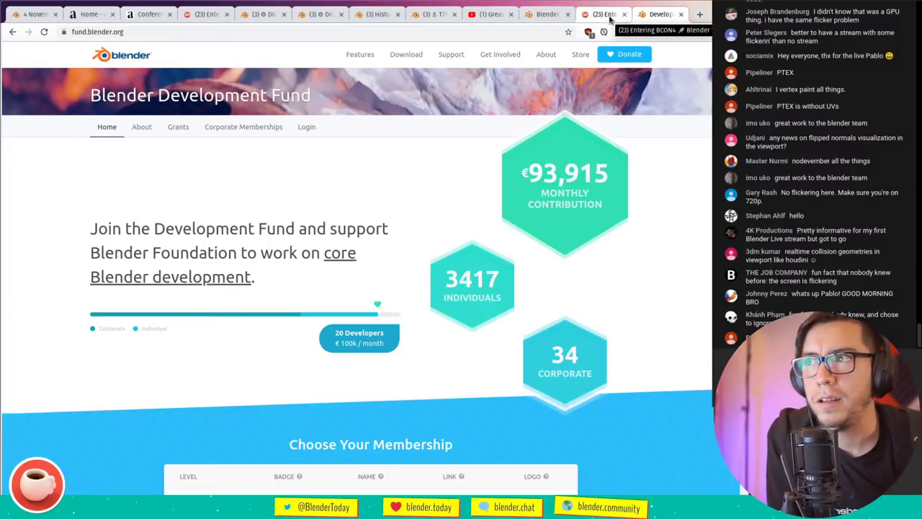
{"action": "left_click", "coordinate": [609, 15]}
{"action": "scroll", "coordinate": [482, 321], "scroll_direction": "down", "scroll_amount": 1}
Like the vanilla UV tools comment and the ambient occlusion baking comment
{"action": "left_click", "coordinate": [210, 333]}
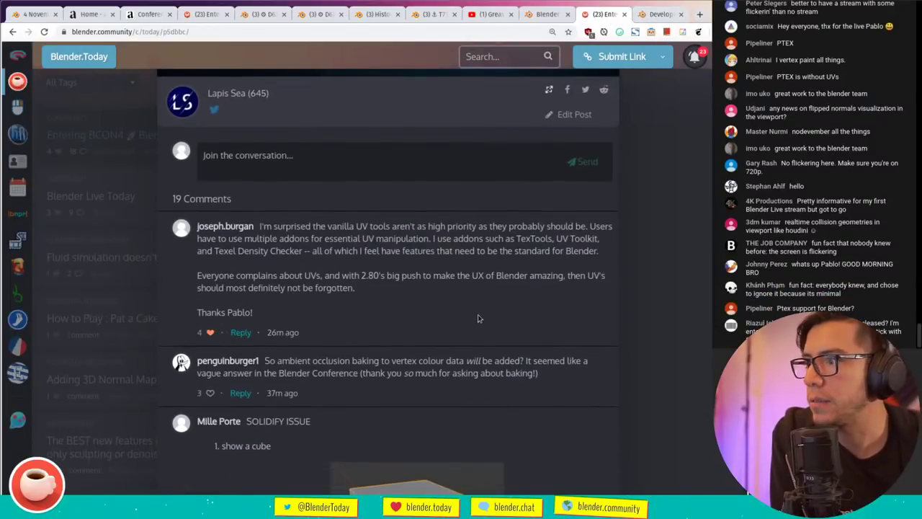
{"action": "scroll", "coordinate": [470, 311], "scroll_direction": "down", "scroll_amount": 1}
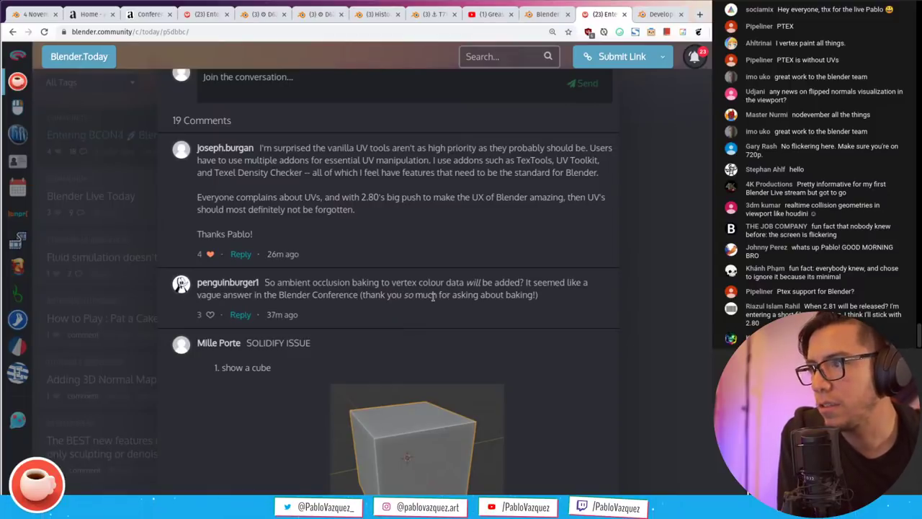
{"action": "left_click", "coordinate": [210, 315]}
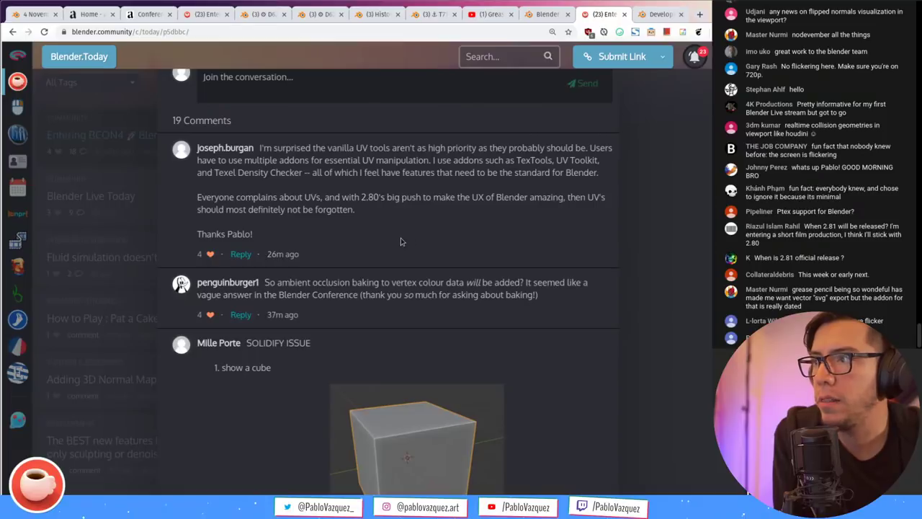
Read through the Solidify issue report and clear the accidental text selection
{"action": "scroll", "coordinate": [395, 257], "scroll_direction": "down", "scroll_amount": 2}
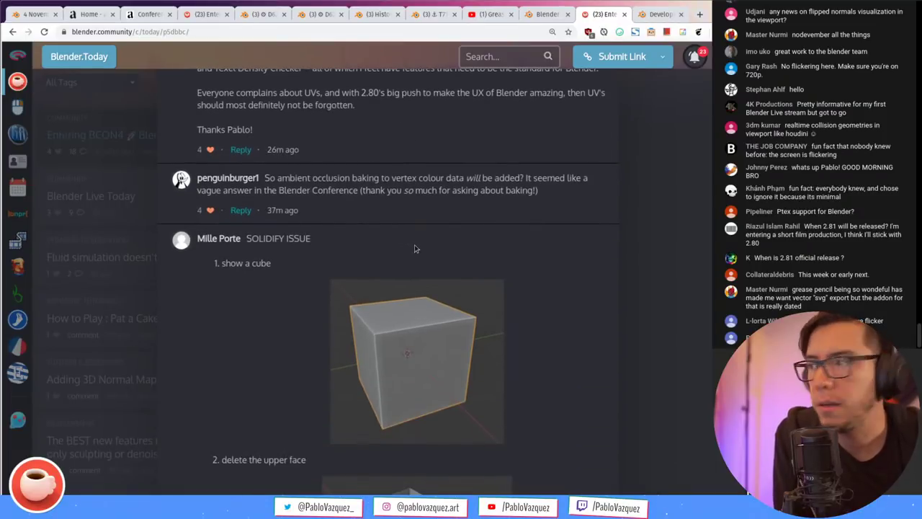
{"action": "scroll", "coordinate": [403, 260], "scroll_direction": "down", "scroll_amount": 2}
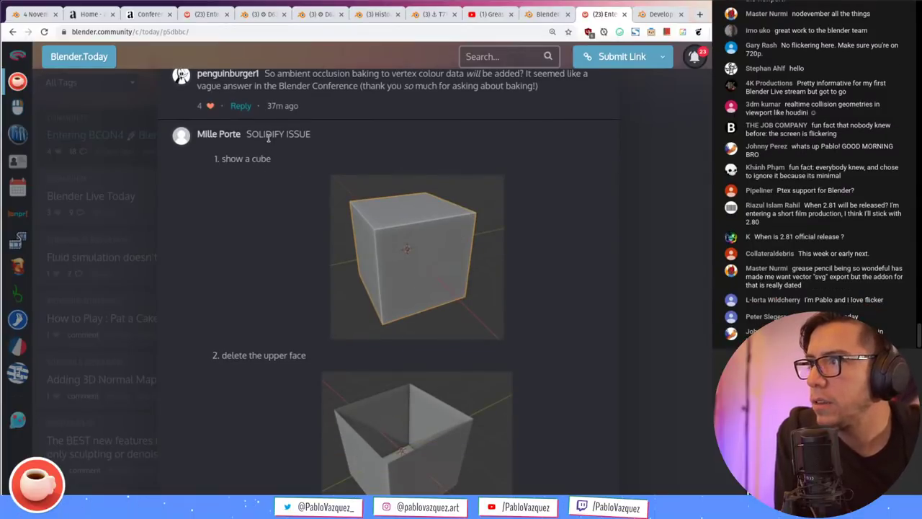
{"action": "scroll", "coordinate": [283, 296], "scroll_direction": "down", "scroll_amount": 3}
{"action": "scroll", "coordinate": [283, 296], "scroll_direction": "down", "scroll_amount": 3}
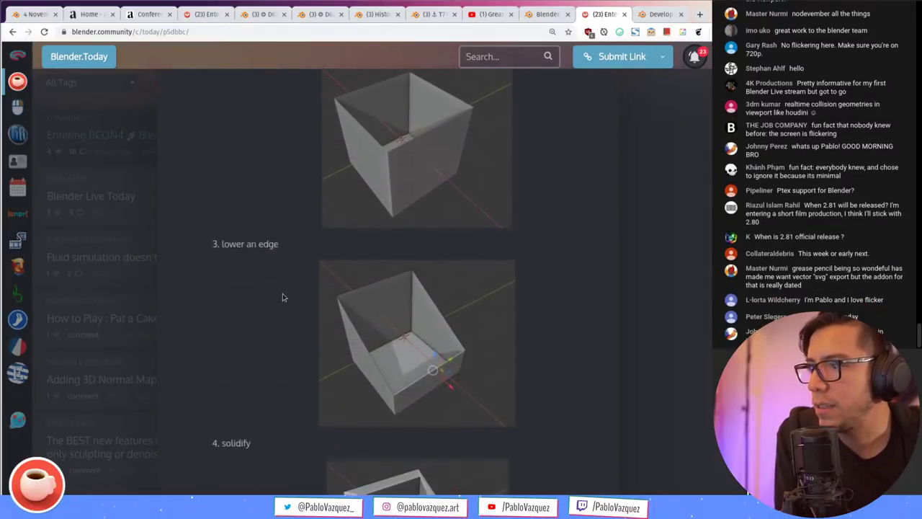
{"action": "scroll", "coordinate": [282, 297], "scroll_direction": "down", "scroll_amount": 3}
{"action": "scroll", "coordinate": [283, 297], "scroll_direction": "down", "scroll_amount": 2}
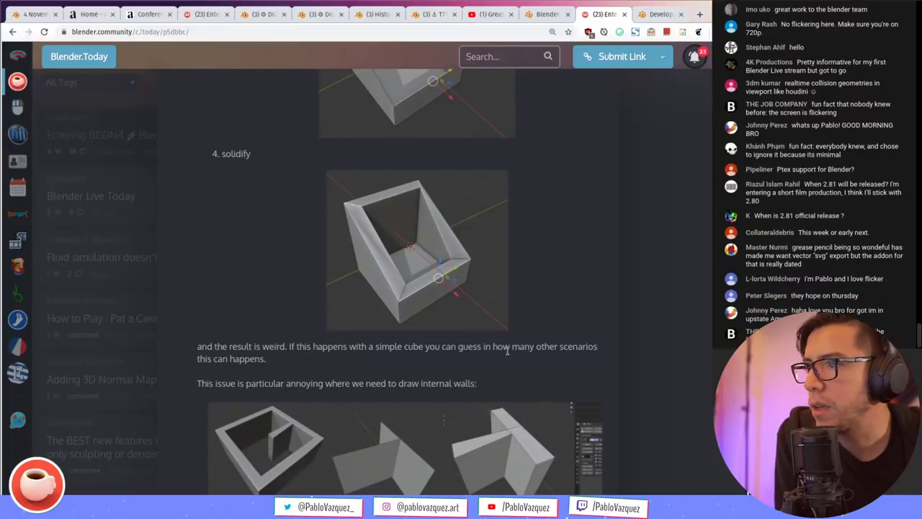
{"action": "scroll", "coordinate": [472, 387], "scroll_direction": "down", "scroll_amount": 2}
{"action": "scroll", "coordinate": [366, 379], "scroll_direction": "down", "scroll_amount": 1}
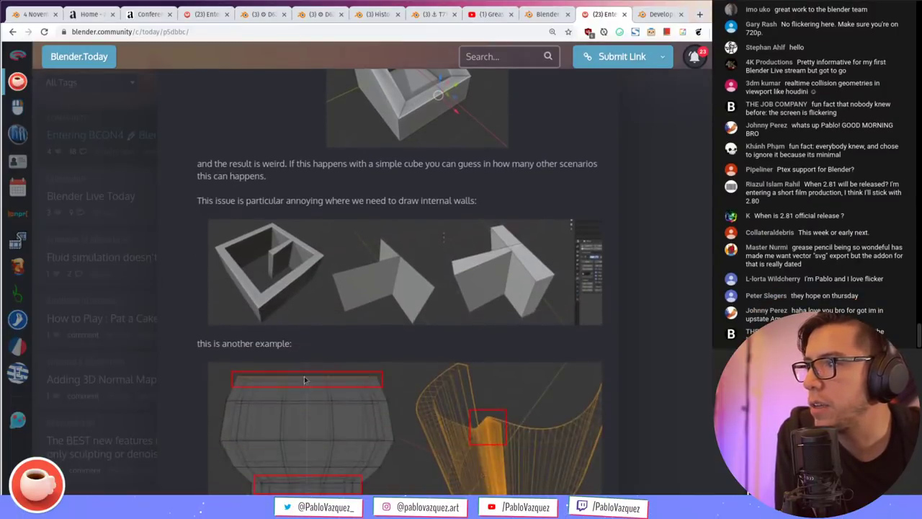
{"action": "scroll", "coordinate": [264, 346], "scroll_direction": "down", "scroll_amount": 2}
{"action": "scroll", "coordinate": [310, 361], "scroll_direction": "down", "scroll_amount": 2}
{"action": "scroll", "coordinate": [358, 371], "scroll_direction": "down", "scroll_amount": 1}
{"action": "scroll", "coordinate": [361, 262], "scroll_direction": "down", "scroll_amount": 2}
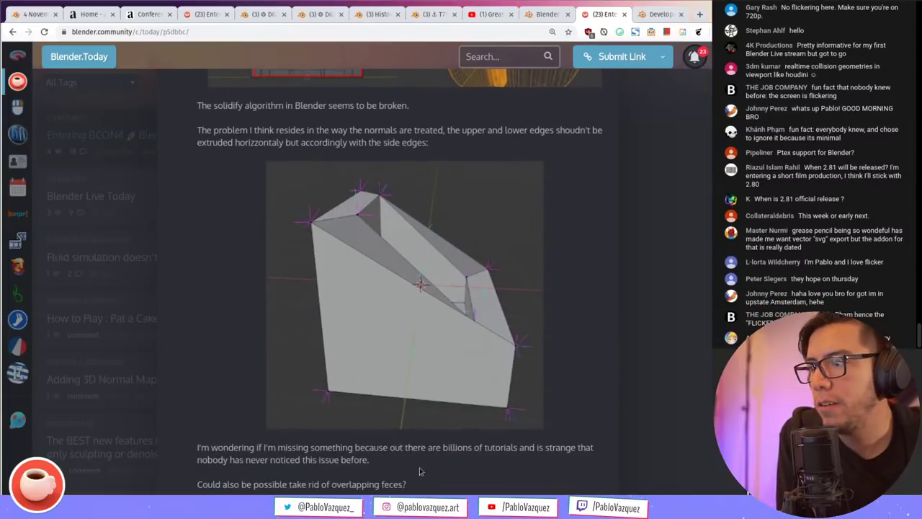
{"action": "left_click_drag", "start_coordinate": [408, 484], "coordinate": [530, 320]}
{"action": "left_click", "coordinate": [595, 300]}
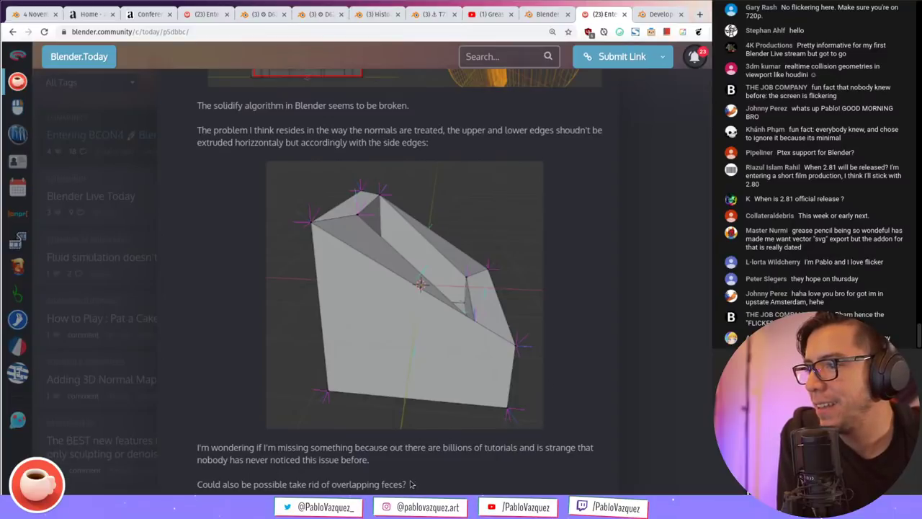
{"action": "scroll", "coordinate": [411, 485], "scroll_direction": "down", "scroll_amount": 1}
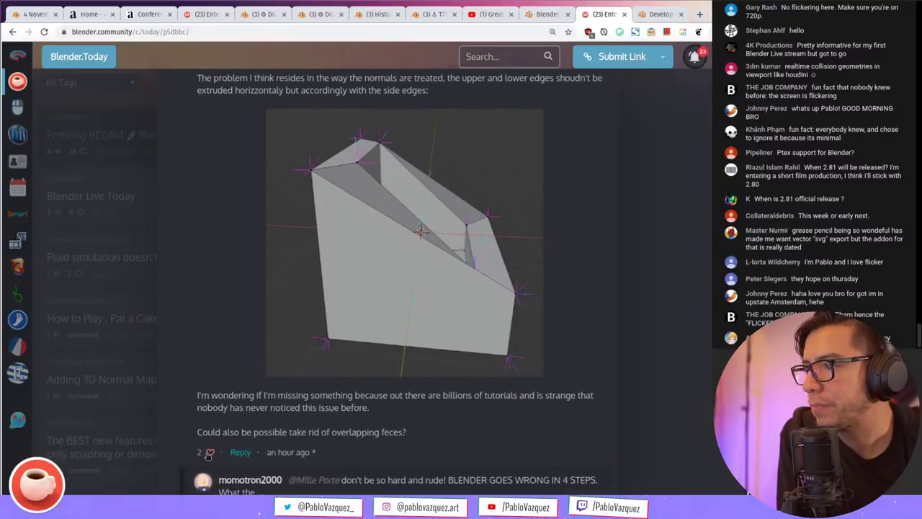
Like the Solidify issue comment, bringing it to 3 likes, and scroll through its replies
{"action": "left_click", "coordinate": [211, 452]}
{"action": "scroll", "coordinate": [415, 438], "scroll_direction": "up", "scroll_amount": 2}
{"action": "scroll", "coordinate": [430, 380], "scroll_direction": "up", "scroll_amount": 2}
{"action": "scroll", "coordinate": [504, 371], "scroll_direction": "down", "scroll_amount": 3}
{"action": "scroll", "coordinate": [461, 372], "scroll_direction": "down", "scroll_amount": 2}
{"action": "scroll", "coordinate": [447, 373], "scroll_direction": "down", "scroll_amount": 2}
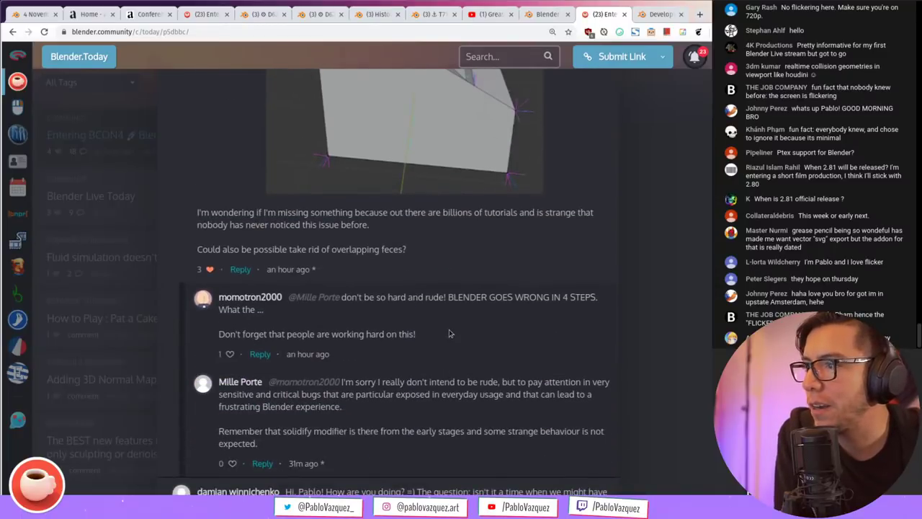
{"action": "scroll", "coordinate": [429, 352], "scroll_direction": "up", "scroll_amount": 4}
{"action": "scroll", "coordinate": [422, 353], "scroll_direction": "up", "scroll_amount": 3}
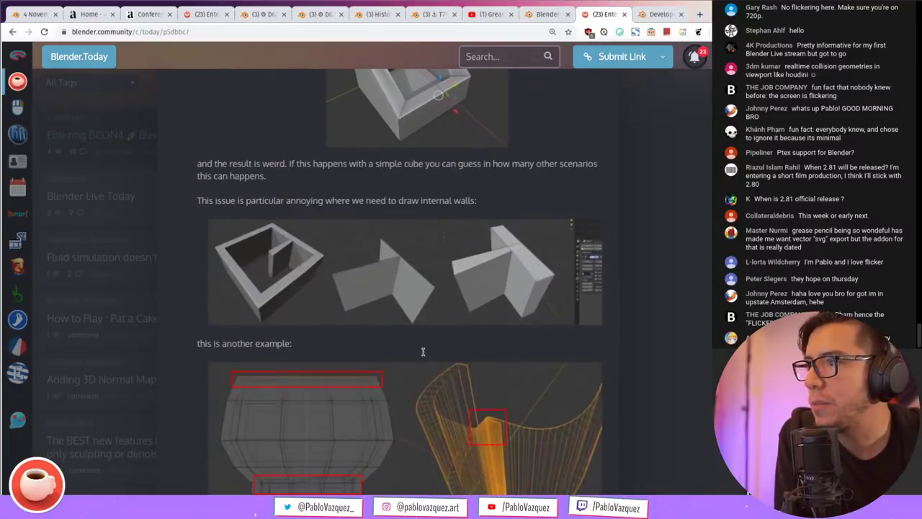
{"action": "scroll", "coordinate": [407, 346], "scroll_direction": "down", "scroll_amount": 1}
{"action": "scroll", "coordinate": [382, 360], "scroll_direction": "down", "scroll_amount": 3}
{"action": "scroll", "coordinate": [367, 389], "scroll_direction": "down", "scroll_amount": 3}
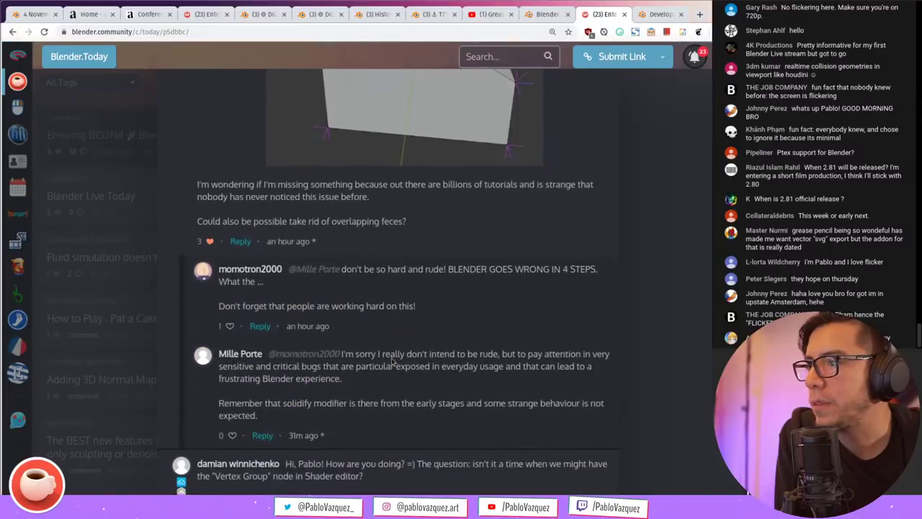
{"action": "scroll", "coordinate": [453, 380], "scroll_direction": "down", "scroll_amount": 1}
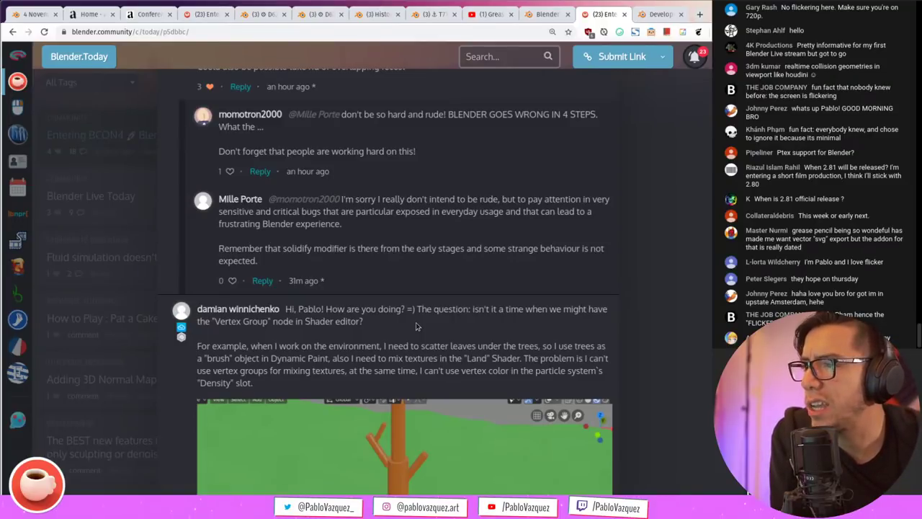
Scroll past the Vertex Group node question and its node screenshot toward the Face Orientation question
{"action": "scroll", "coordinate": [416, 326], "scroll_direction": "down", "scroll_amount": 1}
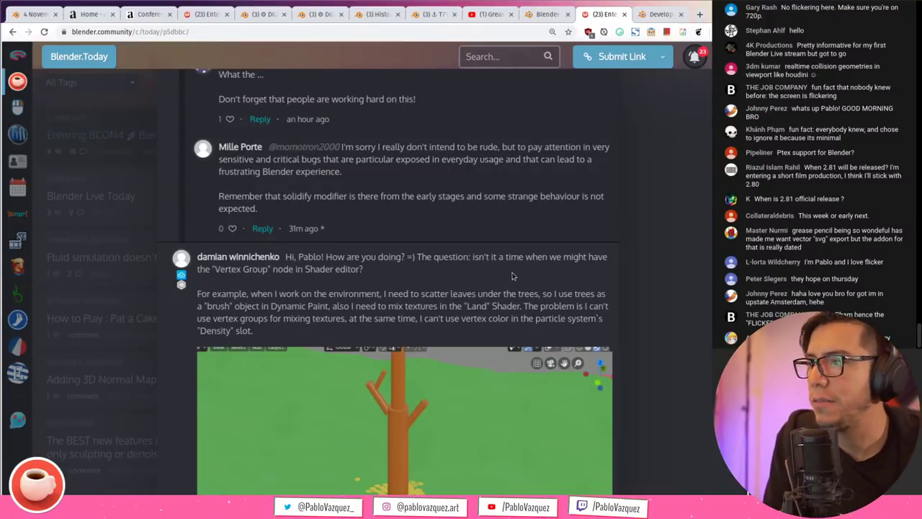
{"action": "scroll", "coordinate": [485, 329], "scroll_direction": "down", "scroll_amount": 2}
{"action": "scroll", "coordinate": [512, 473], "scroll_direction": "down", "scroll_amount": 2}
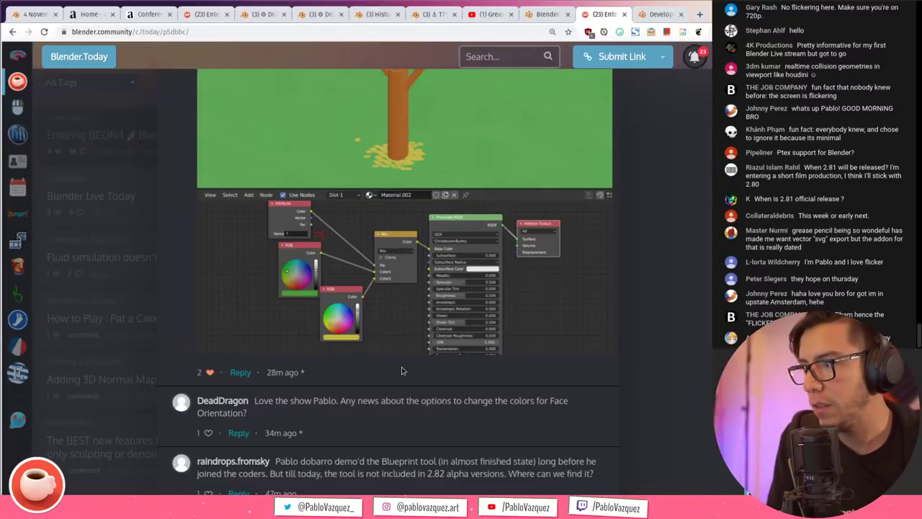
{"action": "scroll", "coordinate": [402, 371], "scroll_direction": "up", "scroll_amount": 5}
Load the Nodevember Twitter profile at twitter.com/nodevemberio in a new tab
{"action": "key", "text": "ctrl+t"}
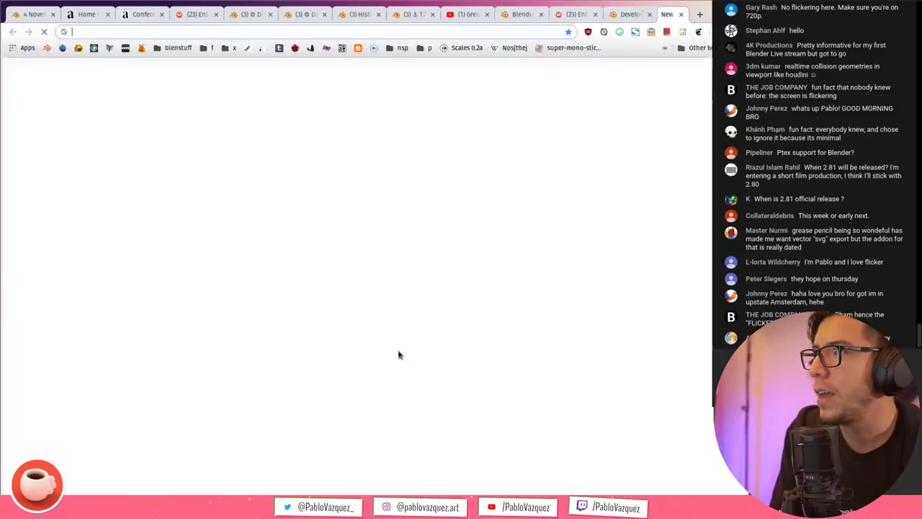
{"action": "type", "text": "twitter.com/"}
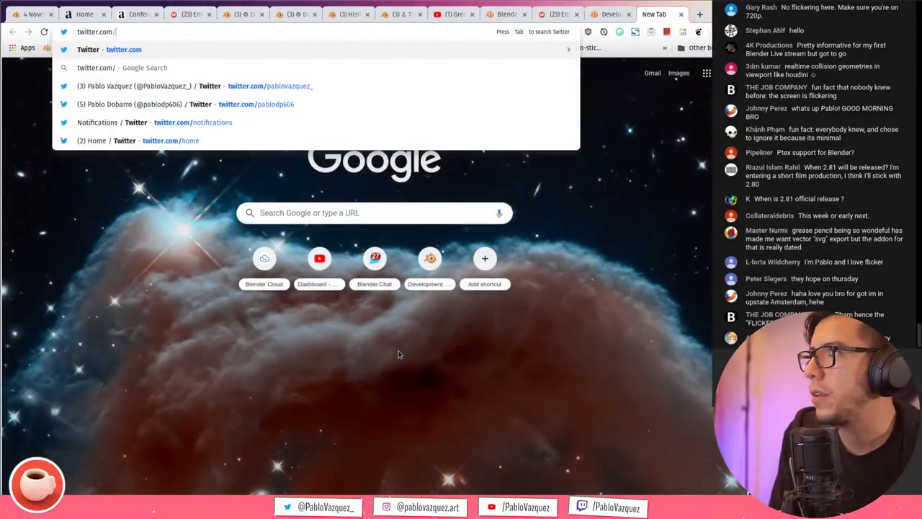
{"action": "type", "text": "nodevemberio"}
{"action": "key", "text": "Return"}
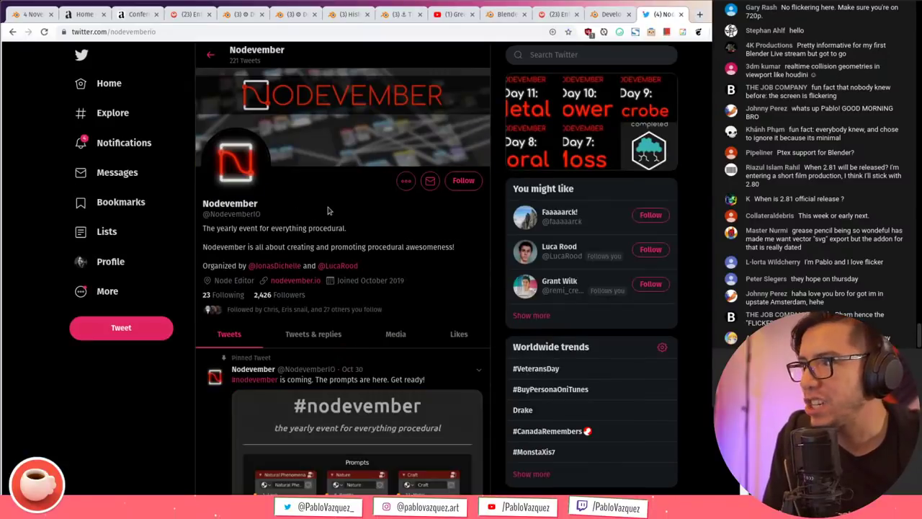
{"action": "scroll", "coordinate": [447, 293], "scroll_direction": "down", "scroll_amount": 3}
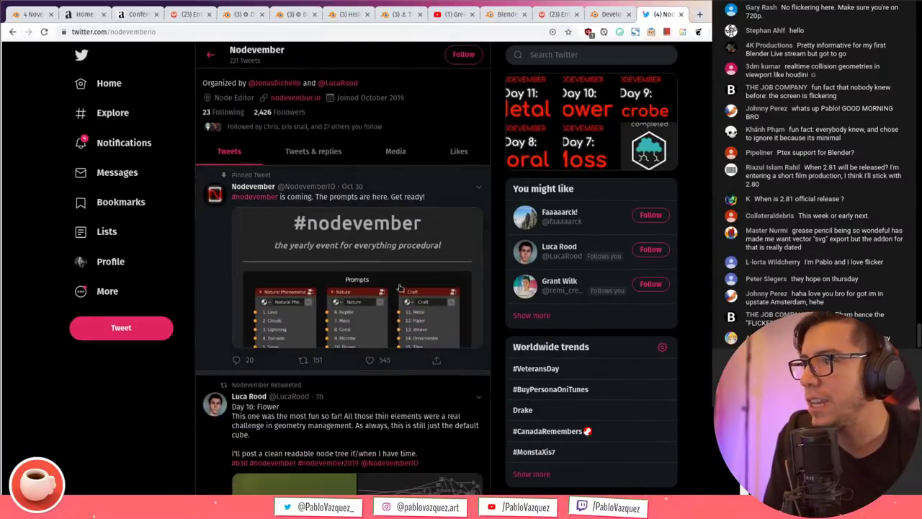
View the pinned Nodevember prompts image, then show all #nodevember posts
{"action": "left_click", "coordinate": [387, 284]}
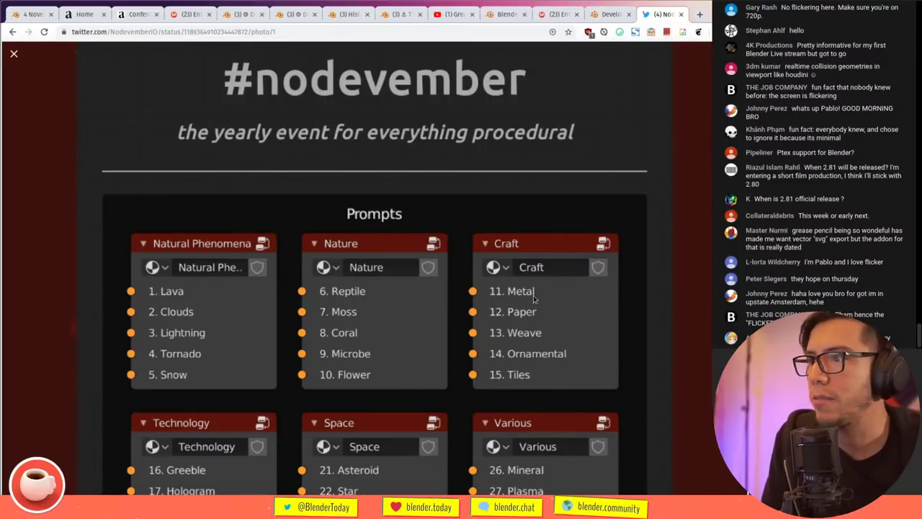
{"action": "left_click", "coordinate": [692, 298]}
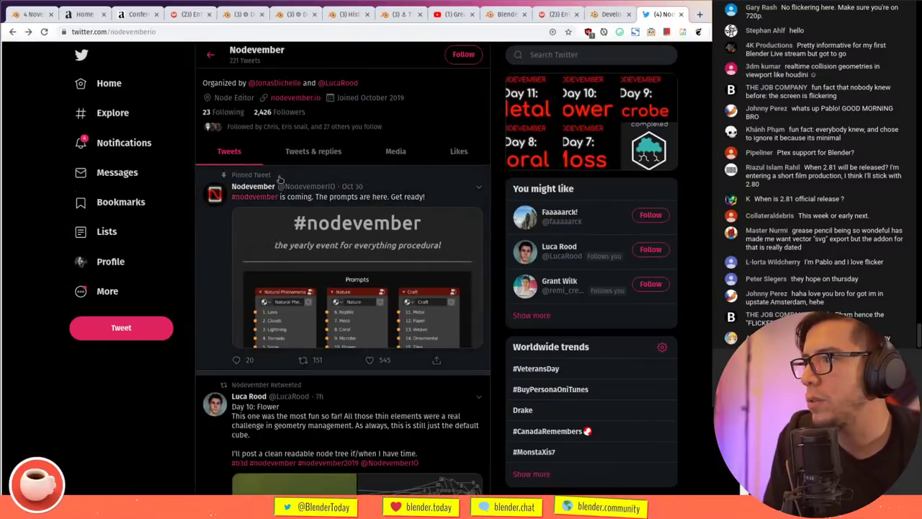
{"action": "left_click", "coordinate": [258, 197]}
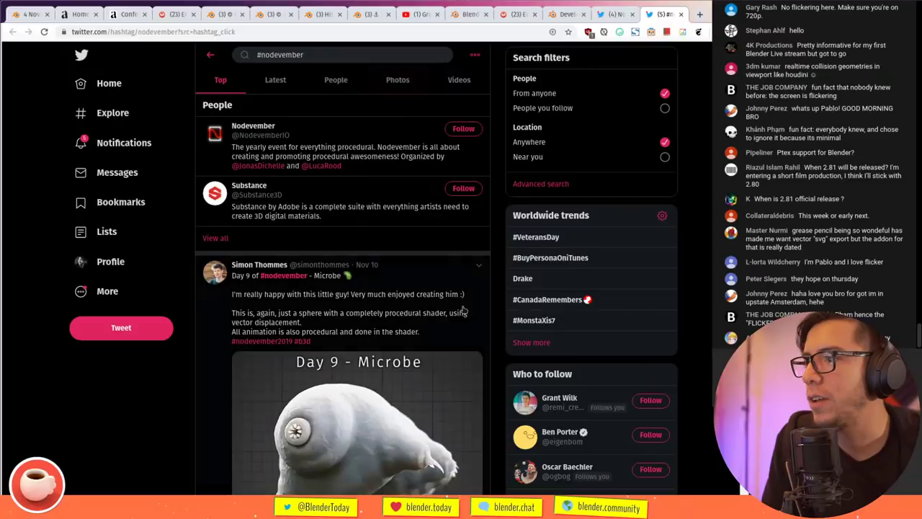
Browse the #nodevember posts and view the moss sphere render and its node graph
{"action": "scroll", "coordinate": [456, 328], "scroll_direction": "down", "scroll_amount": 2}
{"action": "scroll", "coordinate": [456, 328], "scroll_direction": "down", "scroll_amount": 5}
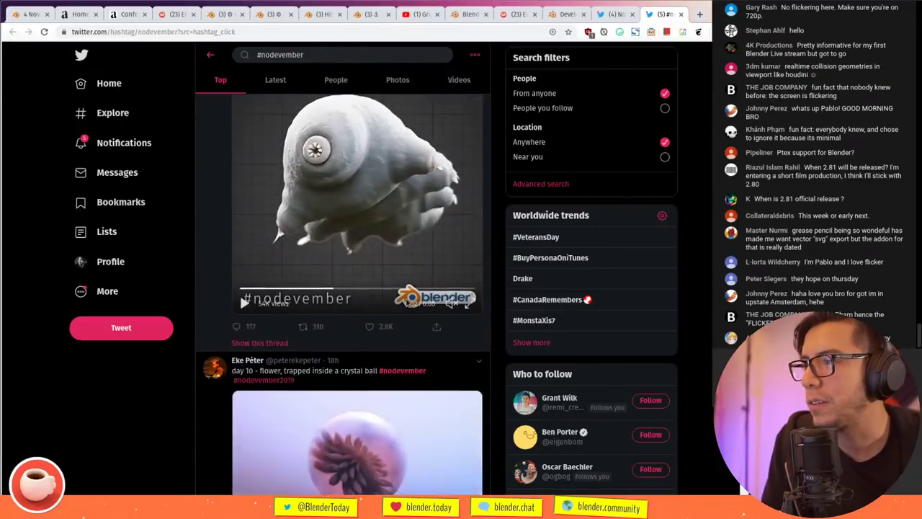
{"action": "scroll", "coordinate": [434, 380], "scroll_direction": "down", "scroll_amount": 3}
{"action": "scroll", "coordinate": [461, 379], "scroll_direction": "down", "scroll_amount": 2}
{"action": "scroll", "coordinate": [489, 378], "scroll_direction": "down", "scroll_amount": 3}
{"action": "scroll", "coordinate": [468, 374], "scroll_direction": "down", "scroll_amount": 1}
{"action": "scroll", "coordinate": [440, 371], "scroll_direction": "down", "scroll_amount": 1}
{"action": "scroll", "coordinate": [411, 368], "scroll_direction": "down", "scroll_amount": 1}
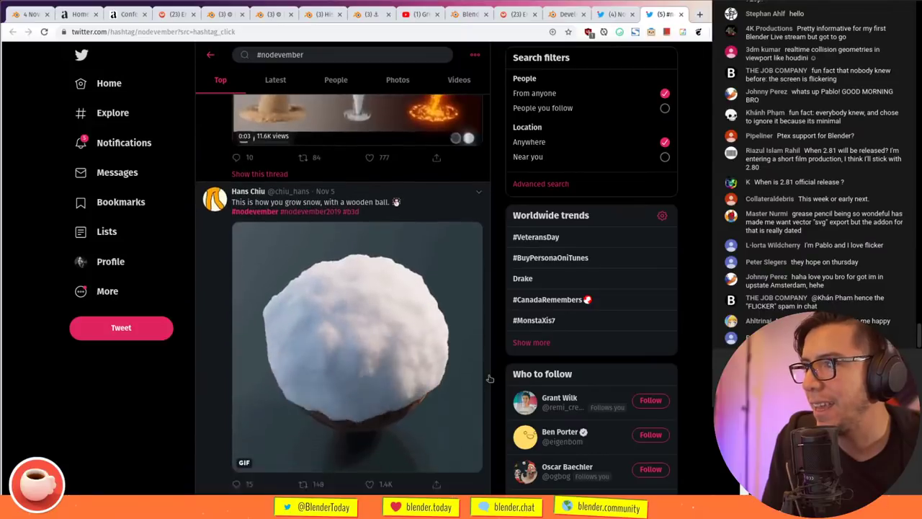
{"action": "scroll", "coordinate": [426, 358], "scroll_direction": "down", "scroll_amount": 1}
{"action": "scroll", "coordinate": [447, 353], "scroll_direction": "down", "scroll_amount": 1}
{"action": "scroll", "coordinate": [469, 346], "scroll_direction": "down", "scroll_amount": 2}
{"action": "scroll", "coordinate": [475, 338], "scroll_direction": "up", "scroll_amount": 3}
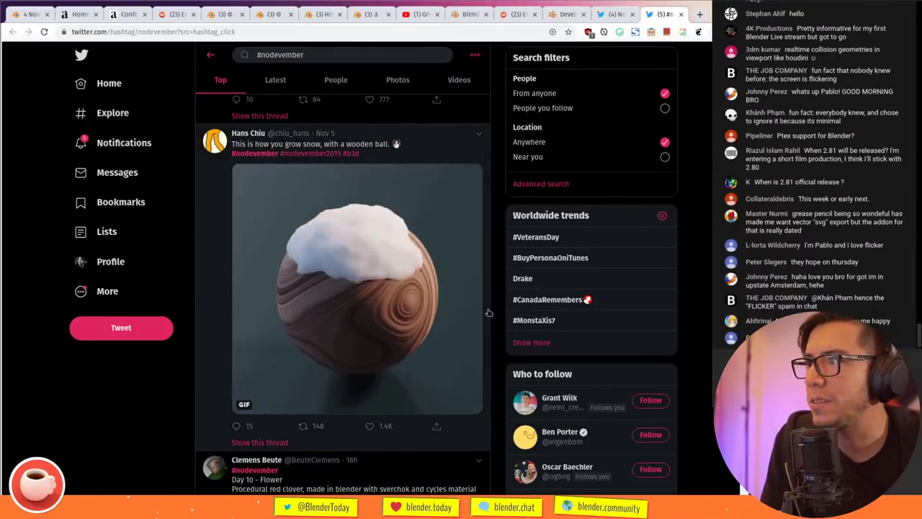
{"action": "scroll", "coordinate": [486, 315], "scroll_direction": "down", "scroll_amount": 4}
{"action": "scroll", "coordinate": [482, 311], "scroll_direction": "down", "scroll_amount": 3}
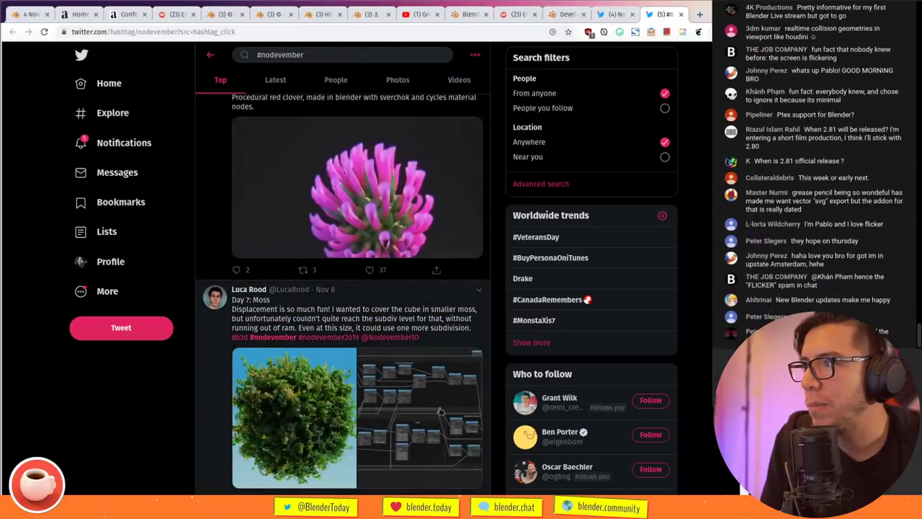
{"action": "scroll", "coordinate": [418, 307], "scroll_direction": "down", "scroll_amount": 3}
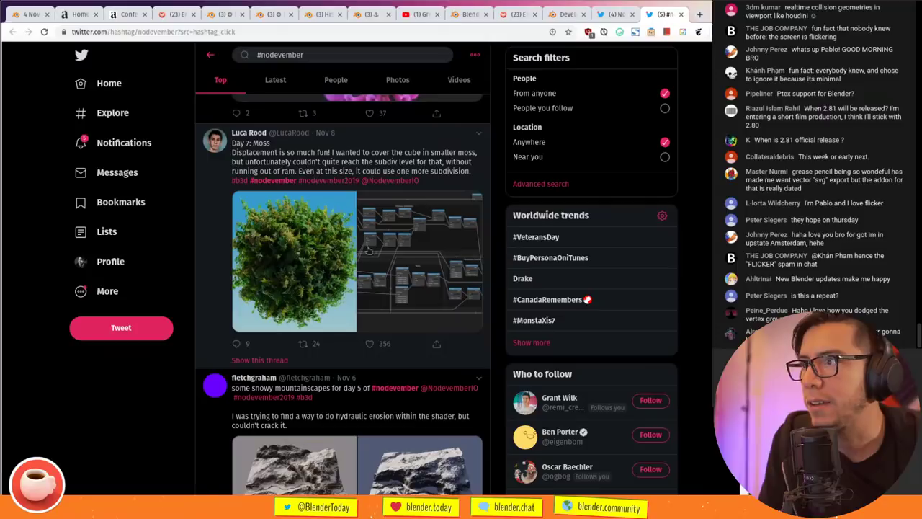
{"action": "left_click", "coordinate": [310, 256]}
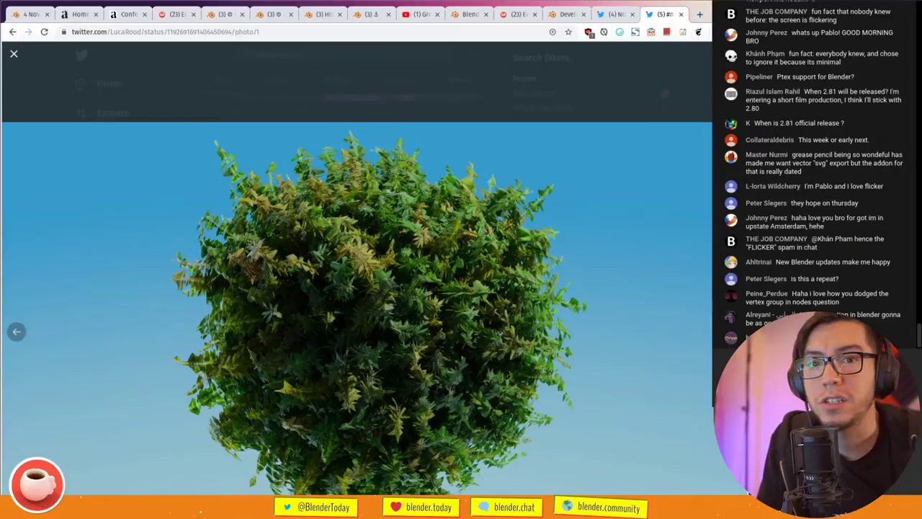
{"action": "key", "text": "Right"}
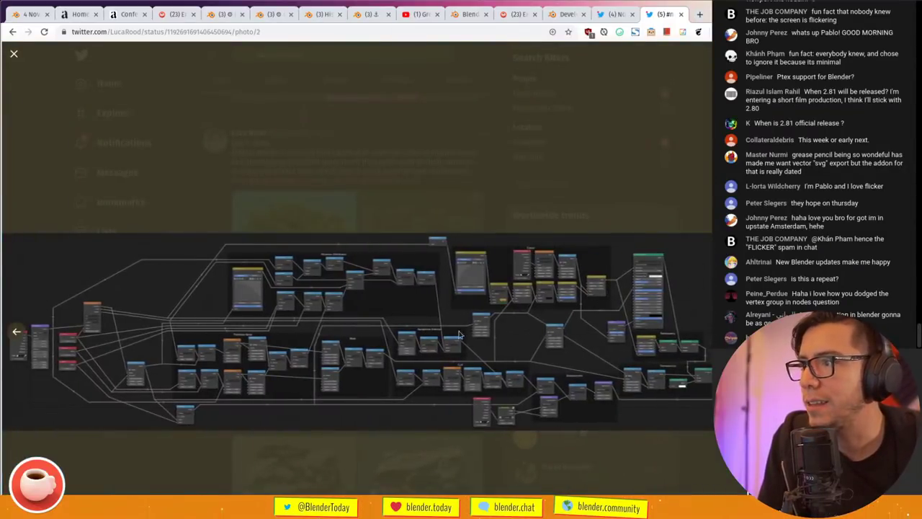
{"action": "key", "text": "Escape"}
Scroll further through the hashtag results and return to the Nodevember prompts image
{"action": "scroll", "coordinate": [417, 295], "scroll_direction": "down", "scroll_amount": 2}
{"action": "scroll", "coordinate": [422, 302], "scroll_direction": "down", "scroll_amount": 3}
{"action": "scroll", "coordinate": [421, 303], "scroll_direction": "down", "scroll_amount": 1}
{"action": "scroll", "coordinate": [461, 360], "scroll_direction": "down", "scroll_amount": 2}
{"action": "scroll", "coordinate": [499, 411], "scroll_direction": "down", "scroll_amount": 1}
{"action": "scroll", "coordinate": [499, 415], "scroll_direction": "down", "scroll_amount": 2}
{"action": "scroll", "coordinate": [499, 415], "scroll_direction": "down", "scroll_amount": 1}
{"action": "scroll", "coordinate": [499, 413], "scroll_direction": "down", "scroll_amount": 1}
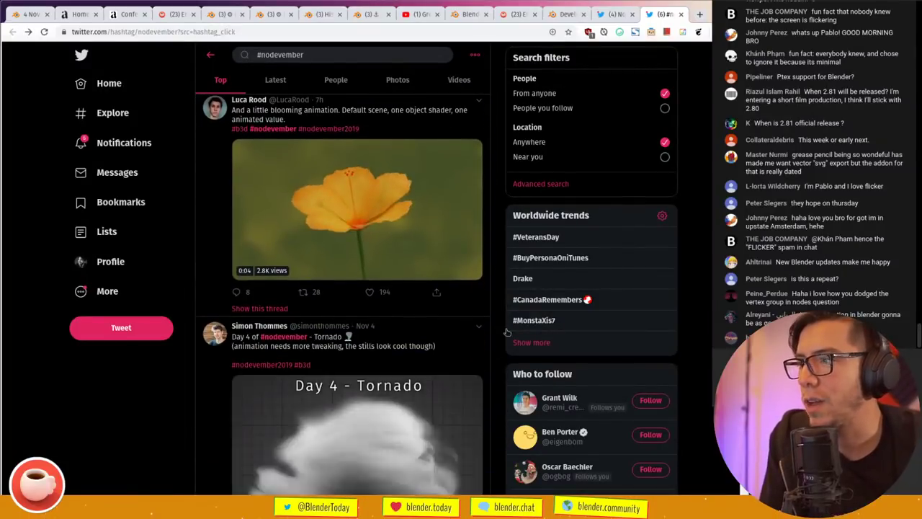
{"action": "left_click", "coordinate": [617, 16]}
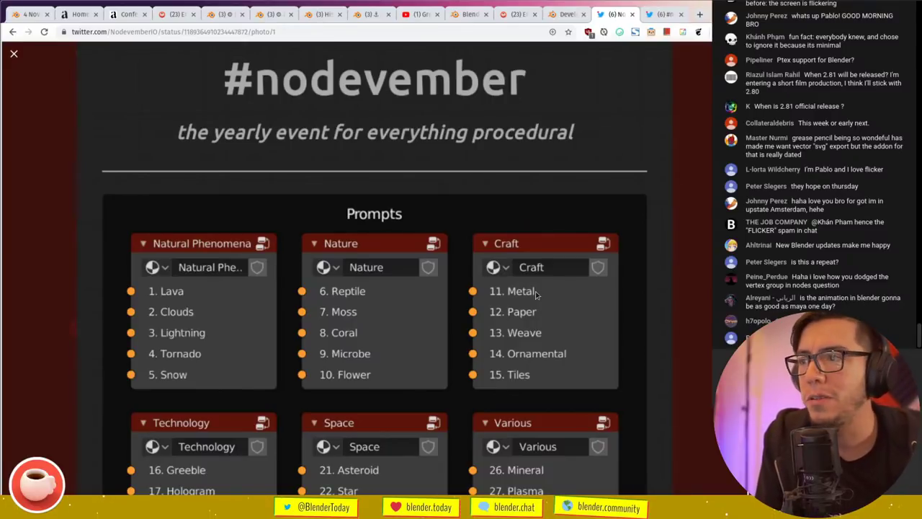
Flip between the #nodevember, prompts and meeting notes tabs, ending on the Blender.community post
{"action": "left_click", "coordinate": [662, 14]}
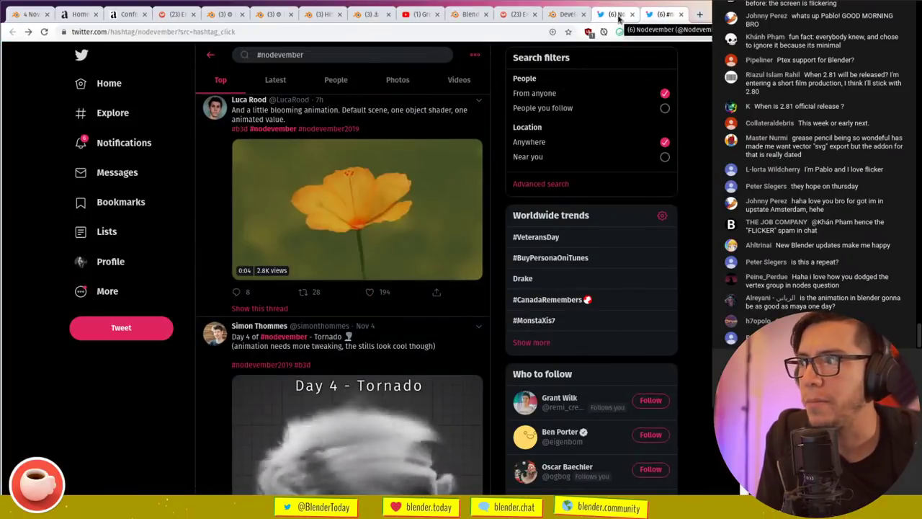
{"action": "left_click", "coordinate": [617, 15]}
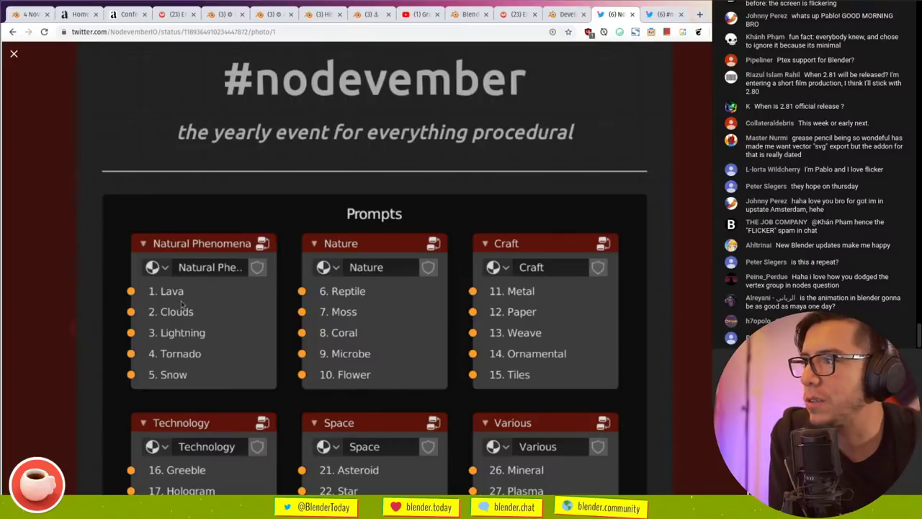
{"action": "left_click", "coordinate": [29, 14]}
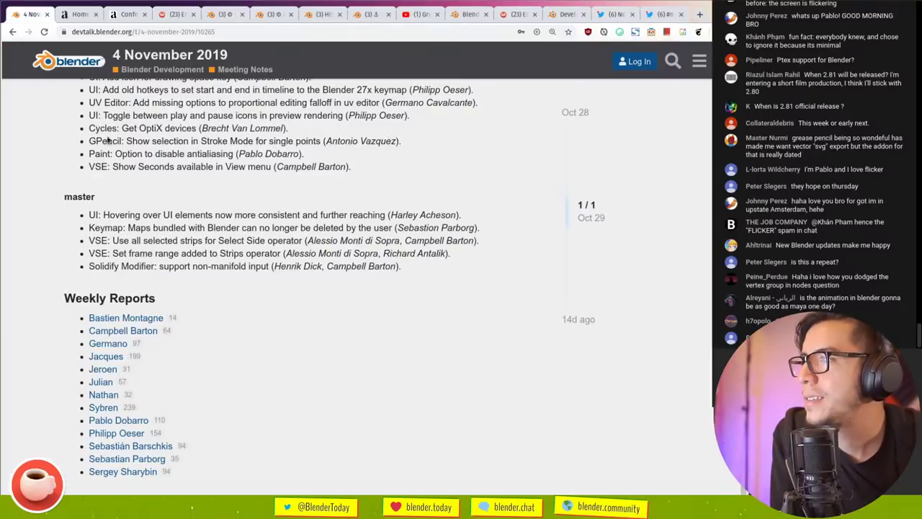
{"action": "left_click", "coordinate": [611, 14]}
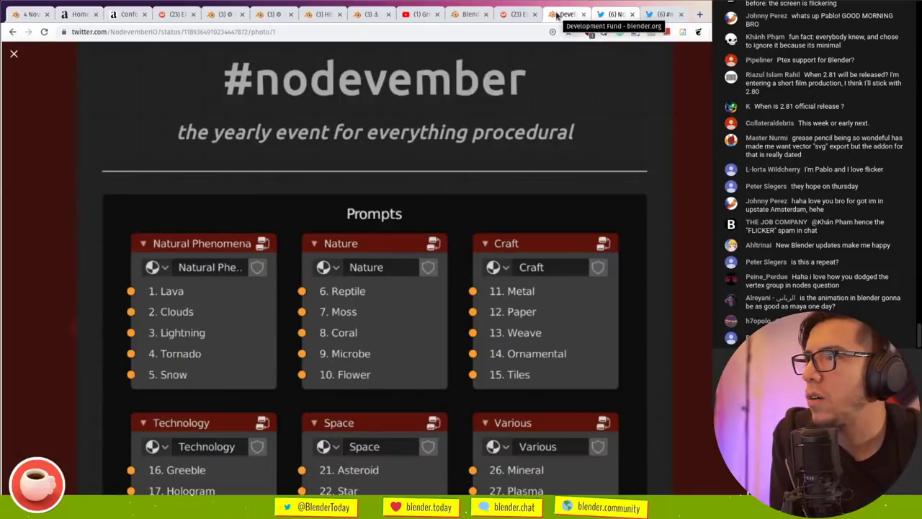
{"action": "left_click", "coordinate": [518, 14]}
Scroll down the Blender.Today comments to the Face Orientation and Blueprint tool questions
{"action": "scroll", "coordinate": [311, 398], "scroll_direction": "down", "scroll_amount": 3}
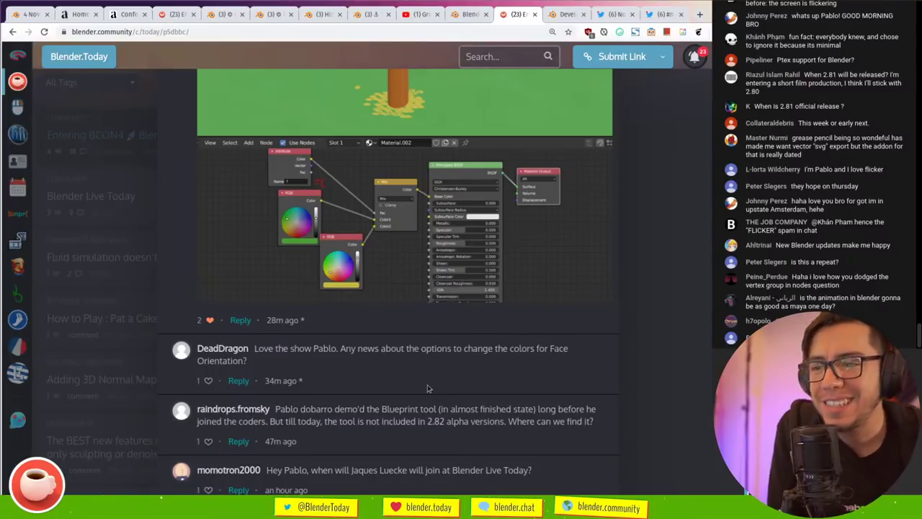
Launch Qt Creator from the system search and open the recent Blender project
{"action": "key", "text": "super"}
{"action": "type", "text": "qt"}
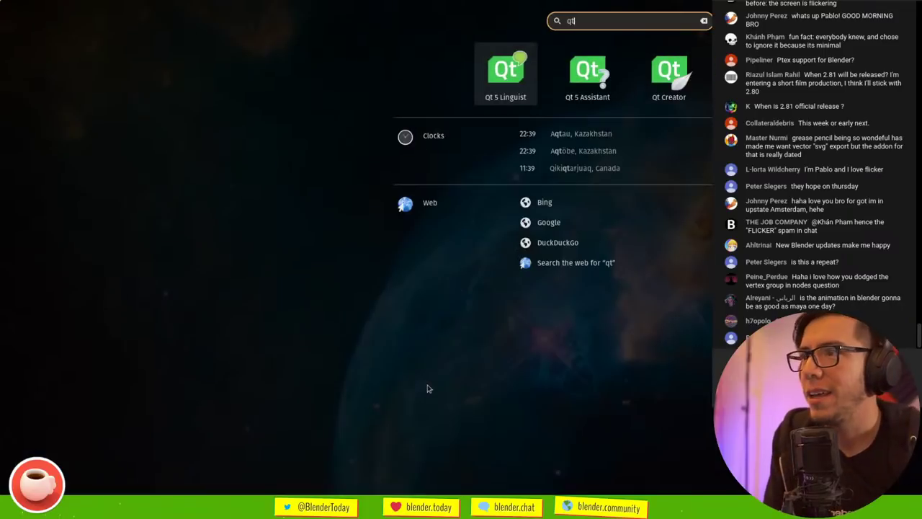
{"action": "key", "text": "Escape"}
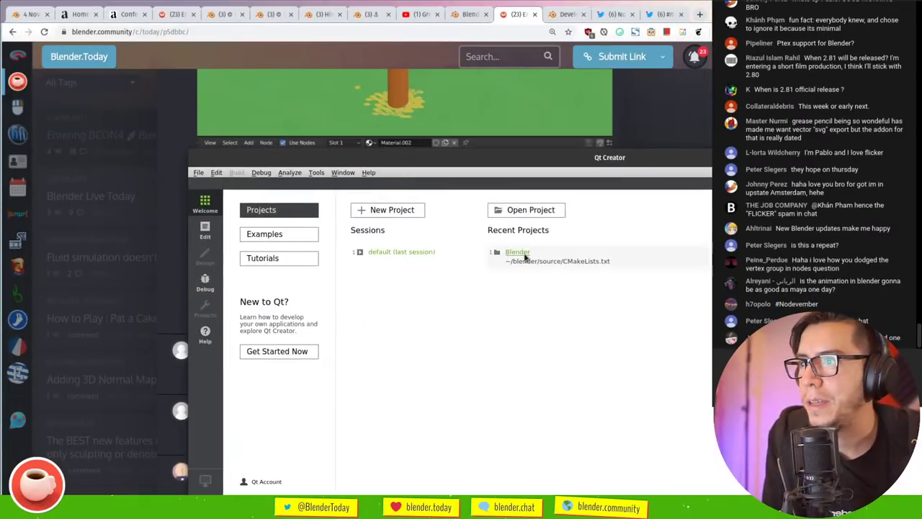
{"action": "left_click", "coordinate": [524, 256]}
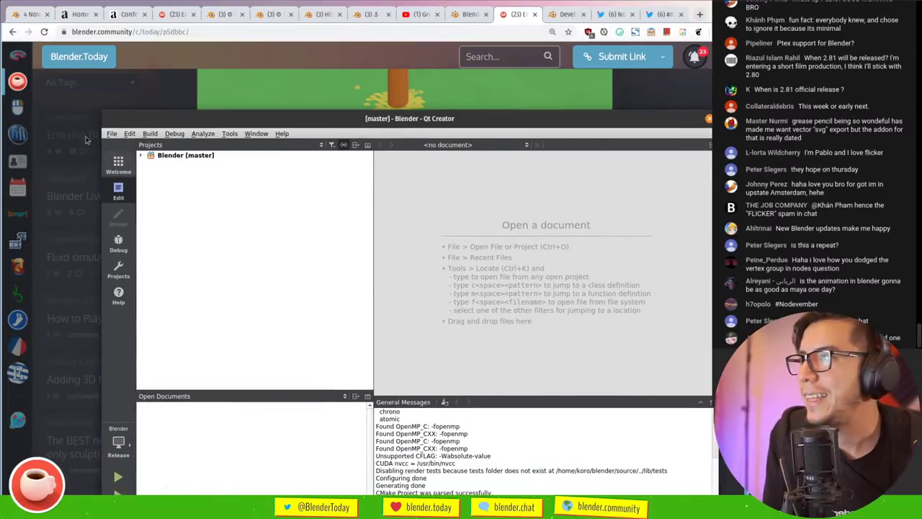
Open overlay_face_orientation_frag.glsl from Recent Files and scroll through its color definitions
{"action": "left_click", "coordinate": [111, 133]}
{"action": "mouse_move", "coordinate": [137, 178]}
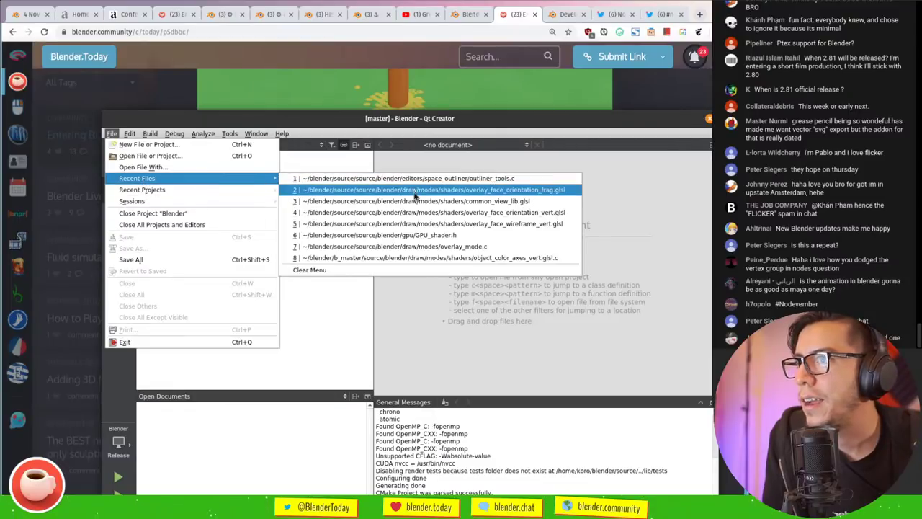
{"action": "left_click", "coordinate": [416, 191]}
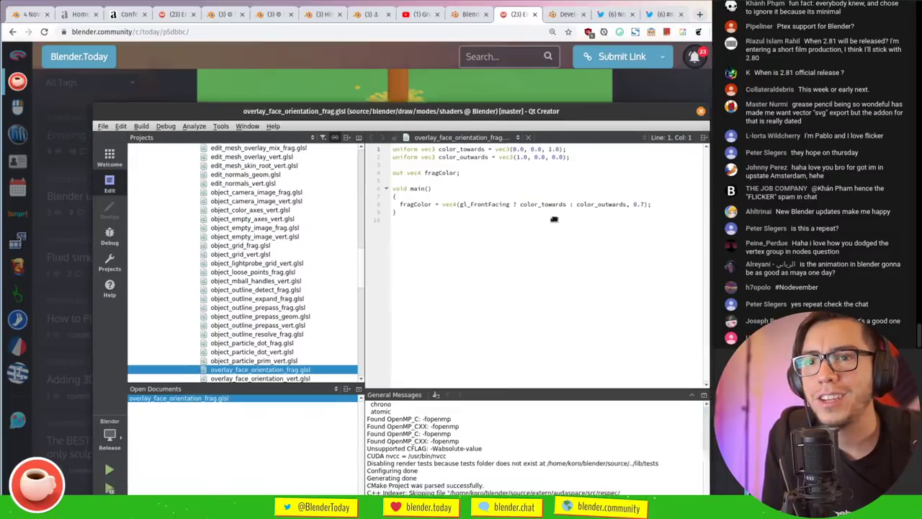
{"action": "scroll", "coordinate": [258, 317], "scroll_direction": "down", "scroll_amount": 1}
{"action": "scroll", "coordinate": [257, 317], "scroll_direction": "down", "scroll_amount": 1}
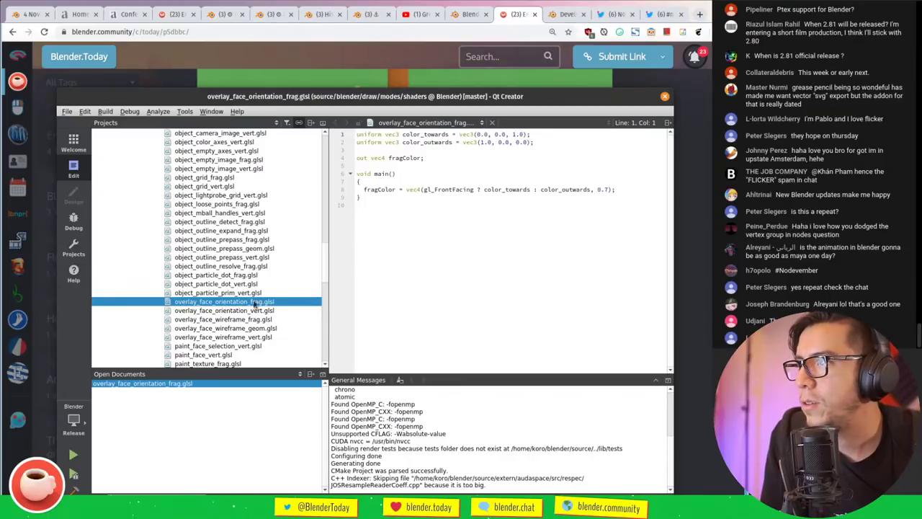
Open overlay_face_orientation_vert.glsl from the Projects tree, then reopen overlay_face_orientation_frag.glsl
{"action": "scroll", "coordinate": [325, 266], "scroll_direction": "up", "scroll_amount": 15}
{"action": "scroll", "coordinate": [324, 266], "scroll_direction": "up", "scroll_amount": 10}
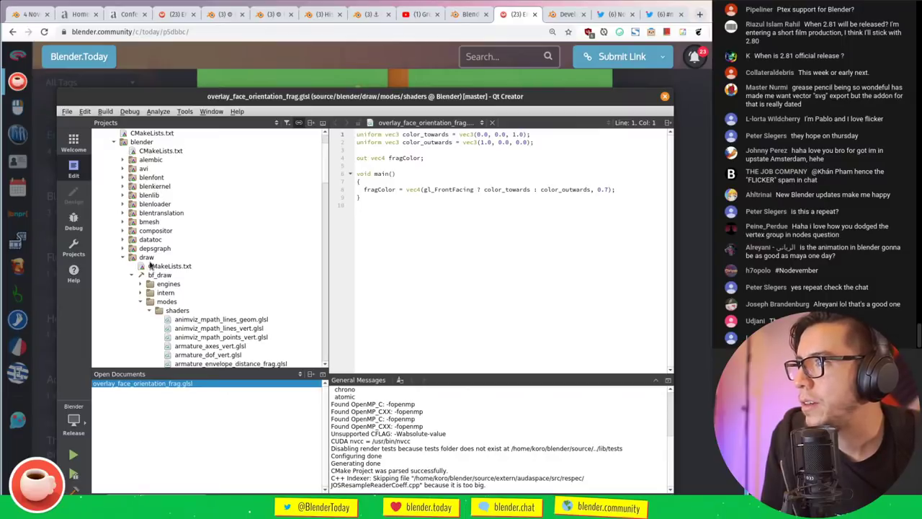
{"action": "scroll", "coordinate": [149, 265], "scroll_direction": "down", "scroll_amount": 2}
{"action": "scroll", "coordinate": [173, 261], "scroll_direction": "down", "scroll_amount": 5}
{"action": "scroll", "coordinate": [173, 261], "scroll_direction": "down", "scroll_amount": 5}
{"action": "scroll", "coordinate": [180, 263], "scroll_direction": "down", "scroll_amount": 5}
{"action": "scroll", "coordinate": [192, 264], "scroll_direction": "down", "scroll_amount": 2}
{"action": "scroll", "coordinate": [194, 263], "scroll_direction": "down", "scroll_amount": 2}
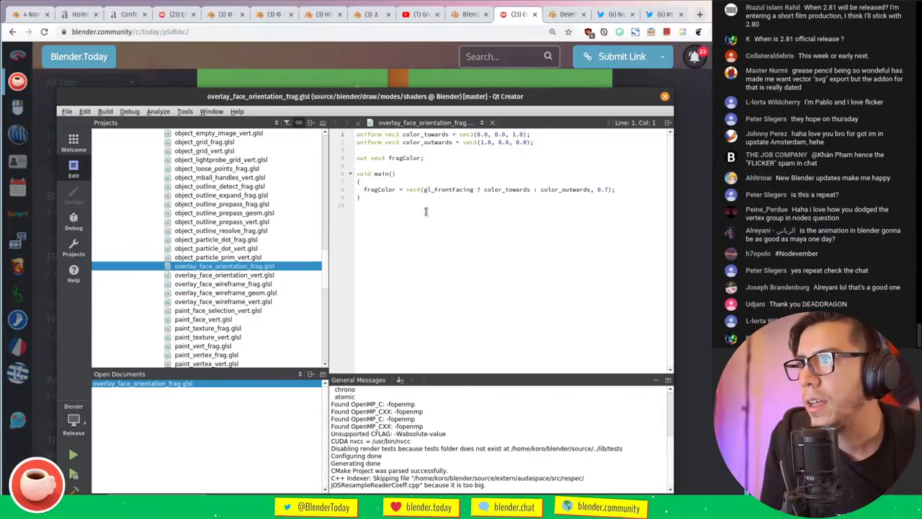
{"action": "left_click", "coordinate": [283, 275]}
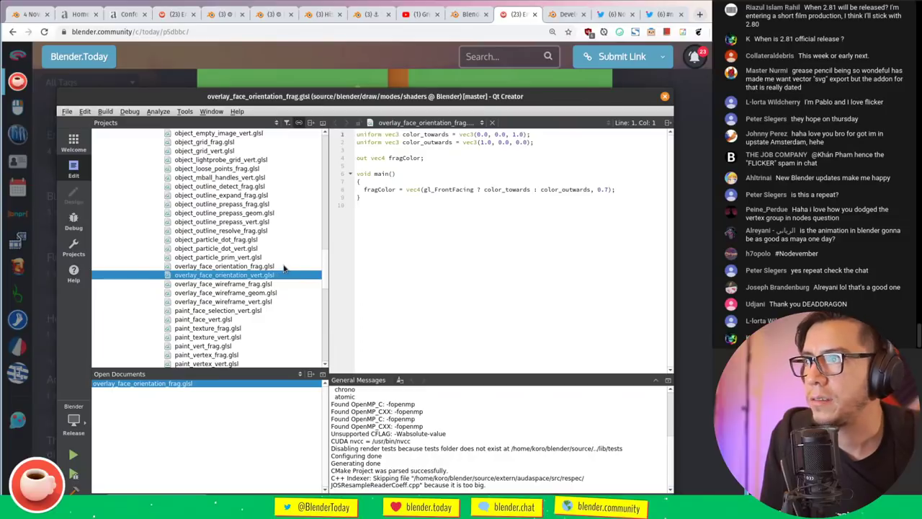
{"action": "double_click", "coordinate": [283, 271]}
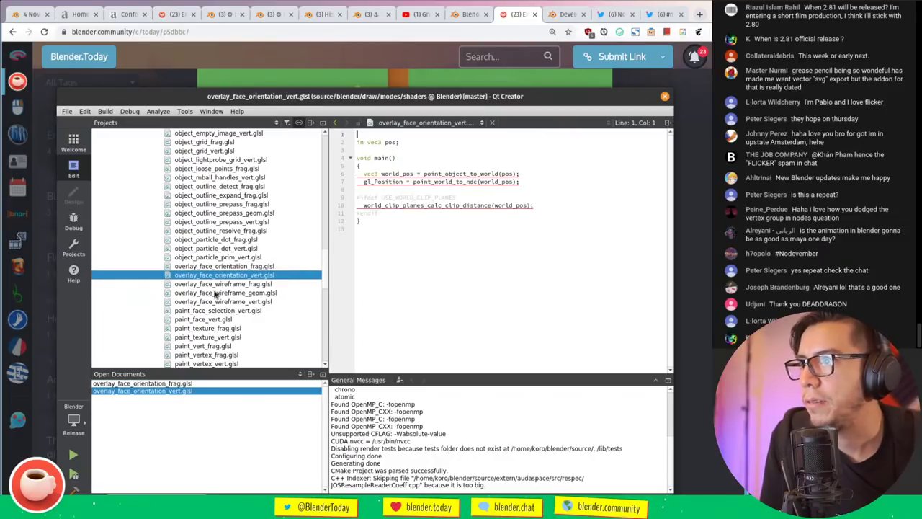
{"action": "double_click", "coordinate": [261, 266]}
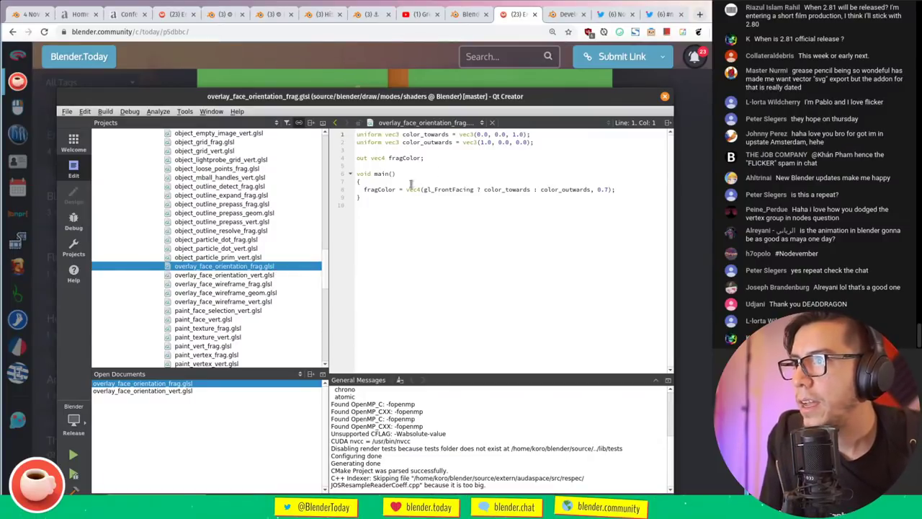
Inspect the shader's color_towards and color_outwards values in Qt Creator
{"action": "key", "text": "Down"}
{"action": "key", "text": "Down"}
{"action": "key", "text": "Down"}
{"action": "double_click", "coordinate": [418, 135]}
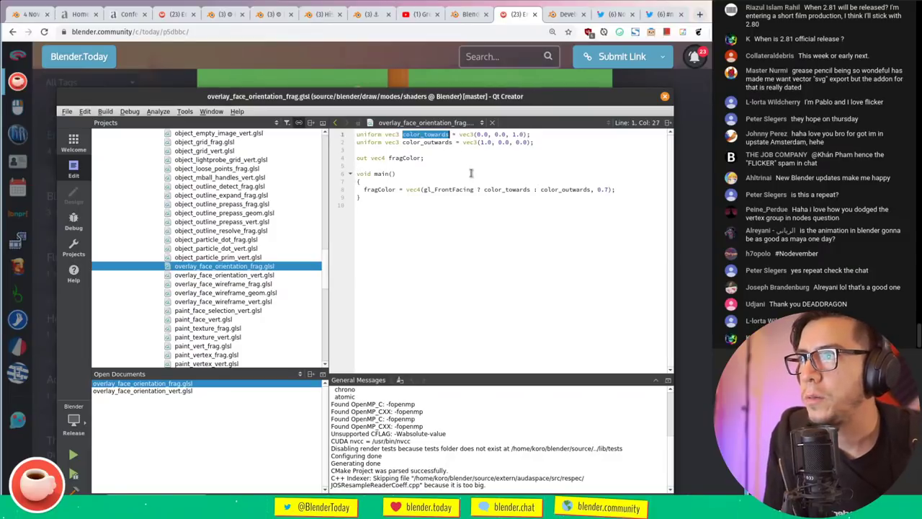
{"action": "scroll", "coordinate": [467, 173], "scroll_direction": "up", "scroll_amount": 3, "text": "ctrl"}
{"action": "scroll", "coordinate": [494, 175], "scroll_direction": "up", "scroll_amount": 3, "text": "ctrl"}
{"action": "left_click", "coordinate": [573, 137]}
{"action": "left_click", "coordinate": [606, 137]}
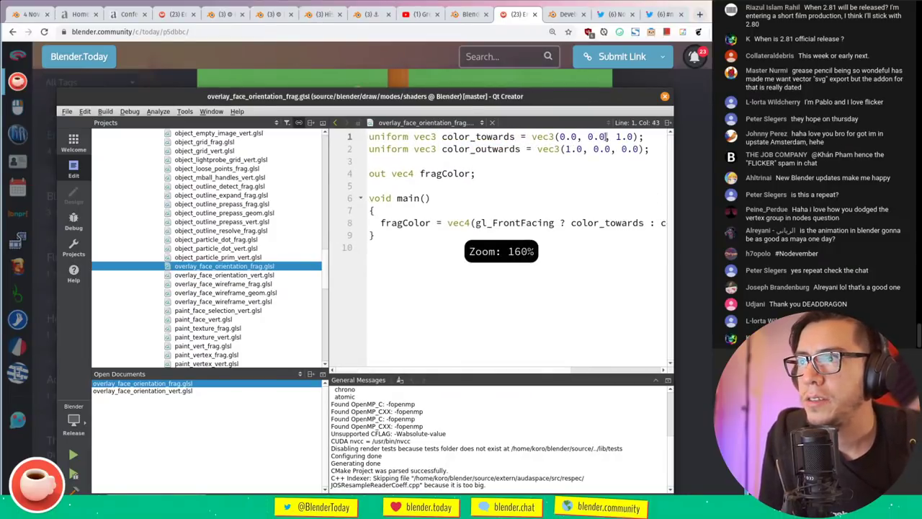
{"action": "double_click", "coordinate": [618, 136]}
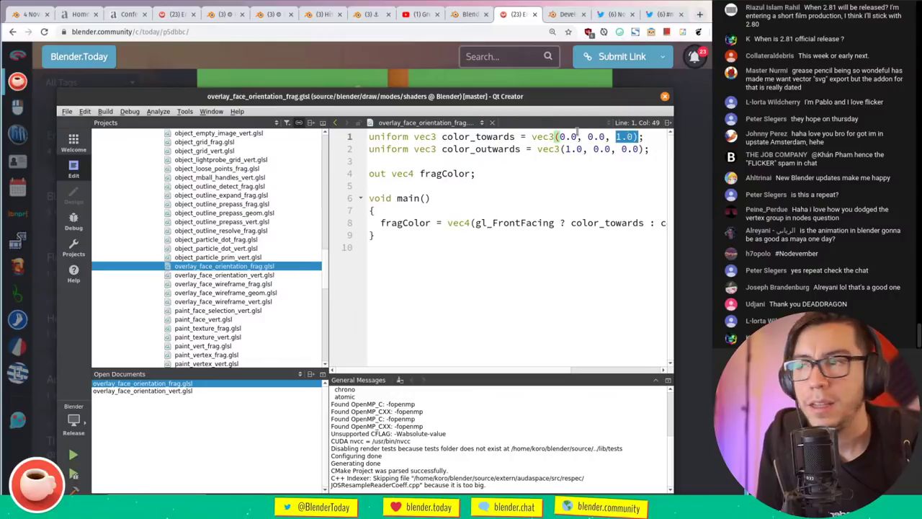
{"action": "left_click", "coordinate": [606, 136]}
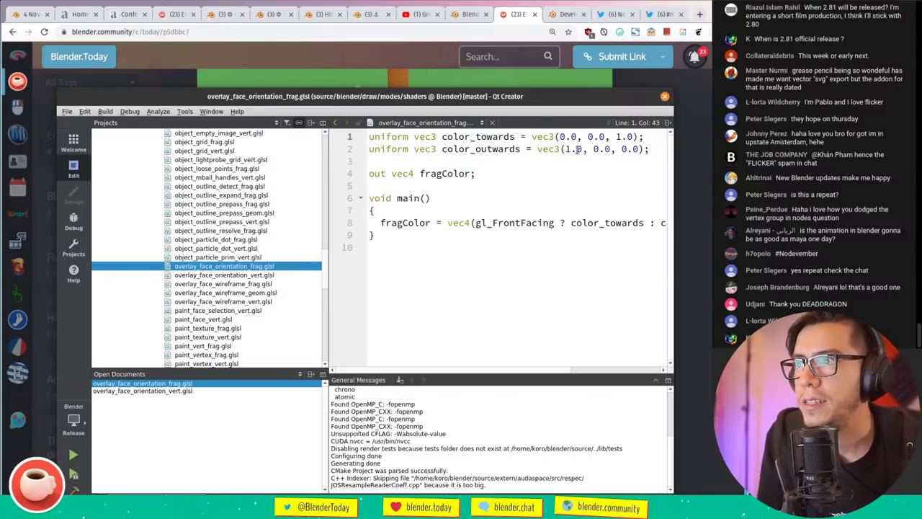
{"action": "double_click", "coordinate": [577, 149]}
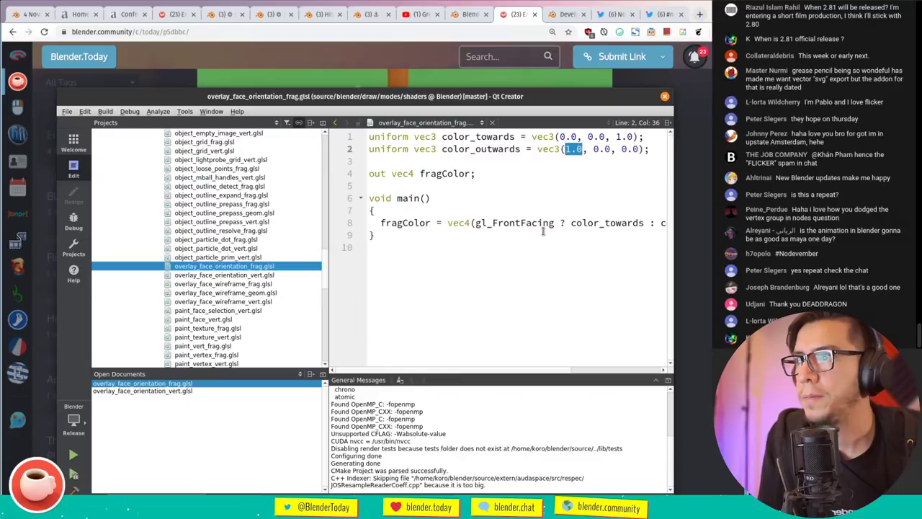
{"action": "left_click", "coordinate": [539, 259]}
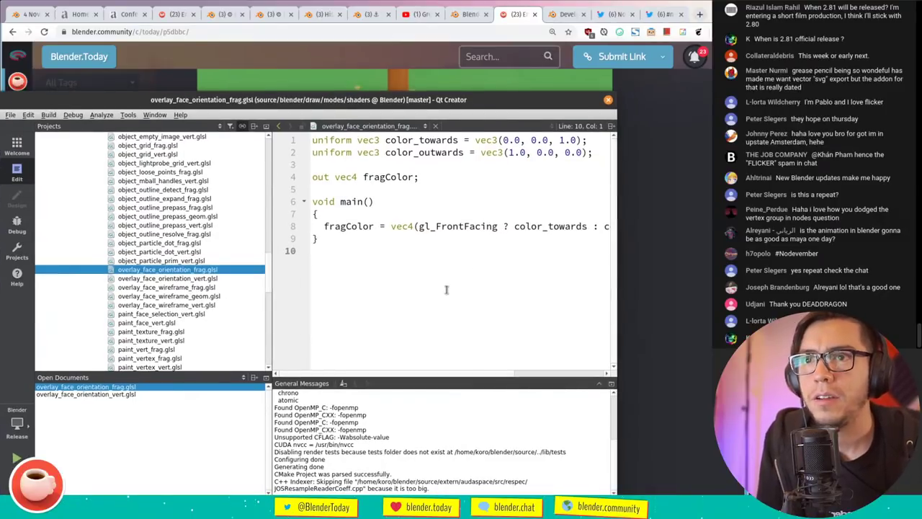
{"action": "left_click_drag", "start_coordinate": [438, 288], "coordinate": [314, 138]}
{"action": "left_click", "coordinate": [453, 225]}
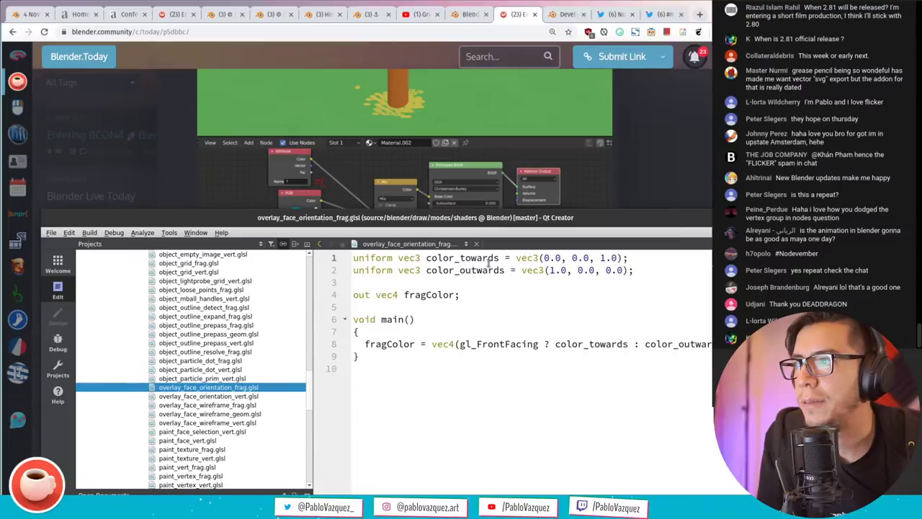
Try changing the first vec3 to vec4, then undo it back to vec3
{"action": "key", "text": "BackSpace"}
{"action": "type", "text": "4"}
{"action": "key", "text": "ctrl+z"}
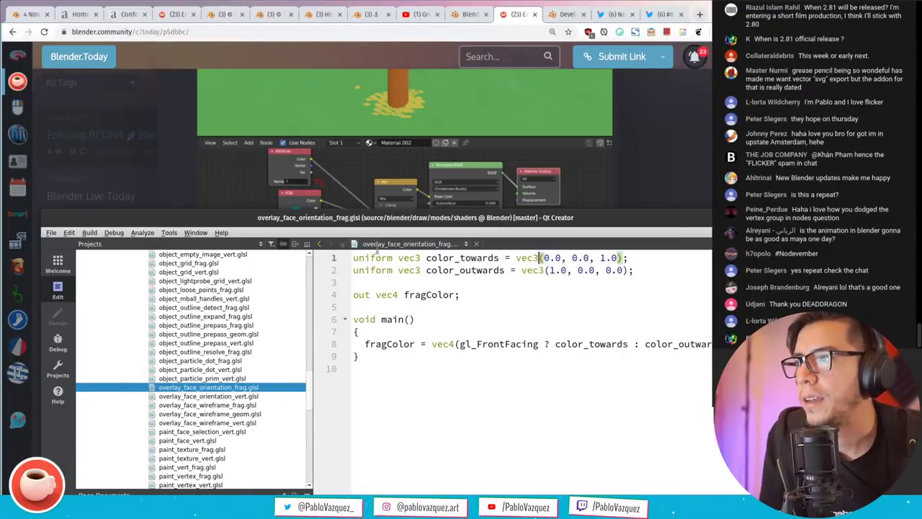
{"action": "left_click_drag", "start_coordinate": [414, 258], "coordinate": [422, 258]}
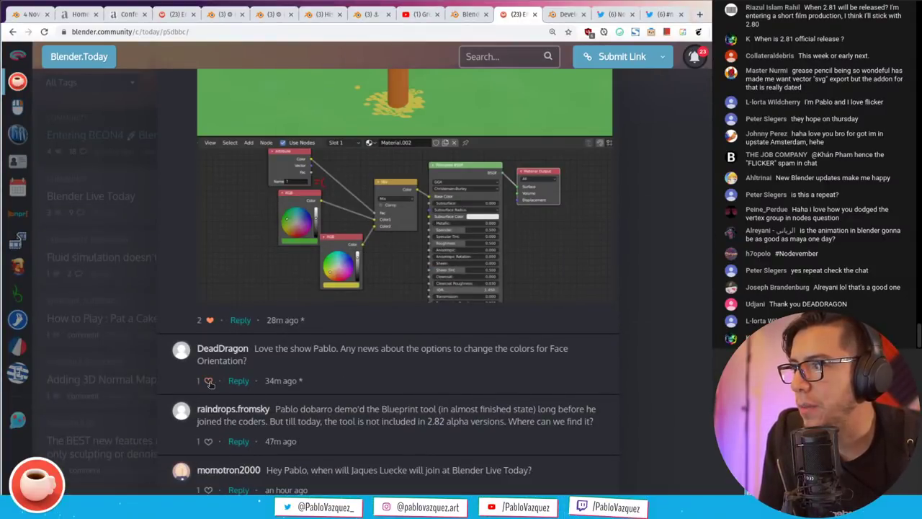
Like the Face Orientation colours question, then minimise Qt Creator
{"action": "left_click", "coordinate": [208, 381]}
{"action": "key", "text": "alt+Tab"}
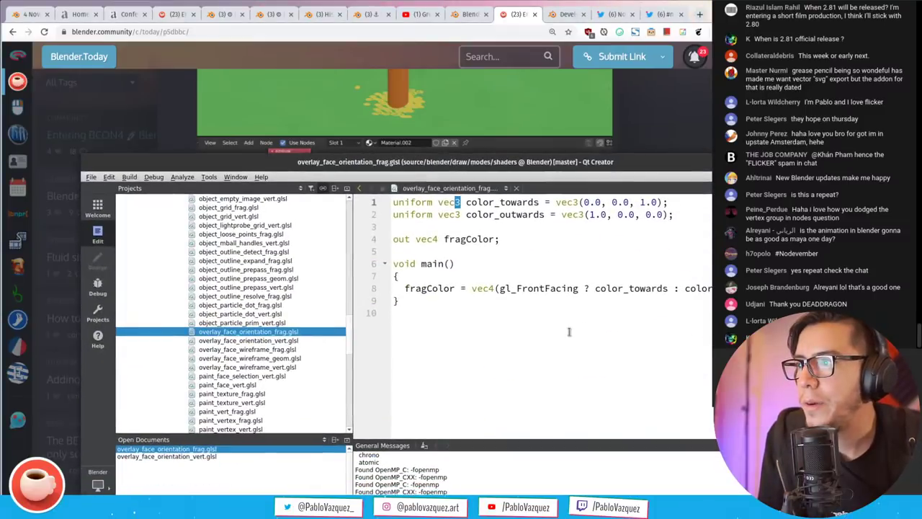
{"action": "key", "text": "Down"}
{"action": "key", "text": "Down"}
{"action": "key", "text": "Down"}
{"action": "key", "text": "super+h"}
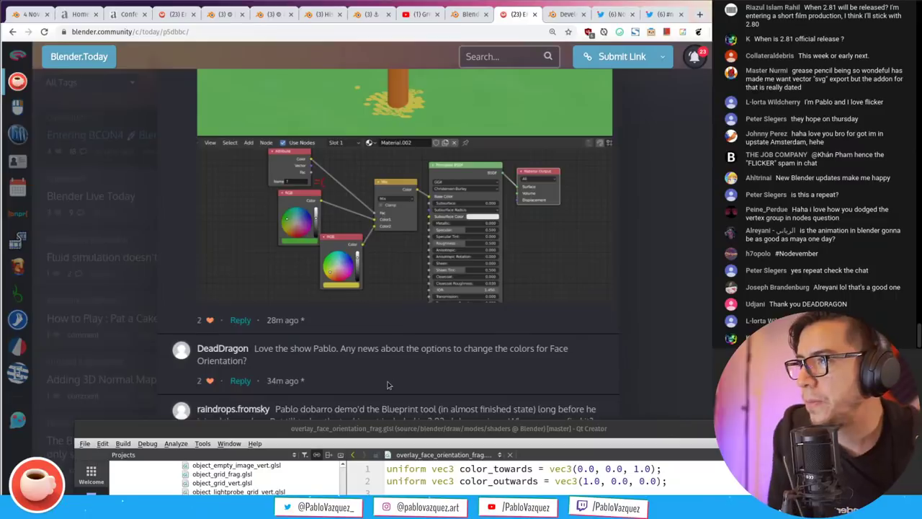
Scroll down and like the Blueprint tool question, bringing it to 2 likes
{"action": "scroll", "coordinate": [393, 378], "scroll_direction": "down", "scroll_amount": 3}
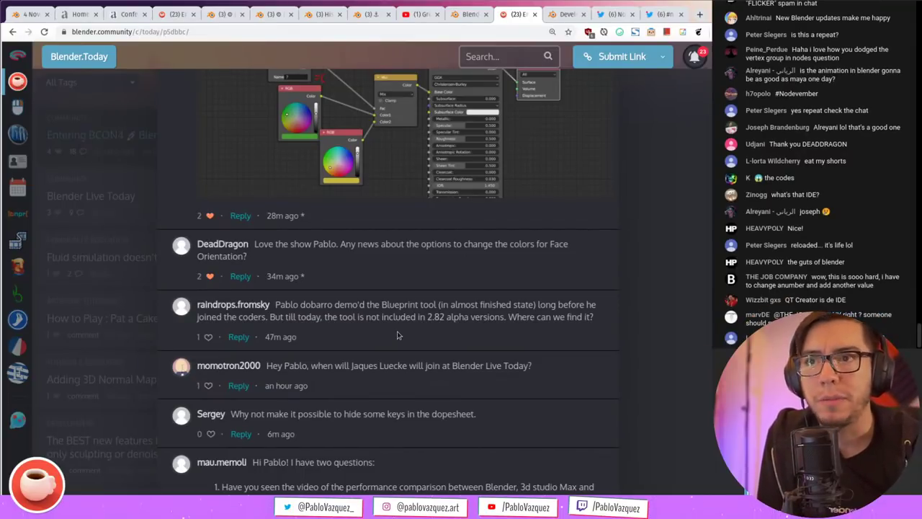
{"action": "left_click", "coordinate": [208, 337]}
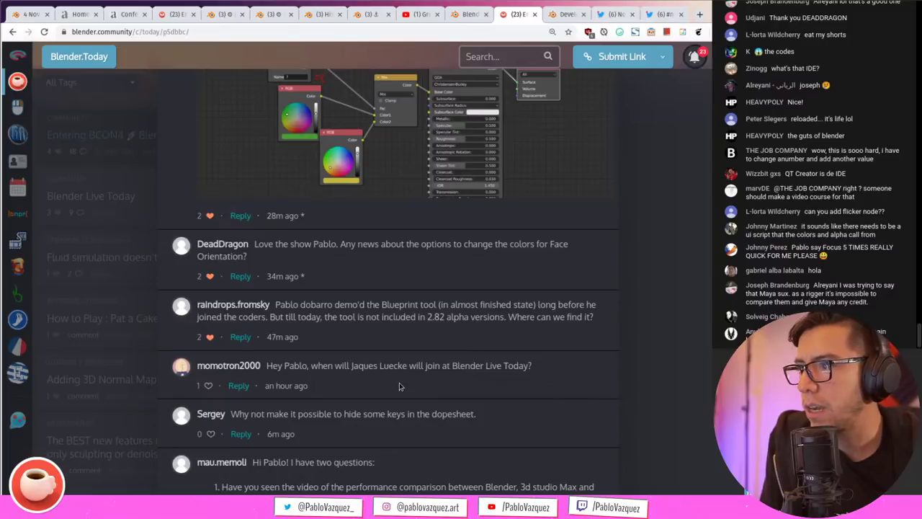
{"action": "left_click", "coordinate": [208, 385]}
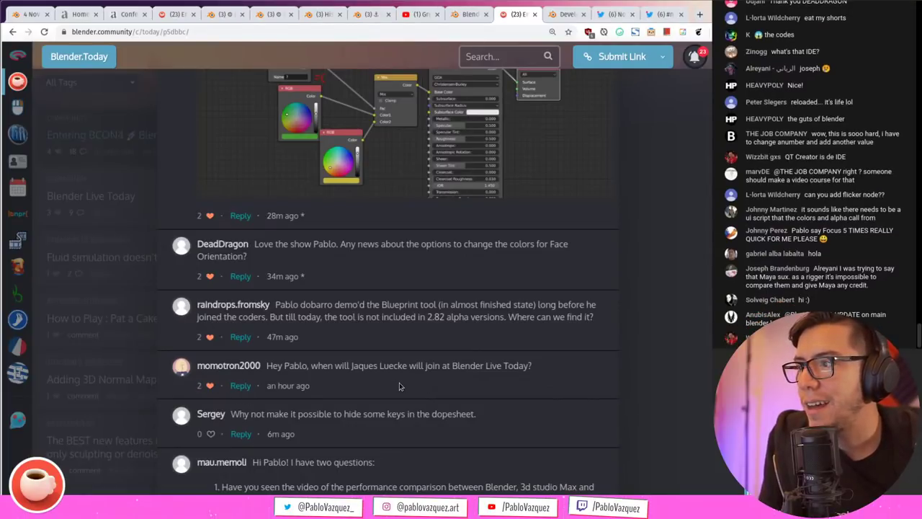
{"action": "scroll", "coordinate": [393, 384], "scroll_direction": "down", "scroll_amount": 3}
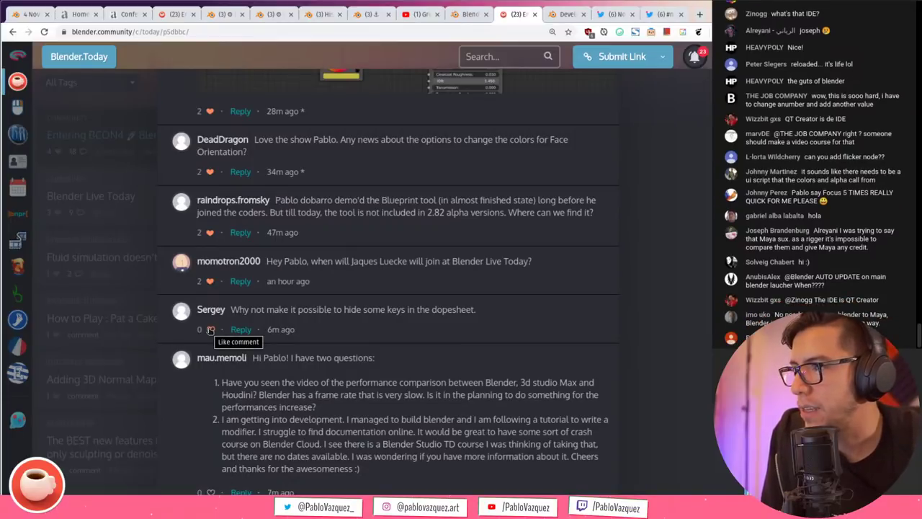
Like the dopesheet key-hiding suggestion and scroll on to the Arabic language question
{"action": "left_click", "coordinate": [210, 330]}
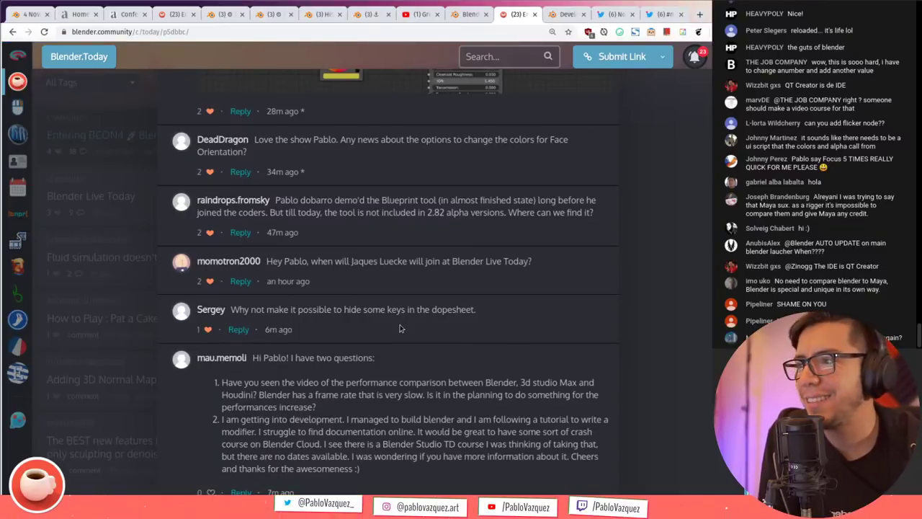
{"action": "scroll", "coordinate": [399, 328], "scroll_direction": "down", "scroll_amount": 3}
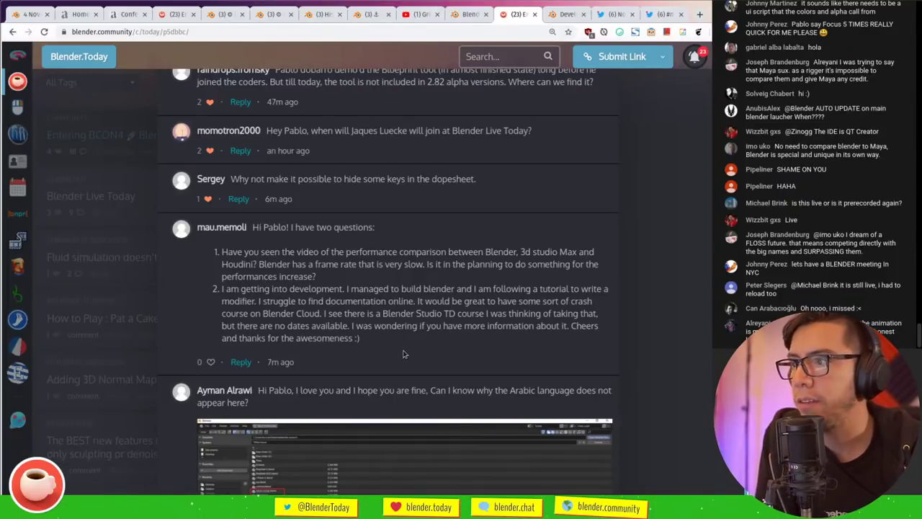
{"action": "scroll", "coordinate": [393, 353], "scroll_direction": "down", "scroll_amount": 1}
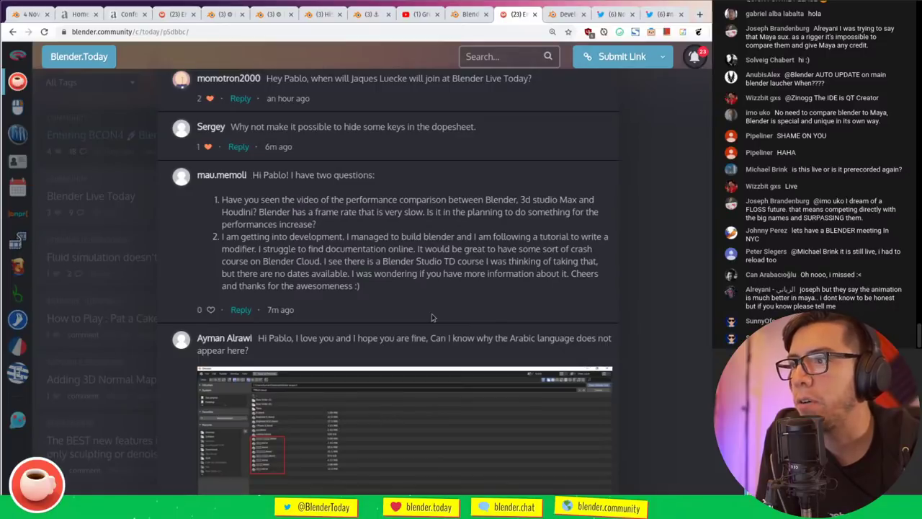
Load blender.org/training in a new tab and open the Studio TD course details
{"action": "key", "text": "ctrl+t"}
{"action": "type", "text": "blender.basico:1234"}
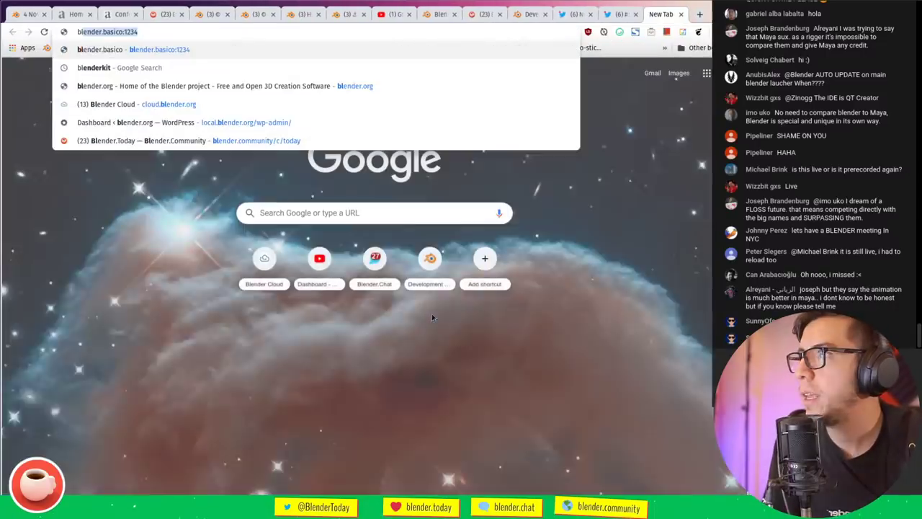
{"action": "type", "text": ".org/i"}
{"action": "key", "text": "BackSpace"}
{"action": "key", "text": "BackSpace"}
{"action": "type", "text": "training"}
{"action": "key", "text": "Return"}
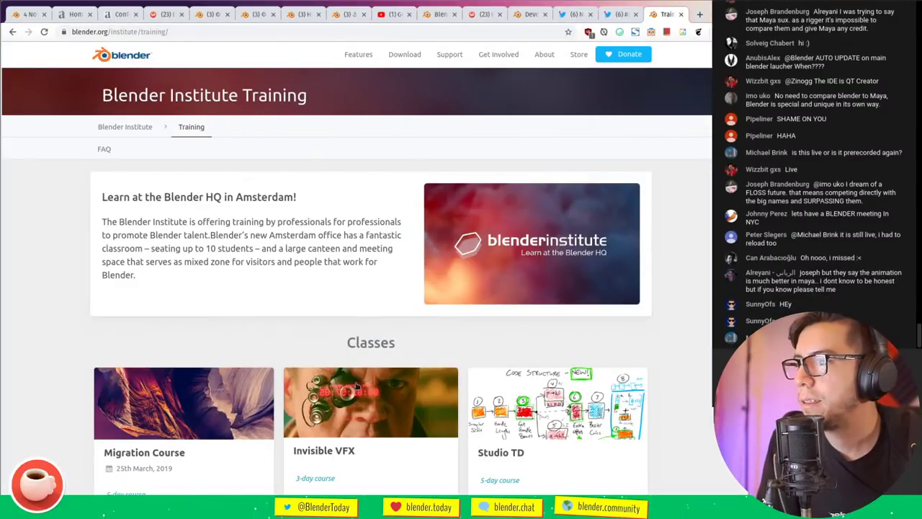
{"action": "scroll", "coordinate": [366, 390], "scroll_direction": "down", "scroll_amount": 2}
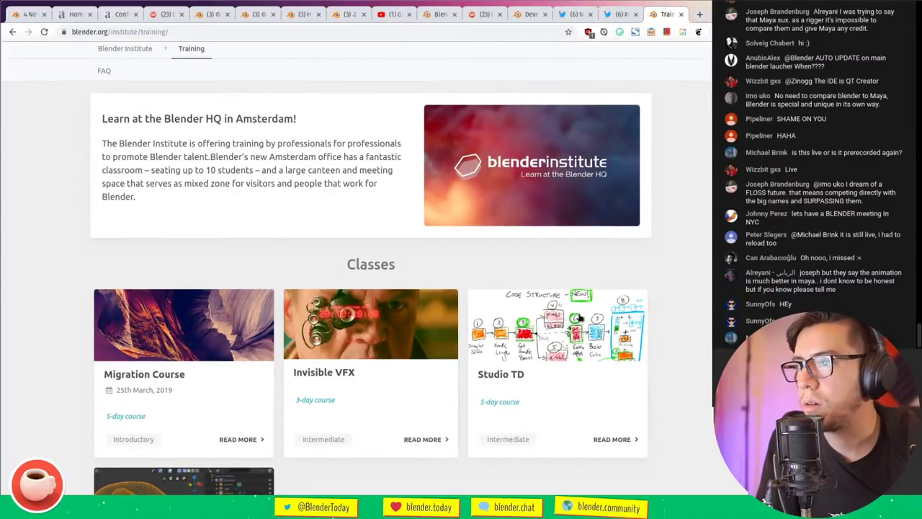
{"action": "left_click", "coordinate": [580, 319]}
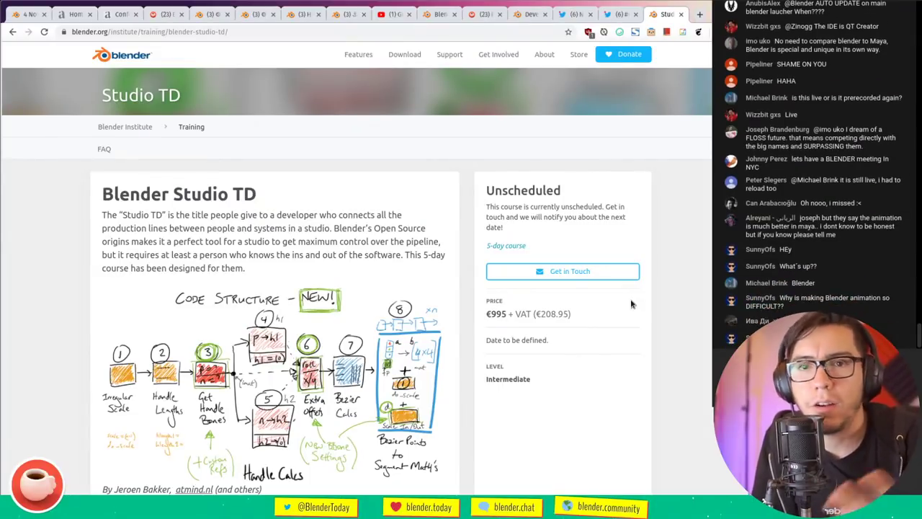
Confirm Studio TD is unscheduled at €995, then return to the Blender.community thread
{"action": "scroll", "coordinate": [641, 321], "scroll_direction": "down", "scroll_amount": 5}
{"action": "scroll", "coordinate": [671, 335], "scroll_direction": "down", "scroll_amount": 1}
{"action": "scroll", "coordinate": [510, 410], "scroll_direction": "down", "scroll_amount": 2}
{"action": "scroll", "coordinate": [490, 434], "scroll_direction": "down", "scroll_amount": 4}
{"action": "scroll", "coordinate": [484, 444], "scroll_direction": "down", "scroll_amount": 2}
{"action": "scroll", "coordinate": [483, 444], "scroll_direction": "down", "scroll_amount": 3}
{"action": "scroll", "coordinate": [633, 493], "scroll_direction": "up", "scroll_amount": 20}
{"action": "scroll", "coordinate": [632, 493], "scroll_direction": "down", "scroll_amount": 1}
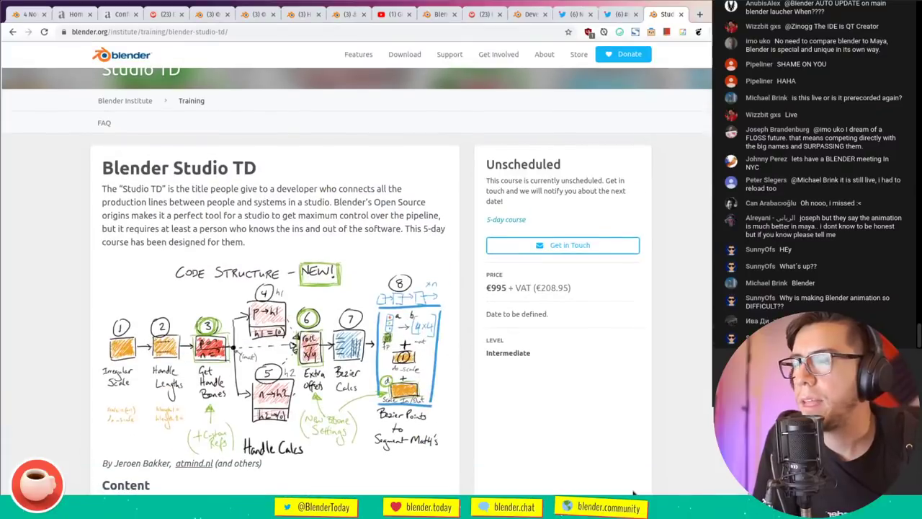
{"action": "scroll", "coordinate": [487, 317], "scroll_direction": "up", "scroll_amount": 1}
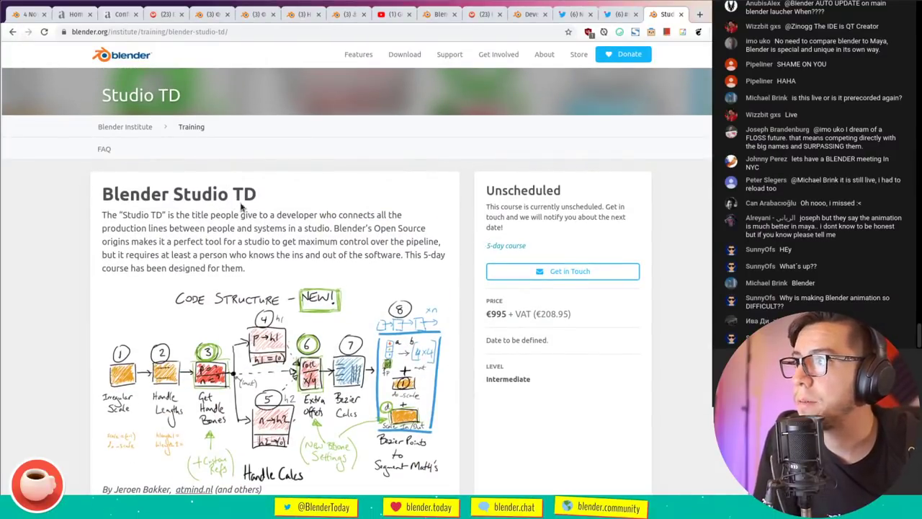
{"action": "left_click", "coordinate": [25, 16]}
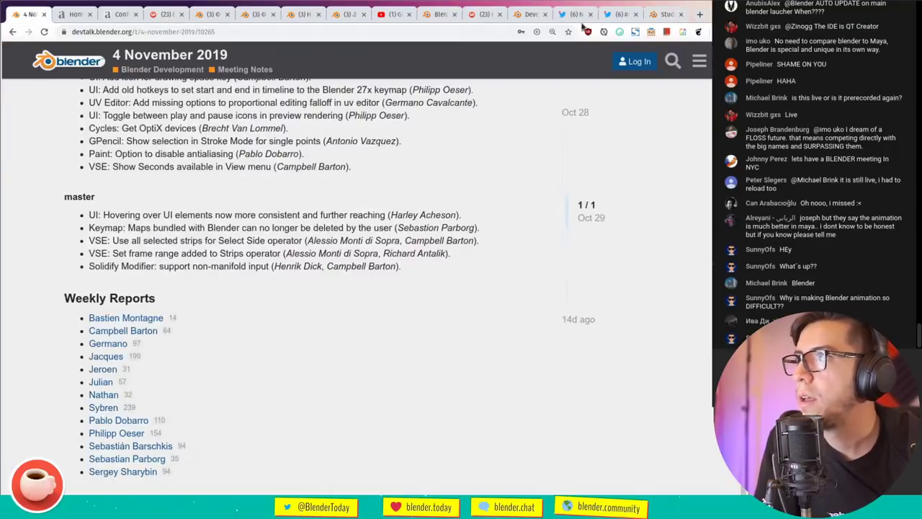
{"action": "left_click", "coordinate": [471, 16]}
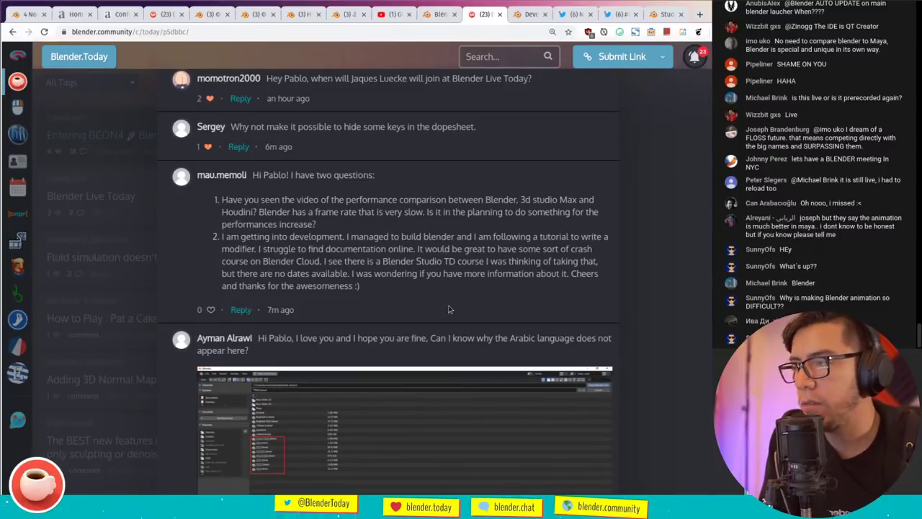
Open cloud.blender.org/p/scripting-for-artists in a new tab, then return to the Blender.community thread
{"action": "key", "text": "ctrl+t"}
{"action": "type", "text": "blen"}
{"action": "key", "text": "BackSpace"}
{"action": "key", "text": "BackSpace"}
{"action": "key", "text": "BackSpace"}
{"action": "type", "text": "cloud.blender.org/p/scrip"}
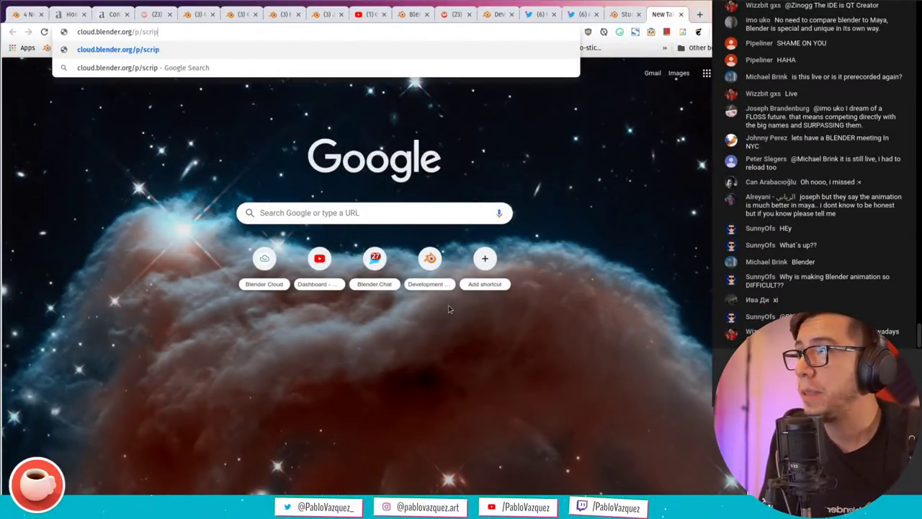
{"action": "type", "text": "ting-for-artists"}
{"action": "key", "text": "Return"}
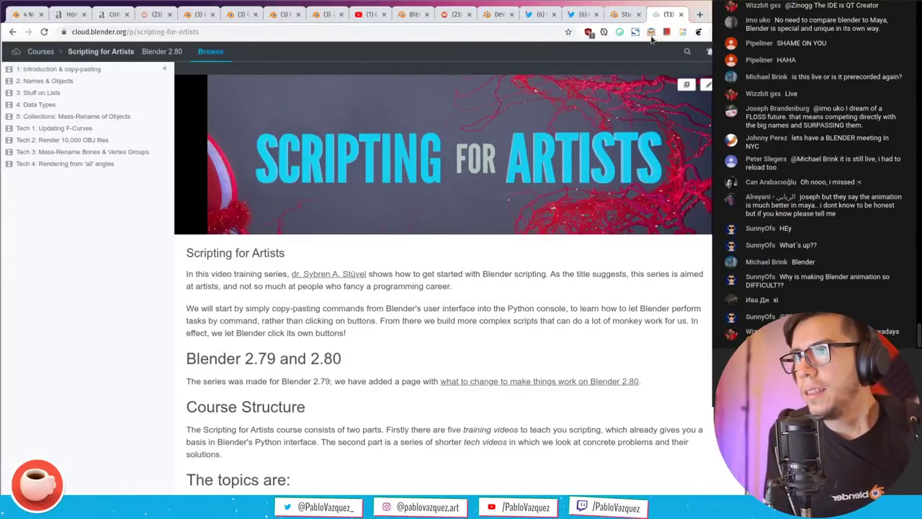
{"action": "left_click", "coordinate": [624, 14]}
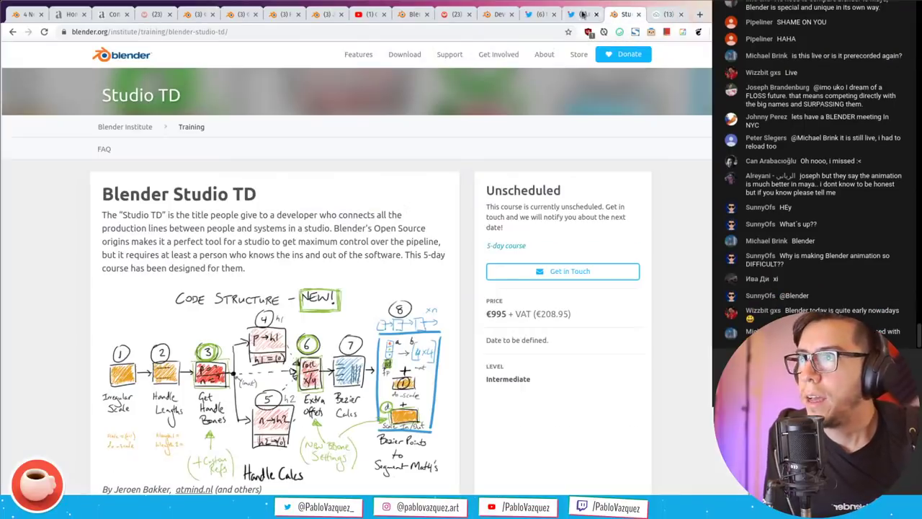
{"action": "left_click", "coordinate": [455, 14]}
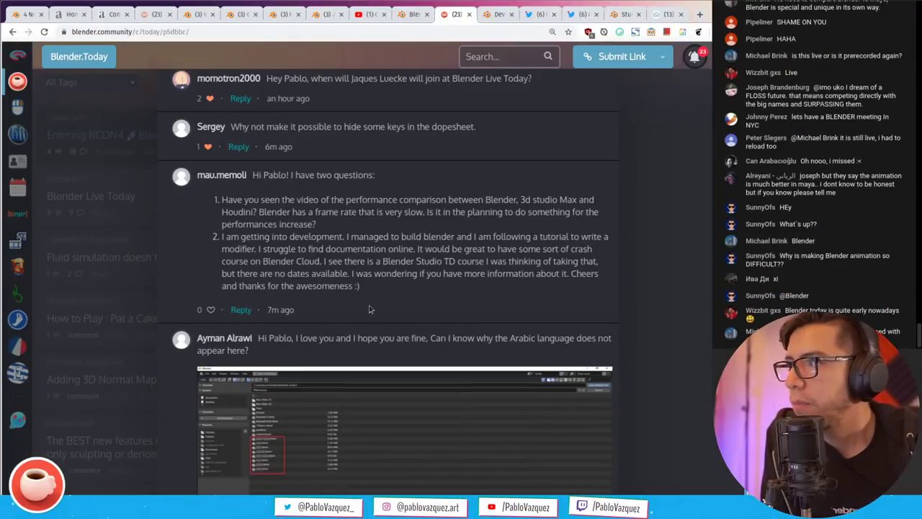
{"action": "scroll", "coordinate": [373, 309], "scroll_direction": "down", "scroll_amount": 1}
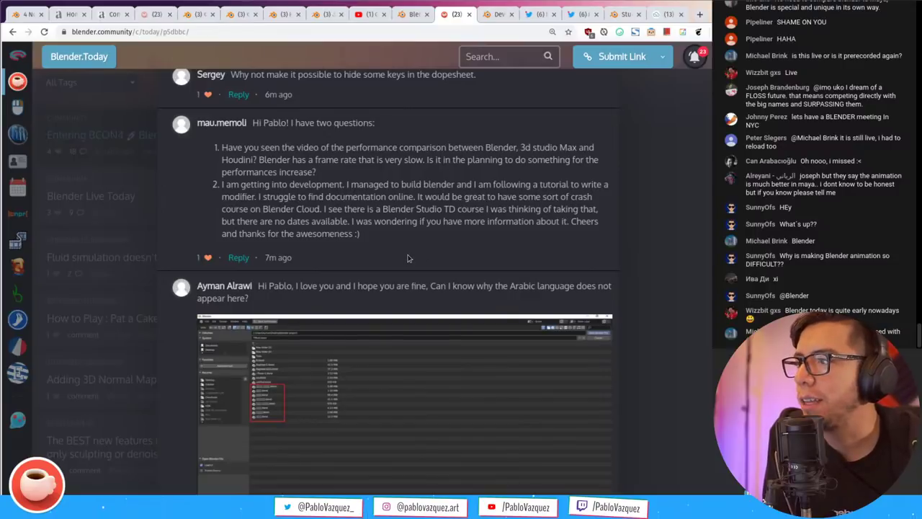
{"action": "scroll", "coordinate": [407, 258], "scroll_direction": "down", "scroll_amount": 1}
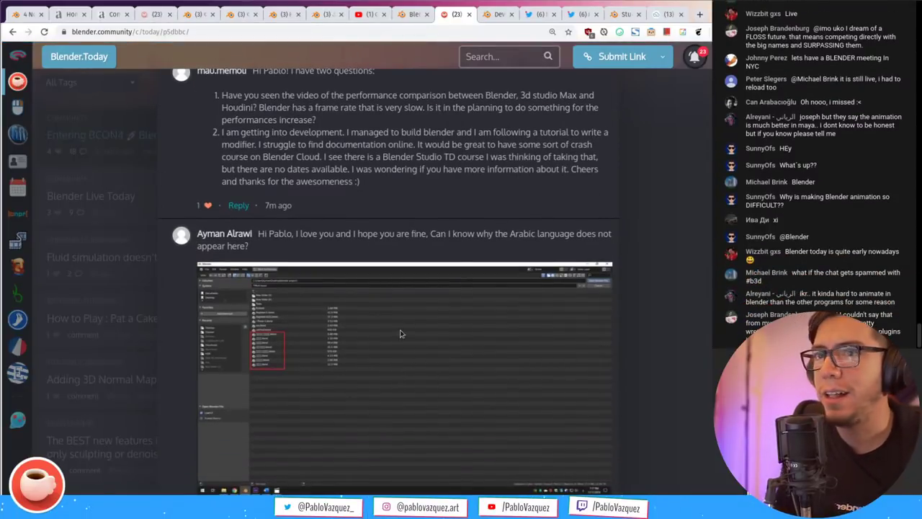
{"action": "right_click", "coordinate": [407, 328]}
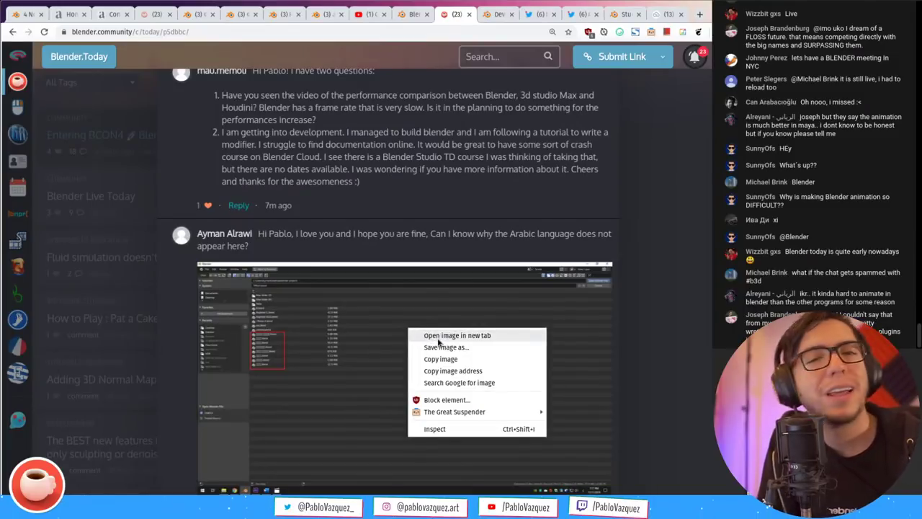
{"action": "left_click", "coordinate": [418, 271]}
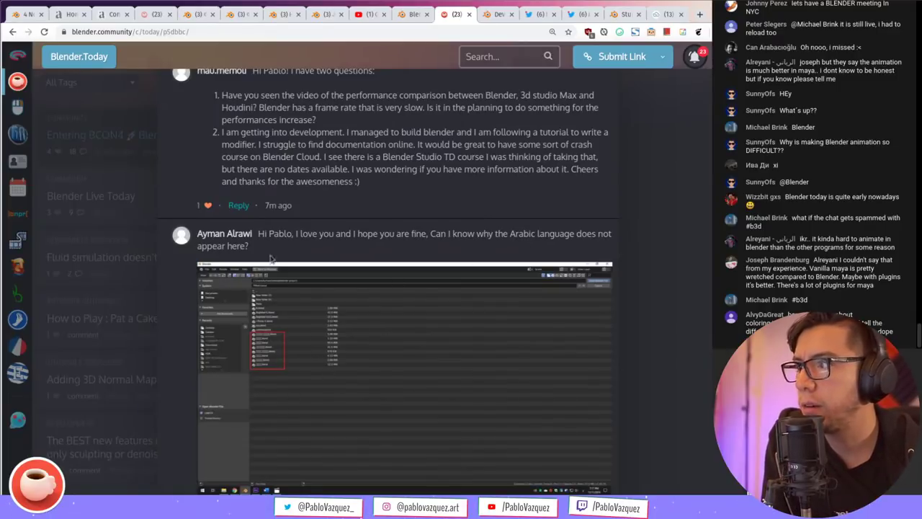
{"action": "triple_click", "coordinate": [216, 236]}
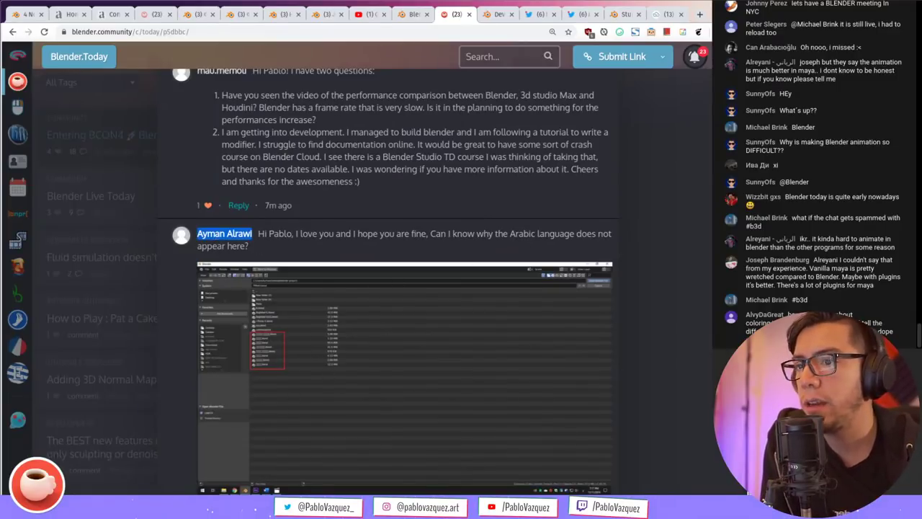
{"action": "key", "text": "alt+Tab"}
{"action": "key", "text": "alt+Tab"}
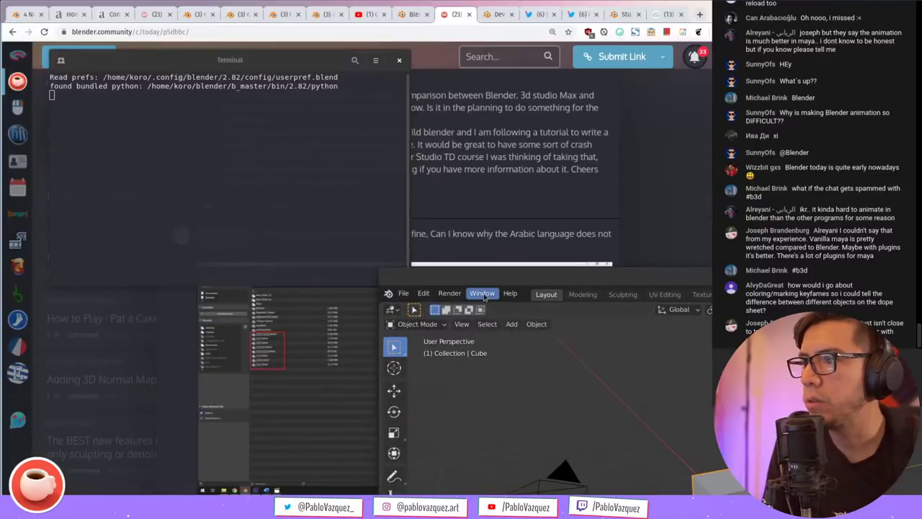
{"action": "left_click", "coordinate": [511, 293]}
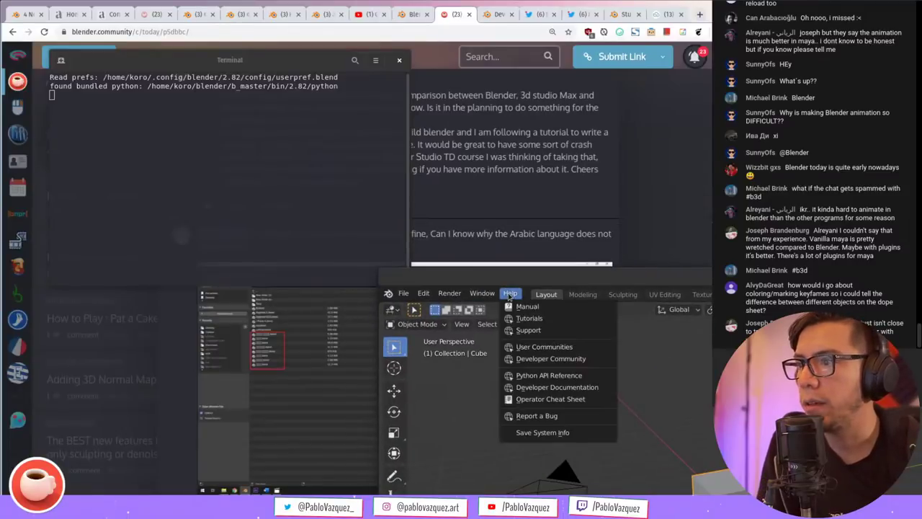
{"action": "left_click", "coordinate": [552, 418]}
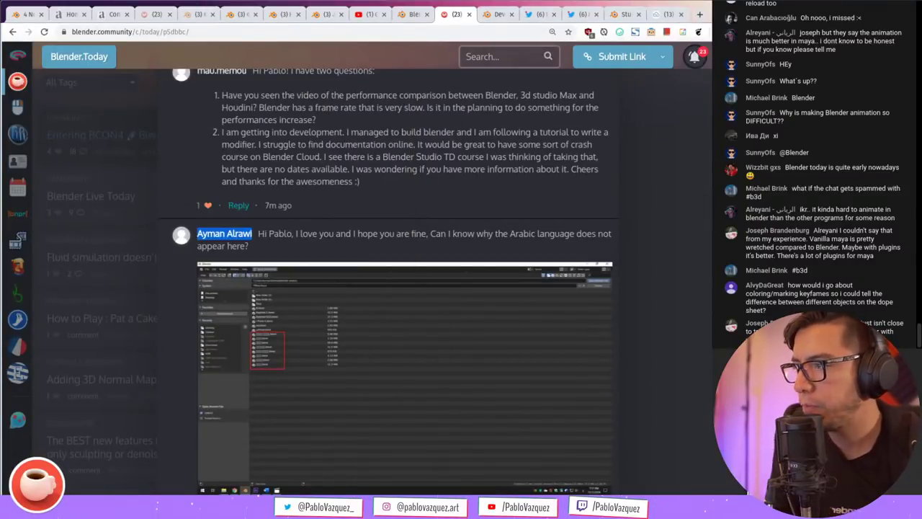
{"action": "scroll", "coordinate": [387, 431], "scroll_direction": "down", "scroll_amount": 3}
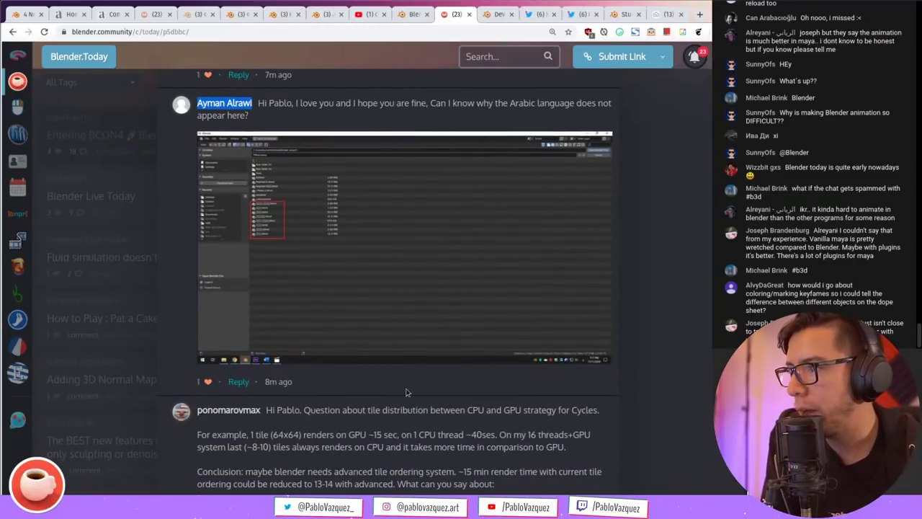
Read the Cycles CPU/GPU tile-distribution question and give it a like
{"action": "scroll", "coordinate": [407, 392], "scroll_direction": "down", "scroll_amount": 3}
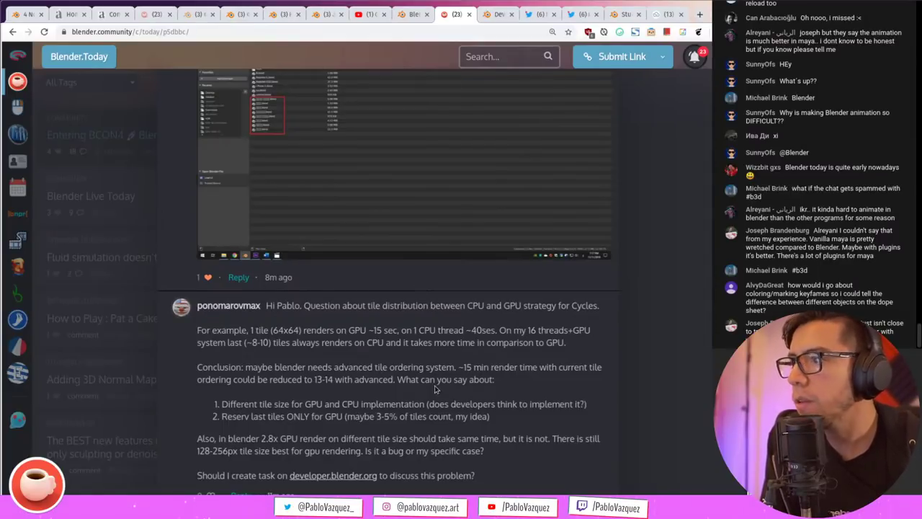
{"action": "scroll", "coordinate": [483, 393], "scroll_direction": "down", "scroll_amount": 3}
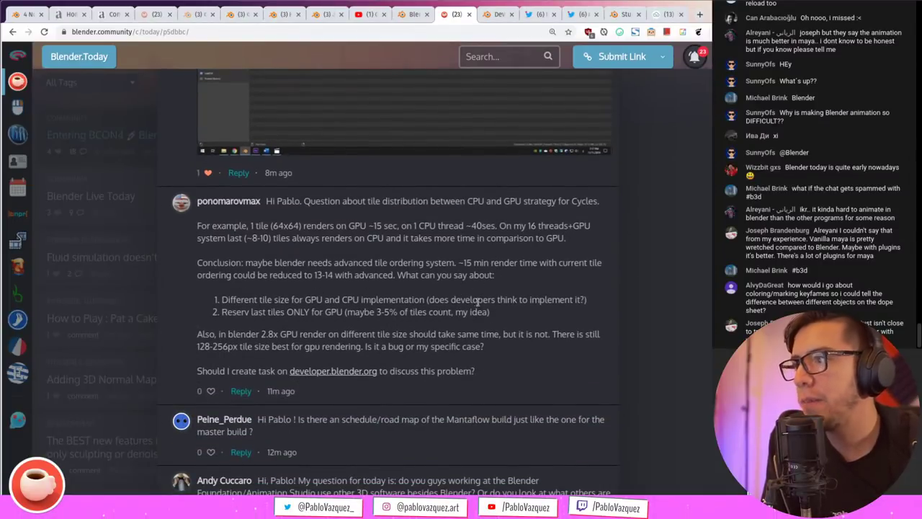
{"action": "left_click_drag", "start_coordinate": [585, 303], "coordinate": [372, 303]}
{"action": "left_click", "coordinate": [374, 303]}
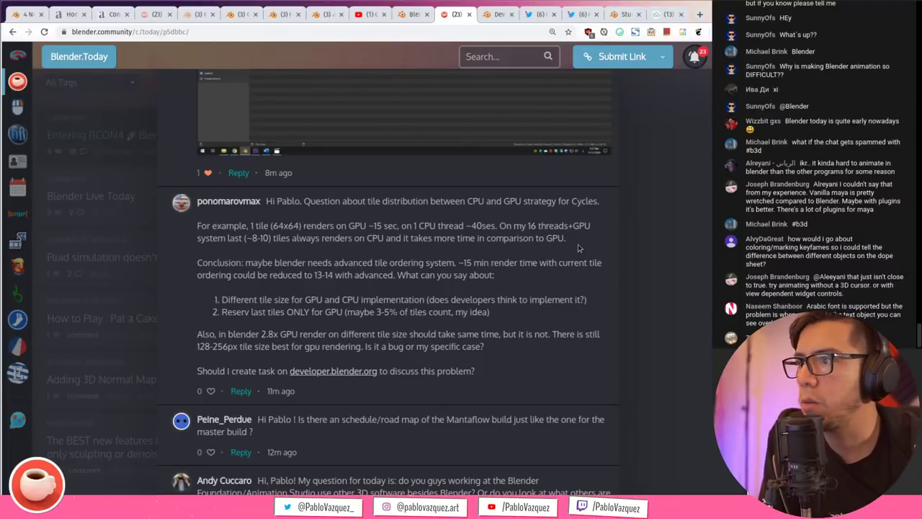
{"action": "left_click_drag", "start_coordinate": [566, 246], "coordinate": [351, 223]}
{"action": "left_click", "coordinate": [351, 223]}
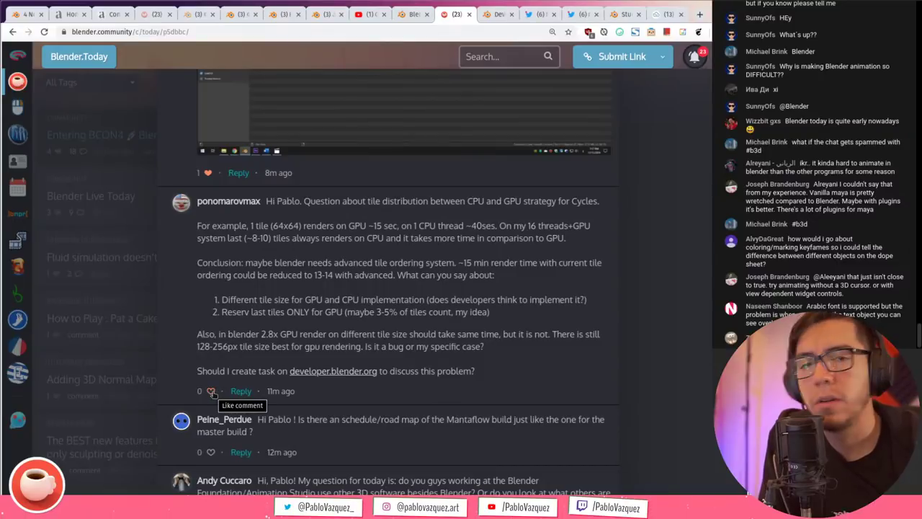
{"action": "left_click", "coordinate": [211, 391]}
{"action": "scroll", "coordinate": [302, 324], "scroll_direction": "down", "scroll_amount": 3}
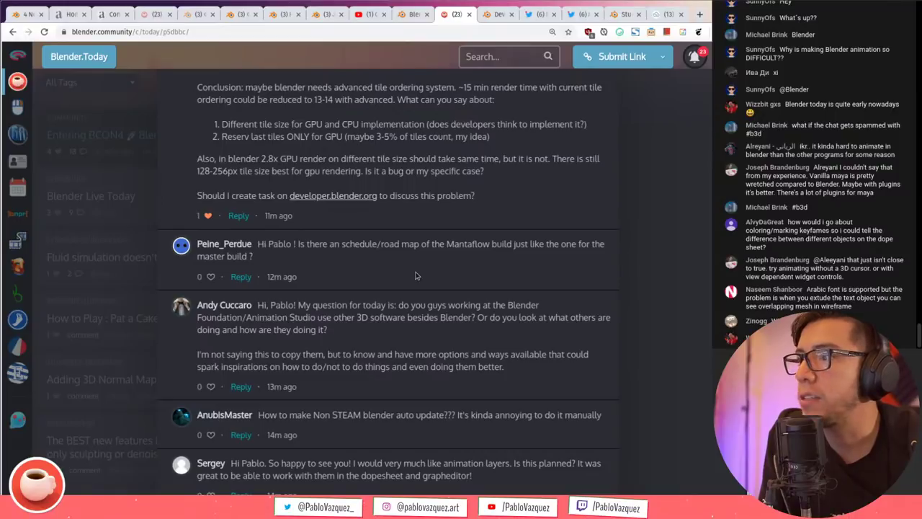
Open developer.blender.org's Nodes & Physics module page and zoom the page out twice
{"action": "key", "text": "ctrl+t"}
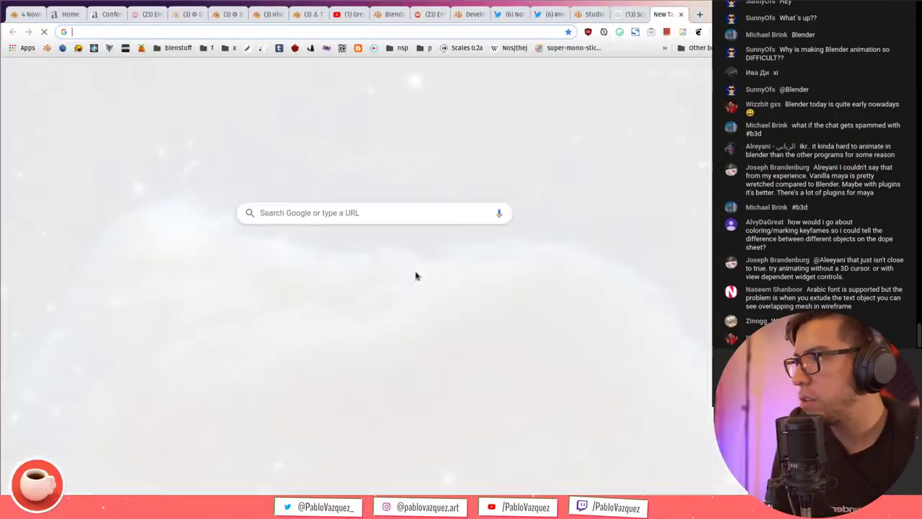
{"action": "type", "text": "de"}
{"action": "key", "text": "Return"}
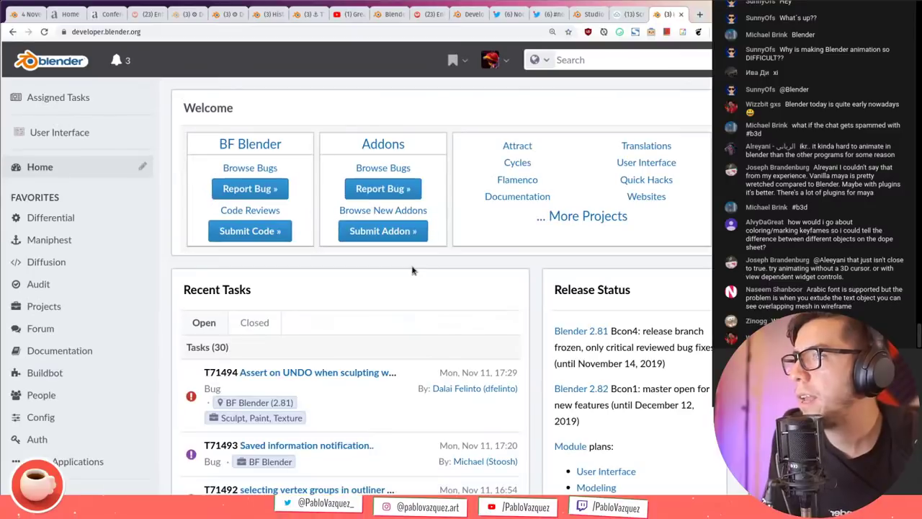
{"action": "scroll", "coordinate": [706, 440], "scroll_direction": "up", "scroll_amount": 3, "text": "ctrl"}
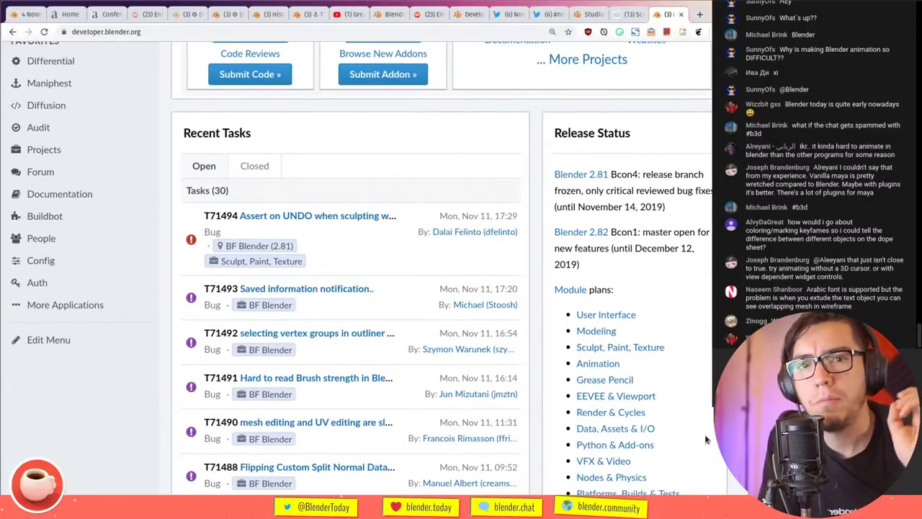
{"action": "left_click", "coordinate": [623, 477]}
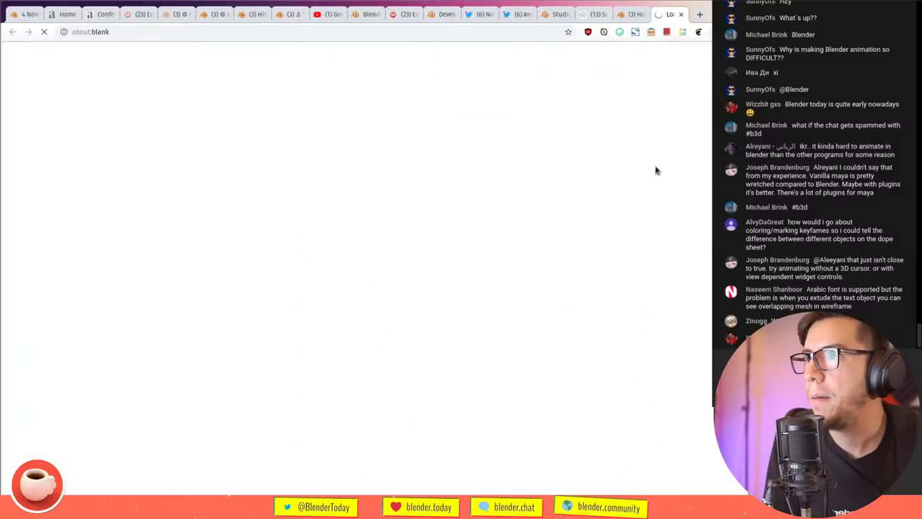
{"action": "key", "text": "ctrl+w"}
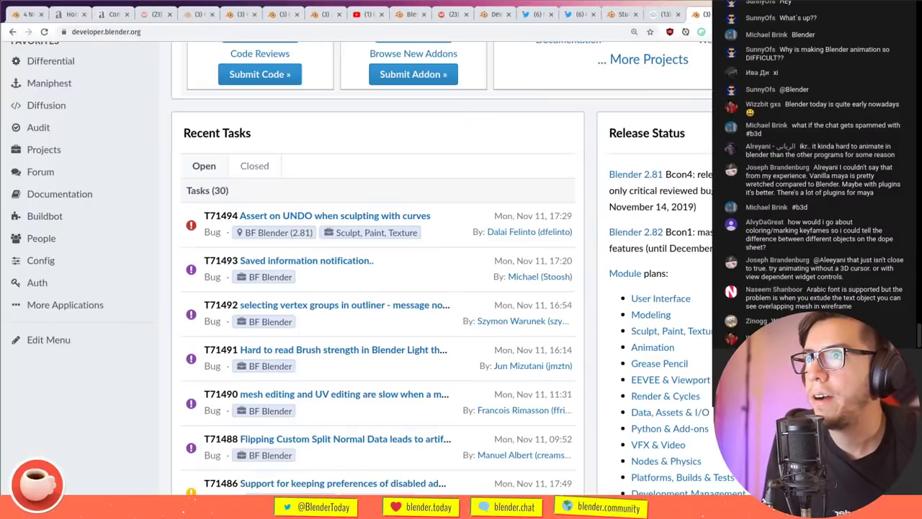
{"action": "scroll", "coordinate": [535, 285], "scroll_direction": "up", "scroll_amount": 2}
{"action": "key", "text": "ctrl+minus"}
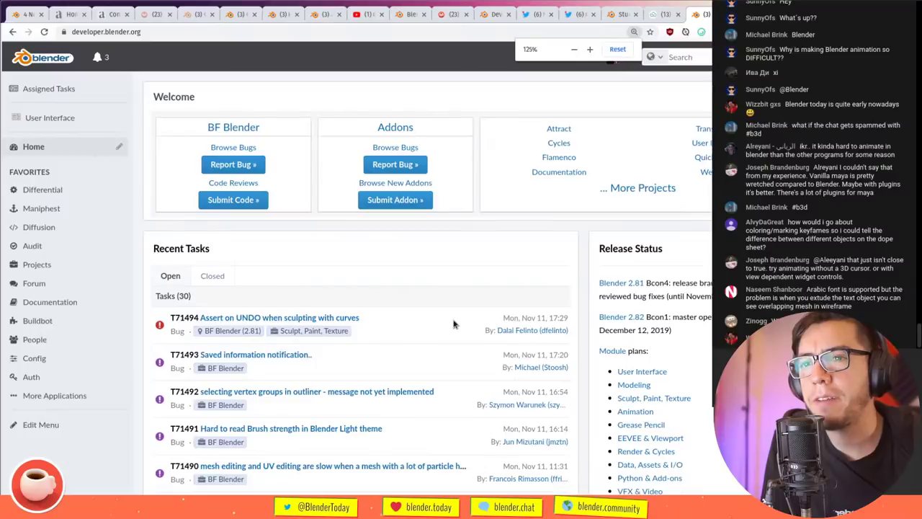
{"action": "key", "text": "ctrl+minus"}
{"action": "key", "text": "ctrl+minus"}
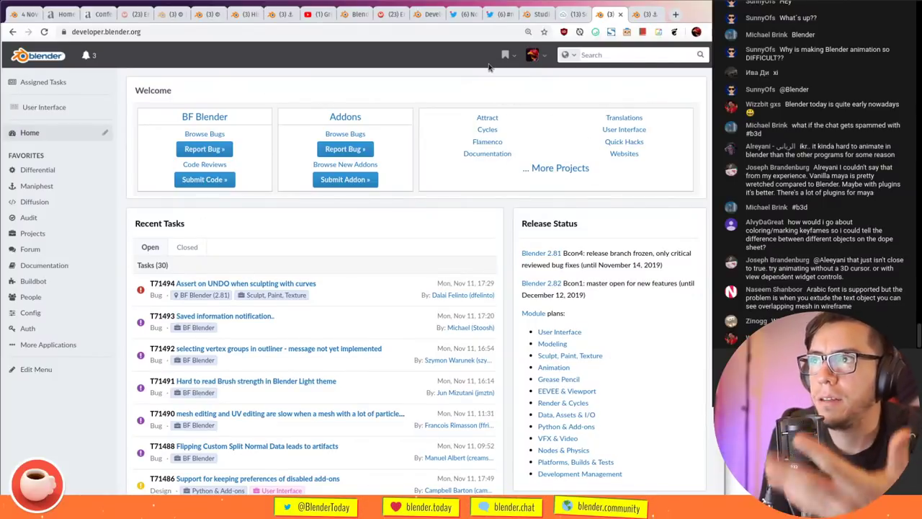
Read through Mantaflow Review task T59995, then start entering blender.org/su in a new tab
{"action": "key", "text": "ctrl+Tab"}
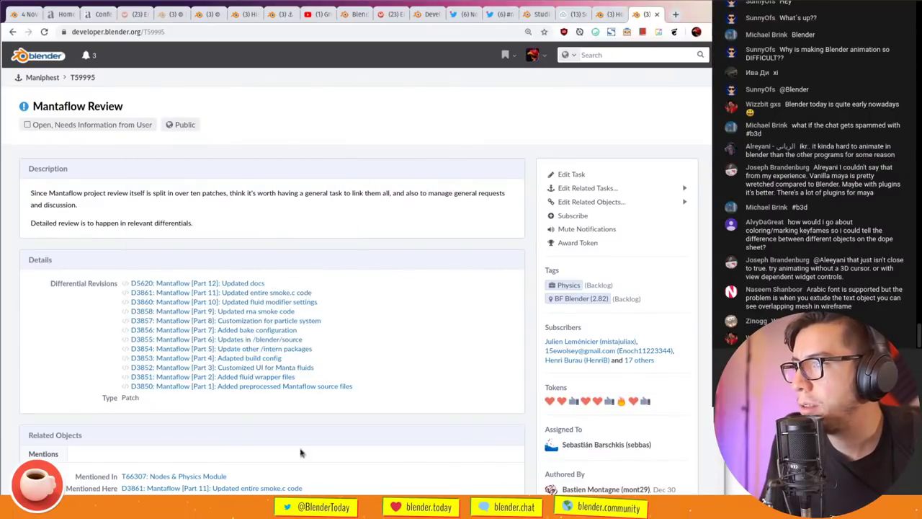
{"action": "scroll", "coordinate": [395, 385], "scroll_direction": "down", "scroll_amount": 1}
{"action": "scroll", "coordinate": [395, 385], "scroll_direction": "down", "scroll_amount": 2}
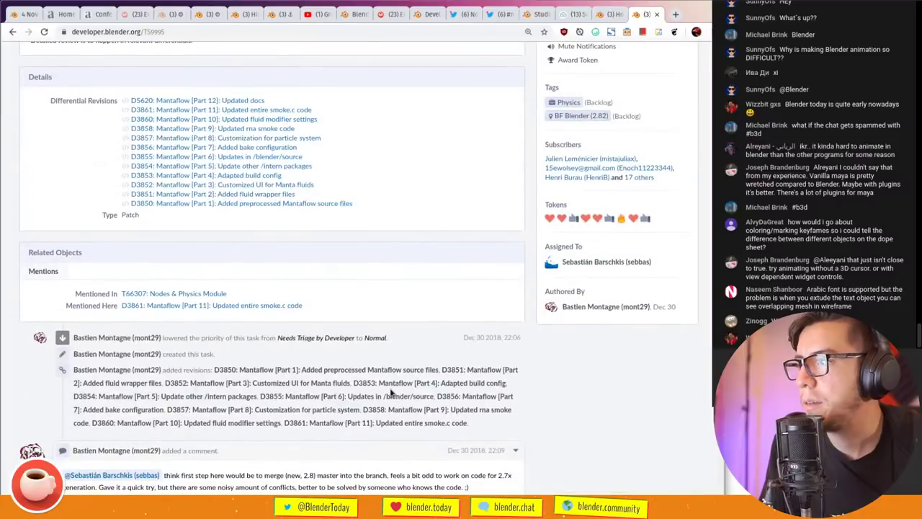
{"action": "scroll", "coordinate": [395, 384], "scroll_direction": "down", "scroll_amount": 3}
{"action": "scroll", "coordinate": [391, 394], "scroll_direction": "down", "scroll_amount": 3}
{"action": "scroll", "coordinate": [391, 389], "scroll_direction": "up", "scroll_amount": 10}
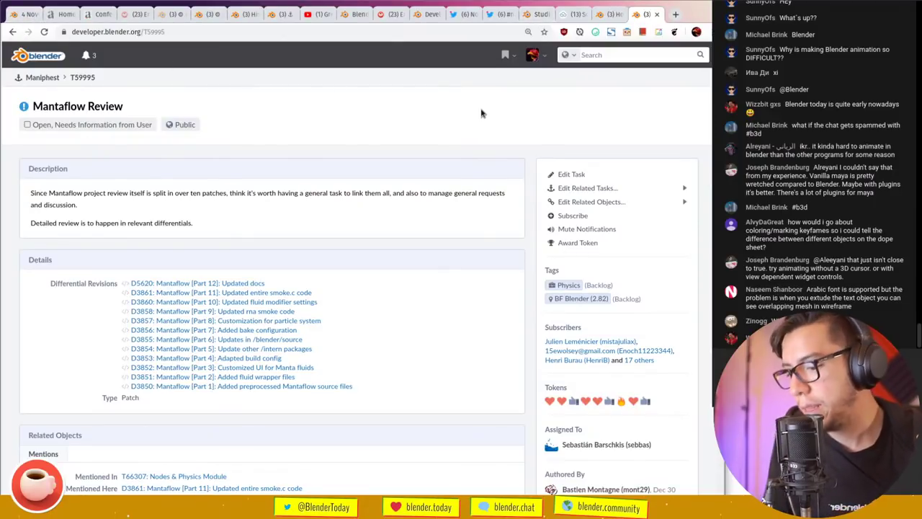
{"action": "key", "text": "ctrl+t"}
{"action": "type", "text": "blender.org/"}
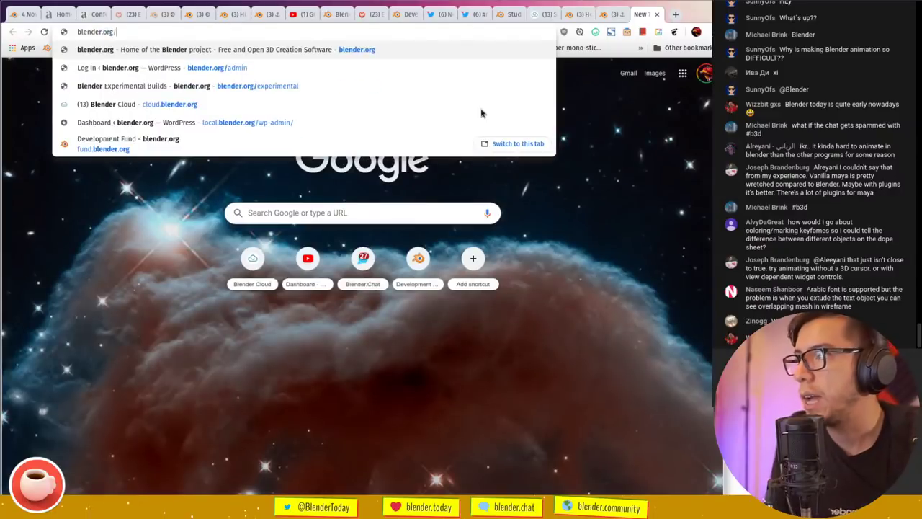
{"action": "type", "text": "su"}
Load blender.org's Support page, then return to the Blender.community Mantaflow question
{"action": "key", "text": "Return"}
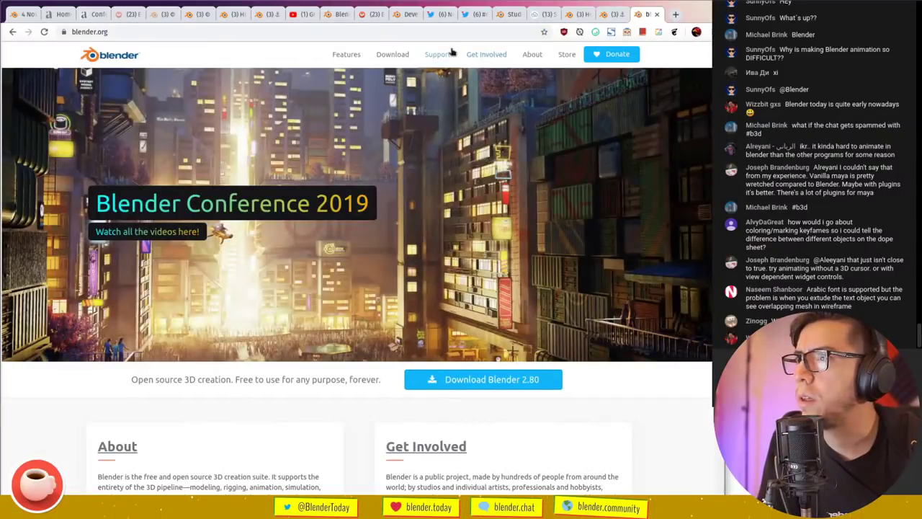
{"action": "left_click", "coordinate": [437, 58]}
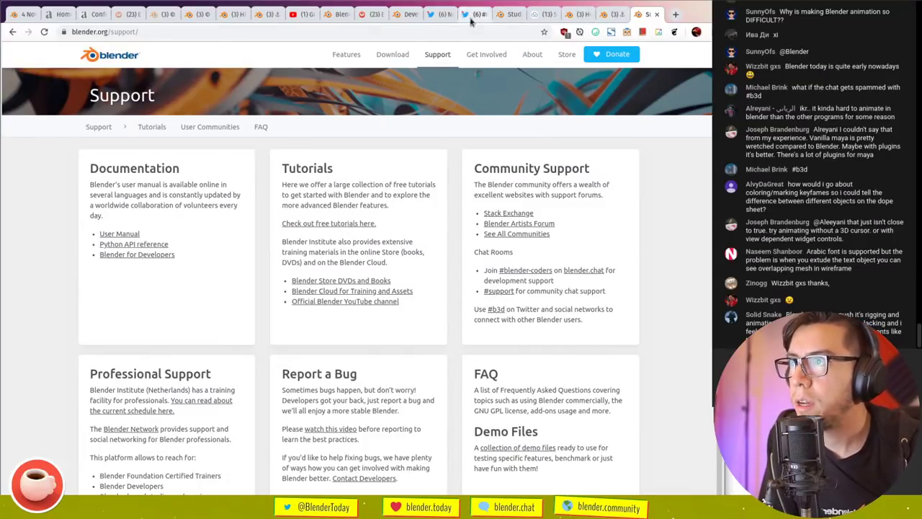
{"action": "left_click", "coordinate": [372, 13]}
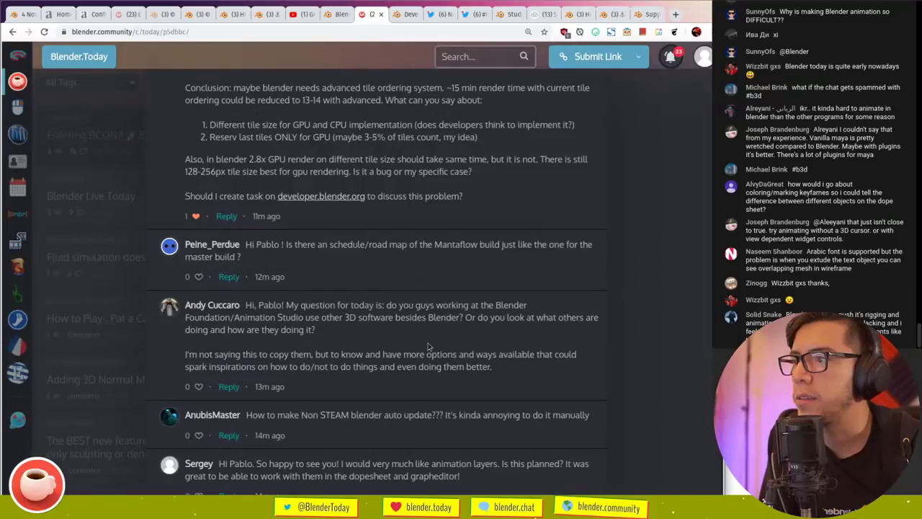
Like the Mantaflow roadmap and other-3D-software questions, then read the non-Steam auto-update question
{"action": "left_click", "coordinate": [199, 276]}
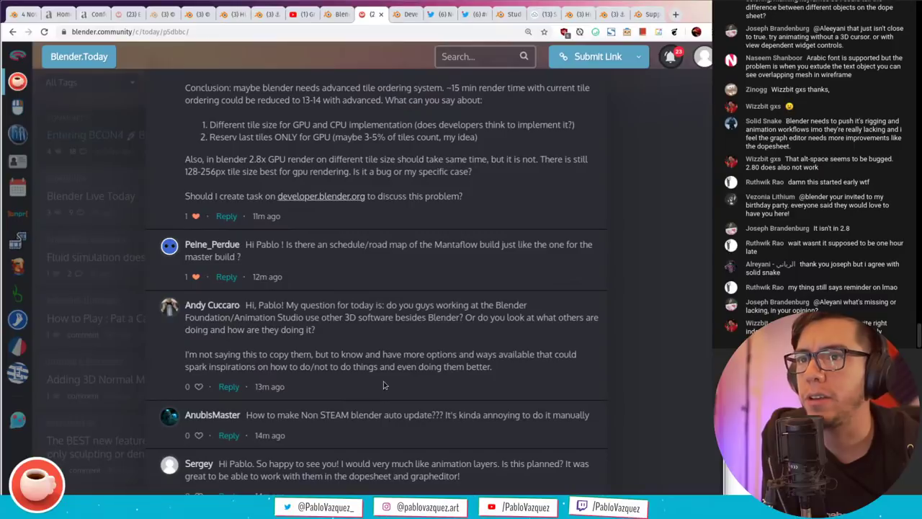
{"action": "left_click", "coordinate": [199, 387]}
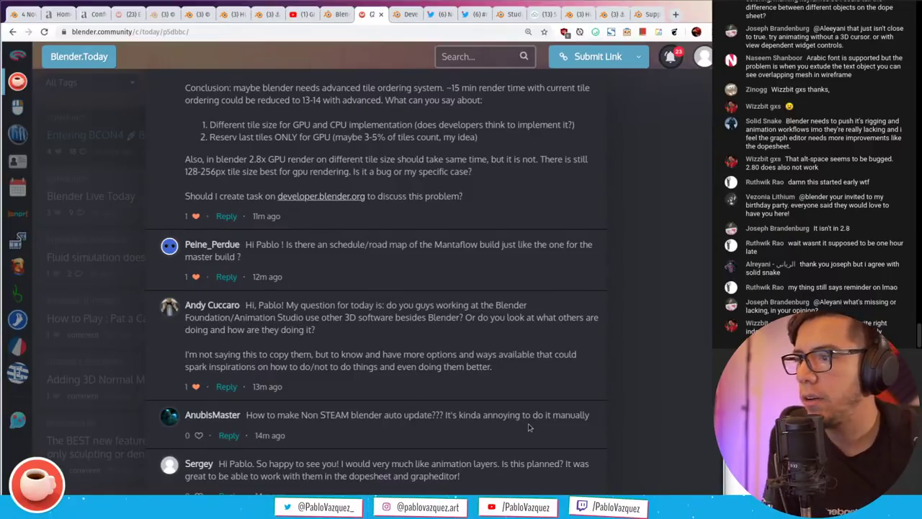
{"action": "left_click_drag", "start_coordinate": [592, 420], "coordinate": [445, 418]}
{"action": "left_click", "coordinate": [428, 415]}
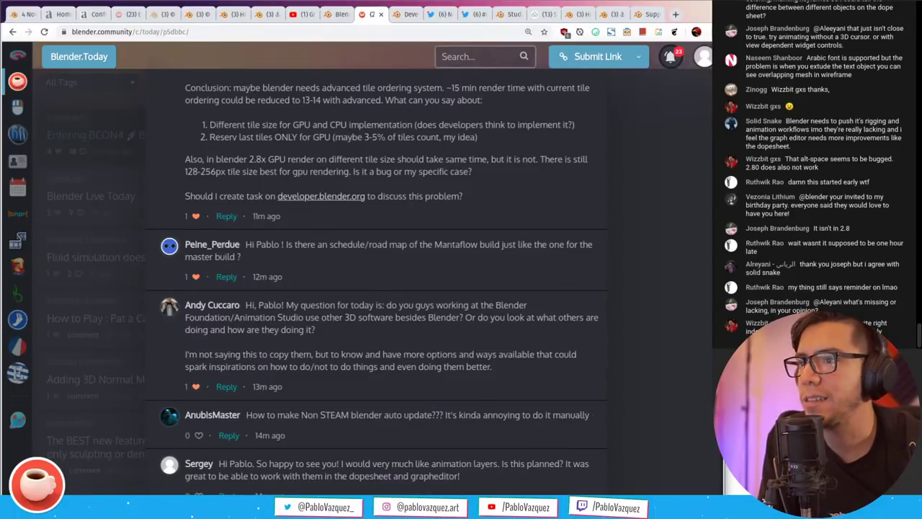
{"action": "double_click", "coordinate": [342, 414]}
{"action": "left_click", "coordinate": [525, 400]}
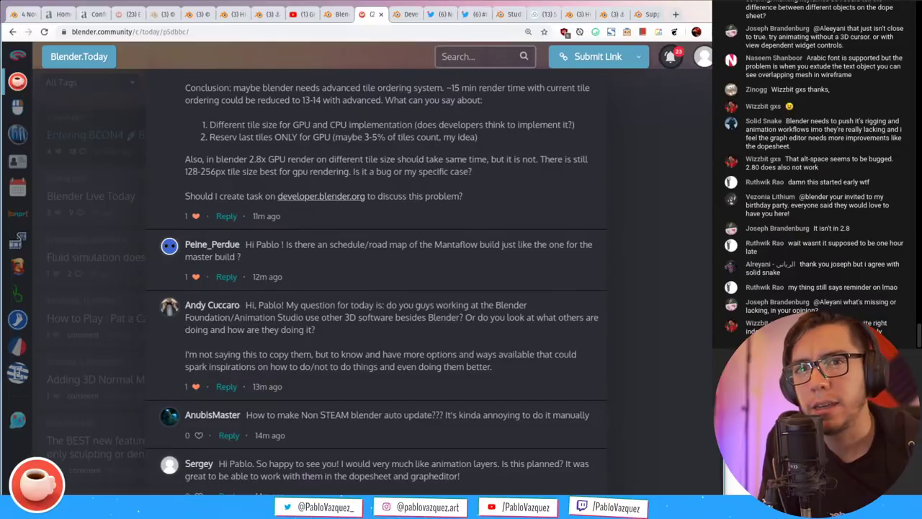
Google 'blender updater' in the second Chrome window and open the BlenderUpdater GitHub result
{"action": "key", "text": "alt+Tab"}
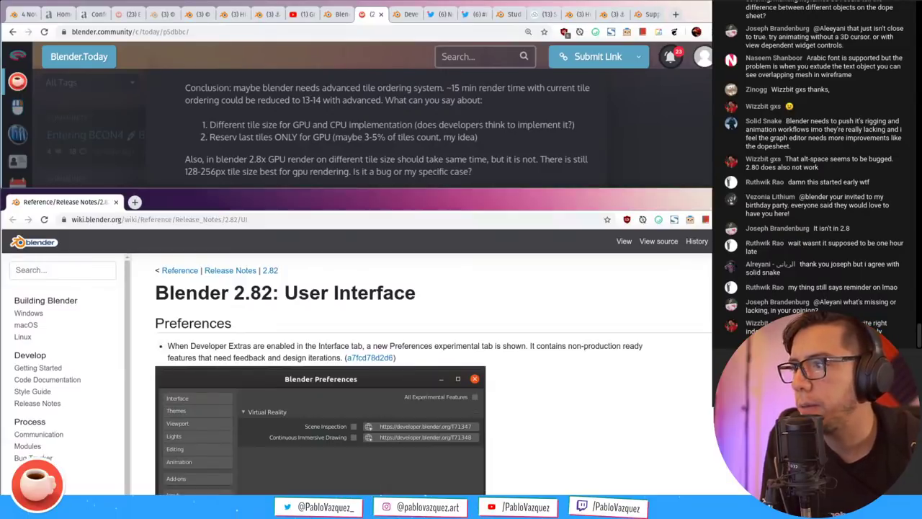
{"action": "key", "text": "ctrl+t"}
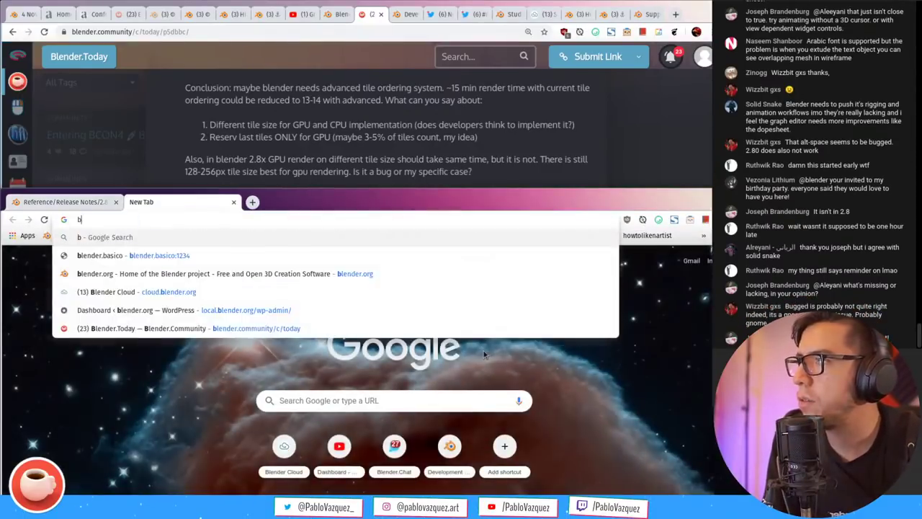
{"action": "type", "text": "blender"}
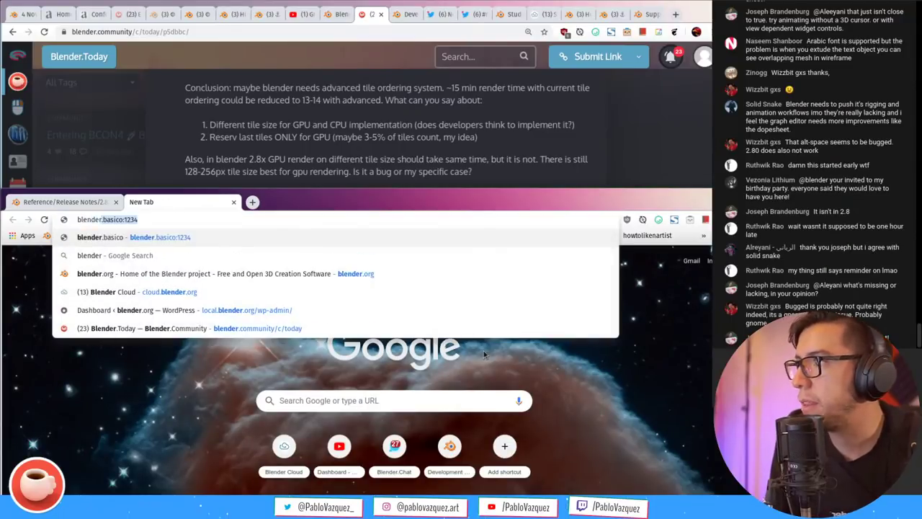
{"action": "type", "text": " updater"}
{"action": "key", "text": "Return"}
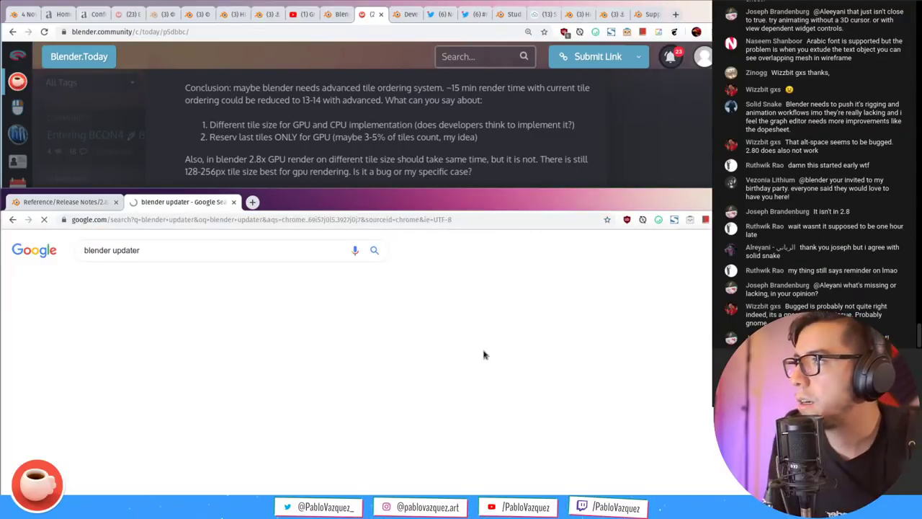
{"action": "scroll", "coordinate": [208, 376], "scroll_direction": "down", "scroll_amount": 3}
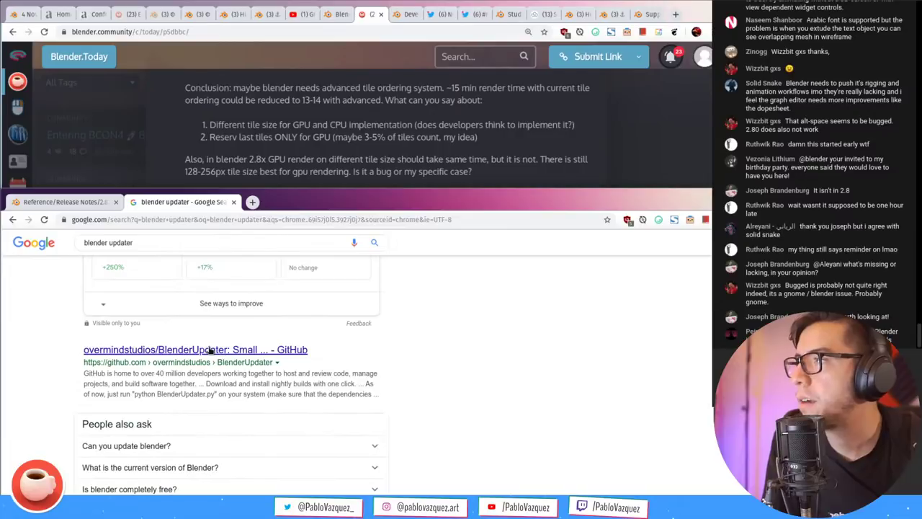
{"action": "left_click", "coordinate": [209, 350]}
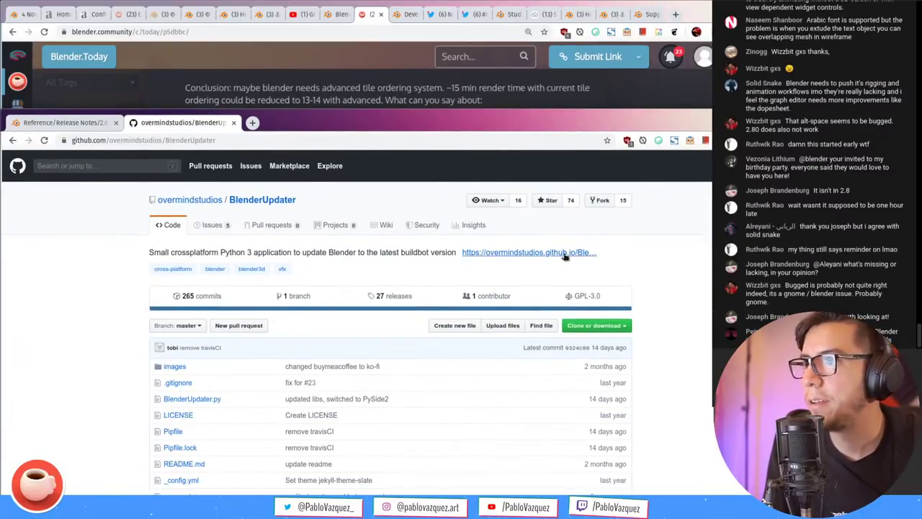
Open BlenderUpdater's github.io project page, then flip between the repository, release notes and project tabs
{"action": "left_click", "coordinate": [569, 253]}
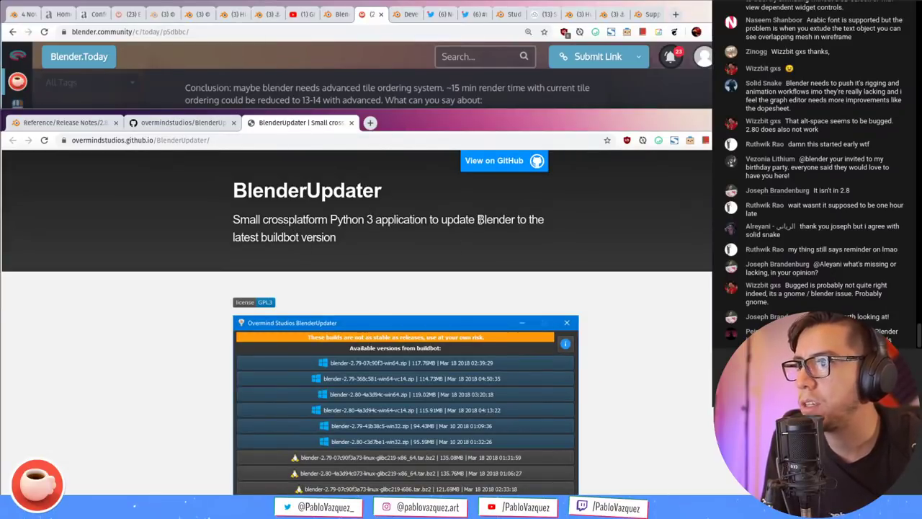
{"action": "scroll", "coordinate": [362, 244], "scroll_direction": "down", "scroll_amount": 3}
{"action": "left_click", "coordinate": [207, 125]}
{"action": "left_click", "coordinate": [92, 123]}
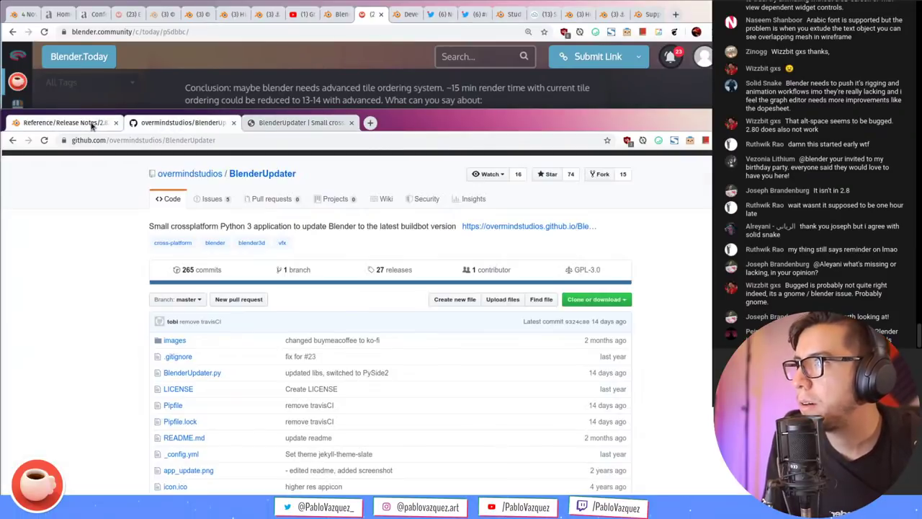
{"action": "left_click", "coordinate": [178, 124]}
{"action": "left_click", "coordinate": [292, 123]}
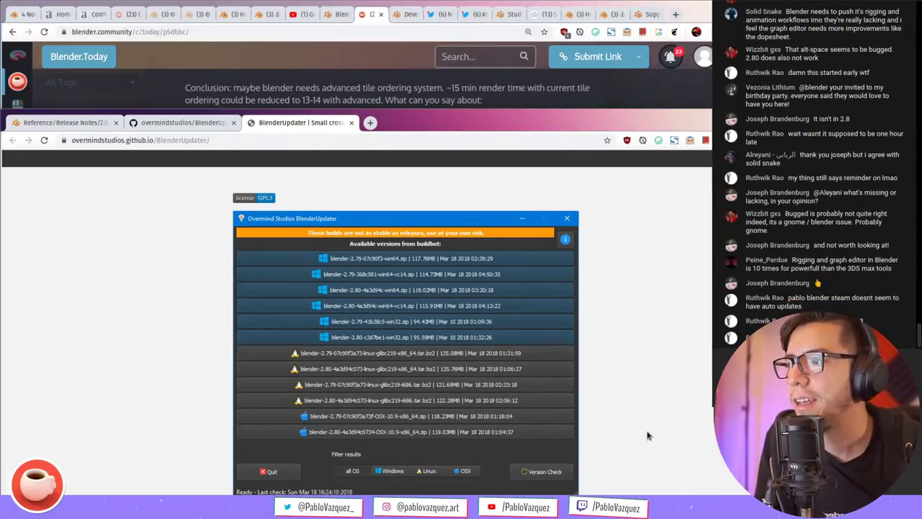
Scroll through the BlenderUpdater project page's description and usage notes
{"action": "scroll", "coordinate": [647, 435], "scroll_direction": "down", "scroll_amount": 1}
{"action": "scroll", "coordinate": [644, 433], "scroll_direction": "down", "scroll_amount": 2}
{"action": "scroll", "coordinate": [642, 431], "scroll_direction": "down", "scroll_amount": 3}
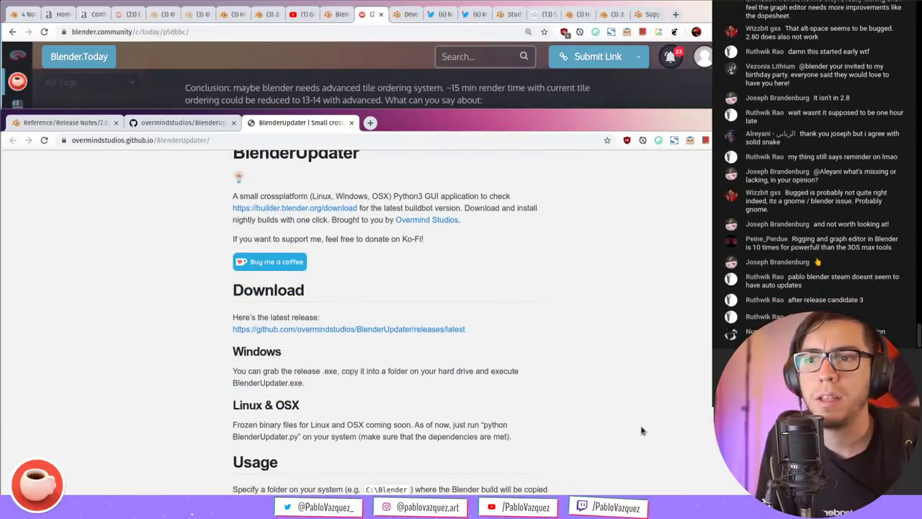
{"action": "scroll", "coordinate": [642, 431], "scroll_direction": "down", "scroll_amount": 4}
{"action": "scroll", "coordinate": [642, 431], "scroll_direction": "down", "scroll_amount": 3}
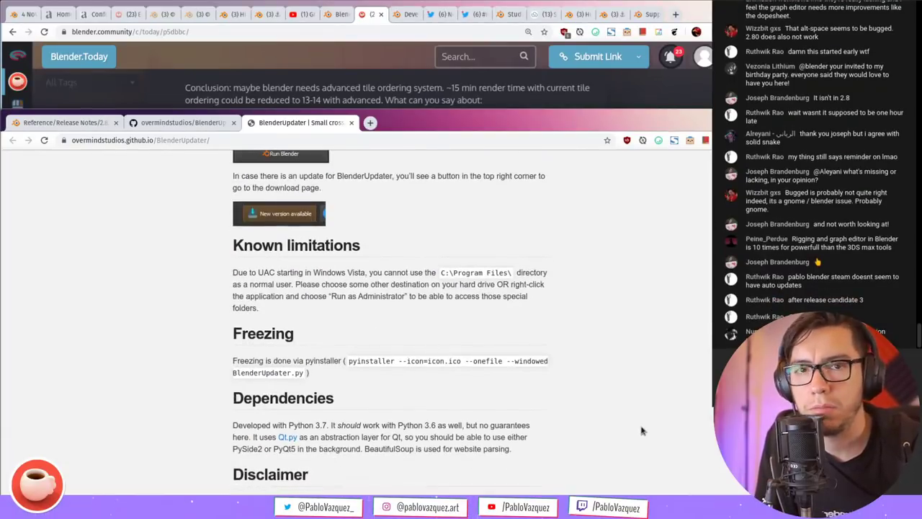
{"action": "scroll", "coordinate": [544, 421], "scroll_direction": "up", "scroll_amount": 3}
{"action": "scroll", "coordinate": [568, 405], "scroll_direction": "up", "scroll_amount": 3}
{"action": "scroll", "coordinate": [576, 408], "scroll_direction": "up", "scroll_amount": 2}
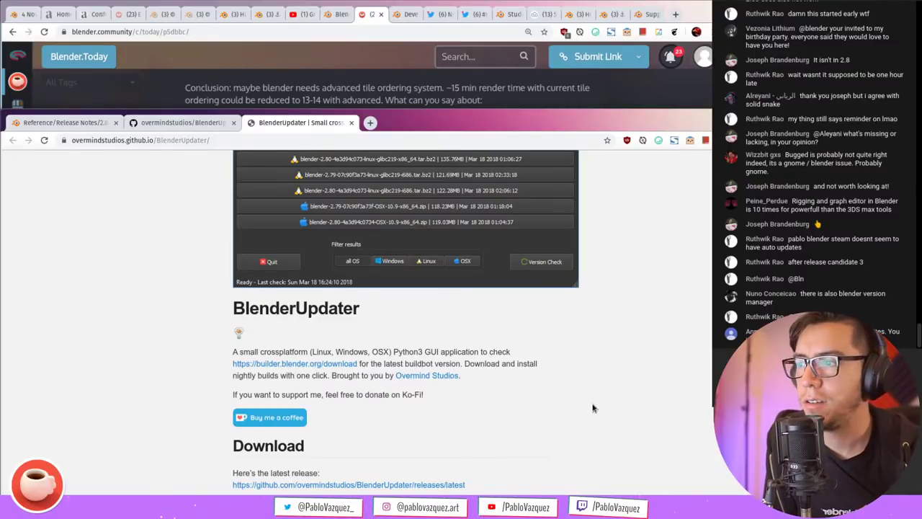
{"action": "scroll", "coordinate": [614, 416], "scroll_direction": "down", "scroll_amount": 3}
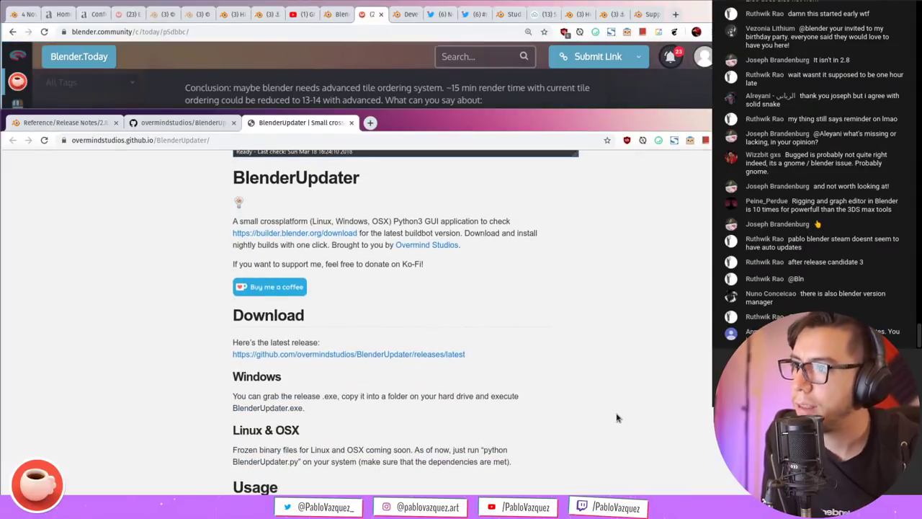
{"action": "scroll", "coordinate": [616, 417], "scroll_direction": "down", "scroll_amount": 1}
{"action": "scroll", "coordinate": [616, 416], "scroll_direction": "down", "scroll_amount": 2}
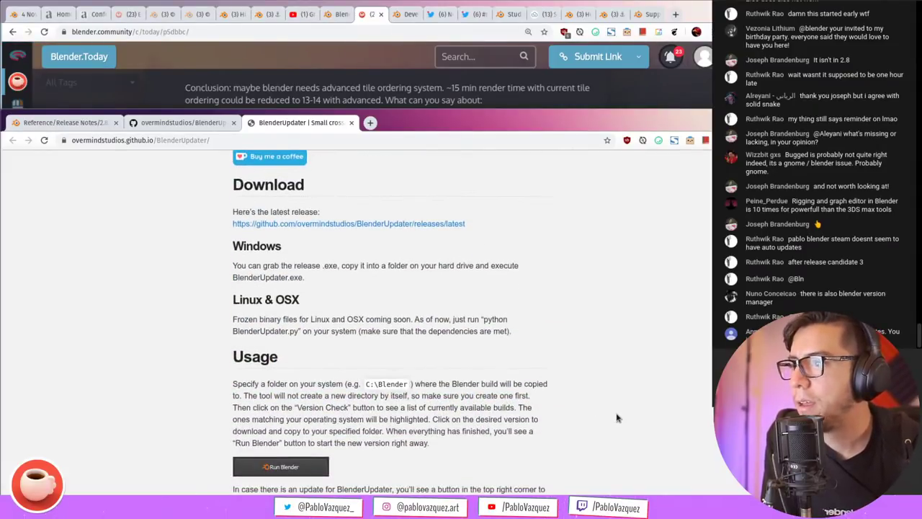
{"action": "scroll", "coordinate": [405, 337], "scroll_direction": "up", "scroll_amount": 3}
{"action": "scroll", "coordinate": [406, 337], "scroll_direction": "up", "scroll_amount": 2}
{"action": "scroll", "coordinate": [433, 396], "scroll_direction": "up", "scroll_amount": 1}
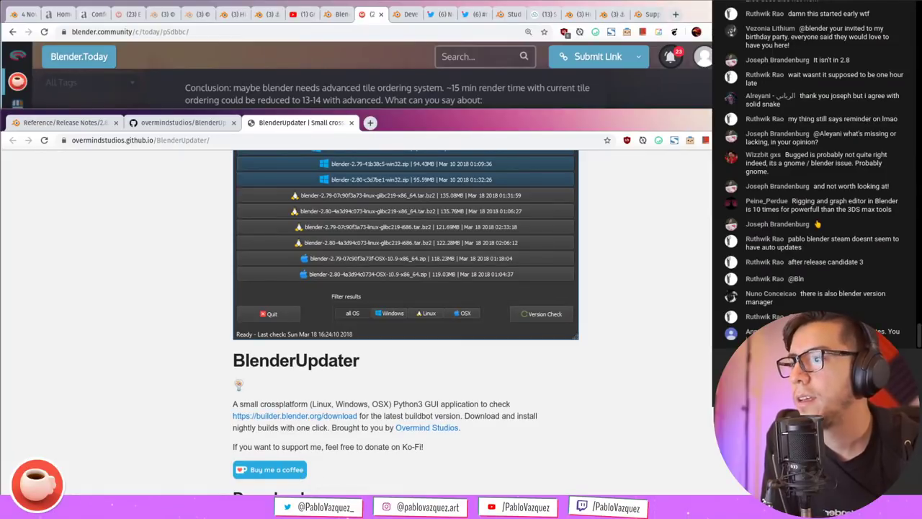
{"action": "scroll", "coordinate": [294, 472], "scroll_direction": "up", "scroll_amount": 5}
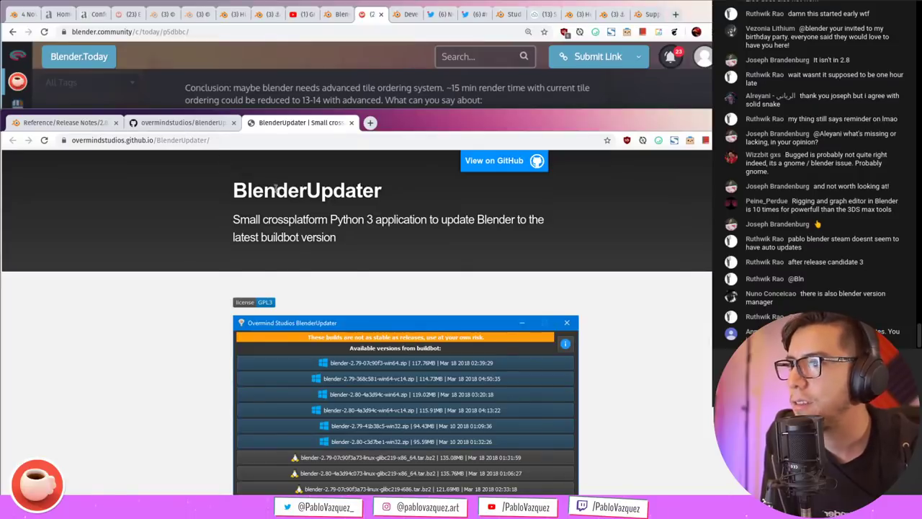
Go back to the BlenderUpdater GitHub repository and scroll through its README
{"action": "left_click", "coordinate": [180, 122]}
{"action": "scroll", "coordinate": [438, 438], "scroll_direction": "down", "scroll_amount": 2}
{"action": "scroll", "coordinate": [446, 434], "scroll_direction": "down", "scroll_amount": 5}
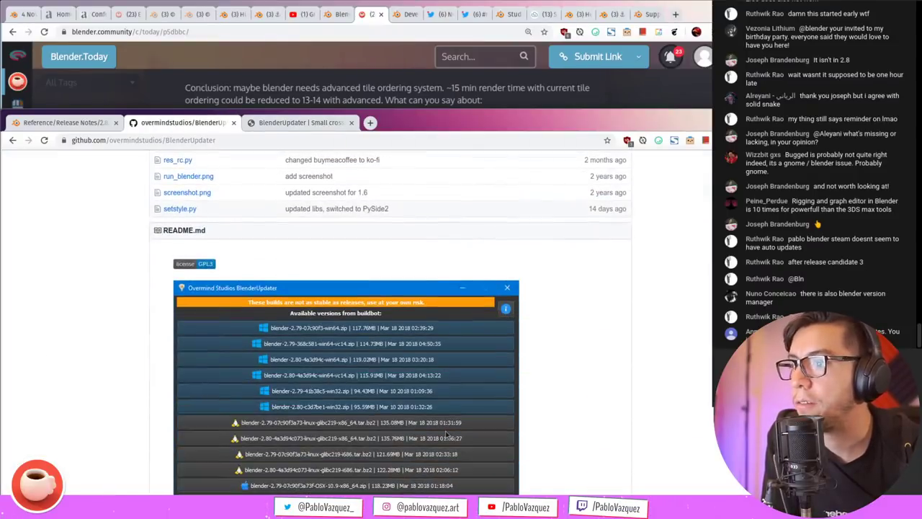
{"action": "scroll", "coordinate": [447, 434], "scroll_direction": "up", "scroll_amount": 2}
{"action": "scroll", "coordinate": [447, 434], "scroll_direction": "up", "scroll_amount": 5}
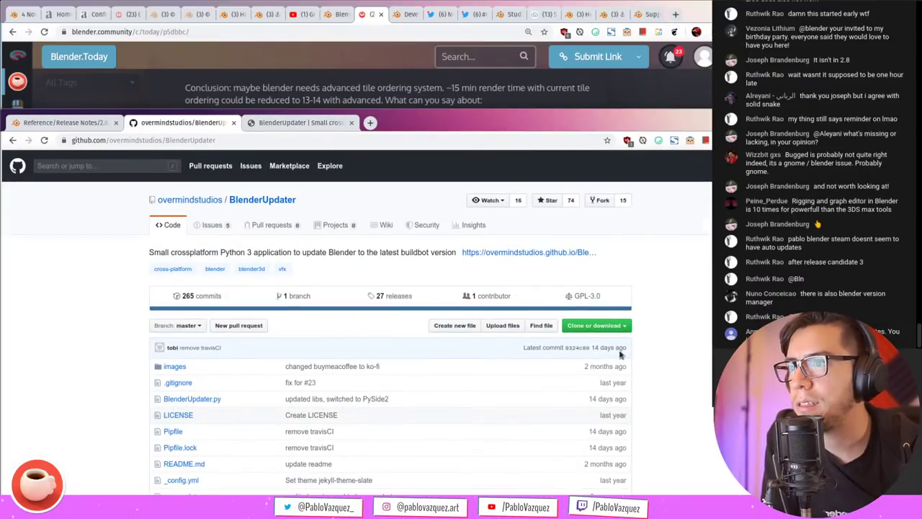
{"action": "scroll", "coordinate": [617, 348], "scroll_direction": "down", "scroll_amount": 2}
{"action": "scroll", "coordinate": [613, 358], "scroll_direction": "down", "scroll_amount": 5}
{"action": "scroll", "coordinate": [531, 471], "scroll_direction": "down", "scroll_amount": 5}
{"action": "scroll", "coordinate": [531, 466], "scroll_direction": "down", "scroll_amount": 1}
{"action": "scroll", "coordinate": [399, 360], "scroll_direction": "down", "scroll_amount": 3}
{"action": "scroll", "coordinate": [397, 360], "scroll_direction": "up", "scroll_amount": 15}
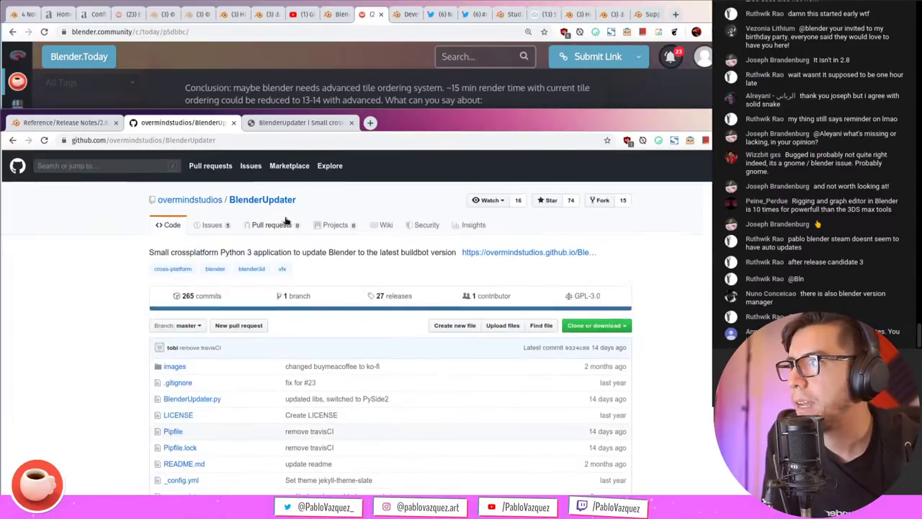
Minimize the Blender 2.82 release notes window and heart the non-Steam auto-update question
{"action": "left_click", "coordinate": [61, 123]}
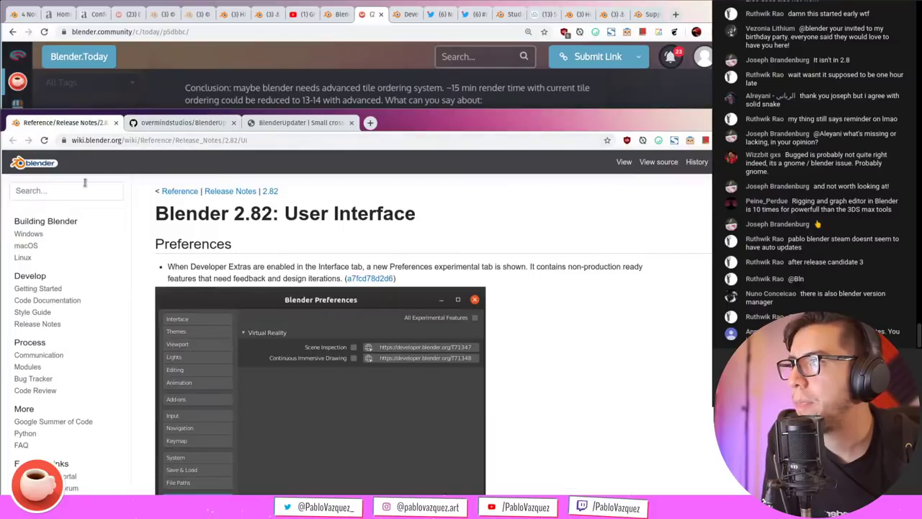
{"action": "left_click", "coordinate": [257, 82]}
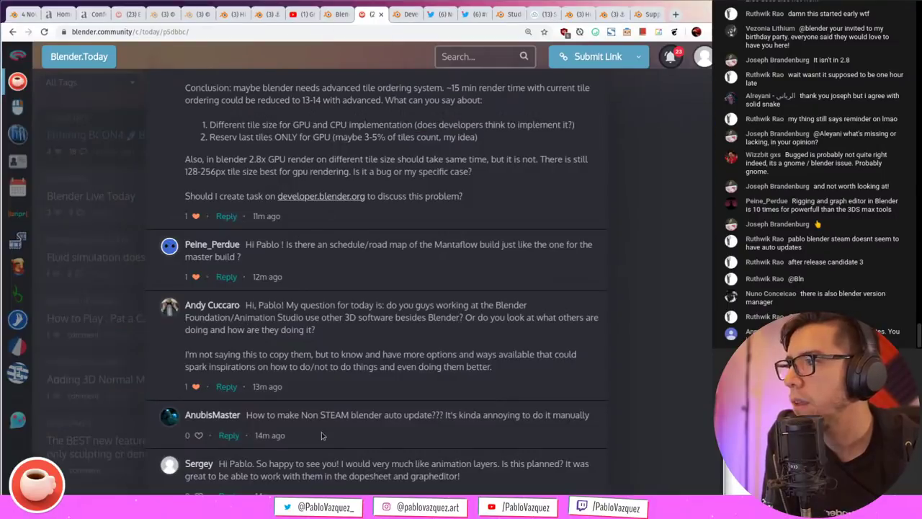
{"action": "left_click", "coordinate": [198, 436]}
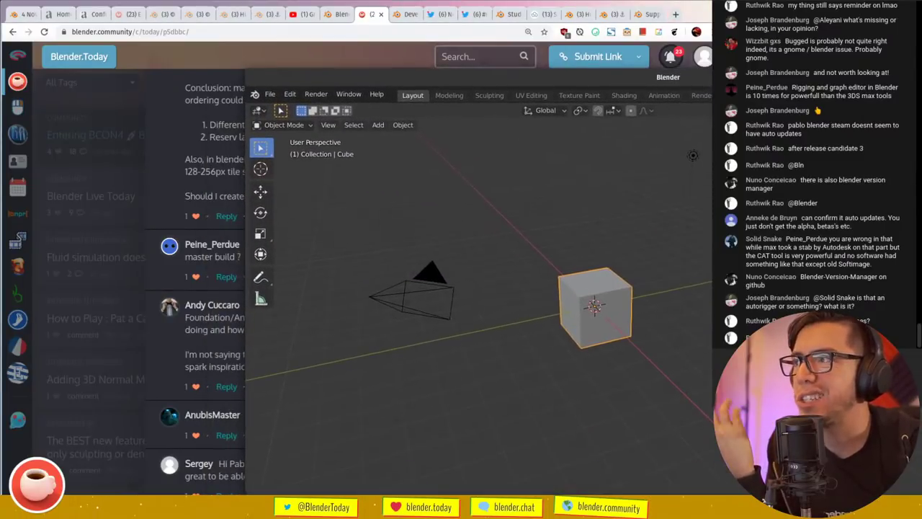
Turn the 3D view into a Shader Editor showing the World's Background and World Output nodes
{"action": "left_click", "coordinate": [276, 126]}
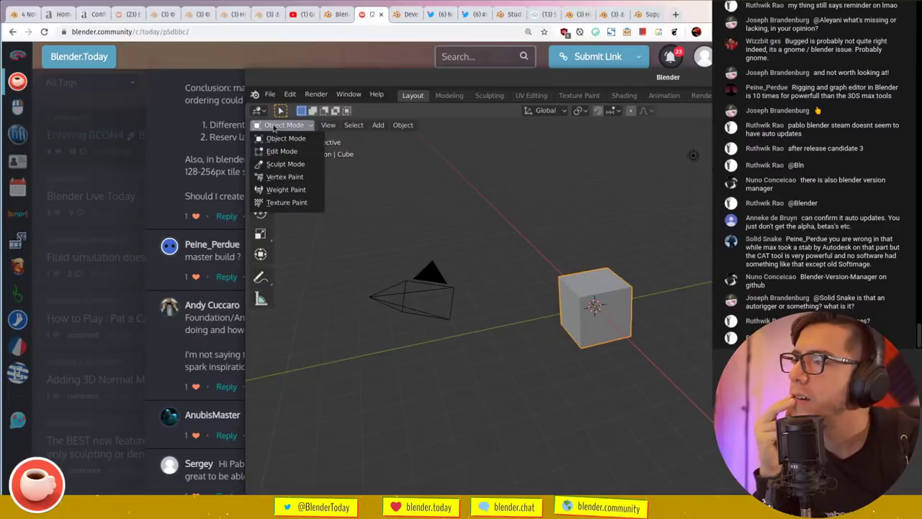
{"action": "left_click", "coordinate": [258, 111]}
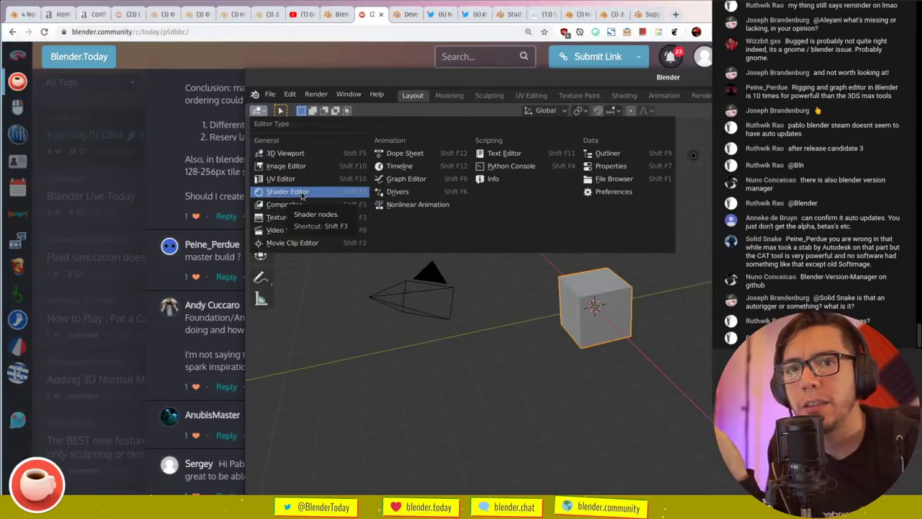
{"action": "left_click", "coordinate": [301, 194]}
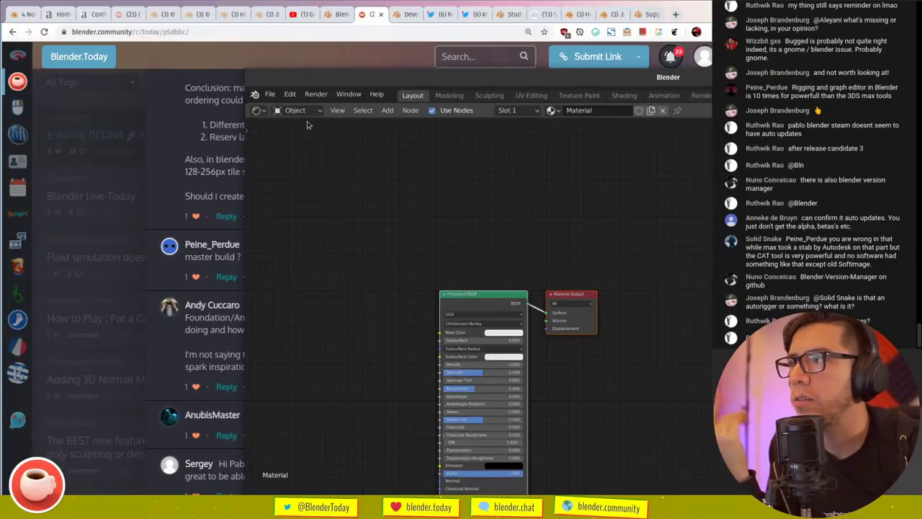
{"action": "left_click", "coordinate": [301, 111]}
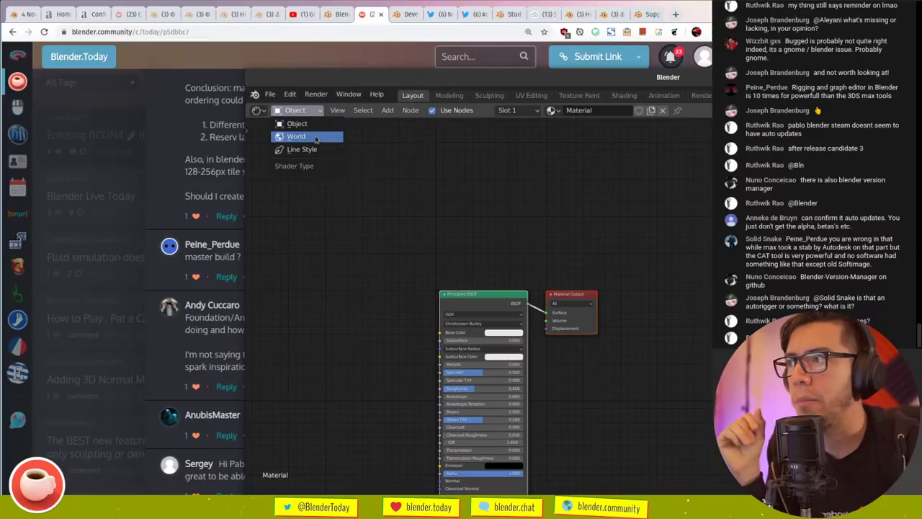
{"action": "left_click", "coordinate": [296, 136]}
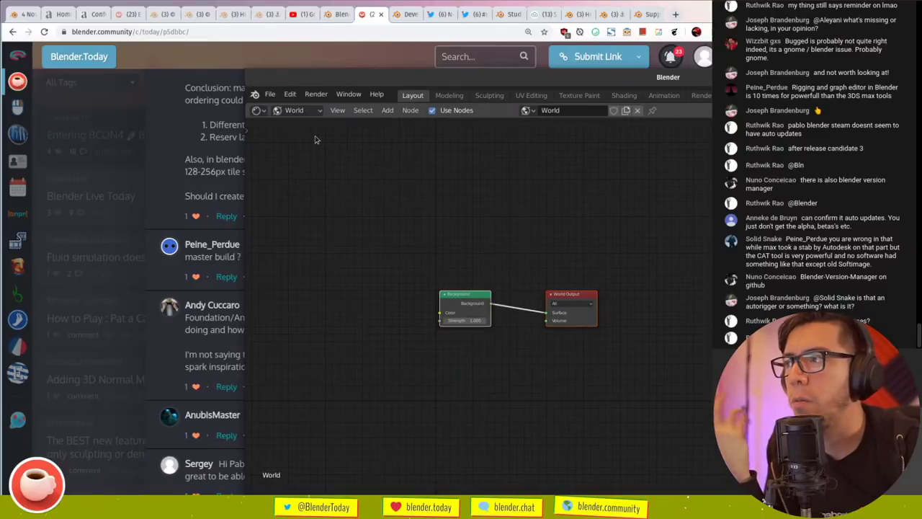
{"action": "left_click", "coordinate": [258, 110]}
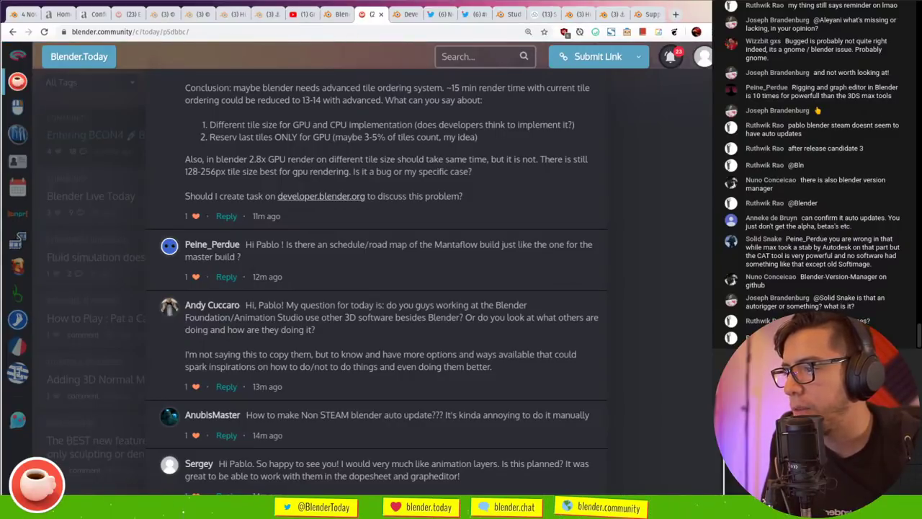
Open the rightclickselect 'Blender is missing local coordinates display' proposal and scroll through its comments
{"action": "left_click", "coordinate": [355, 198]}
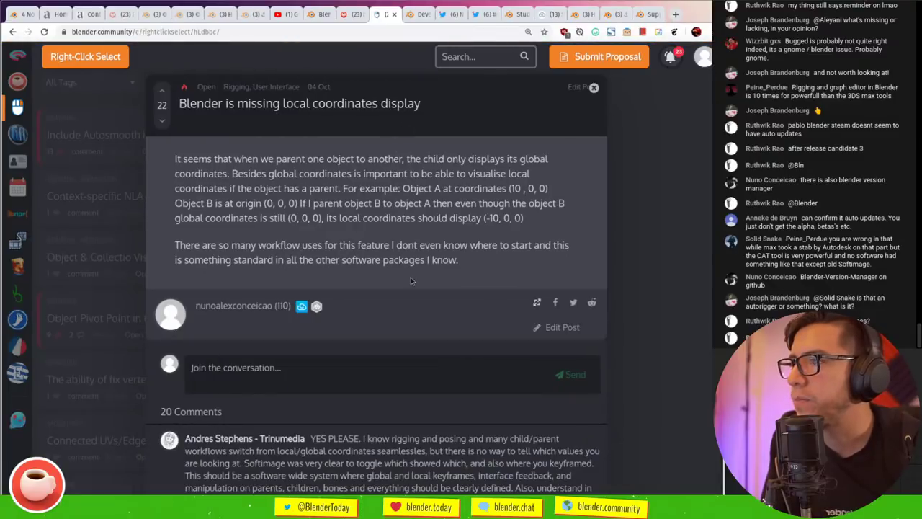
{"action": "scroll", "coordinate": [411, 280], "scroll_direction": "down", "scroll_amount": 2}
{"action": "scroll", "coordinate": [407, 303], "scroll_direction": "down", "scroll_amount": 1}
{"action": "scroll", "coordinate": [397, 371], "scroll_direction": "down", "scroll_amount": 3}
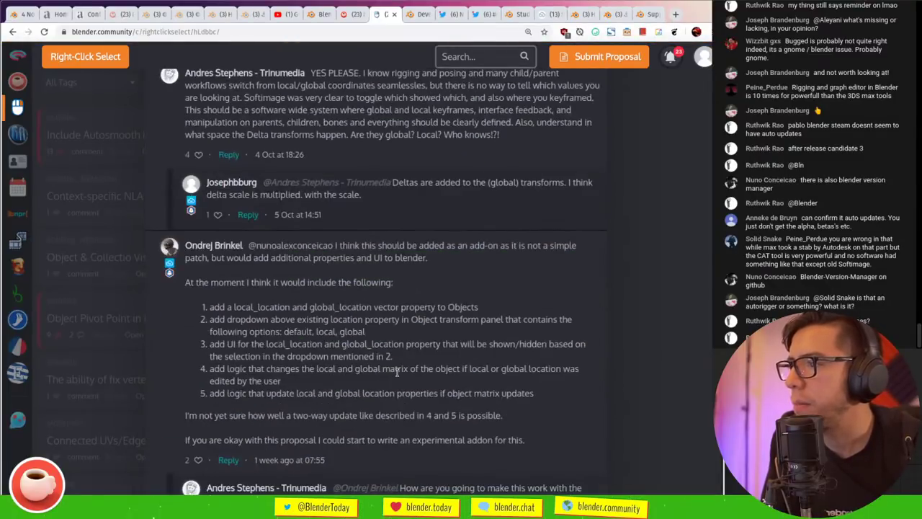
{"action": "scroll", "coordinate": [397, 371], "scroll_direction": "down", "scroll_amount": 2}
{"action": "scroll", "coordinate": [397, 373], "scroll_direction": "down", "scroll_amount": 2}
{"action": "scroll", "coordinate": [397, 373], "scroll_direction": "down", "scroll_amount": 2}
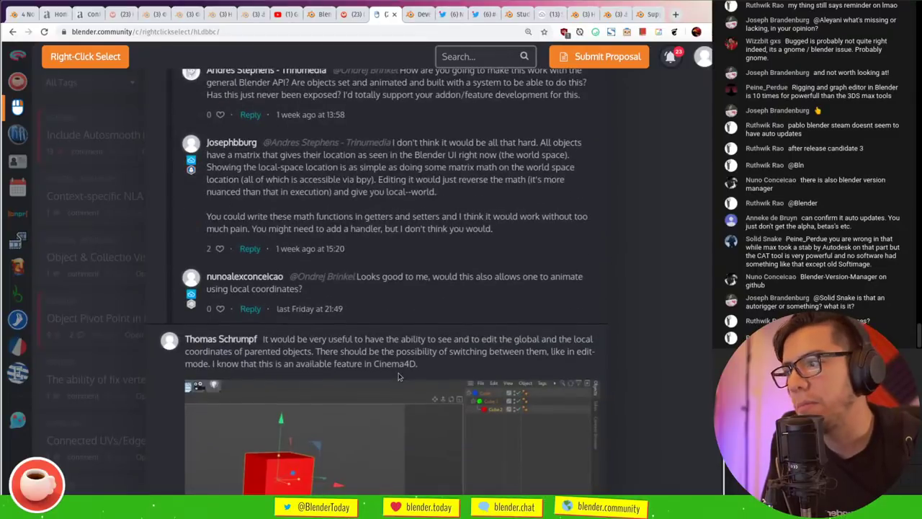
{"action": "scroll", "coordinate": [397, 375], "scroll_direction": "down", "scroll_amount": 3}
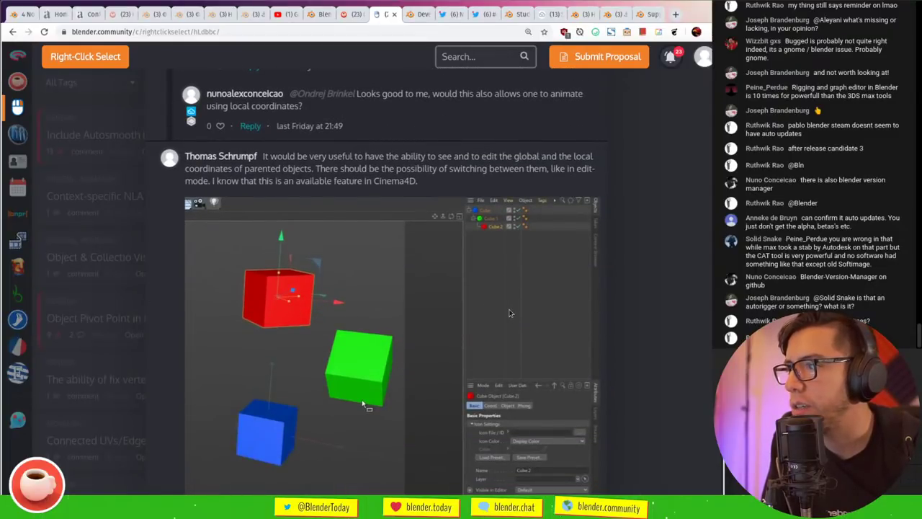
{"action": "scroll", "coordinate": [509, 313], "scroll_direction": "down", "scroll_amount": 1}
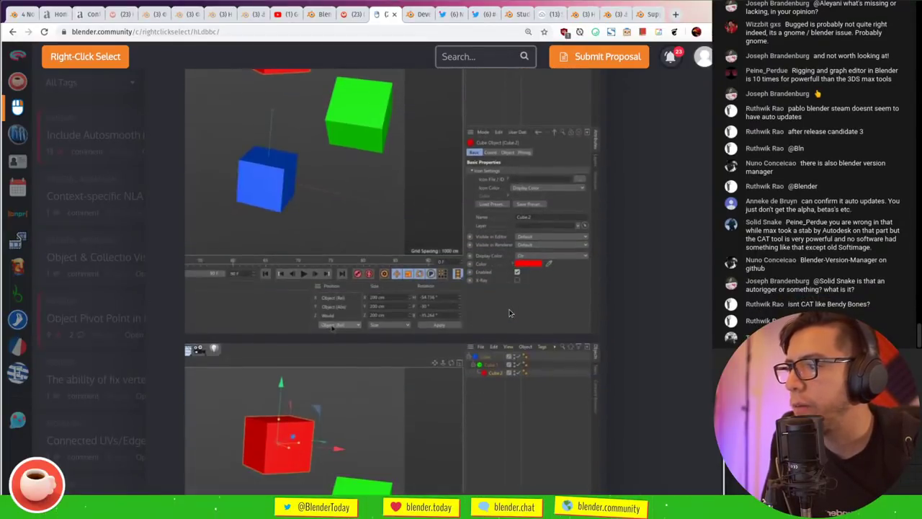
{"action": "scroll", "coordinate": [421, 474], "scroll_direction": "down", "scroll_amount": 3}
{"action": "scroll", "coordinate": [351, 491], "scroll_direction": "down", "scroll_amount": 1}
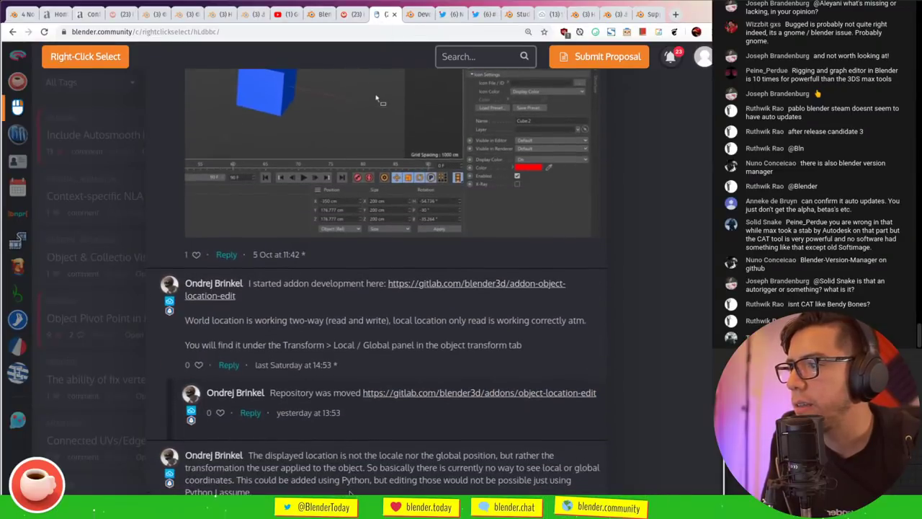
{"action": "scroll", "coordinate": [349, 492], "scroll_direction": "down", "scroll_amount": 3}
{"action": "scroll", "coordinate": [350, 492], "scroll_direction": "down", "scroll_amount": 3}
Finish reading the proposal's comments, then return to the Blender.Today tab
{"action": "scroll", "coordinate": [351, 492], "scroll_direction": "up", "scroll_amount": 2}
{"action": "scroll", "coordinate": [351, 492], "scroll_direction": "down", "scroll_amount": 1}
{"action": "scroll", "coordinate": [351, 492], "scroll_direction": "down", "scroll_amount": 2}
{"action": "scroll", "coordinate": [351, 492], "scroll_direction": "down", "scroll_amount": 4}
{"action": "scroll", "coordinate": [352, 492], "scroll_direction": "down", "scroll_amount": 3}
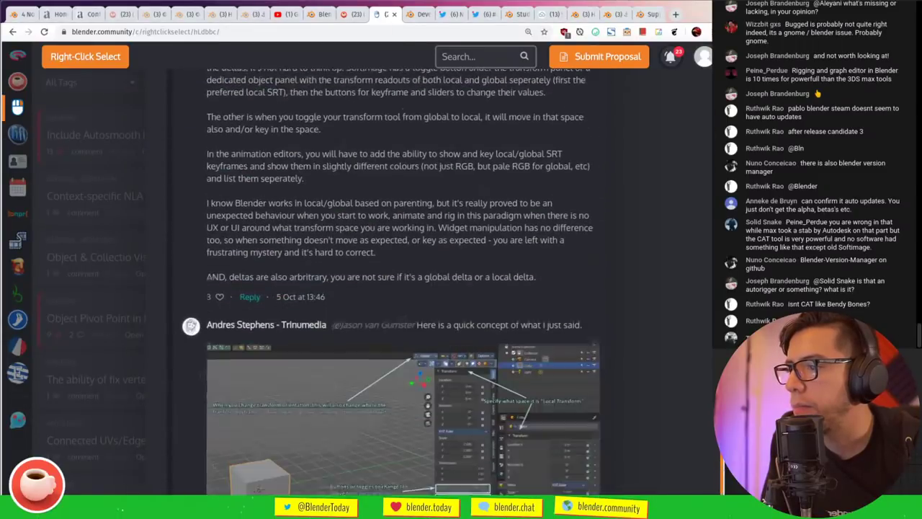
{"action": "scroll", "coordinate": [300, 282], "scroll_direction": "up", "scroll_amount": 3}
{"action": "scroll", "coordinate": [300, 282], "scroll_direction": "up", "scroll_amount": 5}
{"action": "scroll", "coordinate": [299, 282], "scroll_direction": "up", "scroll_amount": 5}
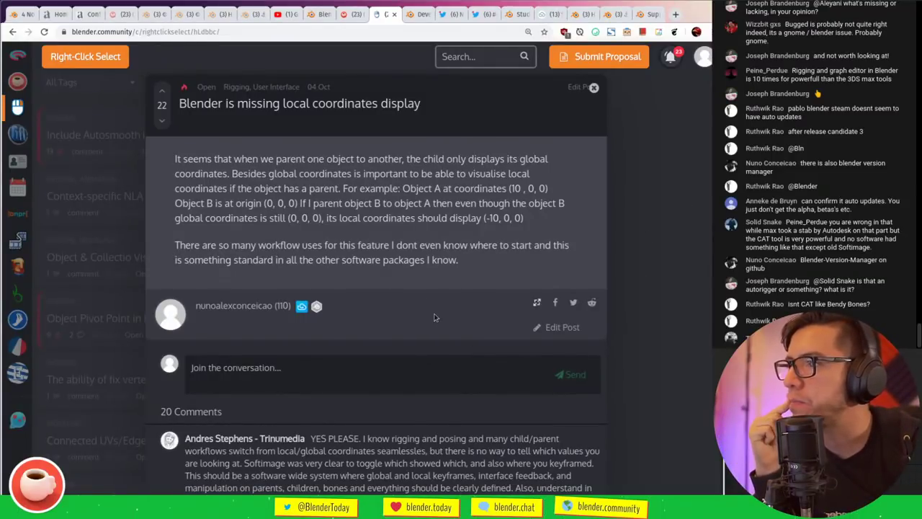
{"action": "scroll", "coordinate": [434, 317], "scroll_direction": "down", "scroll_amount": 5}
{"action": "scroll", "coordinate": [434, 317], "scroll_direction": "down", "scroll_amount": 2}
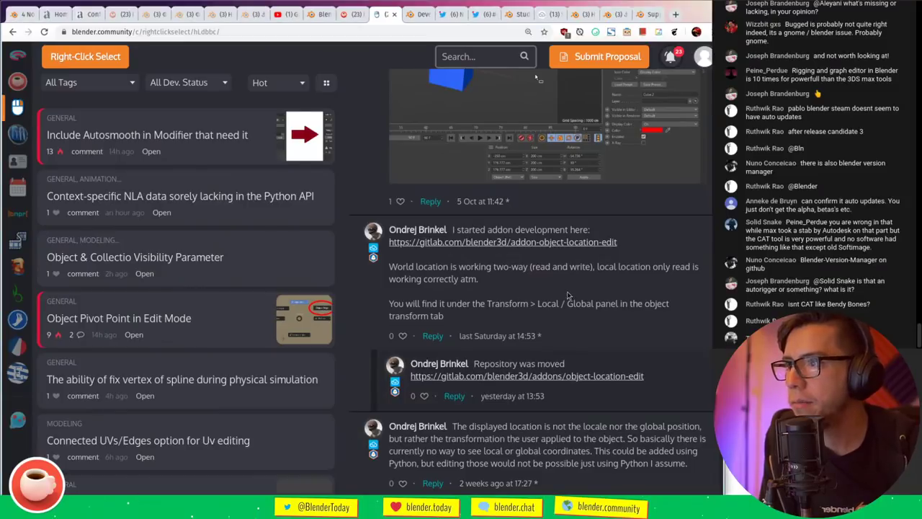
{"action": "scroll", "coordinate": [568, 295], "scroll_direction": "up", "scroll_amount": 2}
{"action": "scroll", "coordinate": [566, 298], "scroll_direction": "up", "scroll_amount": 5}
{"action": "scroll", "coordinate": [565, 301], "scroll_direction": "up", "scroll_amount": 5}
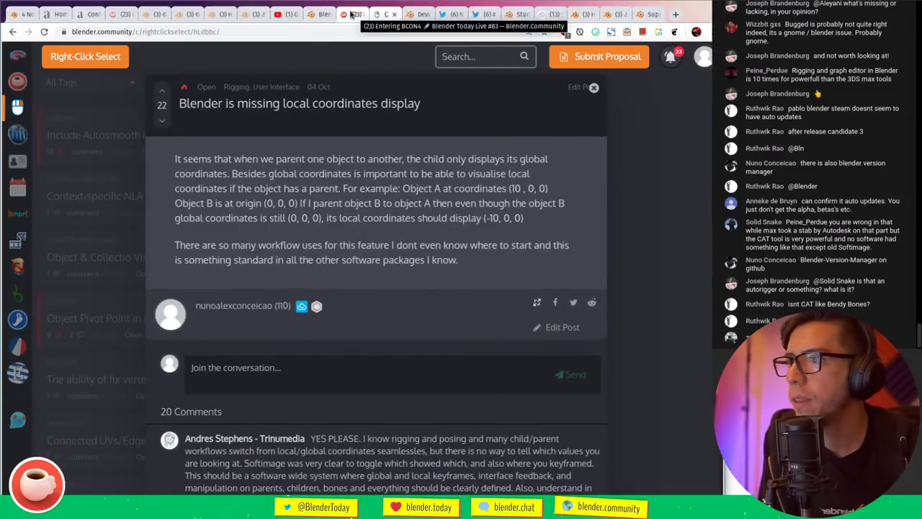
{"action": "left_click", "coordinate": [351, 14]}
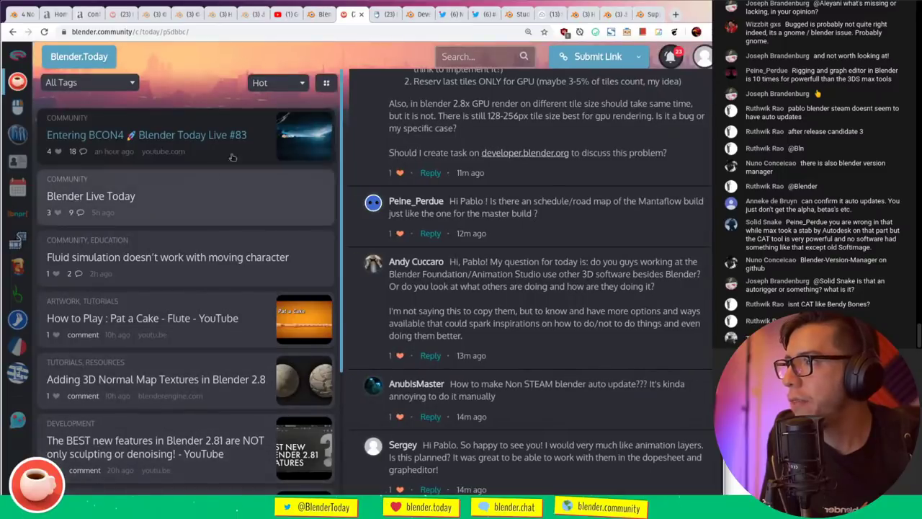
{"action": "left_click", "coordinate": [246, 139]}
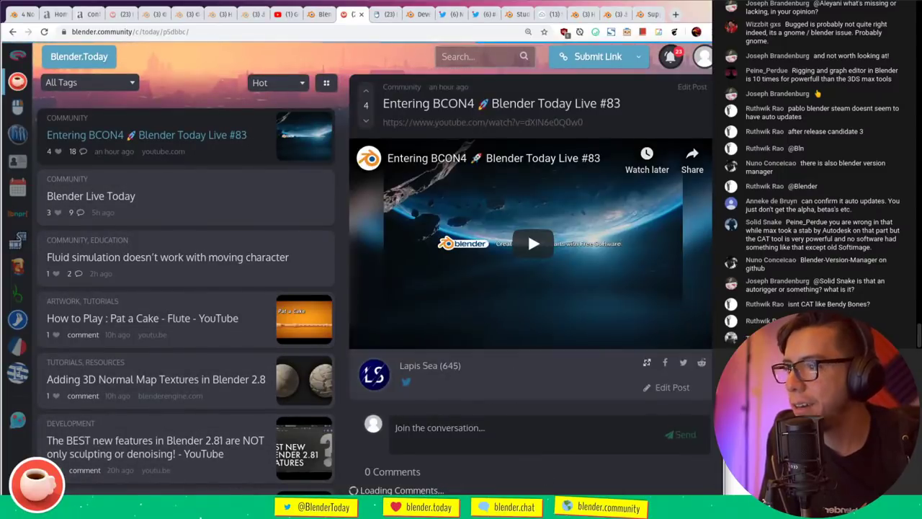
{"action": "scroll", "coordinate": [561, 492], "scroll_direction": "down", "scroll_amount": 1}
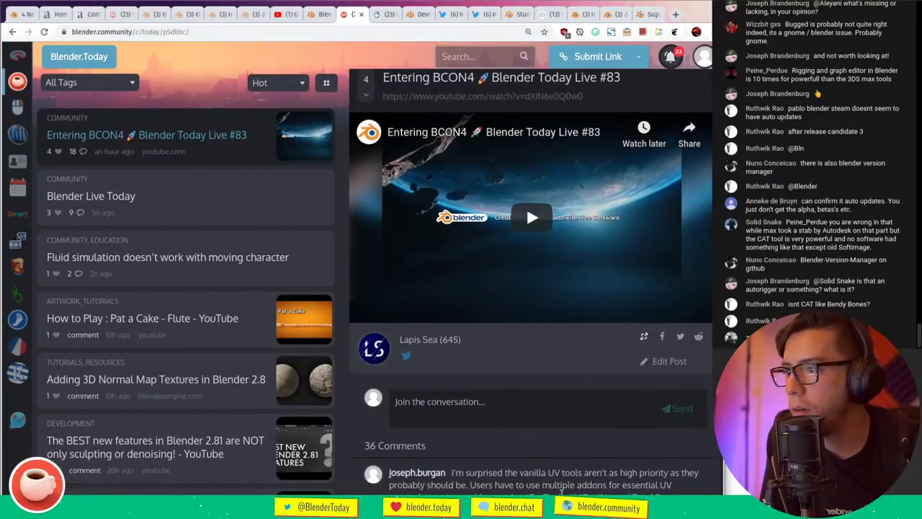
{"action": "scroll", "coordinate": [413, 443], "scroll_direction": "down", "scroll_amount": 4}
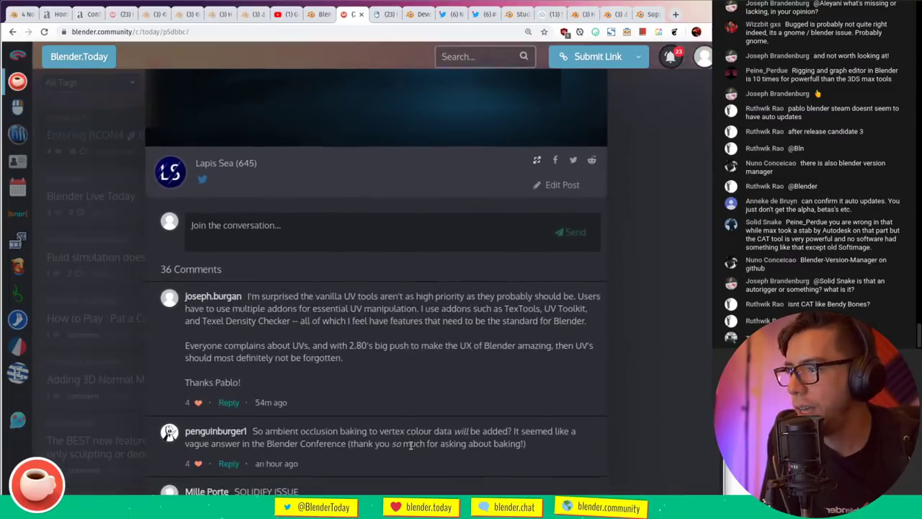
{"action": "scroll", "coordinate": [411, 446], "scroll_direction": "down", "scroll_amount": 5}
{"action": "scroll", "coordinate": [411, 445], "scroll_direction": "down", "scroll_amount": 5}
{"action": "scroll", "coordinate": [410, 445], "scroll_direction": "down", "scroll_amount": 4}
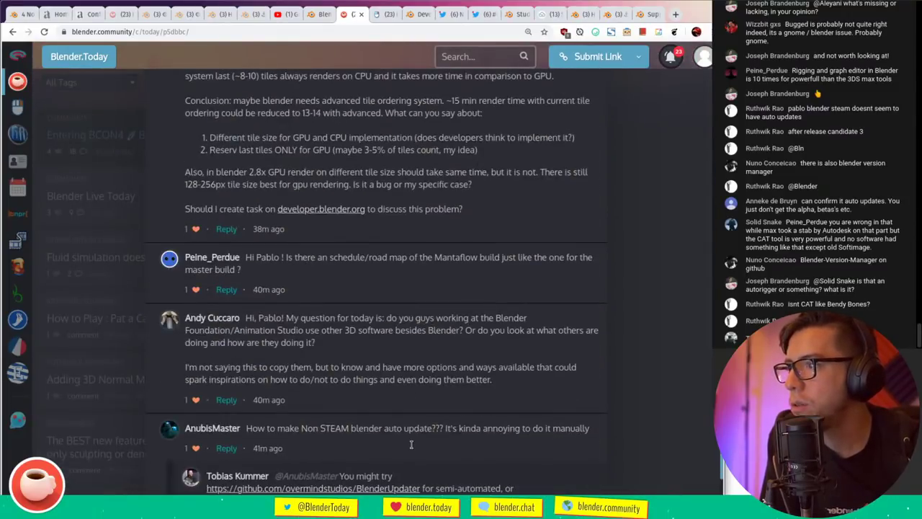
{"action": "scroll", "coordinate": [410, 445], "scroll_direction": "down", "scroll_amount": 2}
{"action": "scroll", "coordinate": [410, 444], "scroll_direction": "down", "scroll_amount": 3}
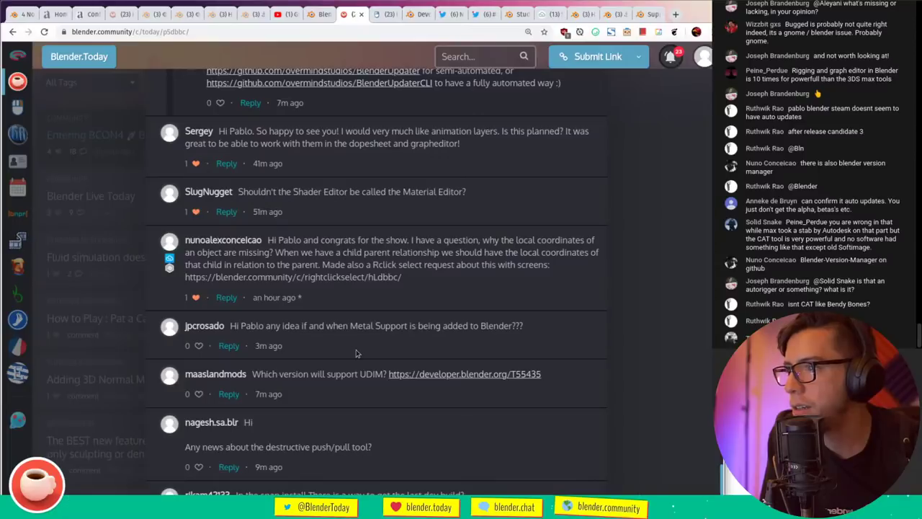
{"action": "scroll", "coordinate": [355, 352], "scroll_direction": "down", "scroll_amount": 2}
{"action": "scroll", "coordinate": [353, 346], "scroll_direction": "down", "scroll_amount": 5}
{"action": "scroll", "coordinate": [350, 338], "scroll_direction": "down", "scroll_amount": 5}
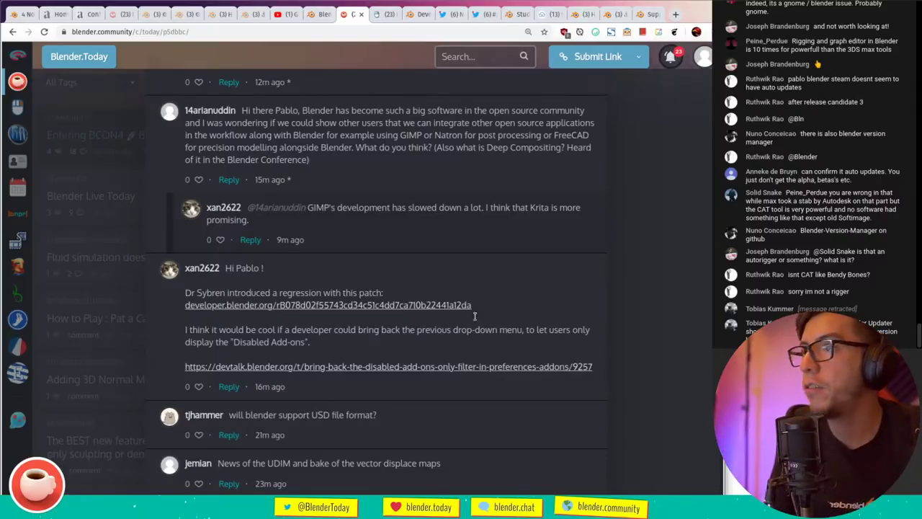
Open developer.blender.org in a new tab and go to the Data, Assets & I/O Module task
{"action": "key", "text": "ctrl+t"}
{"action": "type", "text": "dev"}
{"action": "key", "text": "Return"}
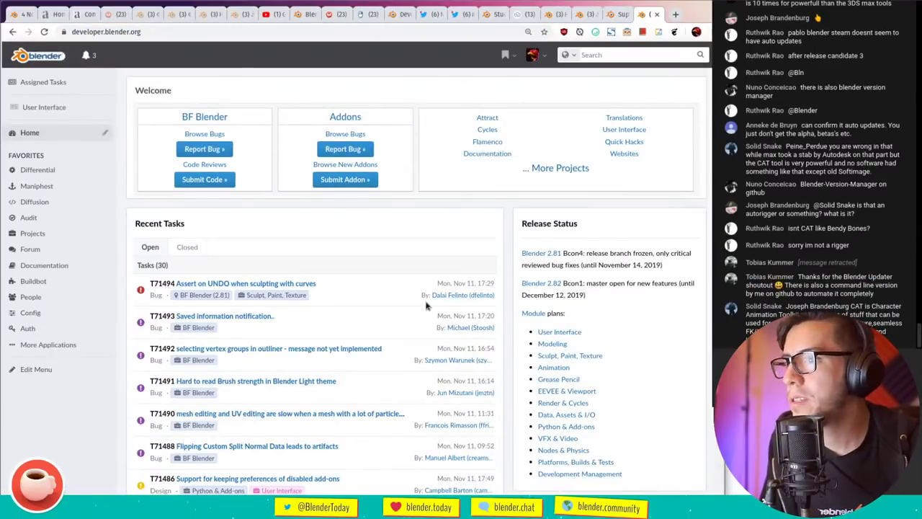
{"action": "left_click", "coordinate": [568, 415]}
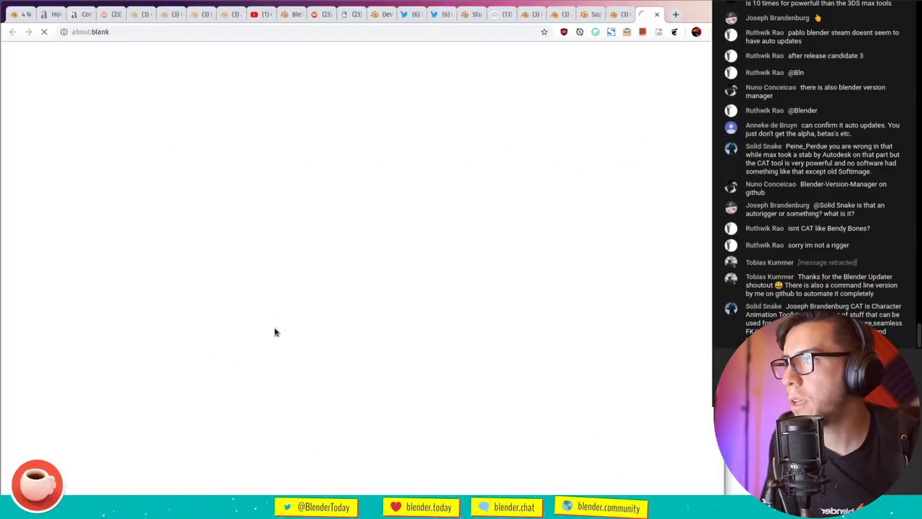
Read through the USD integration task, then return to the Data, Assets & I/O module
{"action": "scroll", "coordinate": [303, 432], "scroll_direction": "down", "scroll_amount": 3}
{"action": "left_click", "coordinate": [107, 274]}
{"action": "scroll", "coordinate": [403, 370], "scroll_direction": "up", "scroll_amount": 3, "text": "ctrl"}
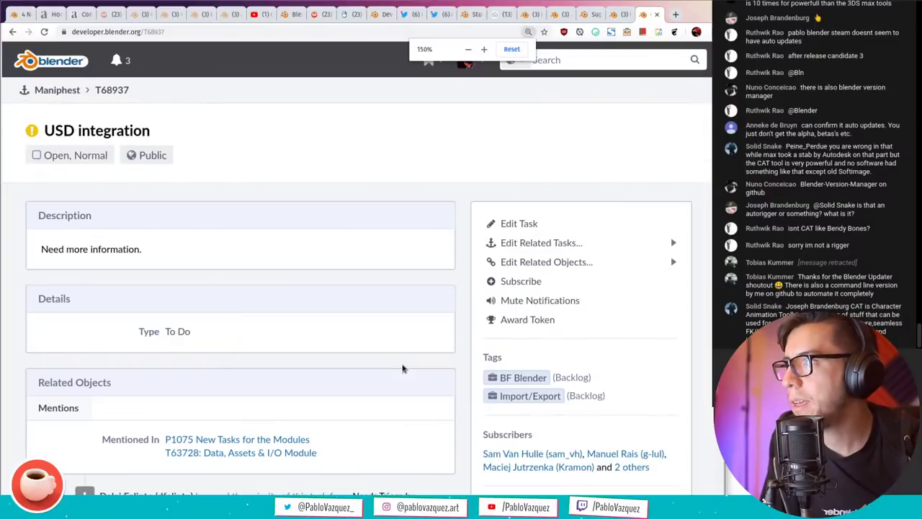
{"action": "scroll", "coordinate": [375, 389], "scroll_direction": "down", "scroll_amount": 3}
{"action": "scroll", "coordinate": [324, 417], "scroll_direction": "down", "scroll_amount": 4}
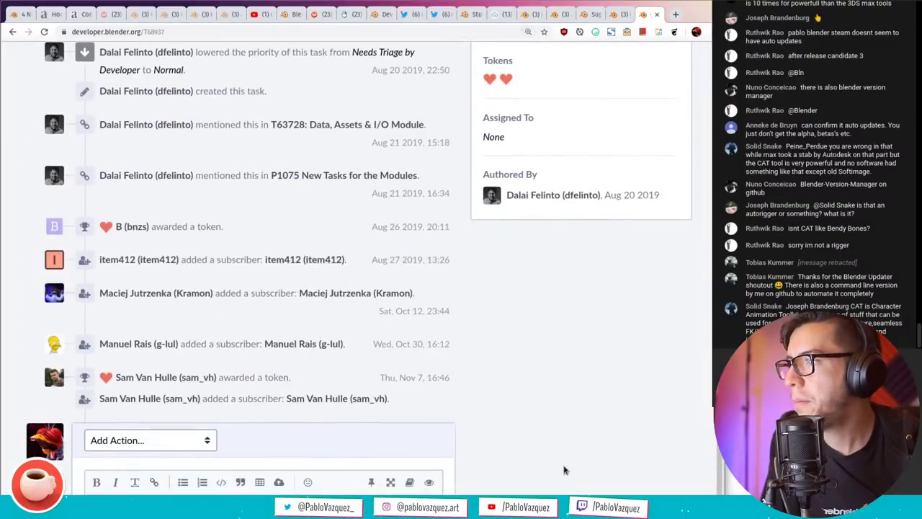
{"action": "scroll", "coordinate": [446, 332], "scroll_direction": "up", "scroll_amount": 6}
{"action": "scroll", "coordinate": [342, 245], "scroll_direction": "up", "scroll_amount": 1}
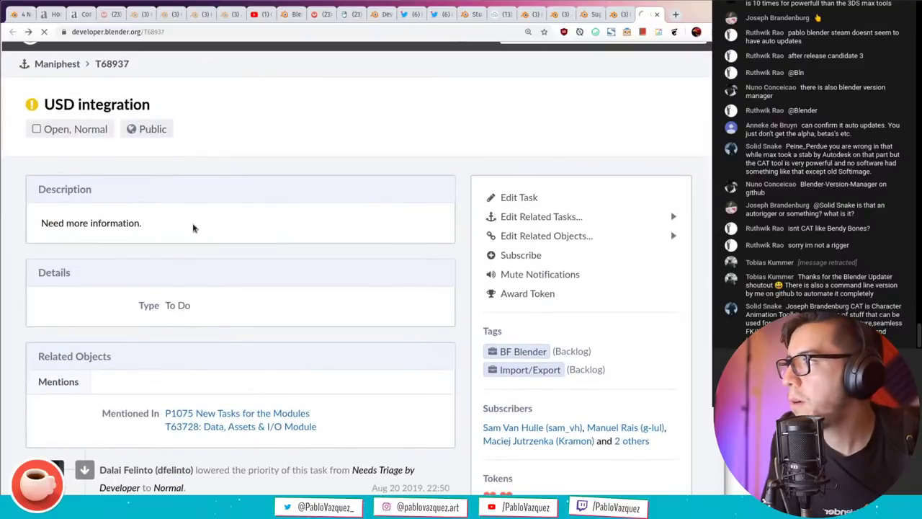
{"action": "left_click", "coordinate": [231, 425]}
{"action": "mouse_move", "coordinate": [205, 451]}
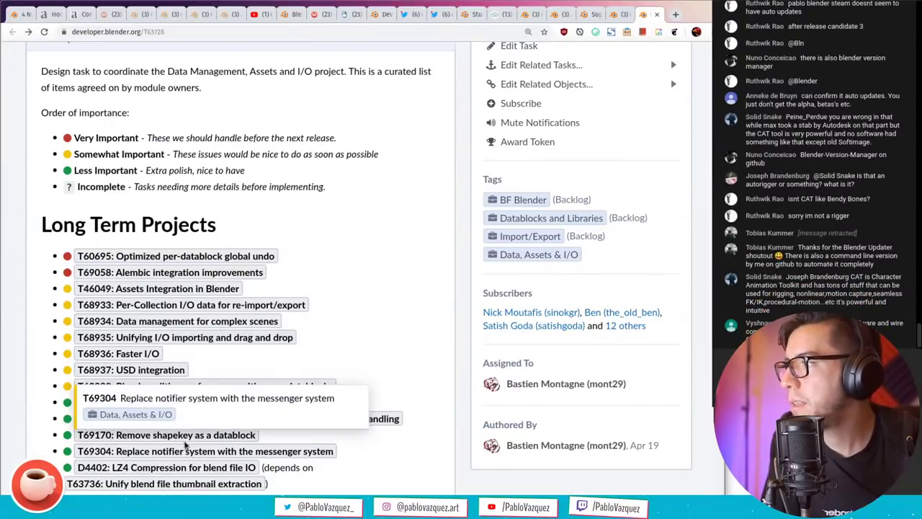
{"action": "scroll", "coordinate": [361, 259], "scroll_direction": "up", "scroll_amount": 5}
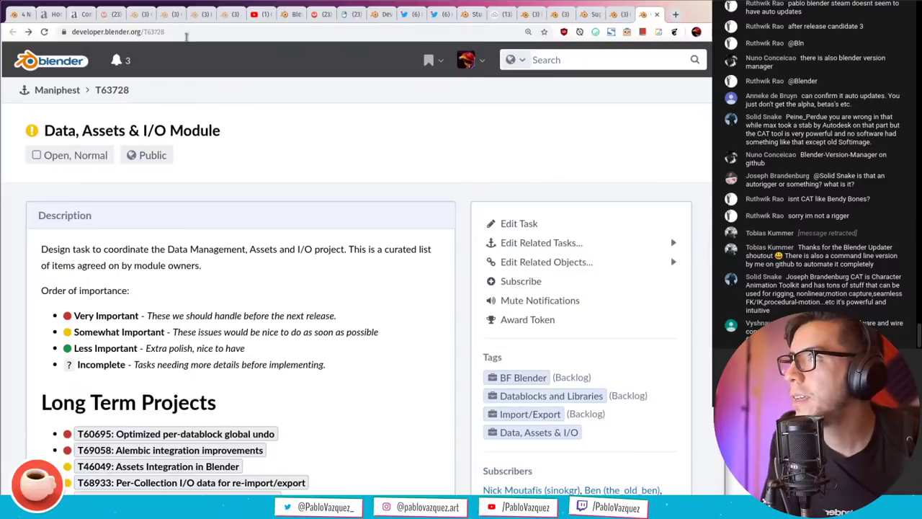
{"action": "double_click", "coordinate": [152, 31]}
{"action": "type", "text": "p/sybren"}
{"action": "key", "text": "Return"}
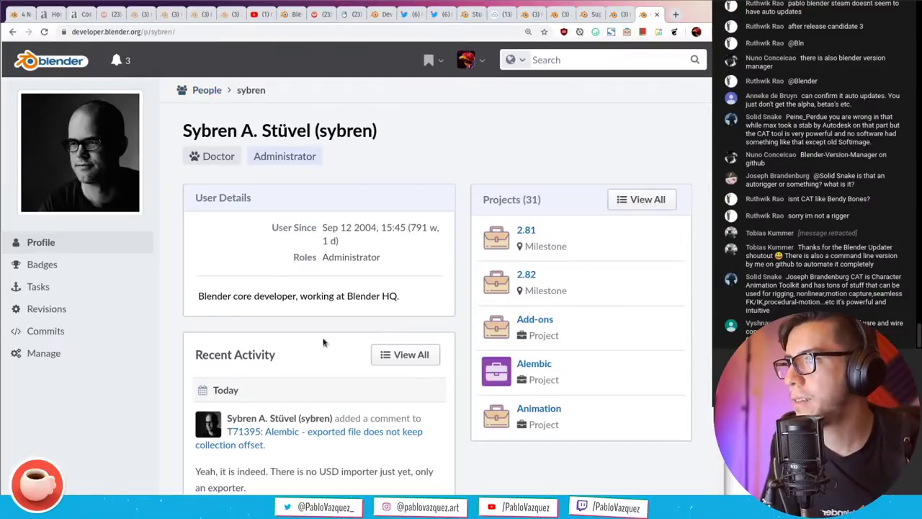
{"action": "left_click", "coordinate": [59, 332]}
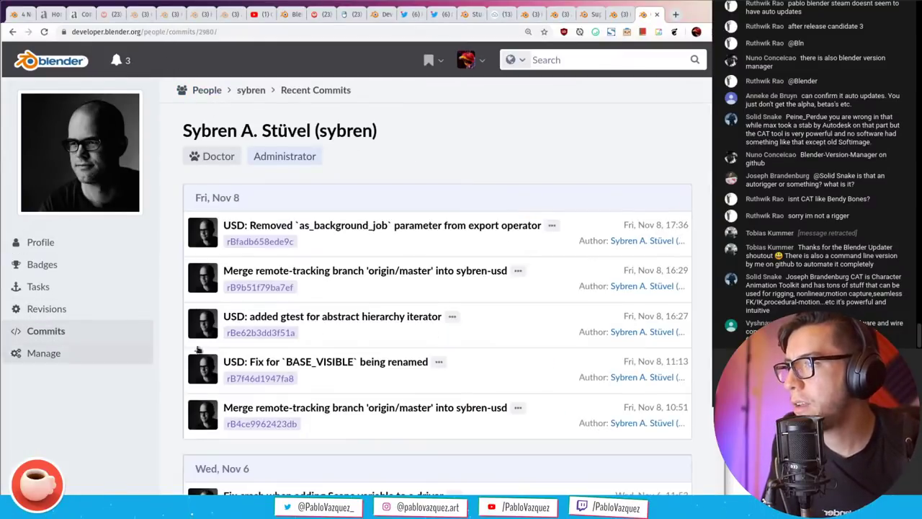
{"action": "key", "text": "alt+Left"}
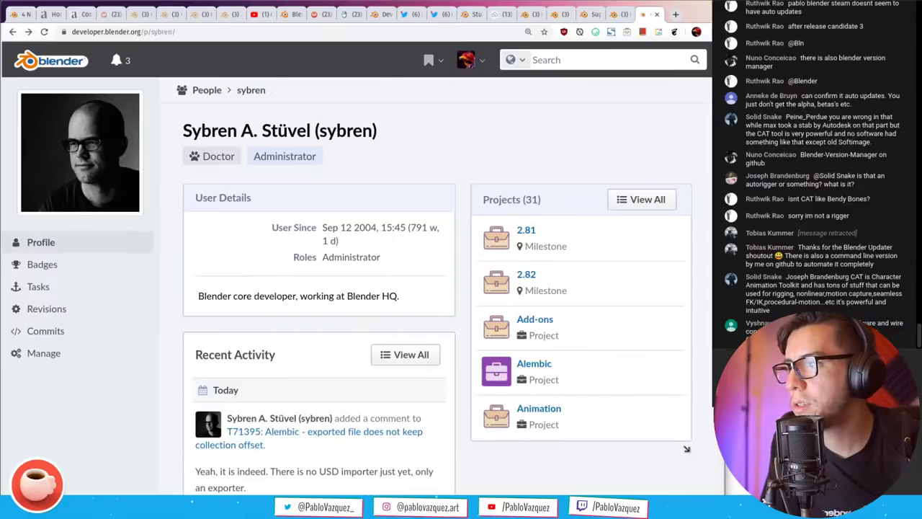
{"action": "left_click", "coordinate": [47, 333]}
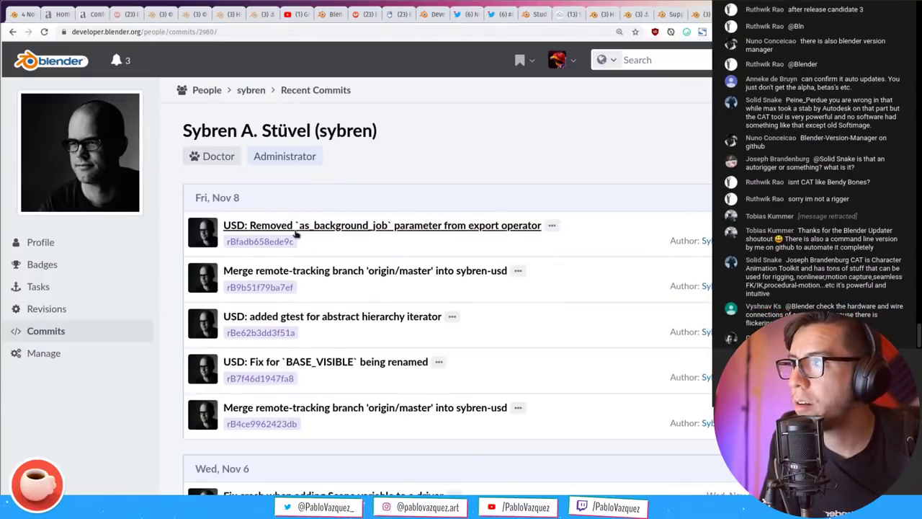
{"action": "scroll", "coordinate": [562, 257], "scroll_direction": "down", "scroll_amount": 3}
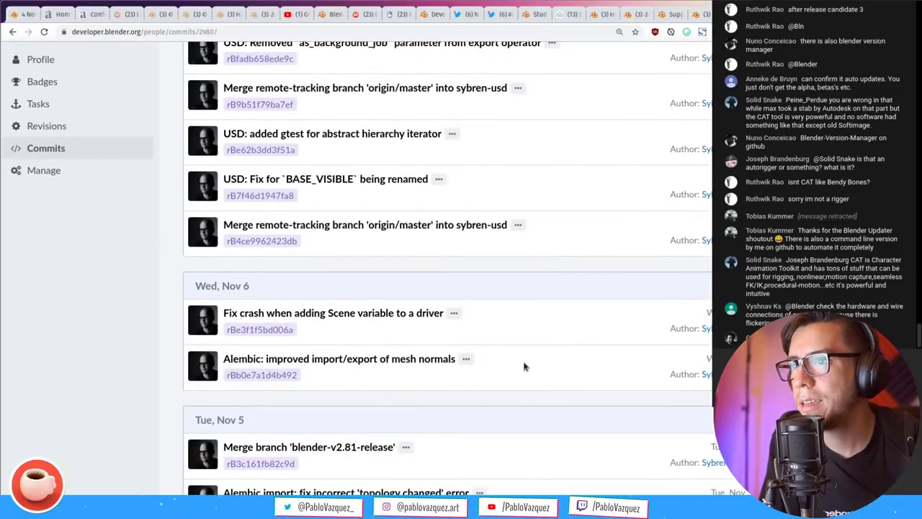
{"action": "scroll", "coordinate": [524, 366], "scroll_direction": "down", "scroll_amount": 2}
{"action": "scroll", "coordinate": [524, 365], "scroll_direction": "down", "scroll_amount": 1}
{"action": "scroll", "coordinate": [524, 365], "scroll_direction": "down", "scroll_amount": 1}
{"action": "scroll", "coordinate": [532, 430], "scroll_direction": "down", "scroll_amount": 1}
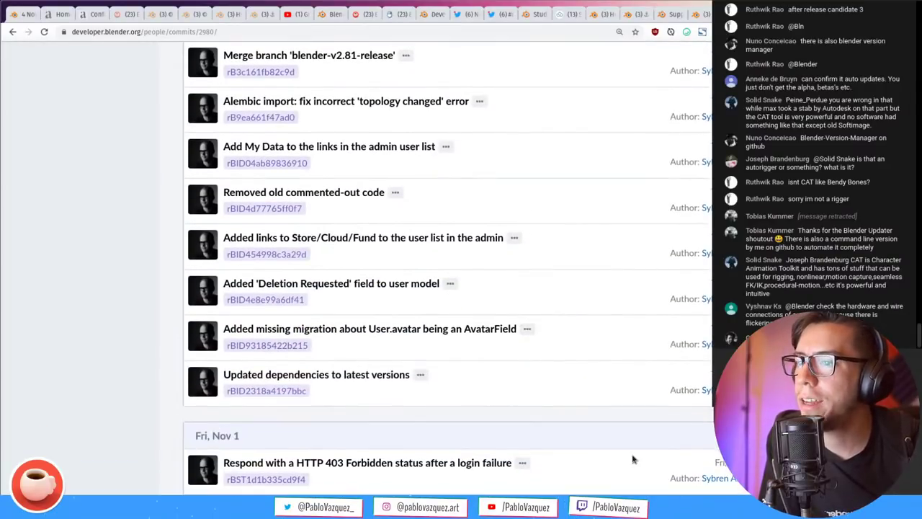
{"action": "scroll", "coordinate": [638, 459], "scroll_direction": "up", "scroll_amount": 1}
{"action": "scroll", "coordinate": [641, 462], "scroll_direction": "up", "scroll_amount": 1}
{"action": "scroll", "coordinate": [665, 245], "scroll_direction": "up", "scroll_amount": 1}
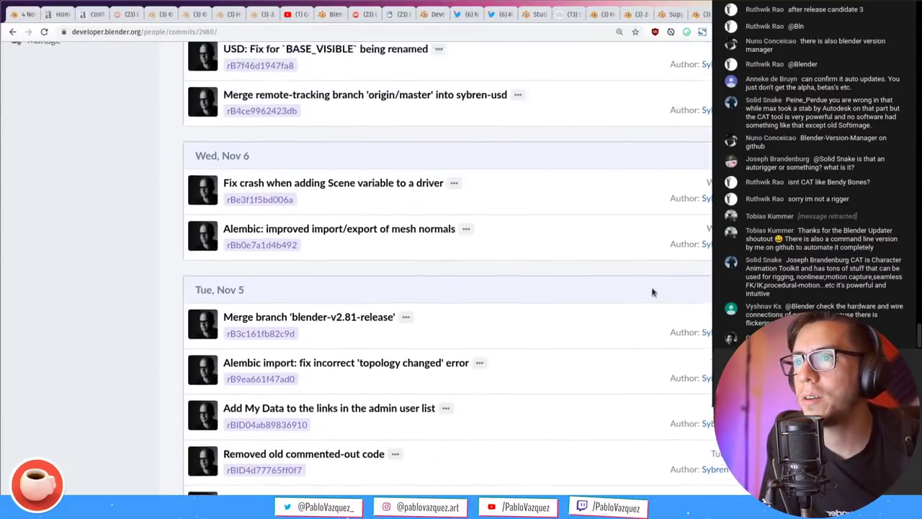
{"action": "scroll", "coordinate": [656, 325], "scroll_direction": "up", "scroll_amount": 2}
{"action": "scroll", "coordinate": [652, 288], "scroll_direction": "down", "scroll_amount": 1}
{"action": "scroll", "coordinate": [608, 390], "scroll_direction": "down", "scroll_amount": 2}
{"action": "scroll", "coordinate": [608, 389], "scroll_direction": "down", "scroll_amount": 2}
{"action": "scroll", "coordinate": [649, 403], "scroll_direction": "down", "scroll_amount": 3}
{"action": "scroll", "coordinate": [706, 418], "scroll_direction": "down", "scroll_amount": 4}
{"action": "scroll", "coordinate": [694, 391], "scroll_direction": "down", "scroll_amount": 1}
{"action": "scroll", "coordinate": [381, 309], "scroll_direction": "down", "scroll_amount": 3}
{"action": "scroll", "coordinate": [439, 329], "scroll_direction": "up", "scroll_amount": 3}
{"action": "scroll", "coordinate": [382, 330], "scroll_direction": "up", "scroll_amount": 4}
{"action": "scroll", "coordinate": [497, 366], "scroll_direction": "up", "scroll_amount": 1}
{"action": "scroll", "coordinate": [497, 366], "scroll_direction": "up", "scroll_amount": 3}
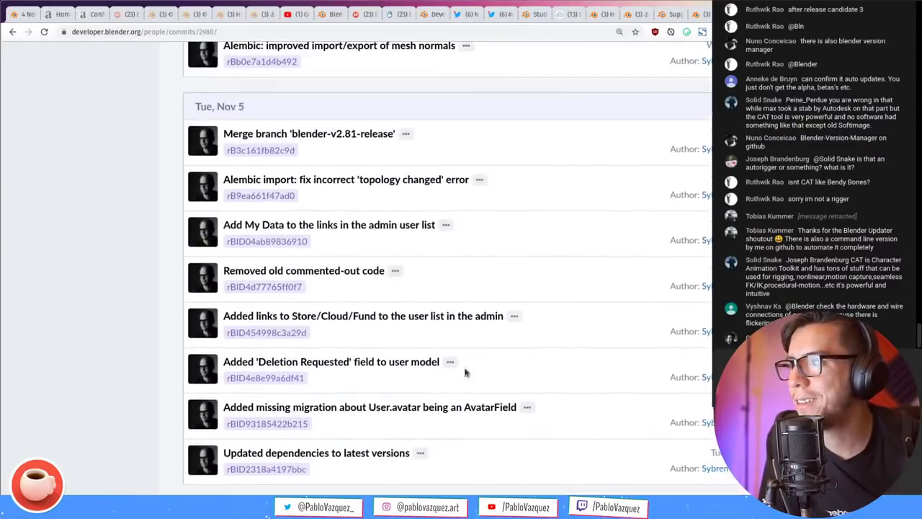
{"action": "scroll", "coordinate": [463, 313], "scroll_direction": "down", "scroll_amount": 2}
{"action": "scroll", "coordinate": [411, 330], "scroll_direction": "down", "scroll_amount": 2}
{"action": "scroll", "coordinate": [406, 355], "scroll_direction": "down", "scroll_amount": 1}
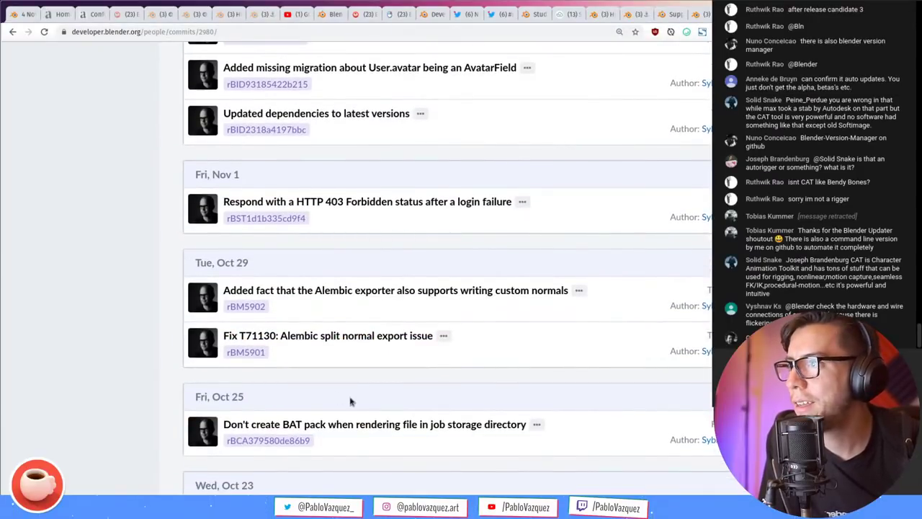
{"action": "scroll", "coordinate": [351, 401], "scroll_direction": "down", "scroll_amount": 1}
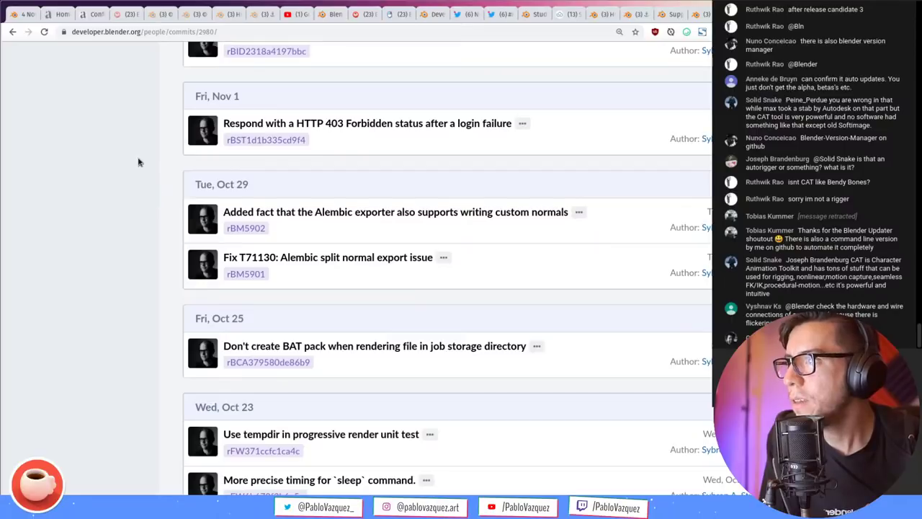
{"action": "scroll", "coordinate": [149, 196], "scroll_direction": "up", "scroll_amount": 5}
{"action": "scroll", "coordinate": [136, 175], "scroll_direction": "up", "scroll_amount": 4}
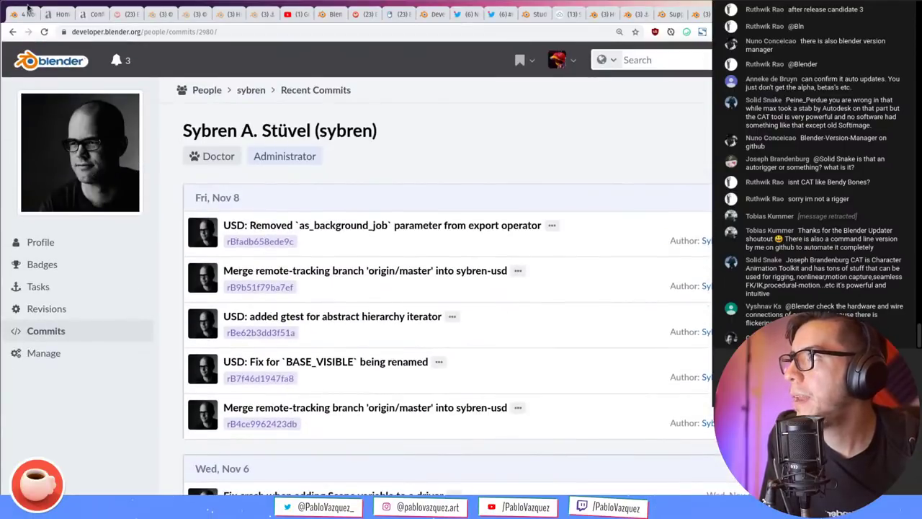
On the Blender.Today comments tab, heart the 'will Blender support USD' question
{"action": "left_click", "coordinate": [362, 14]}
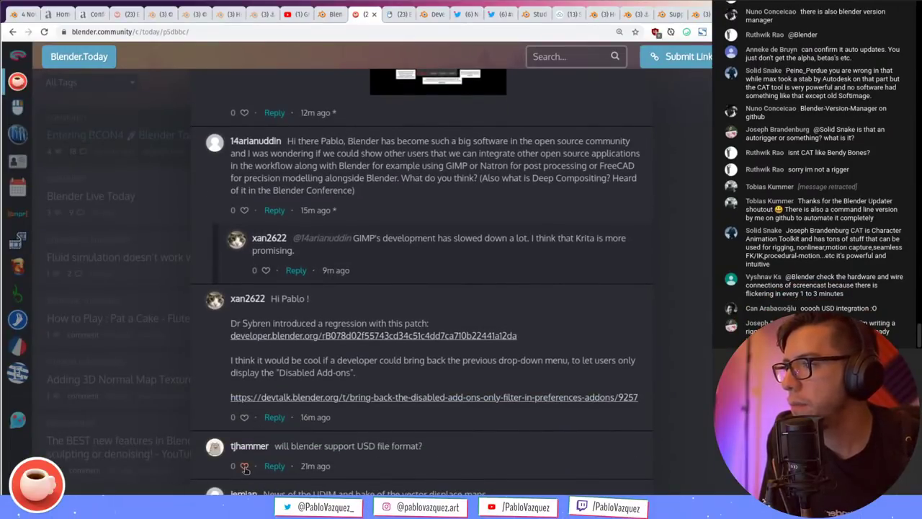
{"action": "left_click", "coordinate": [245, 467]}
{"action": "scroll", "coordinate": [245, 467], "scroll_direction": "down", "scroll_amount": 1}
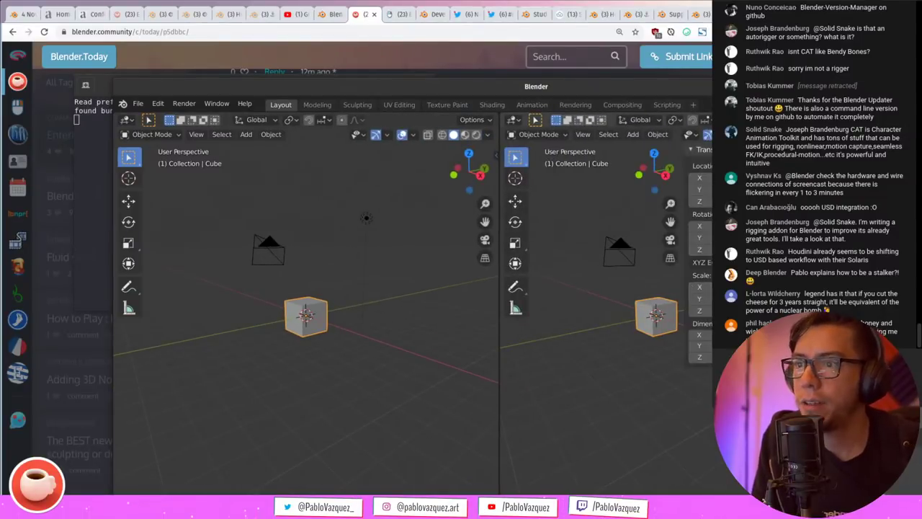
Add a Suzanne monkey mesh and frame it in the right viewport
{"action": "key", "text": "ctrl+Tab"}
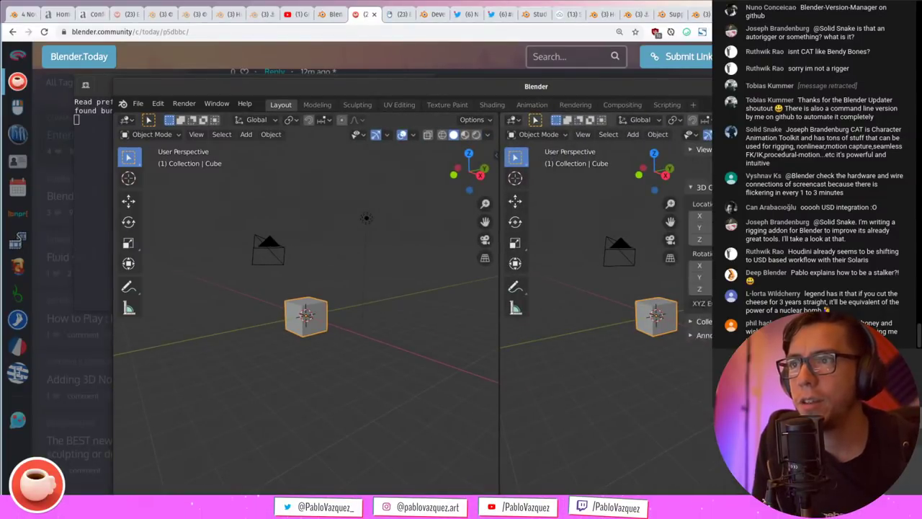
{"action": "left_click", "coordinate": [690, 368]}
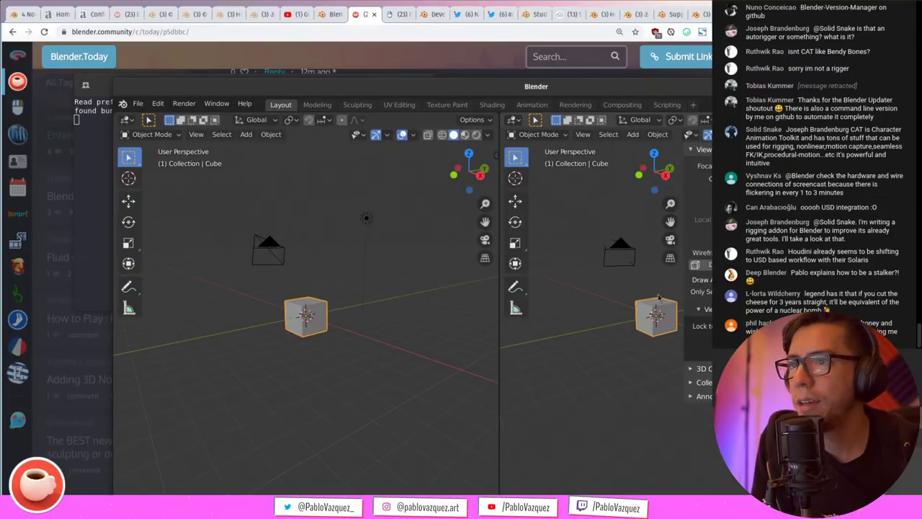
{"action": "scroll", "coordinate": [657, 299], "scroll_direction": "up", "scroll_amount": 2}
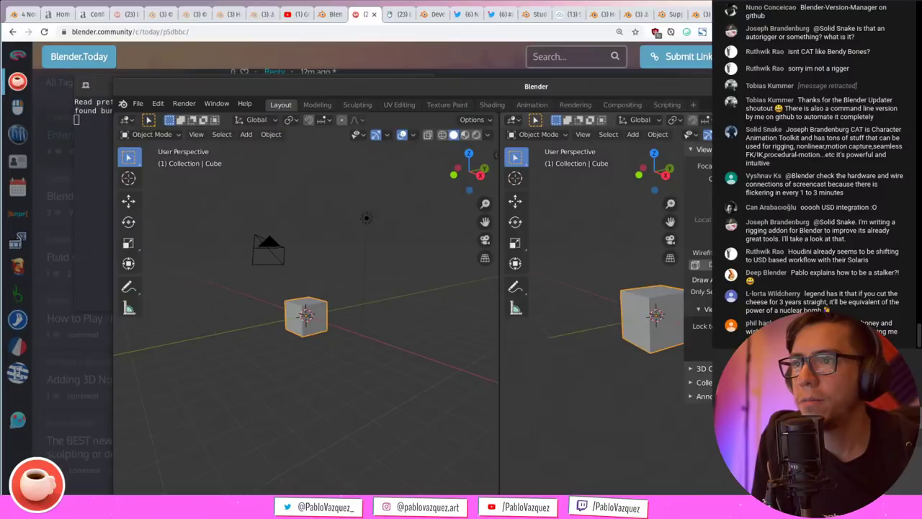
{"action": "middle_click_drag", "start_coordinate": [658, 299], "coordinate": [663, 302]}
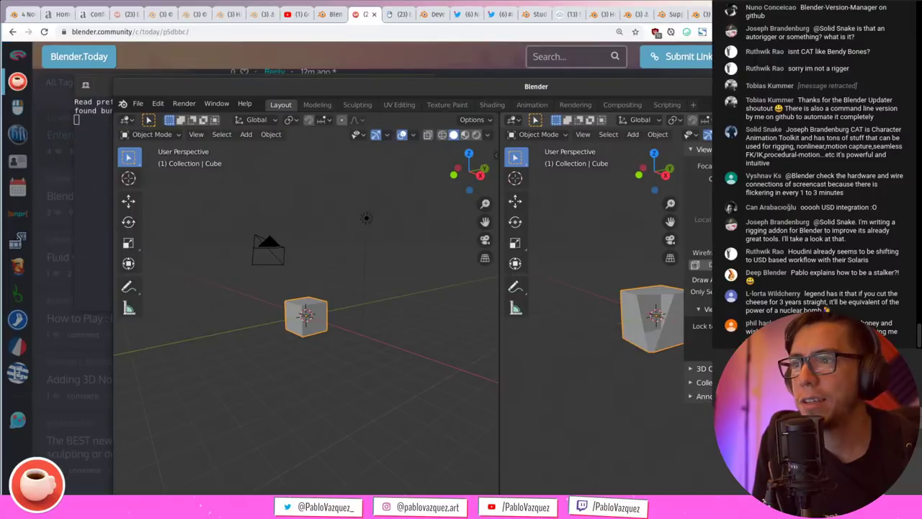
{"action": "key", "text": "shift+a"}
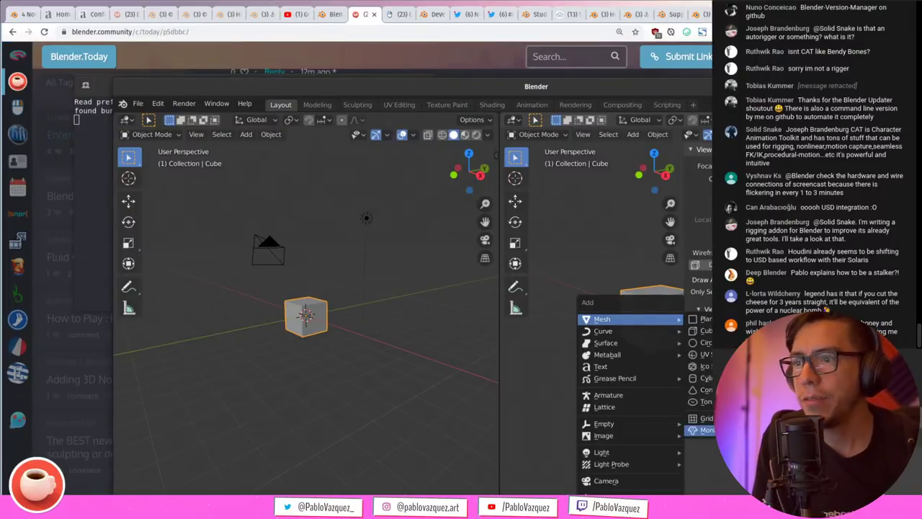
{"action": "left_click", "coordinate": [703, 430]}
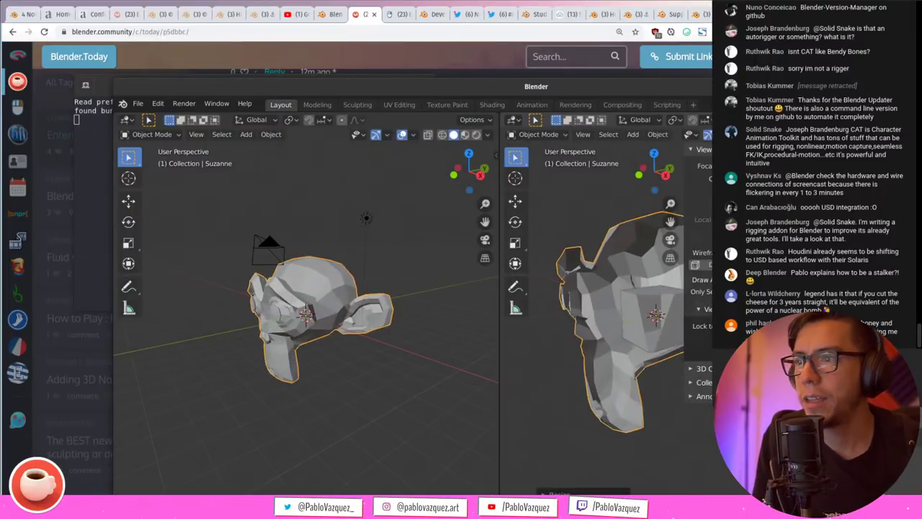
{"action": "mouse_move", "coordinate": [643, 288]}
{"action": "middle_mouse_down"}
{"action": "mouse_move", "coordinate": [613, 295]}
{"action": "mouse_move", "coordinate": [693, 298]}
{"action": "mouse_move", "coordinate": [649, 299]}
{"action": "middle_mouse_up"}
{"action": "scroll", "coordinate": [591, 299], "scroll_direction": "down", "scroll_amount": 3}
{"action": "key", "text": "n"}
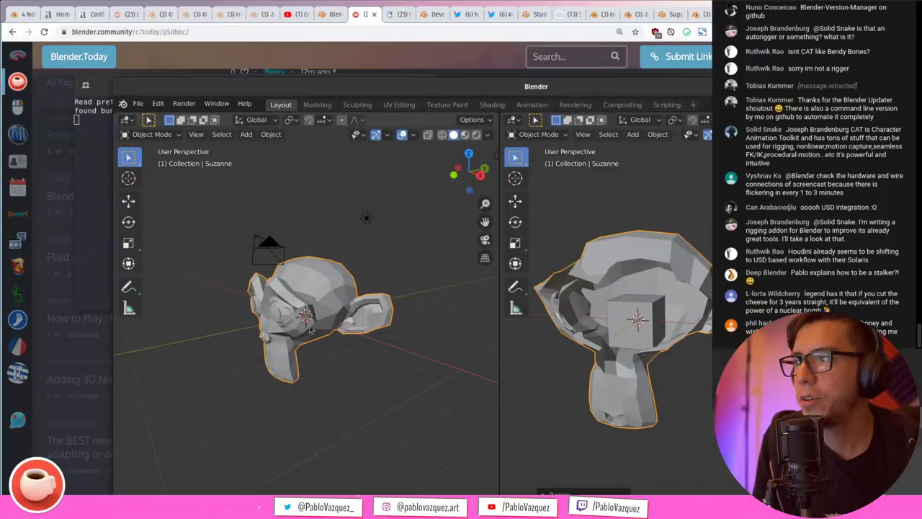
{"action": "scroll", "coordinate": [345, 311], "scroll_direction": "up", "scroll_amount": 3}
Draw Alt+B clipping boxes in the right view to leave a thin vertical slice of Suzanne
{"action": "mouse_move", "coordinate": [317, 309]}
{"action": "middle_mouse_down"}
{"action": "mouse_move", "coordinate": [344, 311]}
{"action": "mouse_move", "coordinate": [339, 321]}
{"action": "middle_mouse_up"}
{"action": "scroll", "coordinate": [344, 311], "scroll_direction": "up", "scroll_amount": 2}
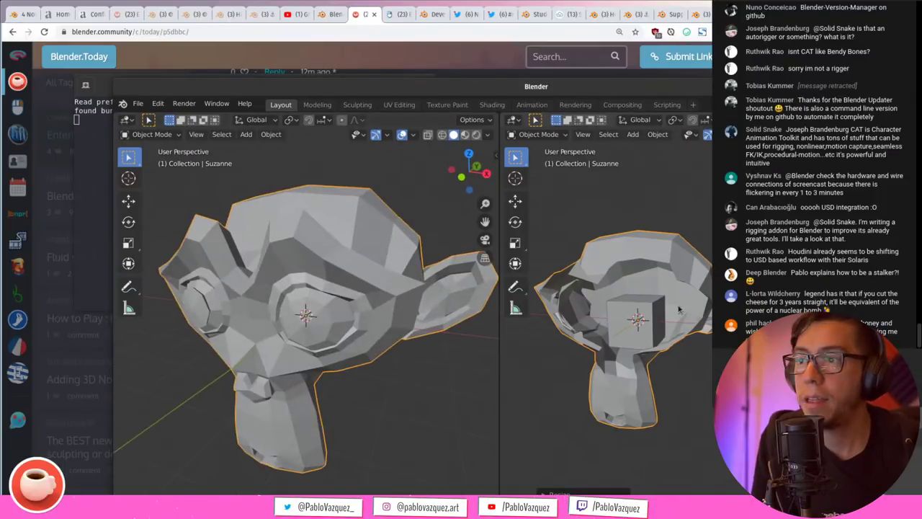
{"action": "scroll", "coordinate": [669, 296], "scroll_direction": "down", "scroll_amount": 3}
{"action": "middle_click_drag", "start_coordinate": [668, 296], "coordinate": [634, 288]}
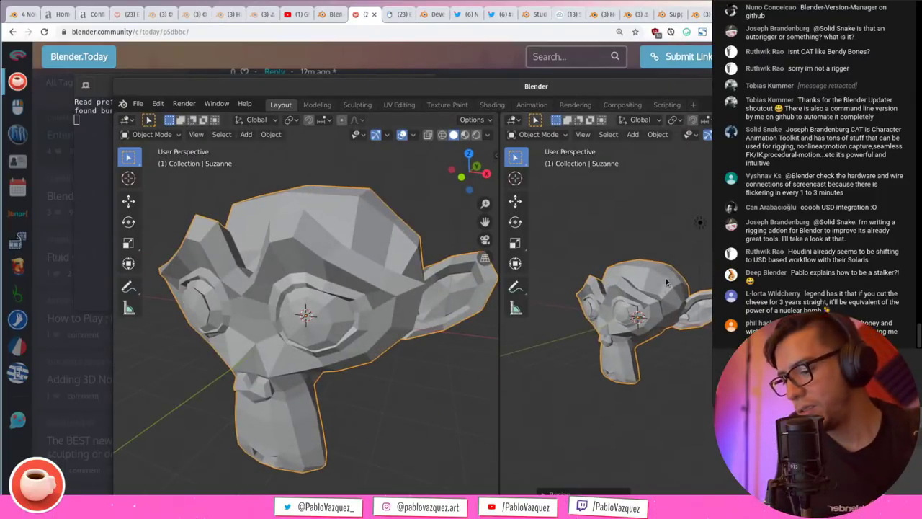
{"action": "key", "text": "shift+b"}
{"action": "left_click_drag", "start_coordinate": [619, 191], "coordinate": [680, 436]}
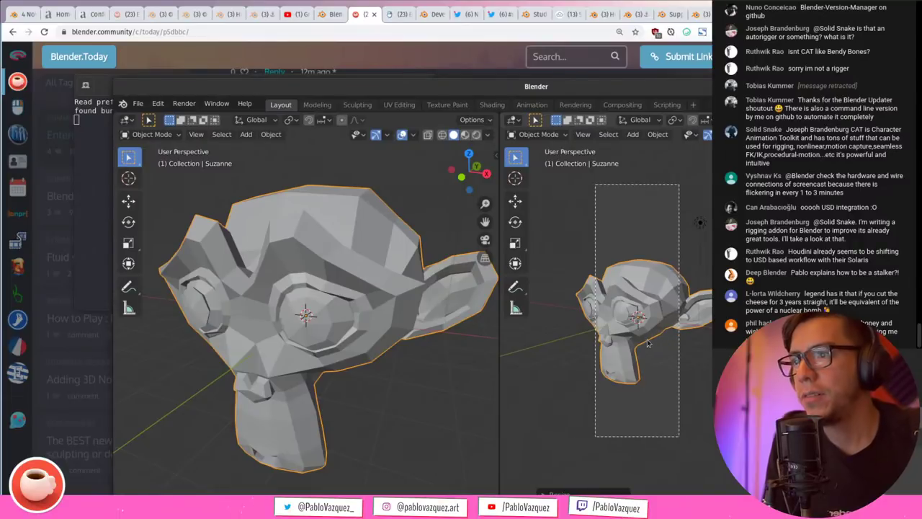
{"action": "middle_click_drag", "start_coordinate": [692, 346], "coordinate": [634, 309]}
{"action": "key", "text": "alt+b"}
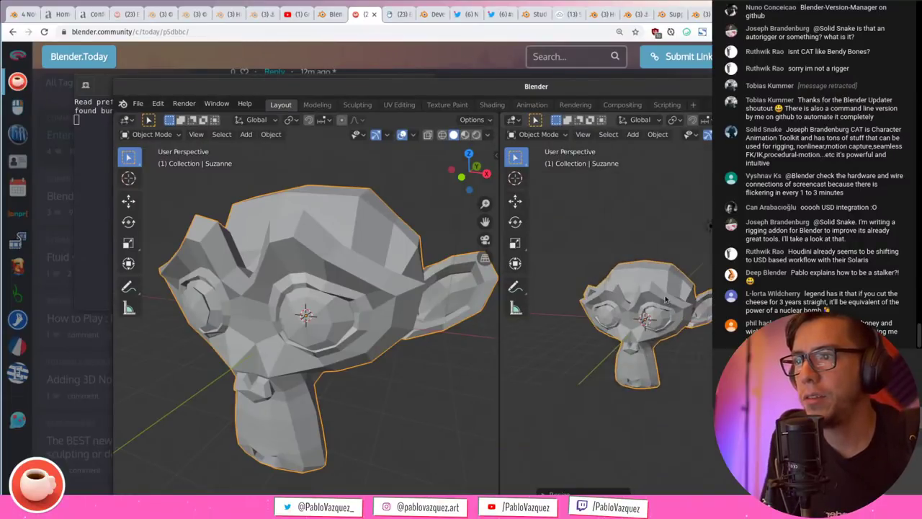
{"action": "left_click_drag", "start_coordinate": [611, 208], "coordinate": [652, 448]}
{"action": "mouse_move", "coordinate": [652, 448]}
{"action": "middle_mouse_down"}
{"action": "mouse_move", "coordinate": [509, 343]}
{"action": "mouse_move", "coordinate": [547, 339]}
{"action": "middle_mouse_up"}
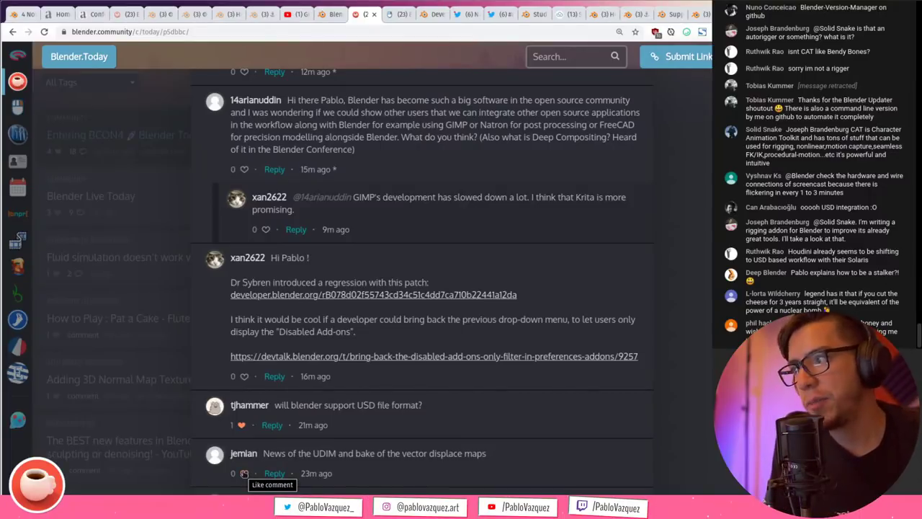
Heart the UDIM and vector displacement baking comment, bringing it to 1 like
{"action": "left_click", "coordinate": [244, 474]}
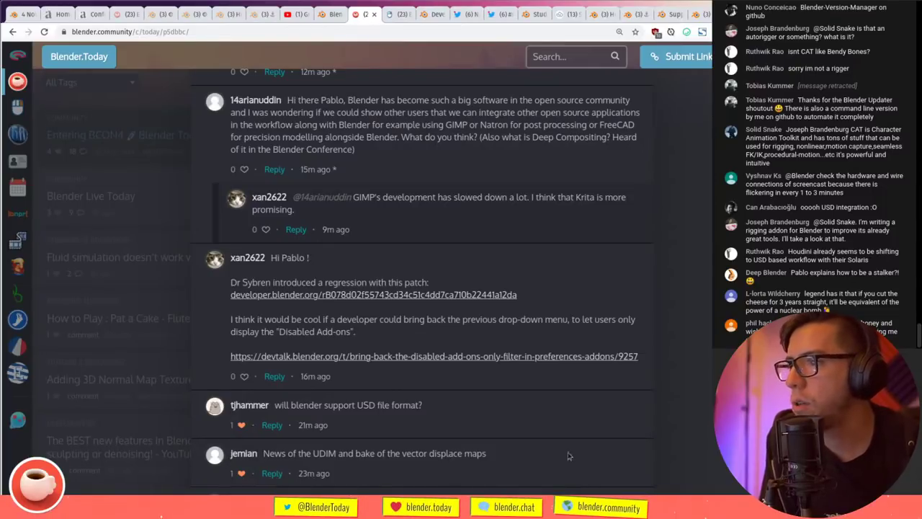
Open Blender's add-on preferences and toggle the Enabled Add-ons Only filter on and off
{"action": "key", "text": "F4"}
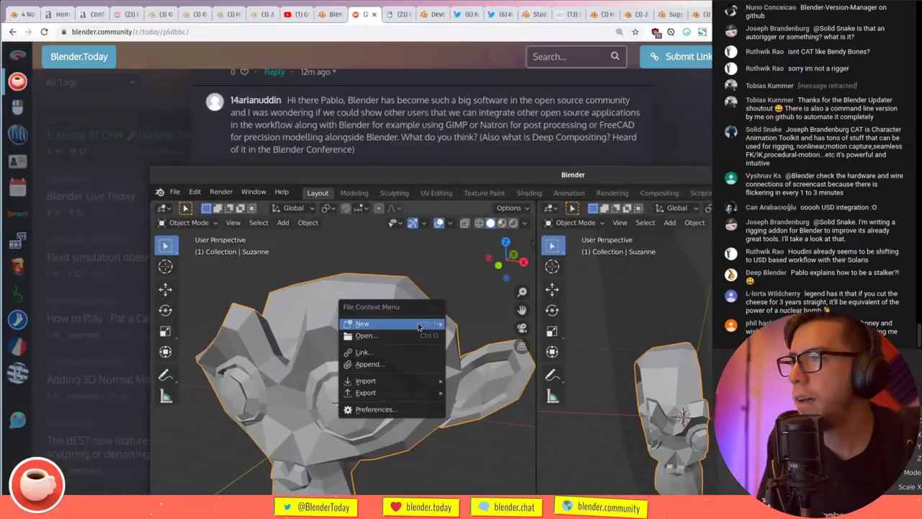
{"action": "left_click", "coordinate": [396, 414]}
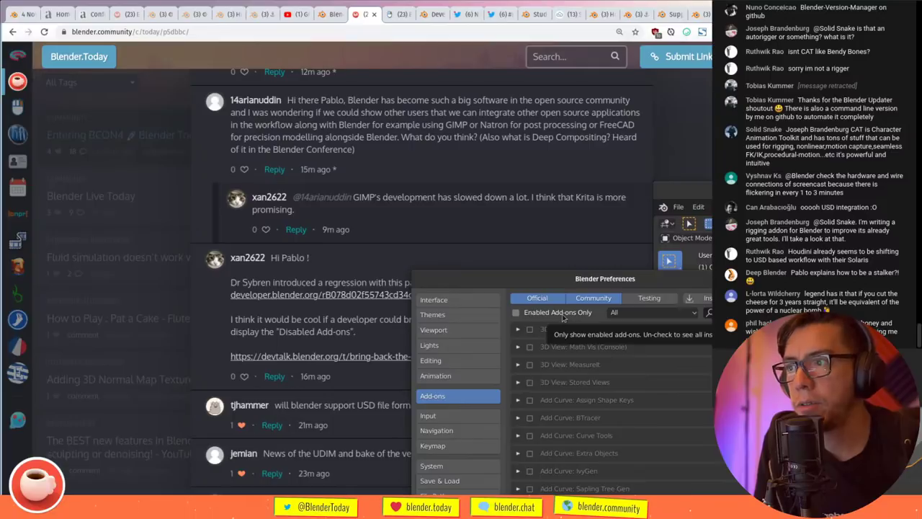
{"action": "mouse_move", "coordinate": [555, 313]}
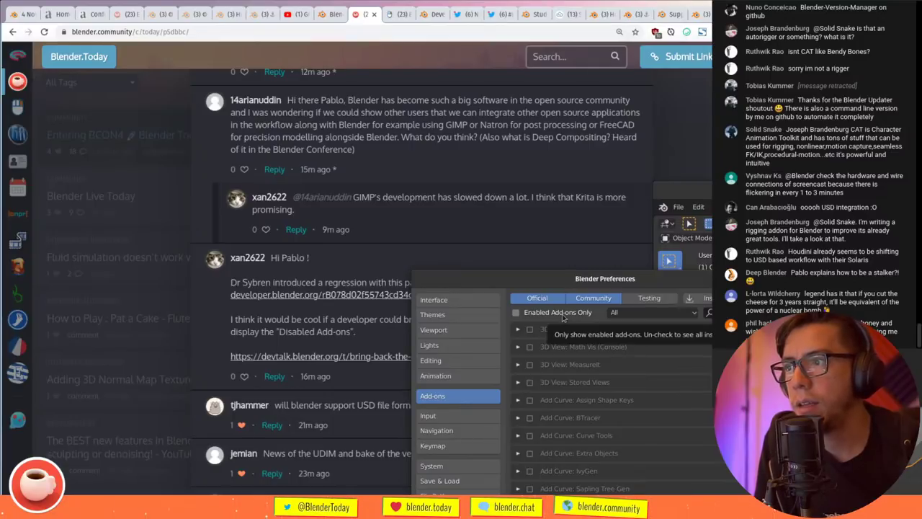
{"action": "left_click", "coordinate": [564, 315]}
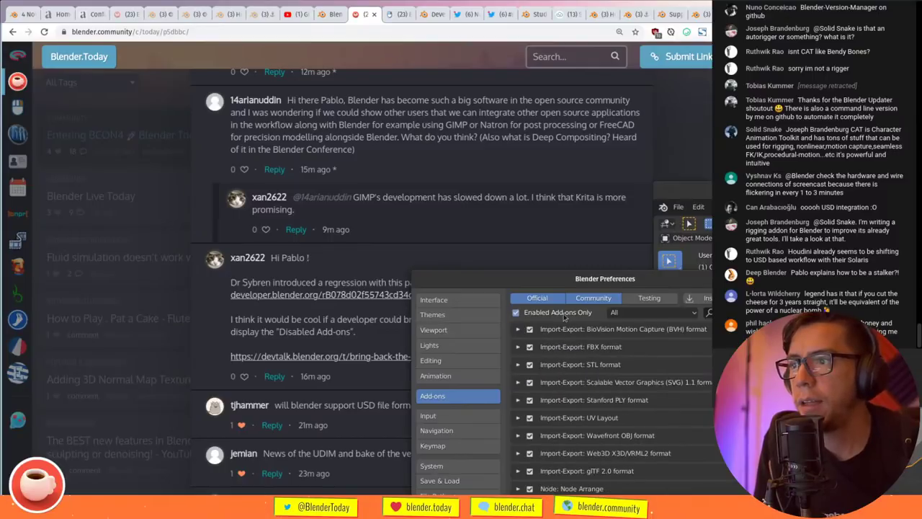
{"action": "left_click", "coordinate": [564, 314]}
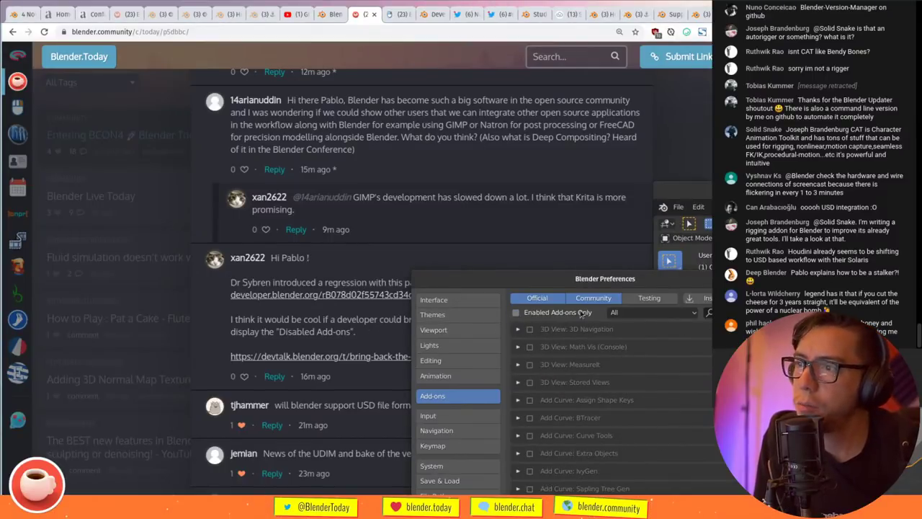
Browse the add-on list and its Category dropdown, re-enable Enabled Add-ons Only, then return to the browser
{"action": "scroll", "coordinate": [582, 314], "scroll_direction": "down", "scroll_amount": 5}
{"action": "scroll", "coordinate": [582, 314], "scroll_direction": "down", "scroll_amount": 5}
{"action": "scroll", "coordinate": [582, 315], "scroll_direction": "down", "scroll_amount": 5}
{"action": "scroll", "coordinate": [633, 487], "scroll_direction": "up", "scroll_amount": 8}
{"action": "scroll", "coordinate": [633, 486], "scroll_direction": "up", "scroll_amount": 7}
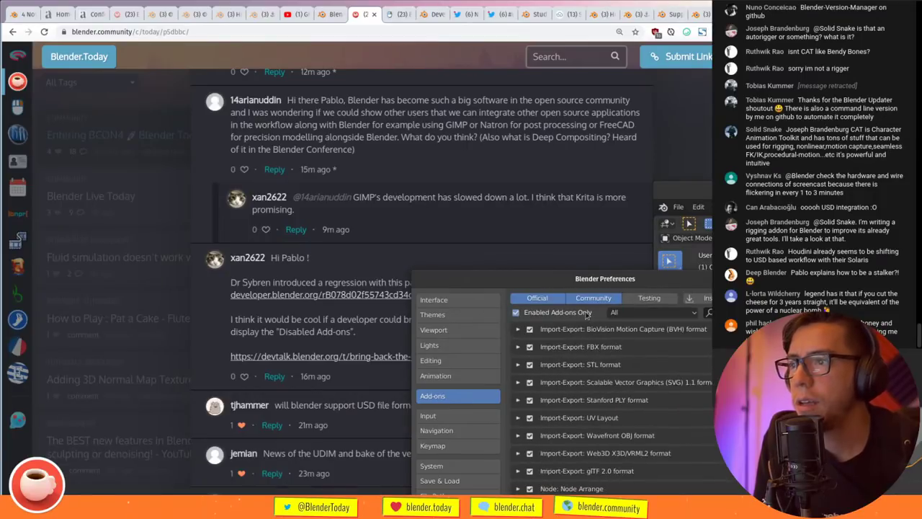
{"action": "left_click", "coordinate": [622, 314]}
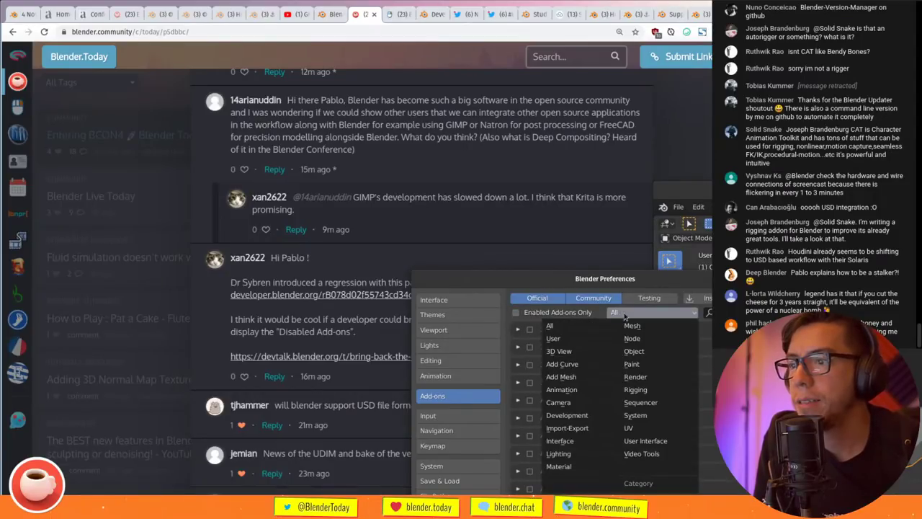
{"action": "left_click", "coordinate": [515, 312]}
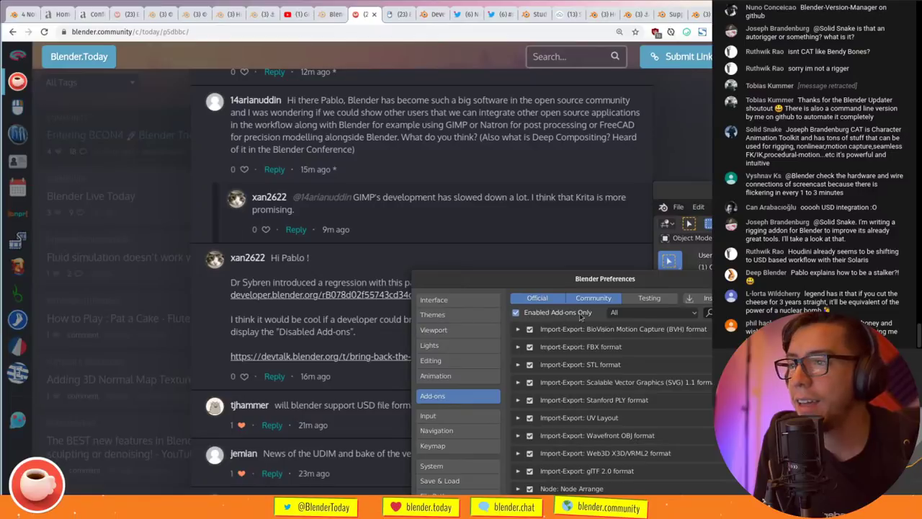
{"action": "left_click", "coordinate": [277, 326]}
Read the devtalk thread about restoring the Disabled Add-ons Only filter, then go back to Blender.community
{"action": "middle_click", "coordinate": [418, 356]}
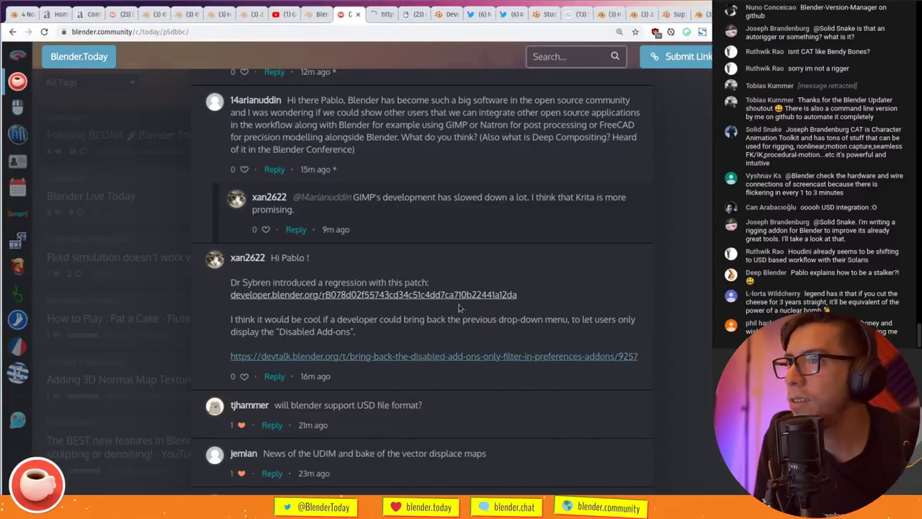
{"action": "left_click", "coordinate": [376, 15]}
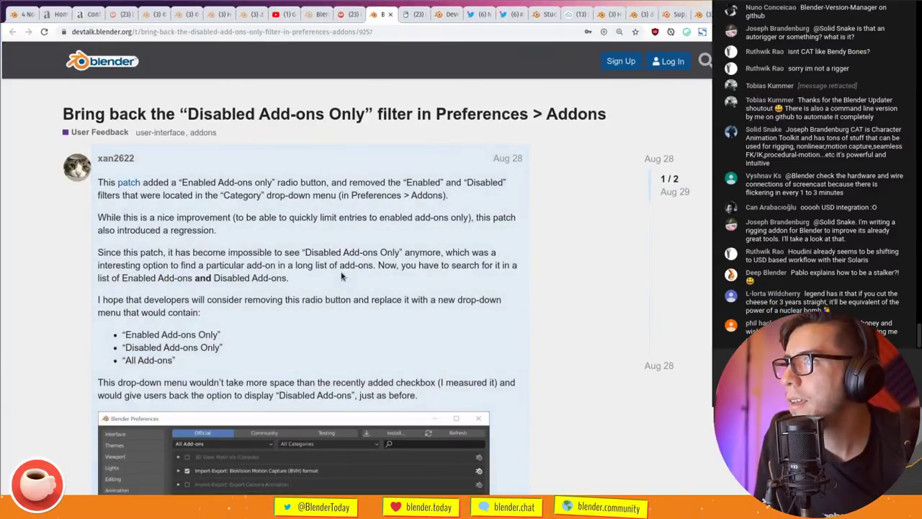
{"action": "scroll", "coordinate": [344, 278], "scroll_direction": "down", "scroll_amount": 2}
{"action": "scroll", "coordinate": [360, 303], "scroll_direction": "down", "scroll_amount": 1}
{"action": "scroll", "coordinate": [395, 345], "scroll_direction": "down", "scroll_amount": 5}
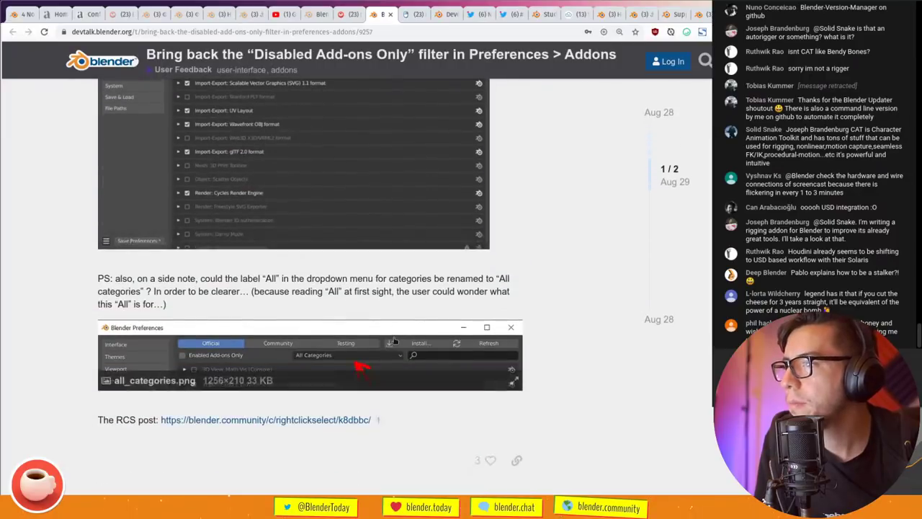
{"action": "scroll", "coordinate": [461, 368], "scroll_direction": "down", "scroll_amount": 3}
{"action": "scroll", "coordinate": [591, 419], "scroll_direction": "down", "scroll_amount": 5}
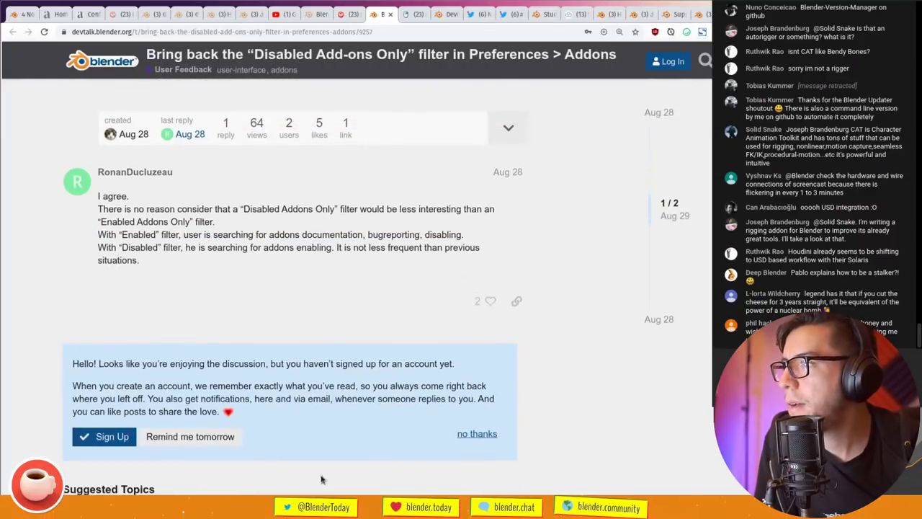
{"action": "scroll", "coordinate": [360, 324], "scroll_direction": "up", "scroll_amount": 15}
{"action": "left_click", "coordinate": [349, 14]}
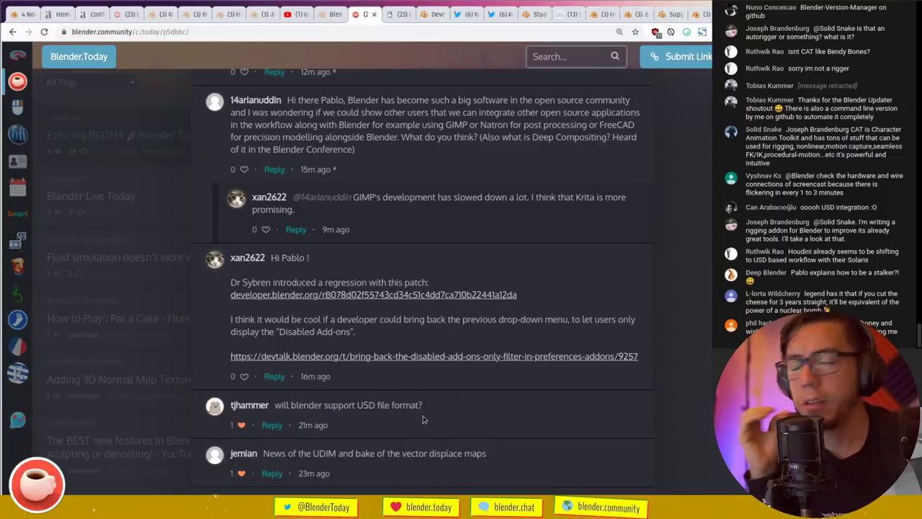
Like xan2622's comment linking the devtalk Disabled Add-ons thread, then scroll up the comments
{"action": "left_click", "coordinate": [245, 376]}
{"action": "scroll", "coordinate": [369, 343], "scroll_direction": "up", "scroll_amount": 2}
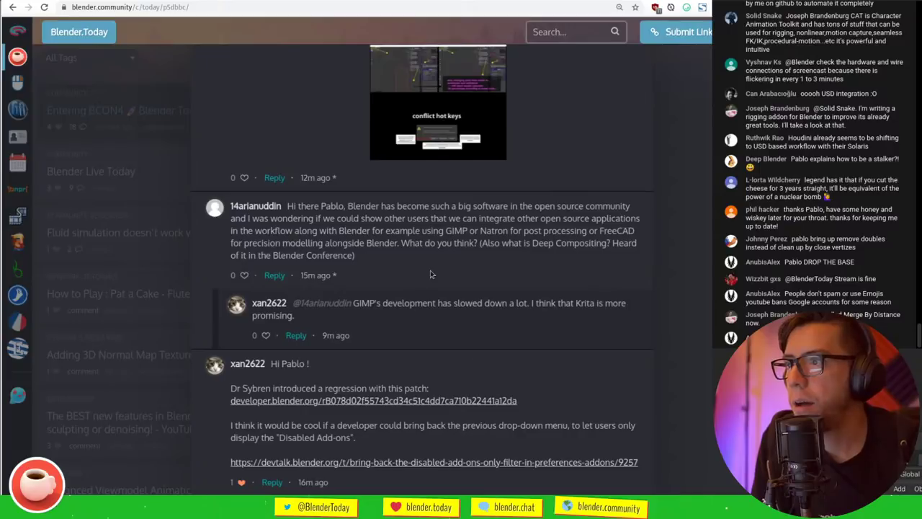
{"action": "scroll", "coordinate": [430, 274], "scroll_direction": "up", "scroll_amount": 2}
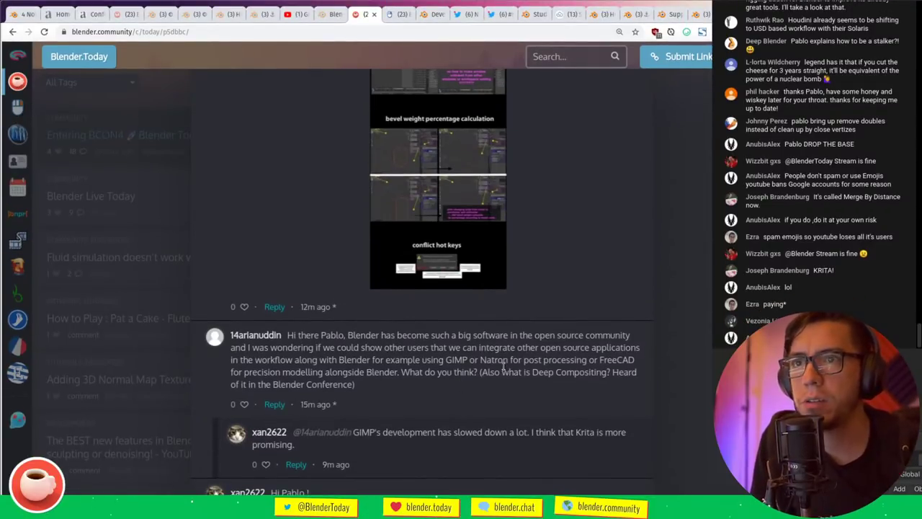
{"action": "scroll", "coordinate": [504, 366], "scroll_direction": "up", "scroll_amount": 1}
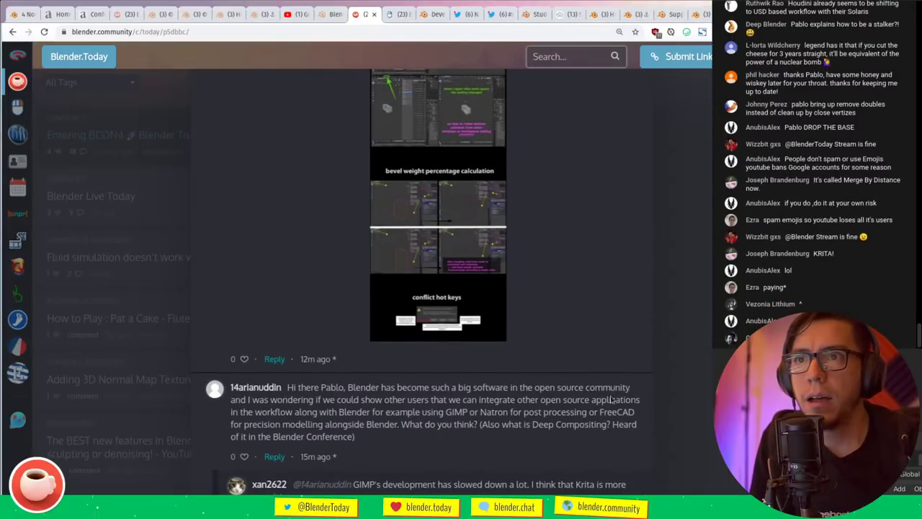
{"action": "scroll", "coordinate": [507, 431], "scroll_direction": "up", "scroll_amount": 3}
{"action": "scroll", "coordinate": [507, 431], "scroll_direction": "up", "scroll_amount": 1}
{"action": "scroll", "coordinate": [506, 431], "scroll_direction": "up", "scroll_amount": 3}
{"action": "scroll", "coordinate": [275, 315], "scroll_direction": "up", "scroll_amount": 4}
{"action": "scroll", "coordinate": [278, 313], "scroll_direction": "down", "scroll_amount": 5}
{"action": "scroll", "coordinate": [278, 313], "scroll_direction": "down", "scroll_amount": 10}
{"action": "scroll", "coordinate": [458, 276], "scroll_direction": "up", "scroll_amount": 2}
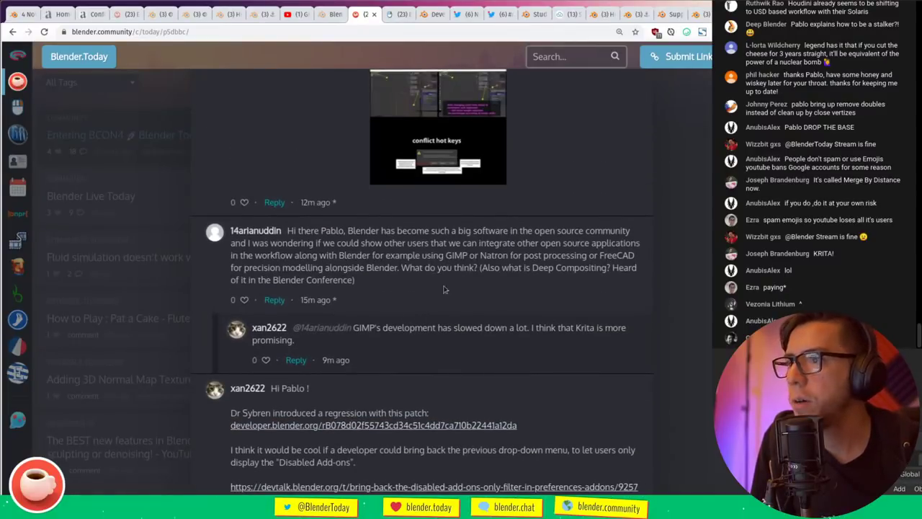
{"action": "left_click", "coordinate": [244, 300]}
{"action": "scroll", "coordinate": [469, 350], "scroll_direction": "up", "scroll_amount": 2}
{"action": "scroll", "coordinate": [468, 350], "scroll_direction": "up", "scroll_amount": 4}
{"action": "scroll", "coordinate": [469, 349], "scroll_direction": "up", "scroll_amount": 3}
{"action": "scroll", "coordinate": [468, 350], "scroll_direction": "up", "scroll_amount": 2}
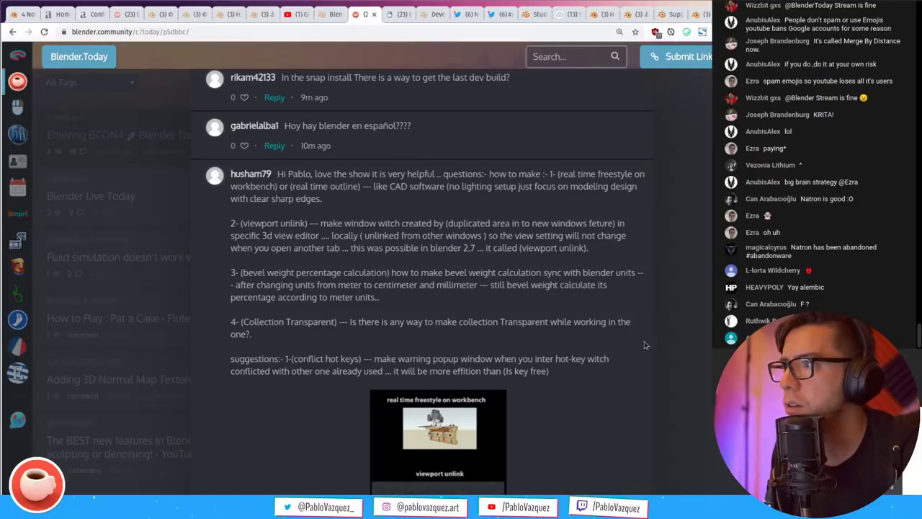
{"action": "key", "text": "alt+Tab"}
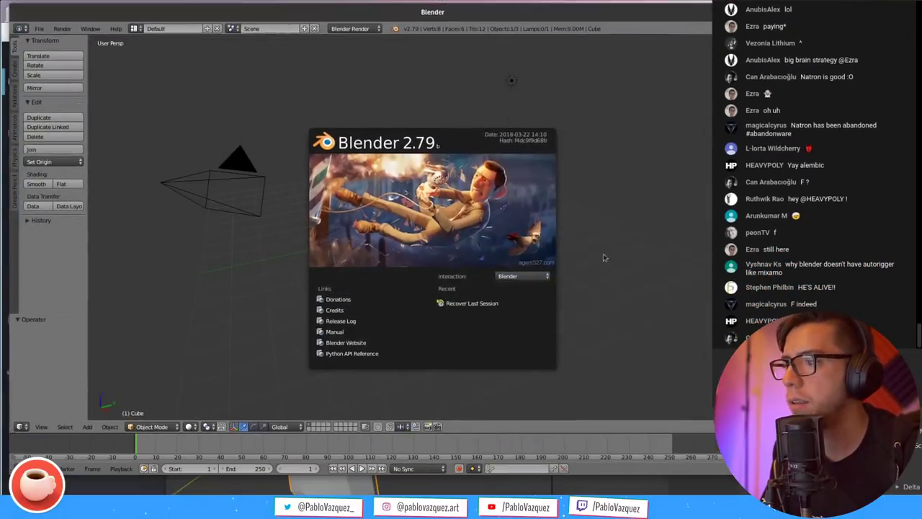
{"action": "left_click", "coordinate": [605, 257]}
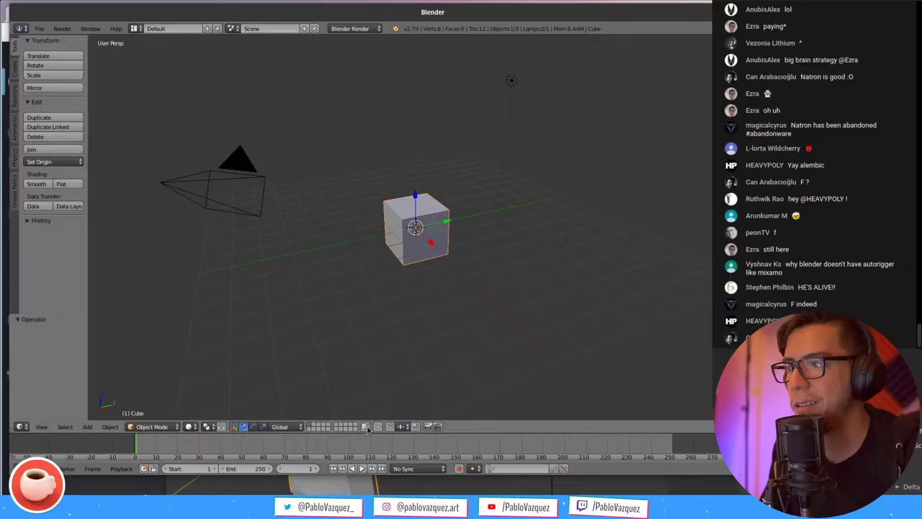
{"action": "key", "text": "alt+Tab"}
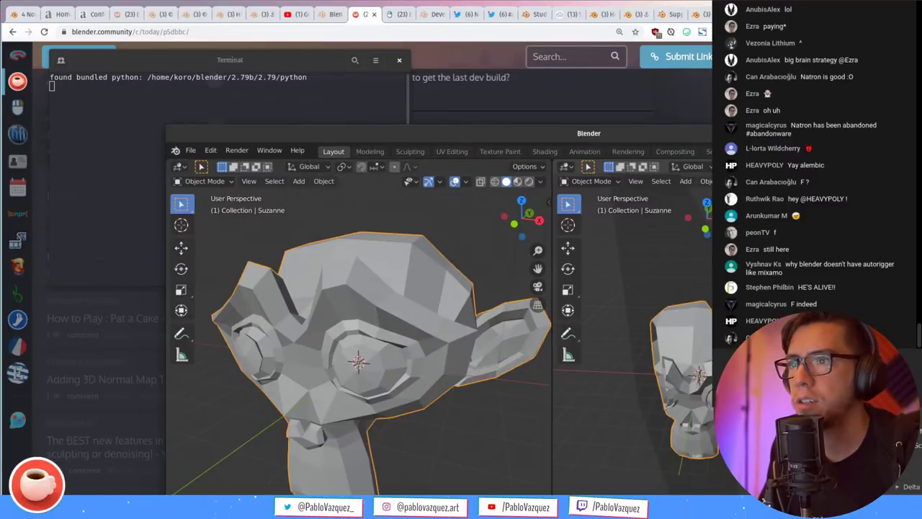
{"action": "key", "text": "alt+Tab"}
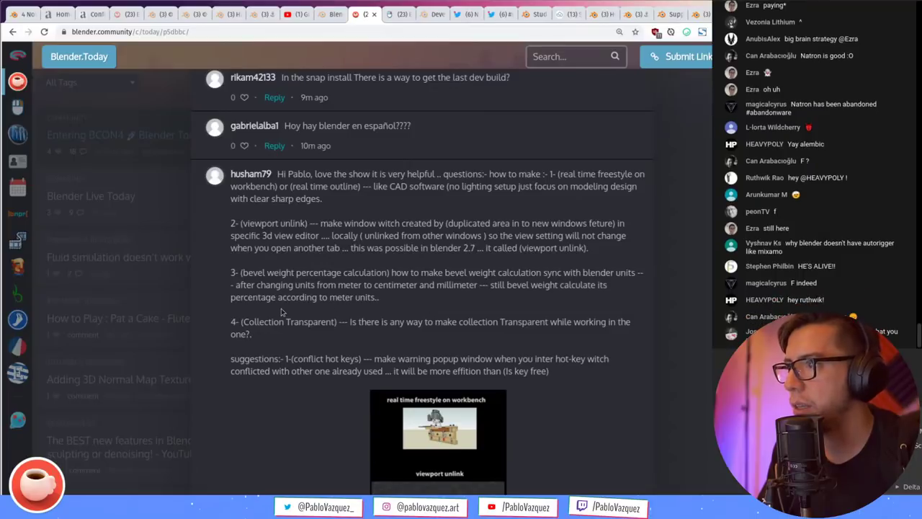
{"action": "scroll", "coordinate": [432, 299], "scroll_direction": "down", "scroll_amount": 2}
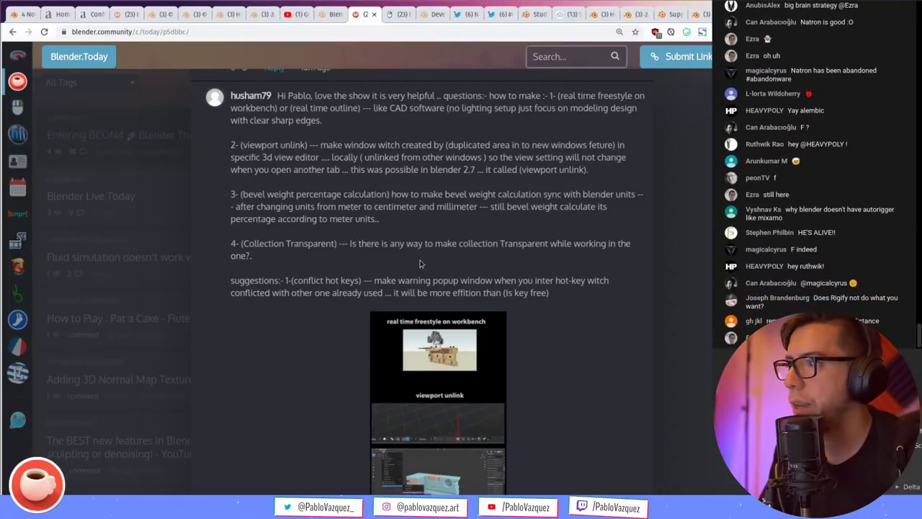
{"action": "key", "text": "alt+Tab"}
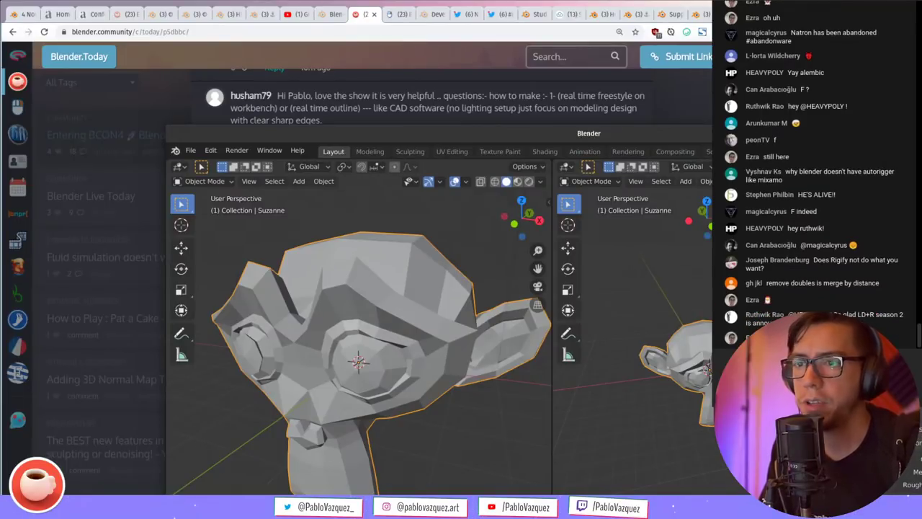
{"action": "left_click_drag", "start_coordinate": [589, 133], "coordinate": [364, 93]}
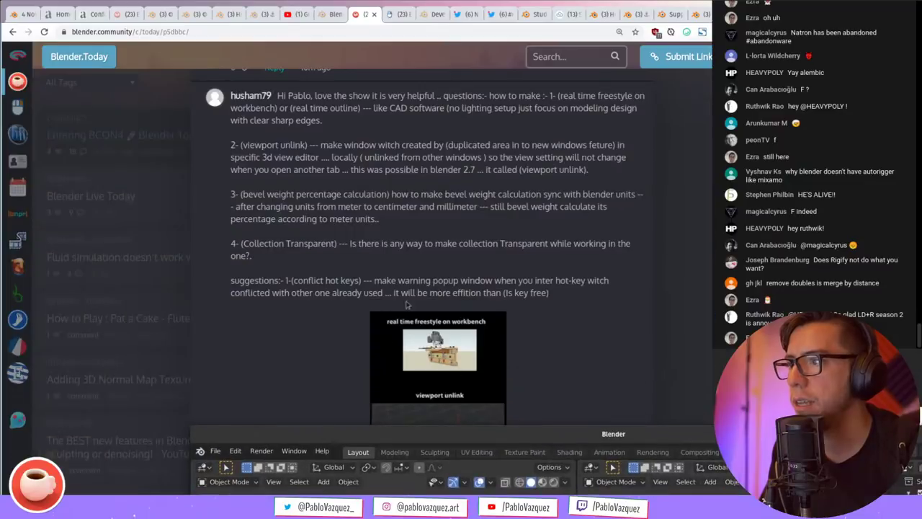
{"action": "left_click", "coordinate": [407, 251]}
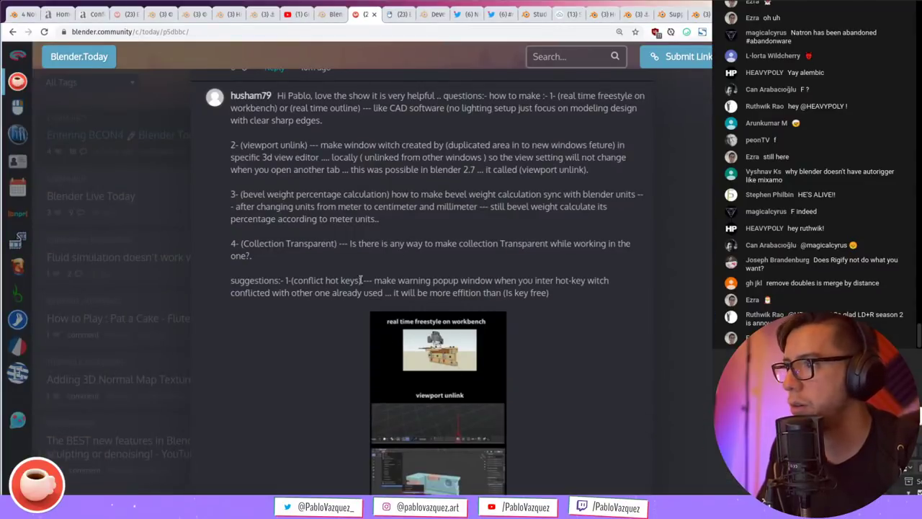
{"action": "scroll", "coordinate": [413, 302], "scroll_direction": "down", "scroll_amount": 1}
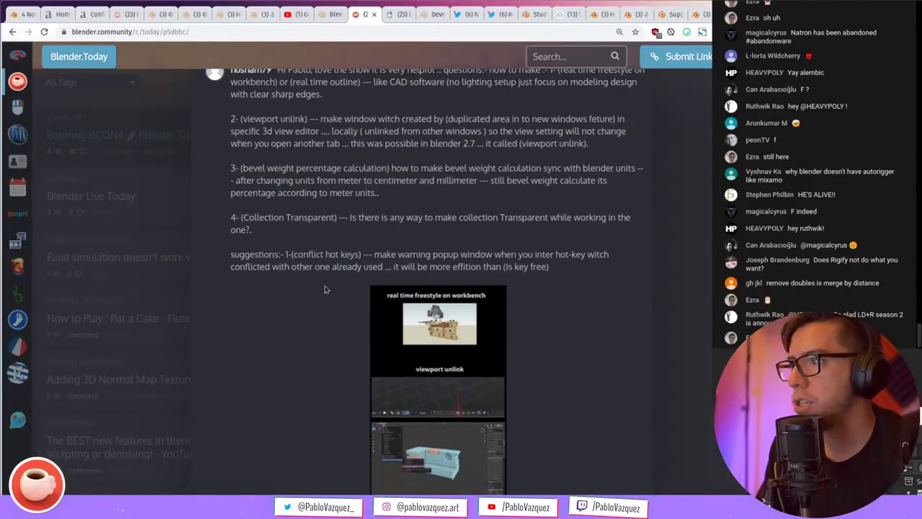
{"action": "scroll", "coordinate": [432, 324], "scroll_direction": "down", "scroll_amount": 1}
{"action": "scroll", "coordinate": [455, 352], "scroll_direction": "up", "scroll_amount": 3}
{"action": "scroll", "coordinate": [455, 352], "scroll_direction": "up", "scroll_amount": 3}
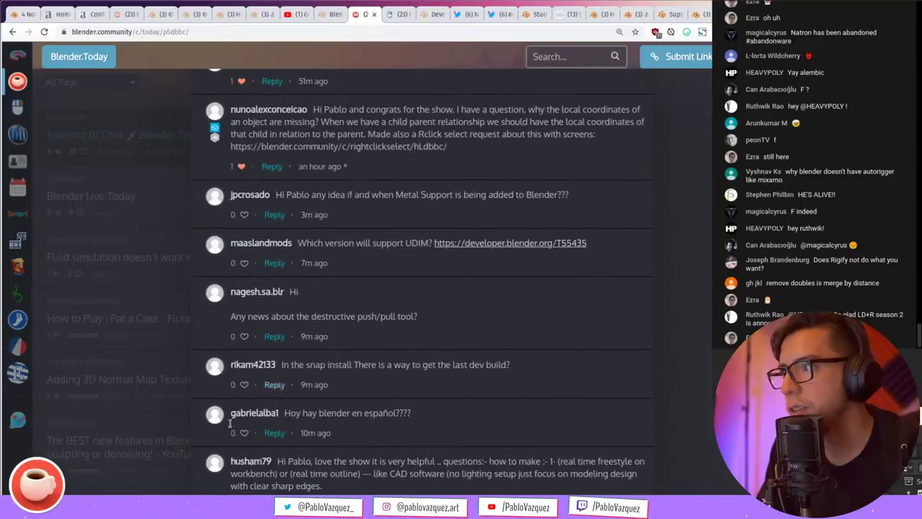
{"action": "scroll", "coordinate": [248, 445], "scroll_direction": "down", "scroll_amount": 5}
{"action": "scroll", "coordinate": [247, 445], "scroll_direction": "down", "scroll_amount": 3}
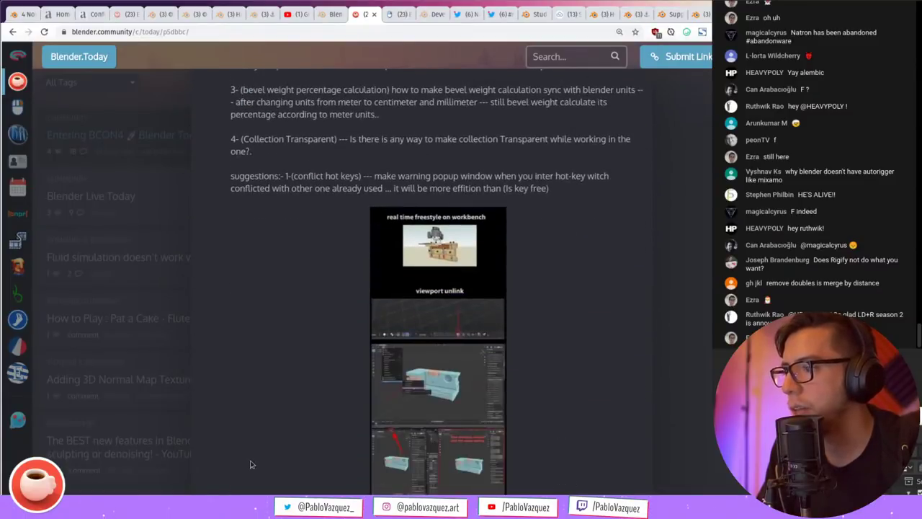
{"action": "scroll", "coordinate": [247, 444], "scroll_direction": "down", "scroll_amount": 2}
{"action": "scroll", "coordinate": [286, 447], "scroll_direction": "down", "scroll_amount": 5}
{"action": "scroll", "coordinate": [375, 374], "scroll_direction": "up", "scroll_amount": 2}
{"action": "scroll", "coordinate": [430, 330], "scroll_direction": "up", "scroll_amount": 3}
{"action": "scroll", "coordinate": [375, 325], "scroll_direction": "up", "scroll_amount": 2}
{"action": "scroll", "coordinate": [324, 321], "scroll_direction": "up", "scroll_amount": 5}
{"action": "scroll", "coordinate": [305, 320], "scroll_direction": "up", "scroll_amount": 2}
{"action": "scroll", "coordinate": [304, 324], "scroll_direction": "up", "scroll_amount": 2}
{"action": "scroll", "coordinate": [375, 353], "scroll_direction": "up", "scroll_amount": 1}
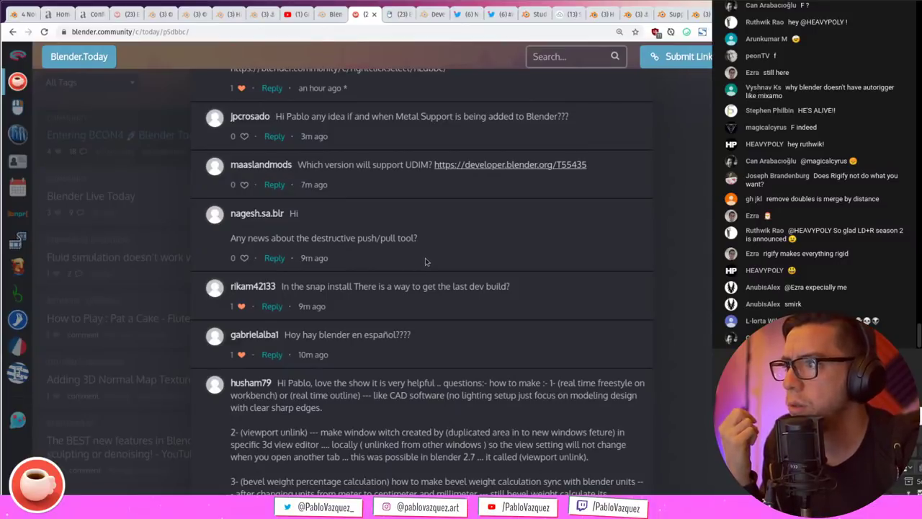
{"action": "scroll", "coordinate": [438, 245], "scroll_direction": "up", "scroll_amount": 1}
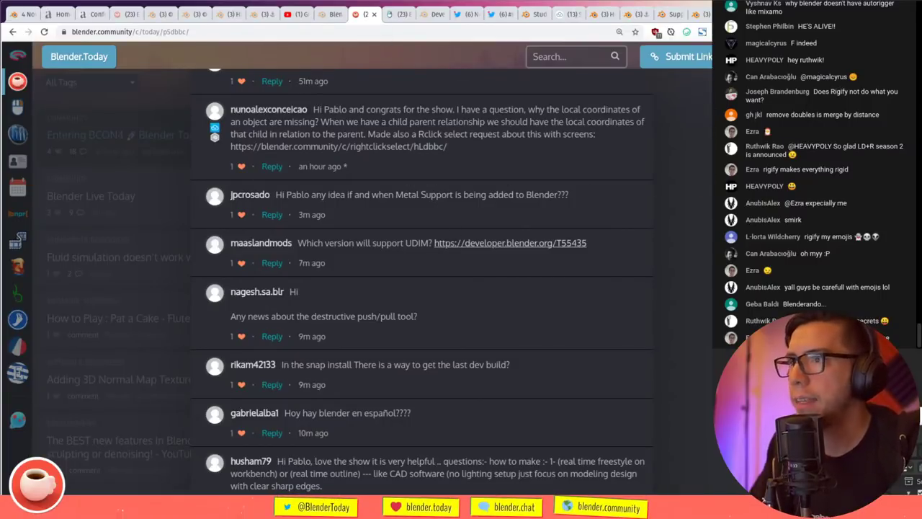
{"action": "scroll", "coordinate": [497, 322], "scroll_direction": "up", "scroll_amount": 15}
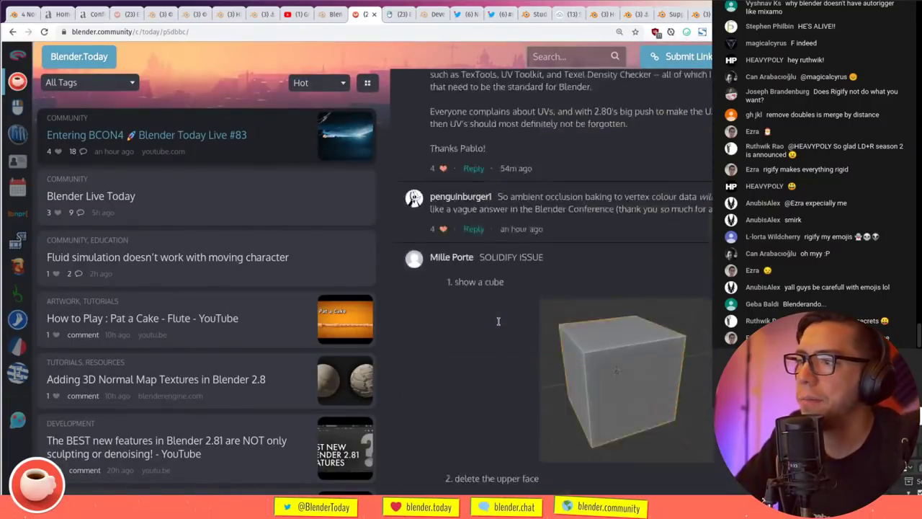
{"action": "scroll", "coordinate": [498, 322], "scroll_direction": "up", "scroll_amount": 5}
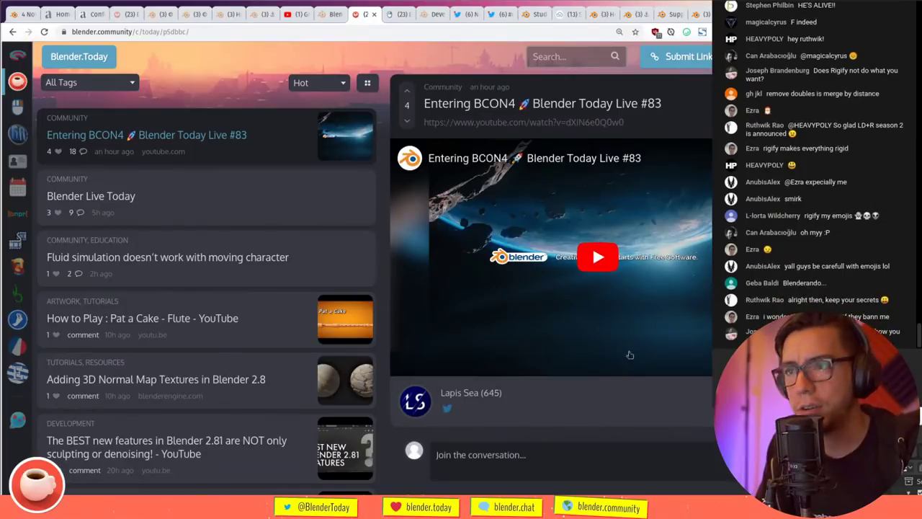